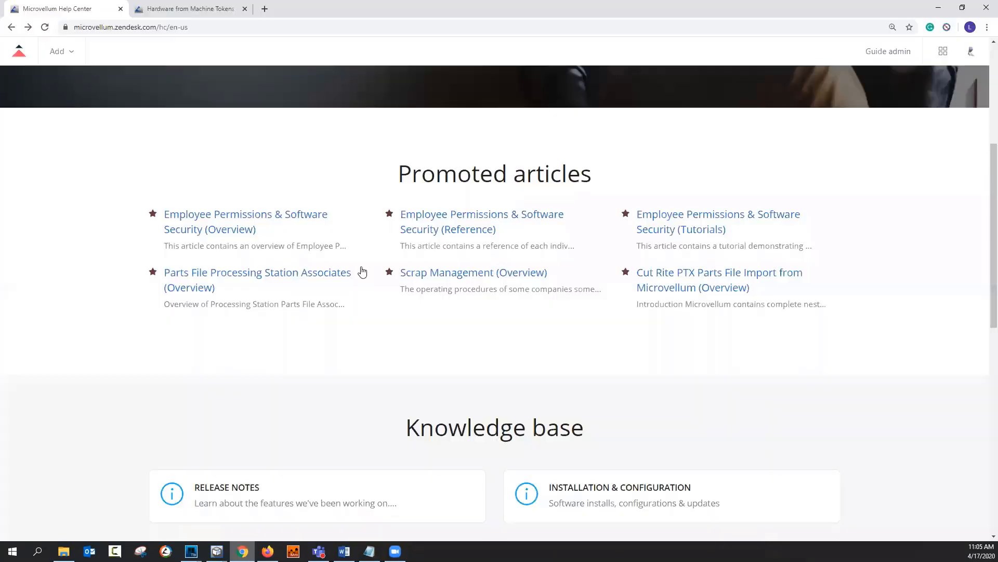
# Step: Open the Component Cabinet Library (USA, CAN) Previous Releases article from the help center's Release Notes category
pyautogui.scroll(4, 252, 240)
pyautogui.scroll(1, 256, 246)
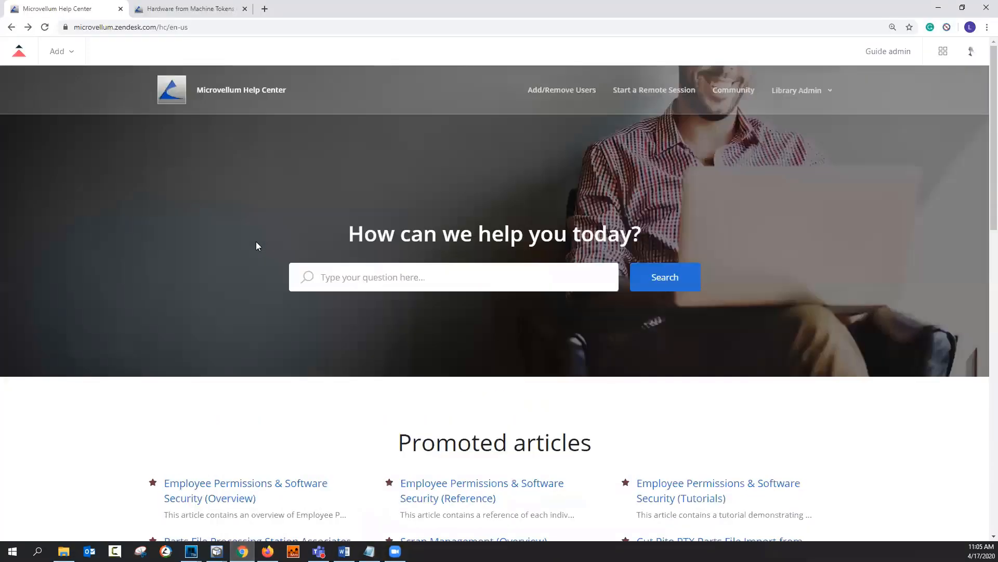
pyautogui.scroll(-10, 268, 132)
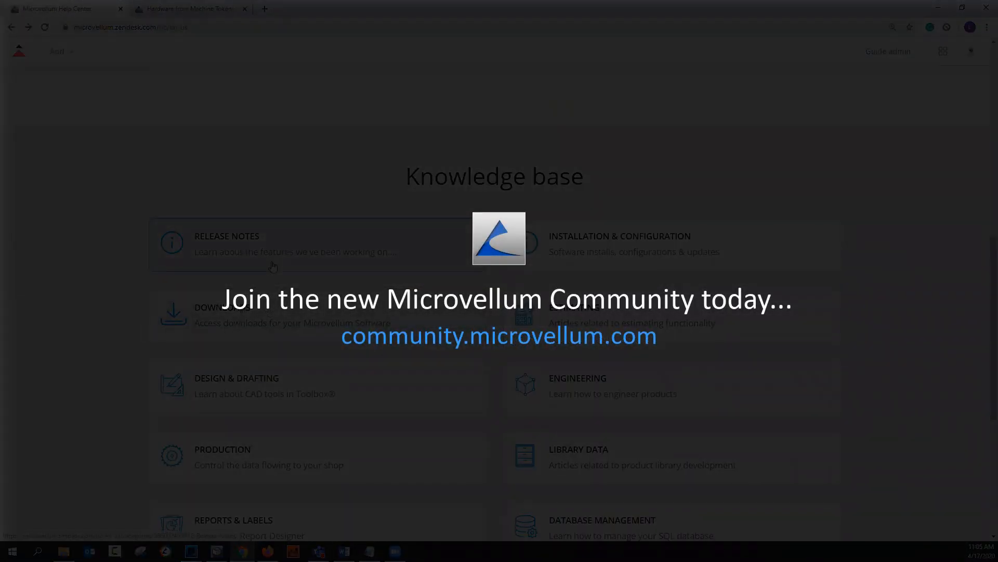
pyautogui.click(306, 238)
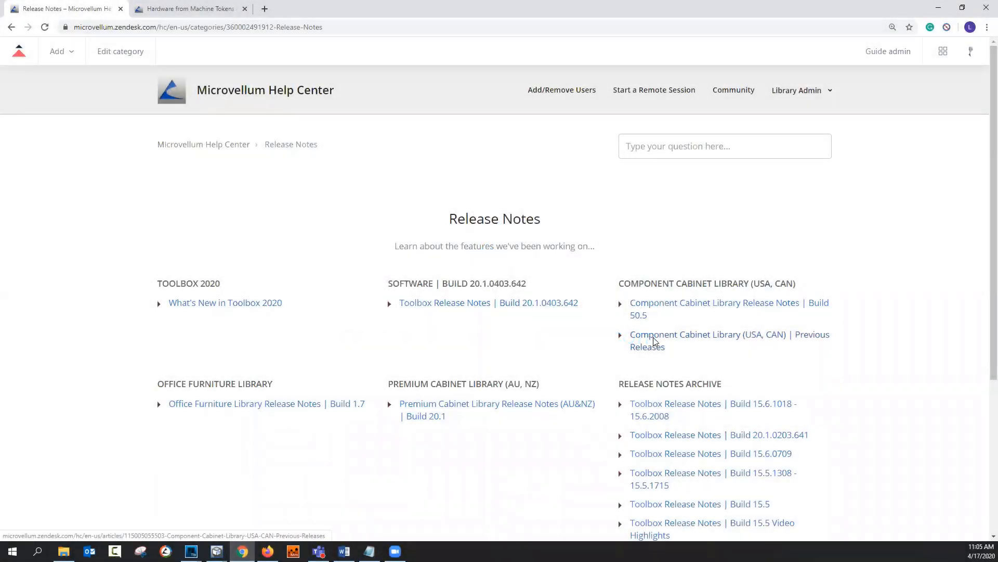
pyautogui.click(704, 307)
pyautogui.click(692, 336)
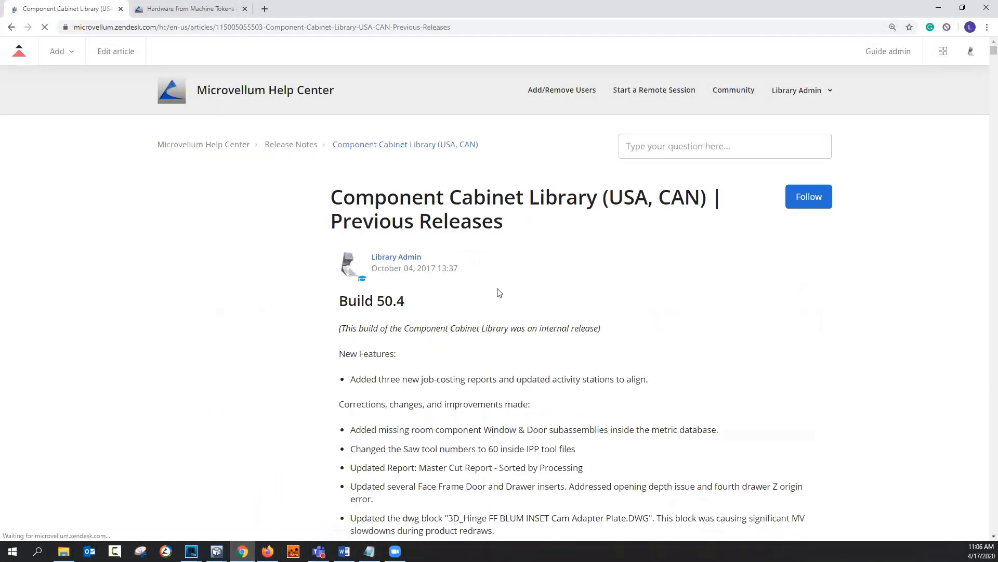
# Step: Review the notes for builds 50.4 through 50.1, highlighting the Trolley product entry and the entry on formula data for counting hardware usage
pyautogui.scroll(-3, 498, 292)
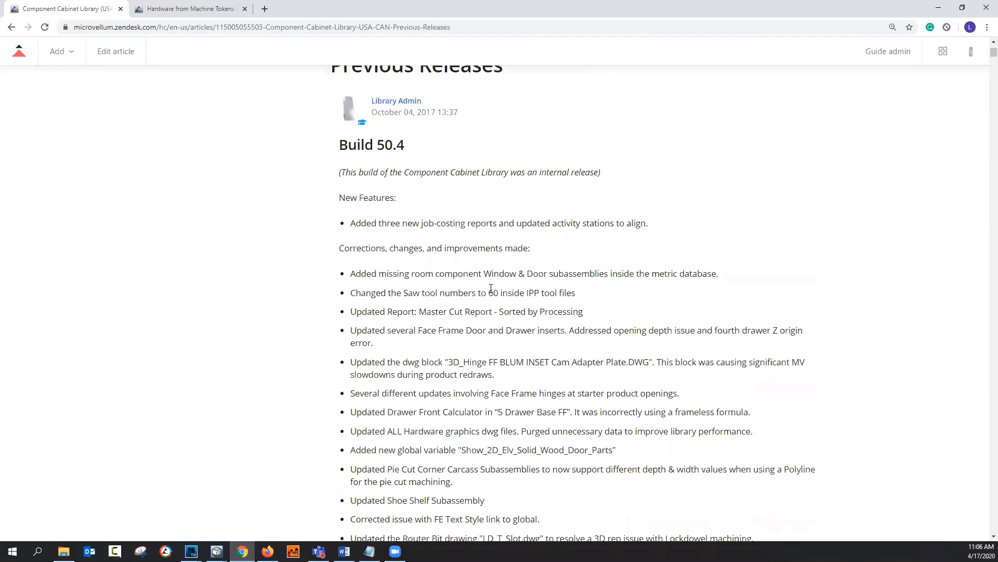
pyautogui.scroll(-7, 491, 288)
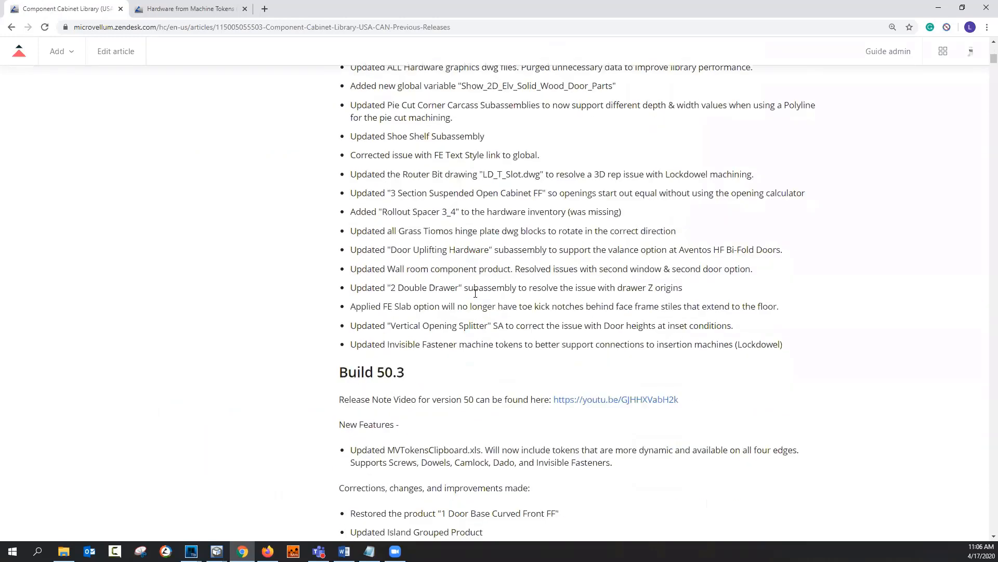
pyautogui.scroll(-6, 475, 293)
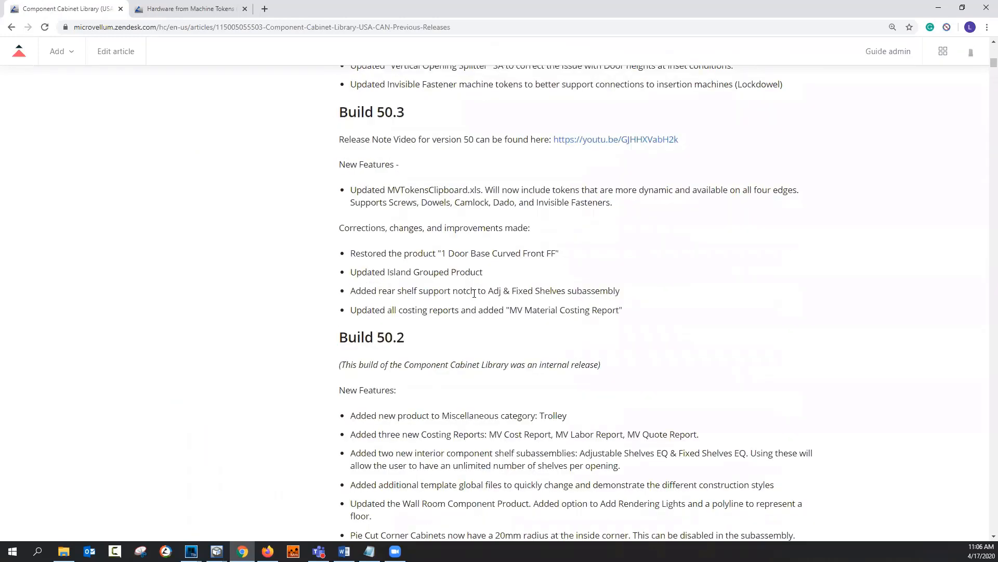
pyautogui.moveTo(568, 365); pyautogui.dragTo(350, 363)
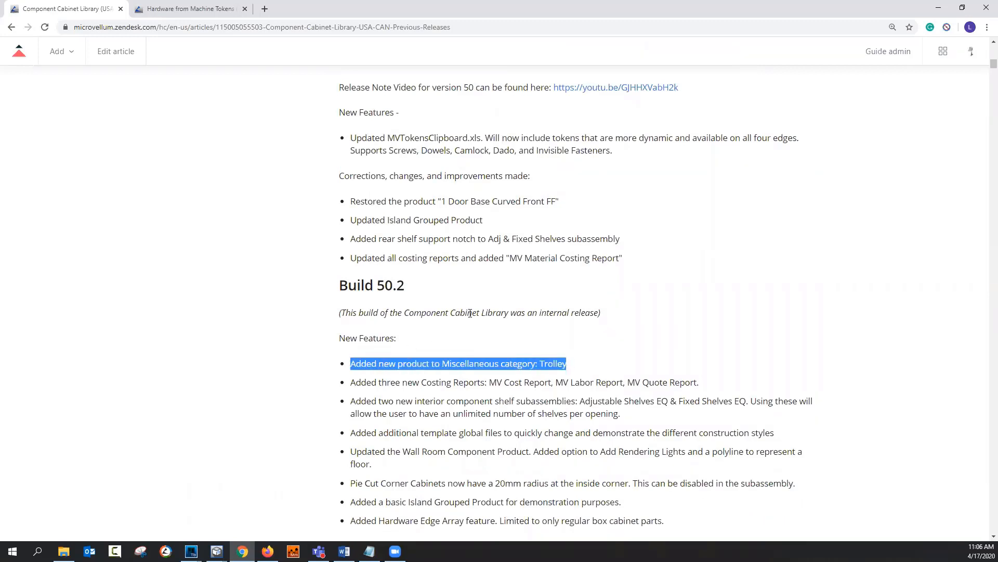
pyautogui.scroll(-2, 416, 343)
pyautogui.scroll(-9, 475, 309)
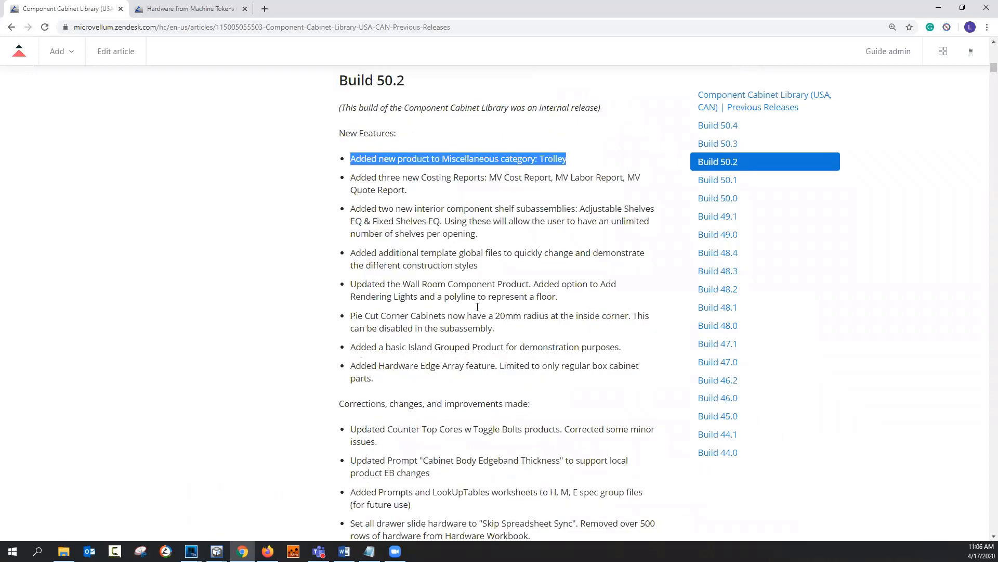
pyautogui.scroll(-1, 475, 312)
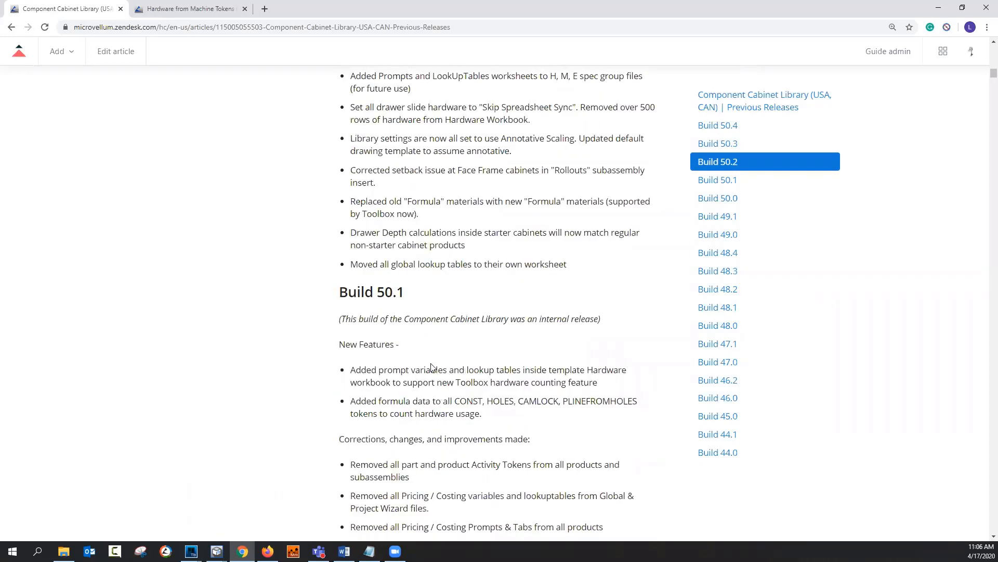
pyautogui.moveTo(350, 403); pyautogui.dragTo(586, 413)
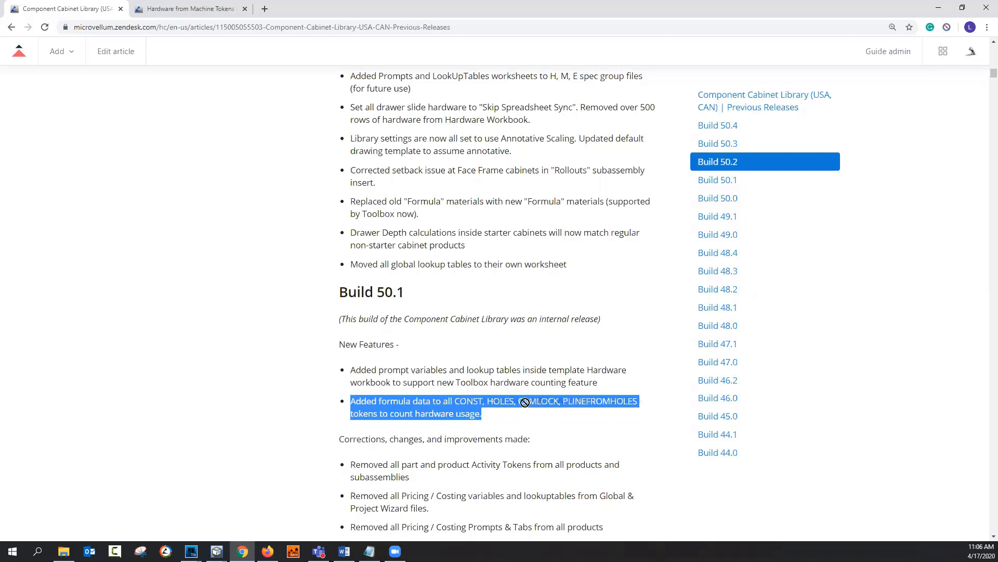
pyautogui.click(483, 394)
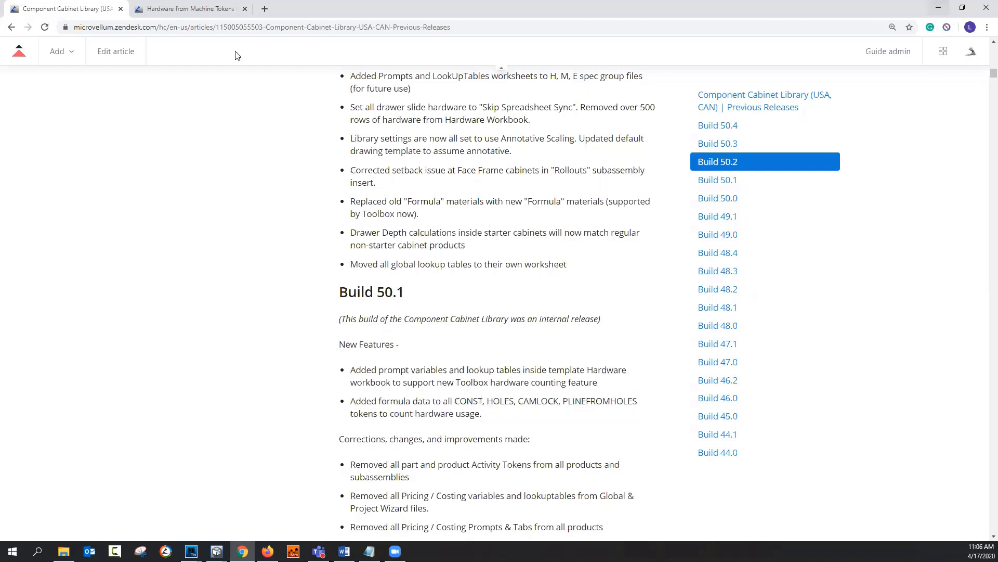
# Step: Review the introduction and CAMLOCK token example in the Hardware from Machine Tokens (Reference) article
pyautogui.click(184, 6)
pyautogui.scroll(5, 475, 159)
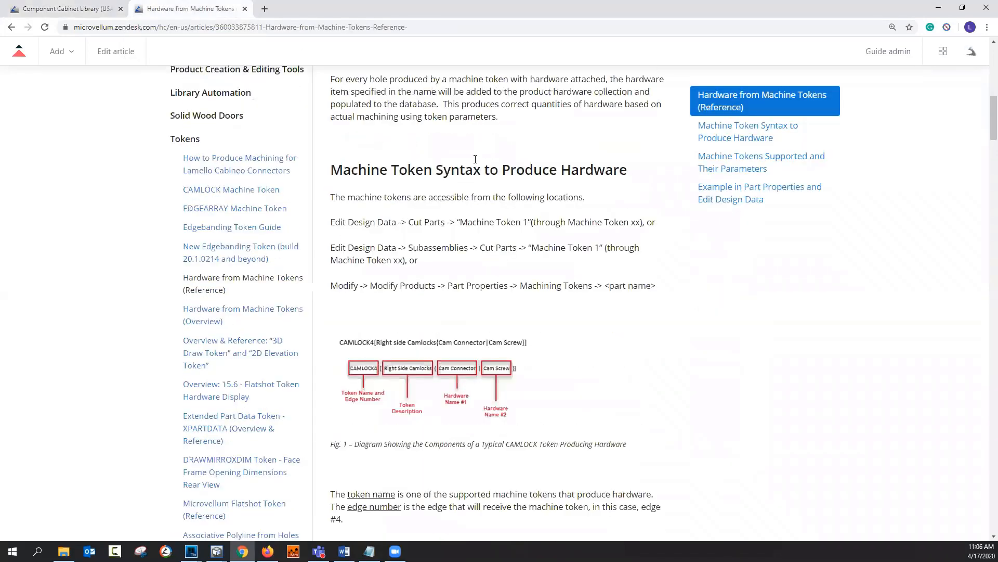
pyautogui.scroll(10, 365, 227)
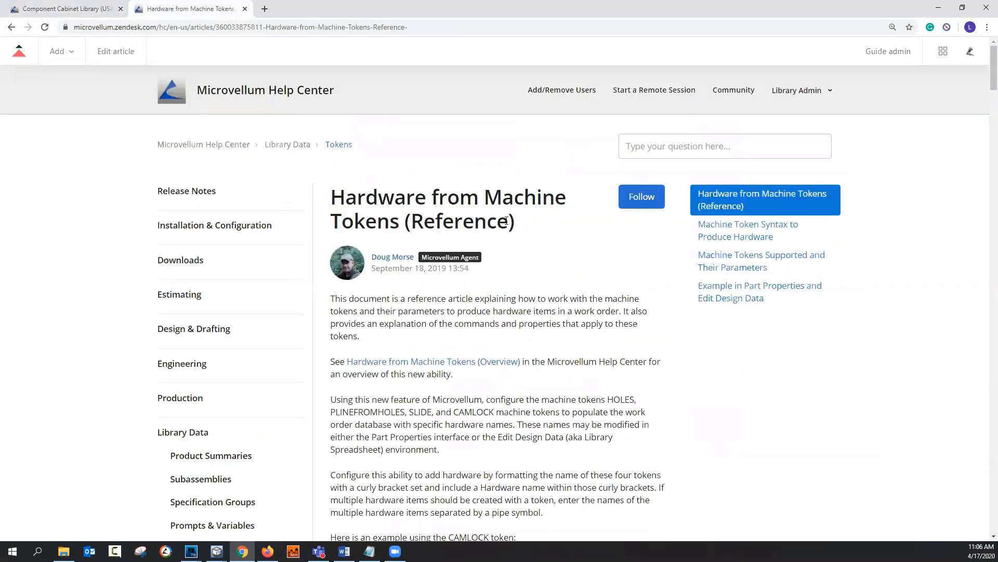
pyautogui.scroll(-8, 468, 222)
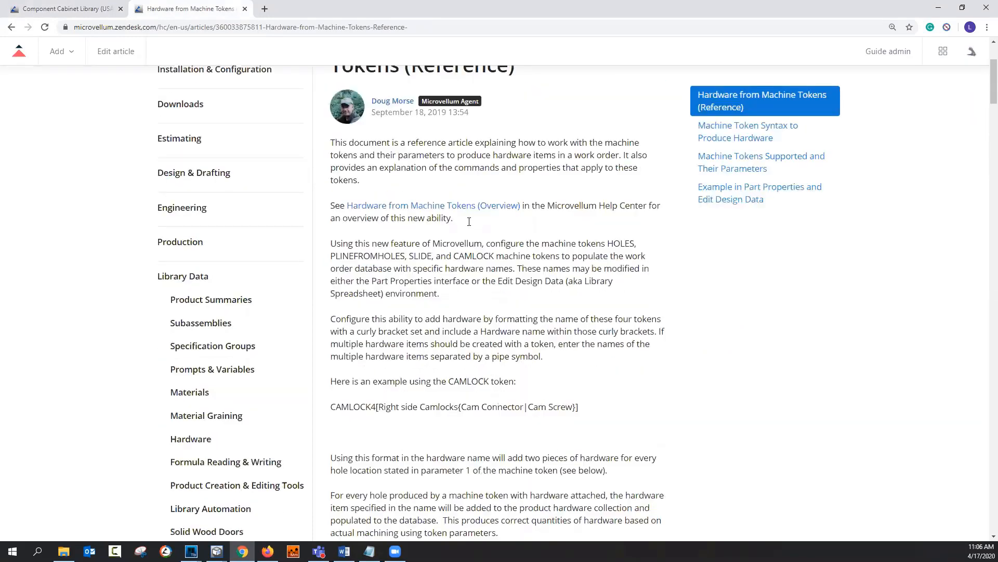
pyautogui.scroll(-1, 450, 378)
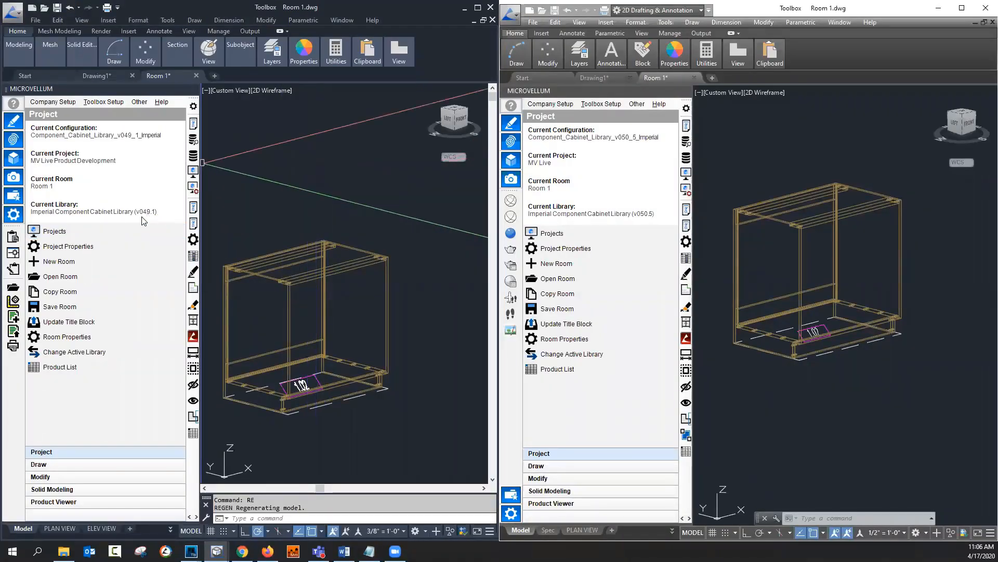
# Step: In the Toolbox session using library v049.1, open product 1.02's part properties and inspect Base Bottom Open's CONST3 Left Dowel Holes (Auto Space) token
pyautogui.click(193, 239)
pyautogui.click(262, 232)
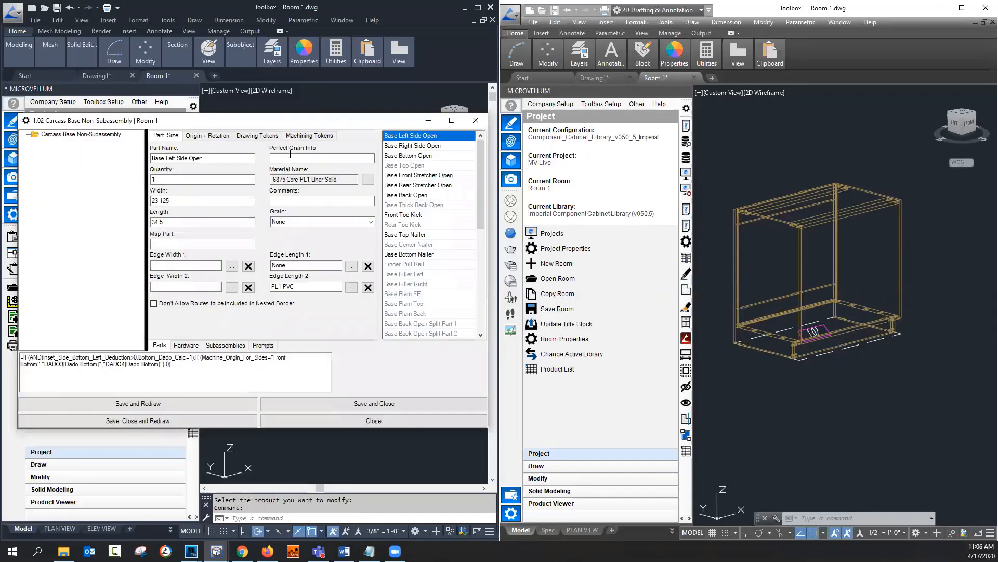
pyautogui.click(410, 156)
pyautogui.click(291, 137)
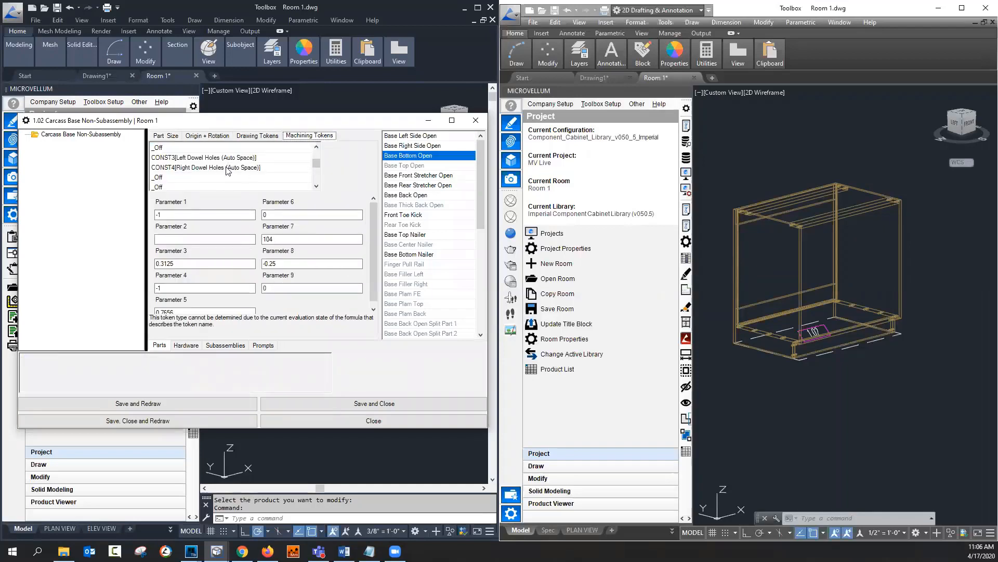
pyautogui.click(167, 159)
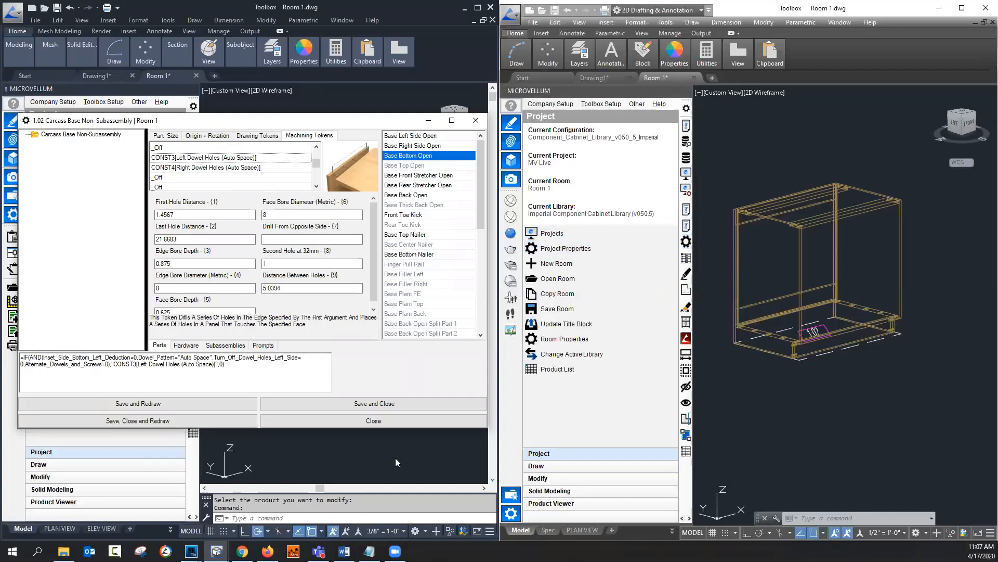
# Step: Switch to Chrome, return to the help center home page, and open the Component Cabinet Library (USA, CAN) article under Downloads
pyautogui.moveTo(217, 551)
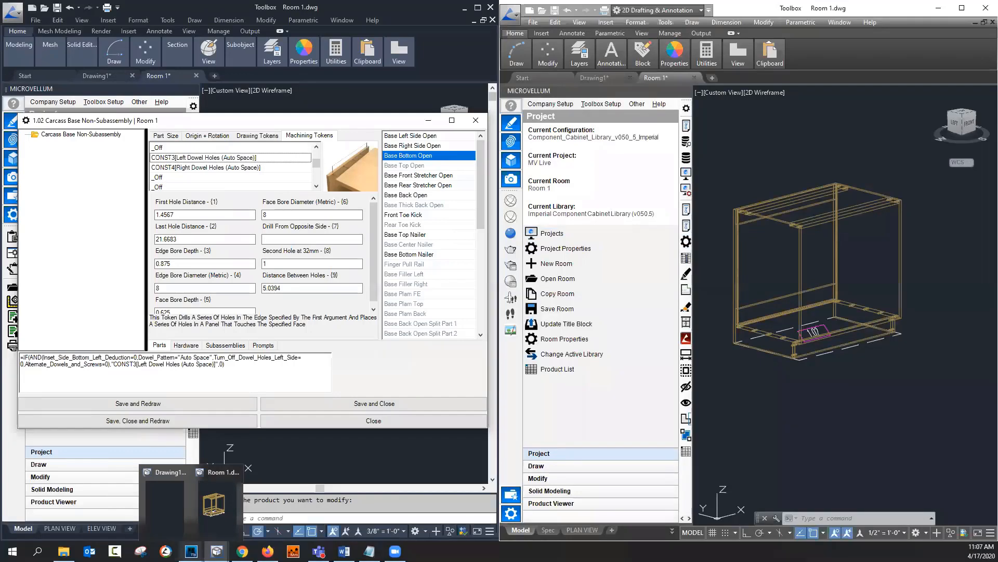
pyautogui.click(243, 551)
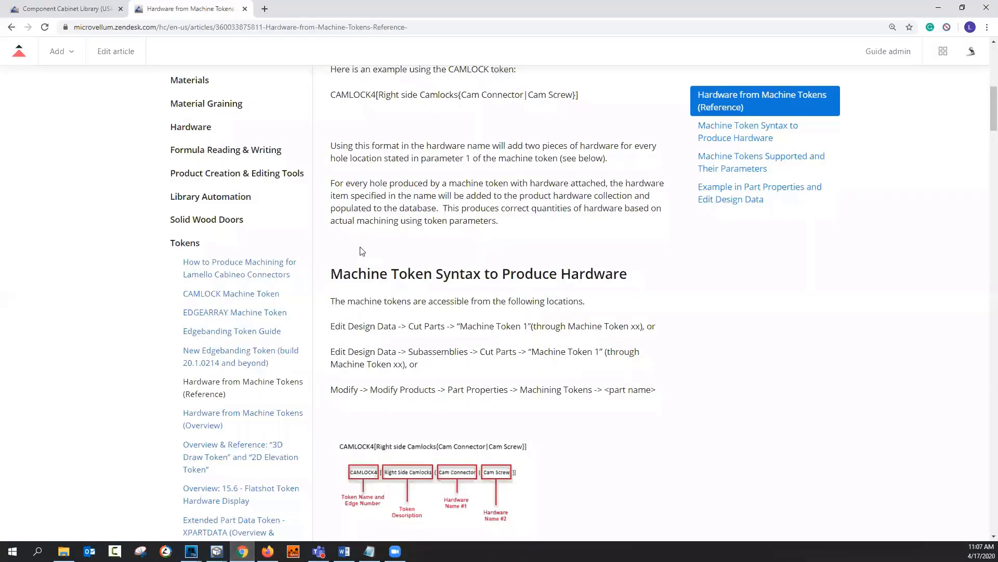
pyautogui.click(78, 9)
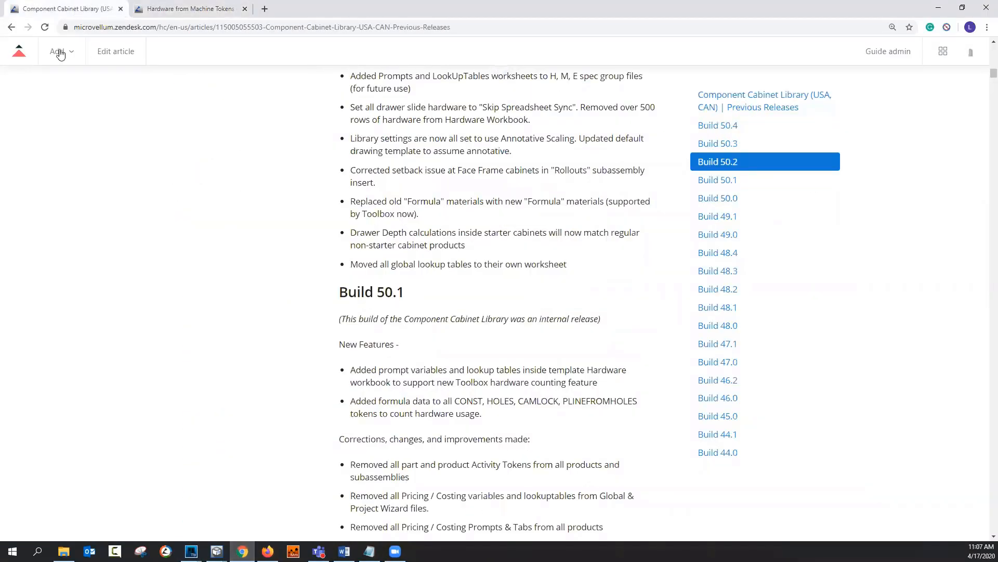
pyautogui.click(12, 29)
pyautogui.click(12, 29)
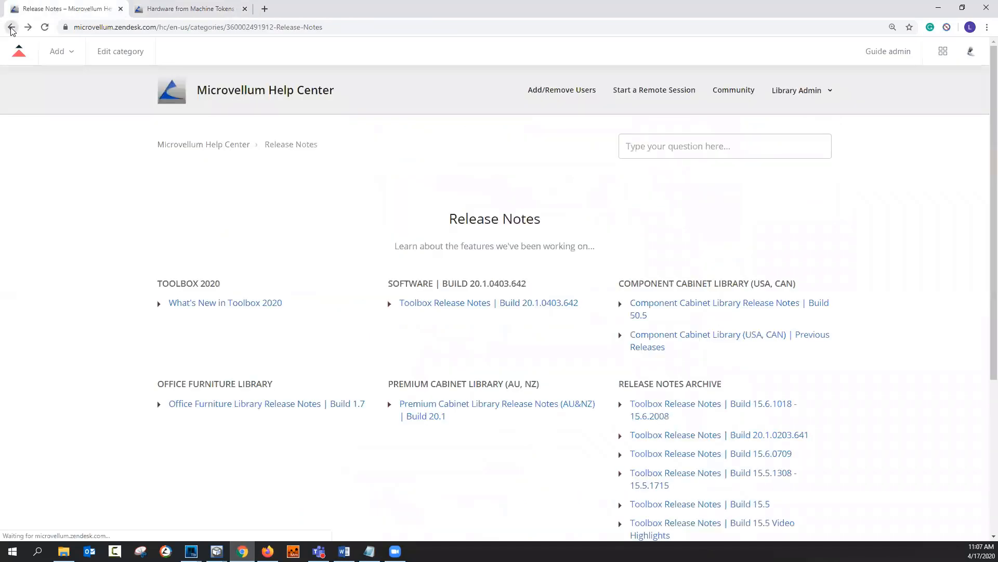
pyautogui.click(211, 326)
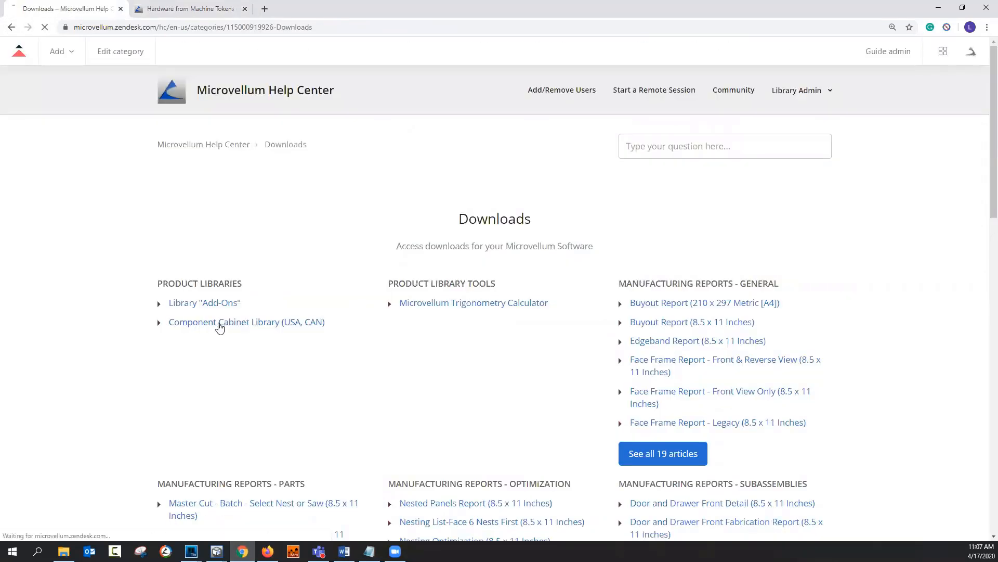
pyautogui.click(205, 325)
# Step: Examine the current and previous build download links for the Component Cabinet Library
pyautogui.scroll(-2, 391, 307)
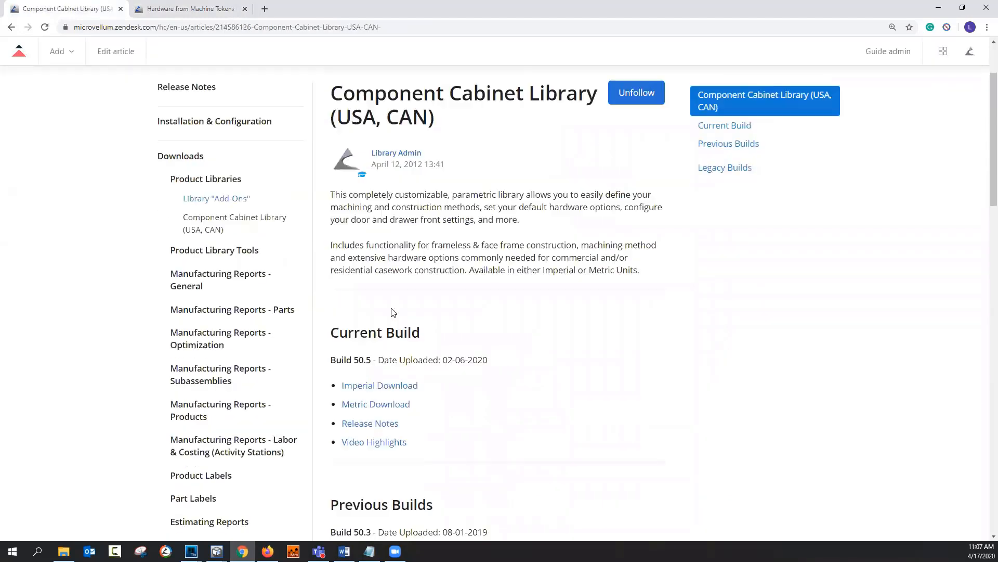
pyautogui.scroll(-1, 411, 309)
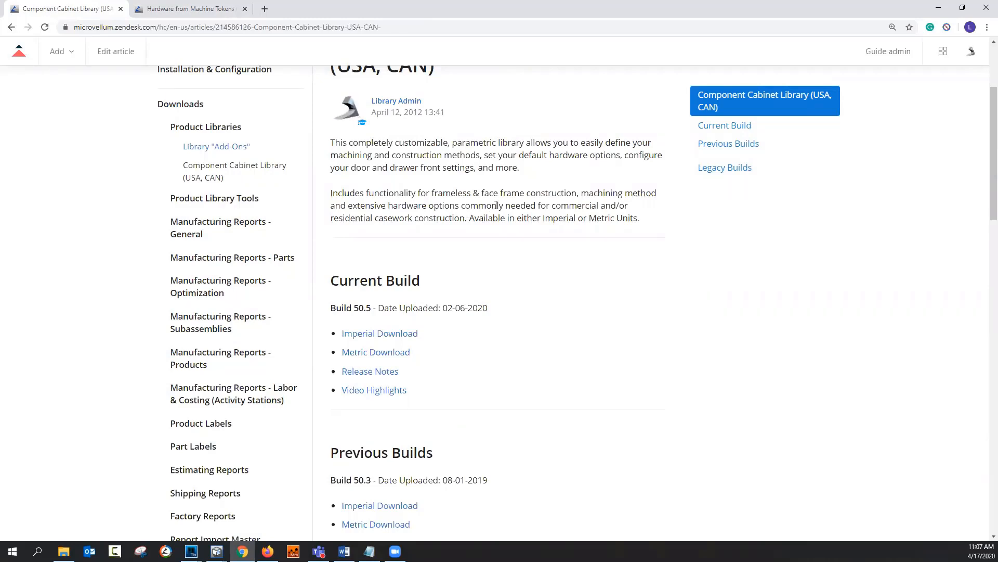
pyautogui.scroll(2, 496, 205)
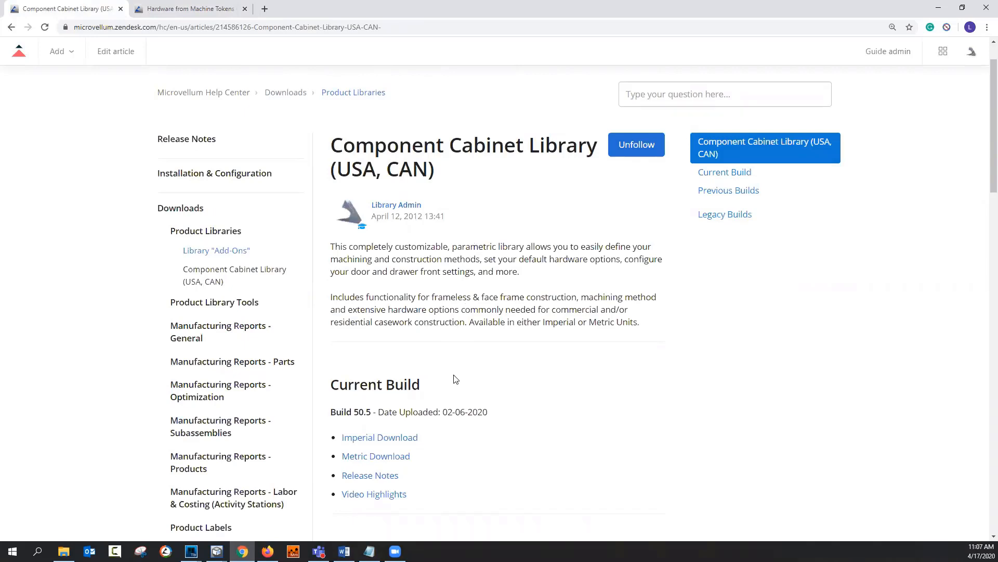
pyautogui.scroll(-2, 462, 374)
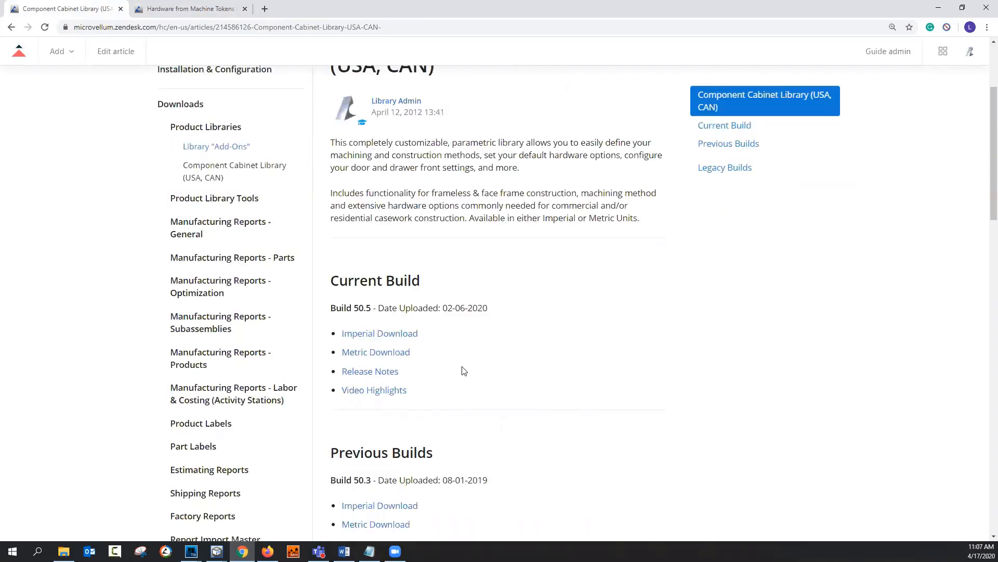
pyautogui.scroll(-2, 426, 375)
pyautogui.scroll(-3, 388, 431)
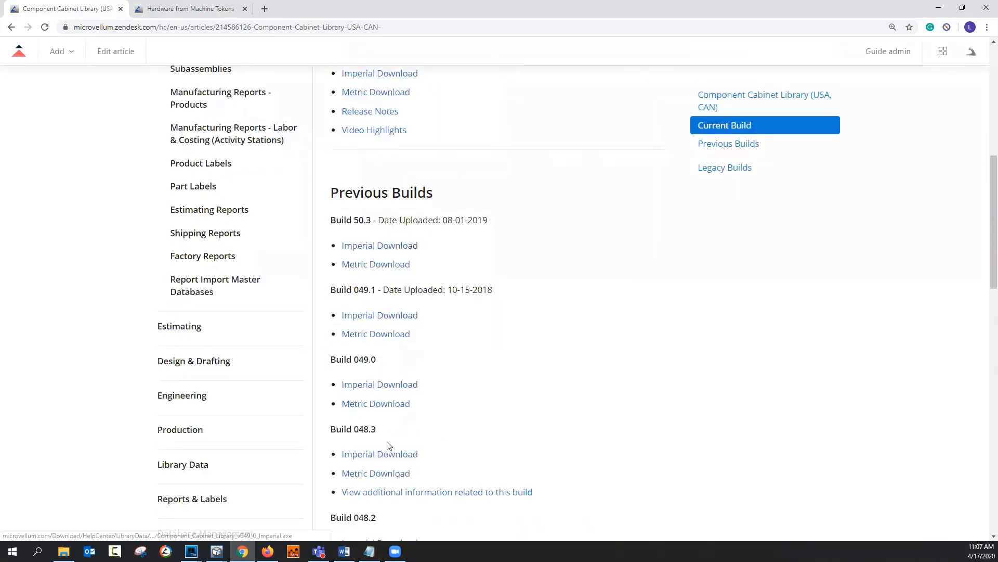
pyautogui.scroll(3, 391, 440)
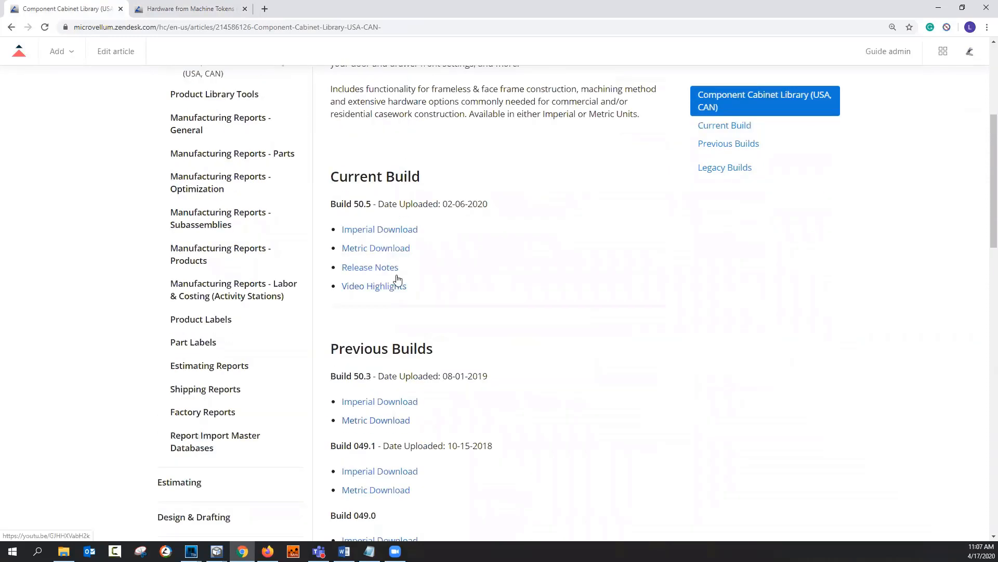
pyautogui.scroll(3, 397, 280)
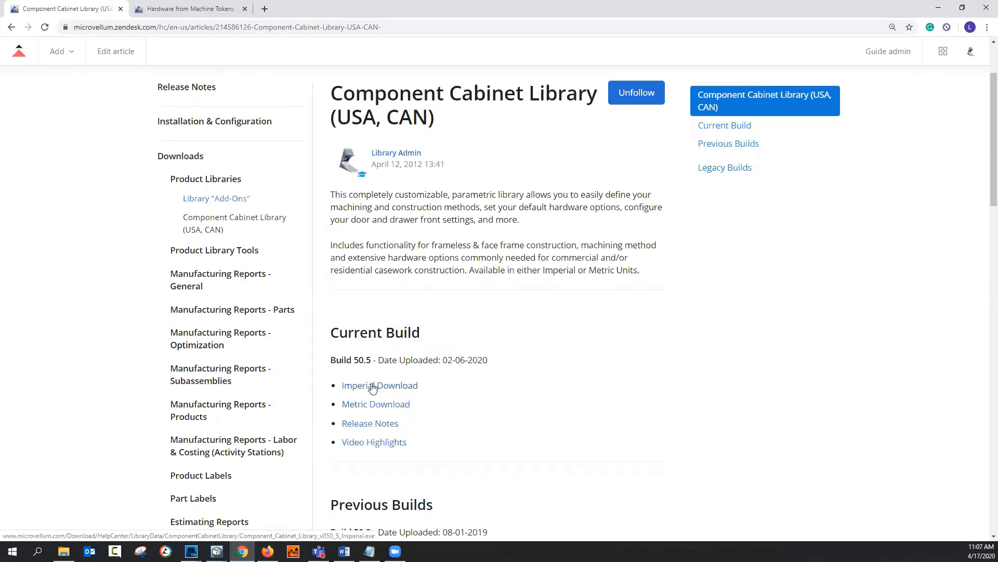
# Step: Switch to the Toolbox session using library v050.5 and display the machining tokens for product 1.02's Base Bottom Open part
pyautogui.click(937, 8)
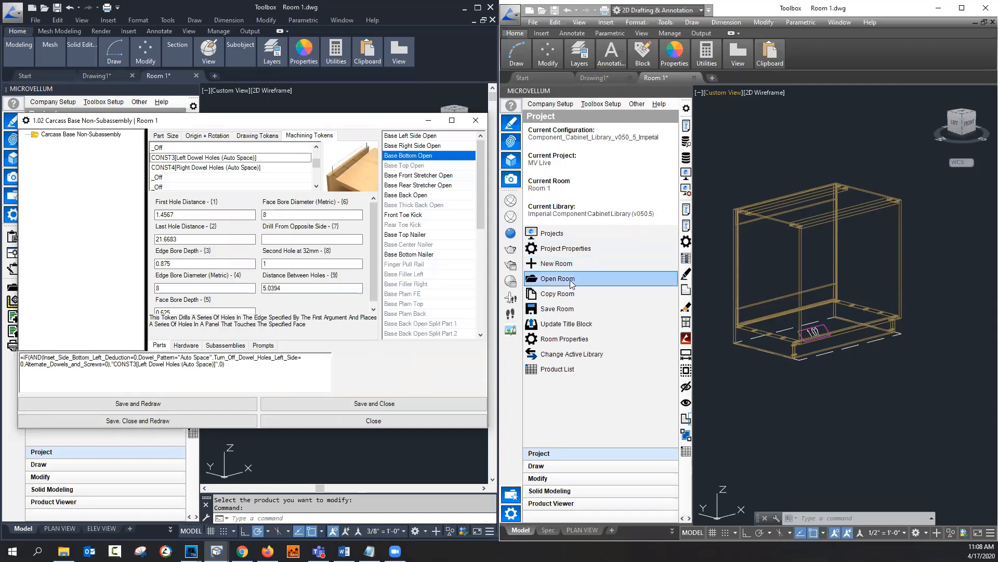
pyautogui.click(687, 243)
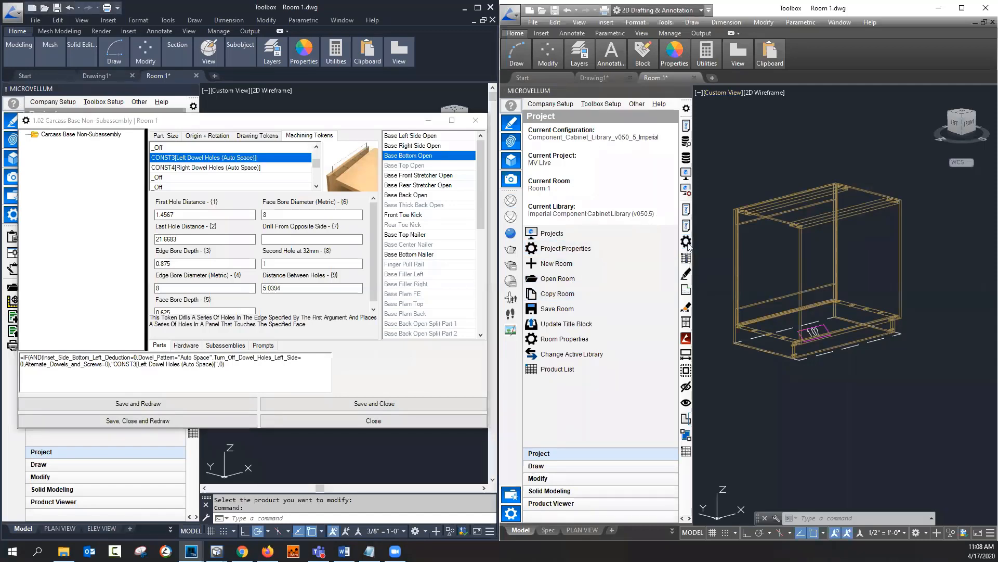
pyautogui.click(734, 223)
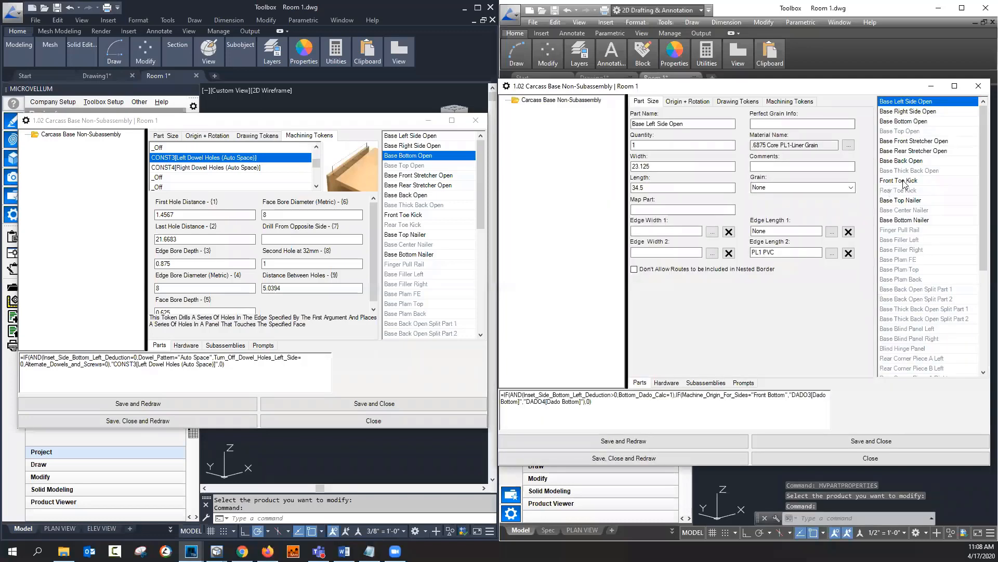
pyautogui.click(788, 103)
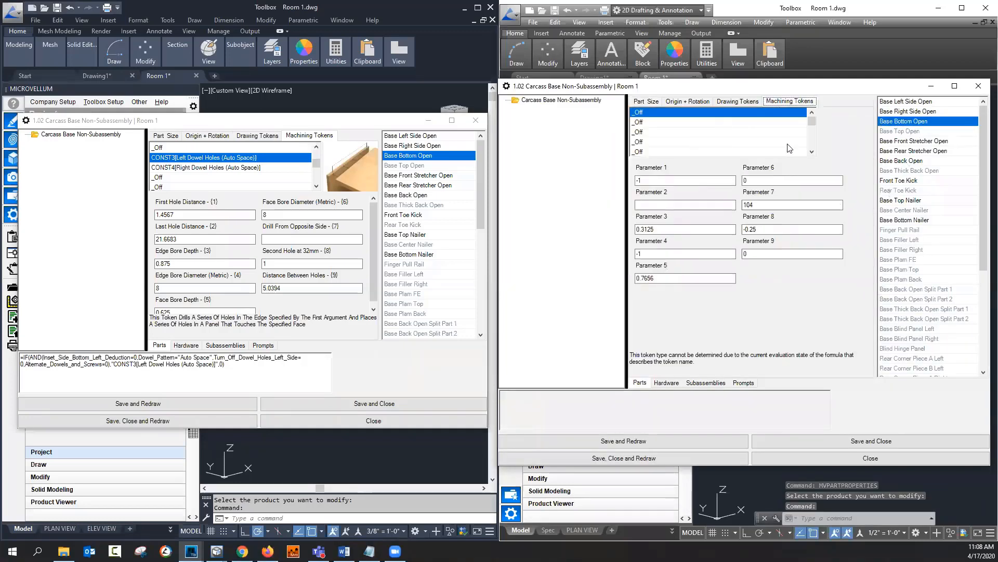
# Step: Inspect Base Bottom Open's CONST3 Left Dowel Holes token in the v050.5 session and its CONST4 Right Dowel Holes token in the v049.1 session
pyautogui.click(691, 123)
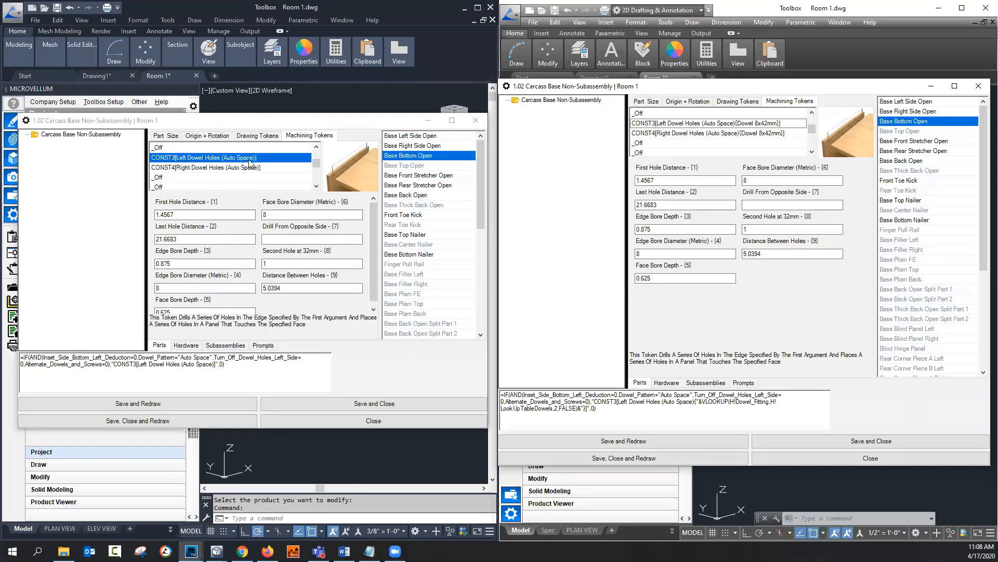
pyautogui.click(196, 167)
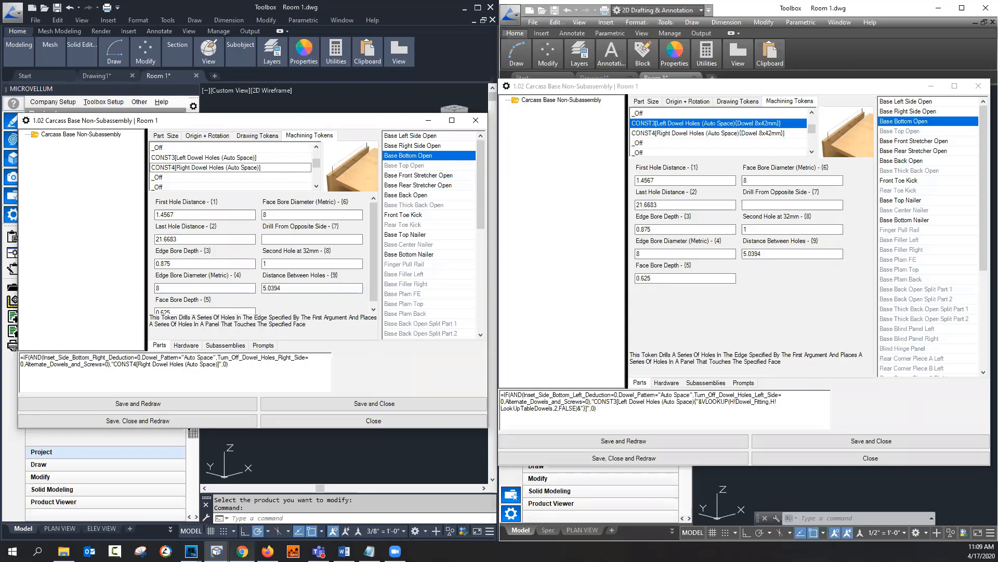
# Step: Restore both Toolbox windows and arrange them side by side, with the v049.1 session on one half and v050.5 on the other
pyautogui.click(369, 551)
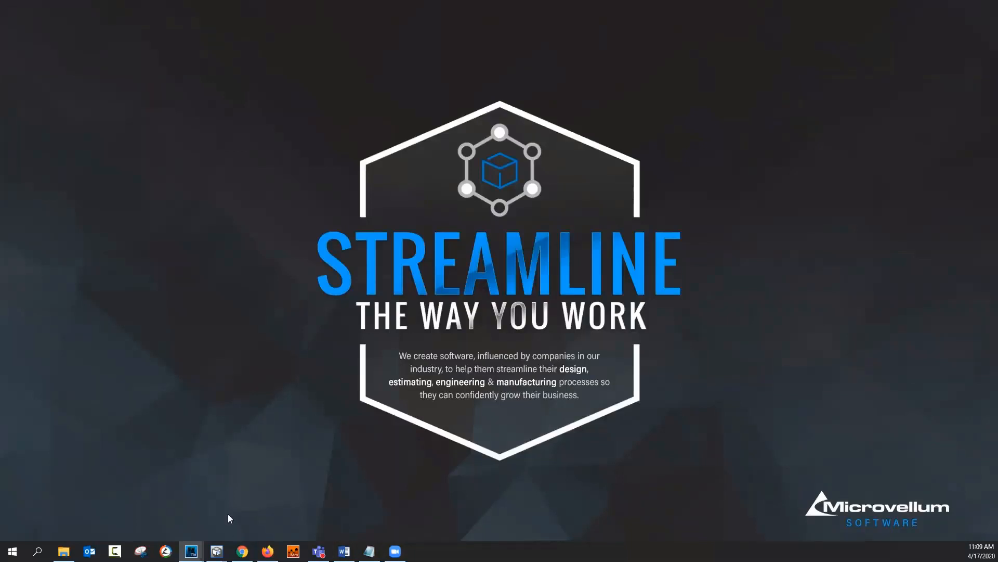
pyautogui.moveTo(217, 545)
pyautogui.click(188, 526)
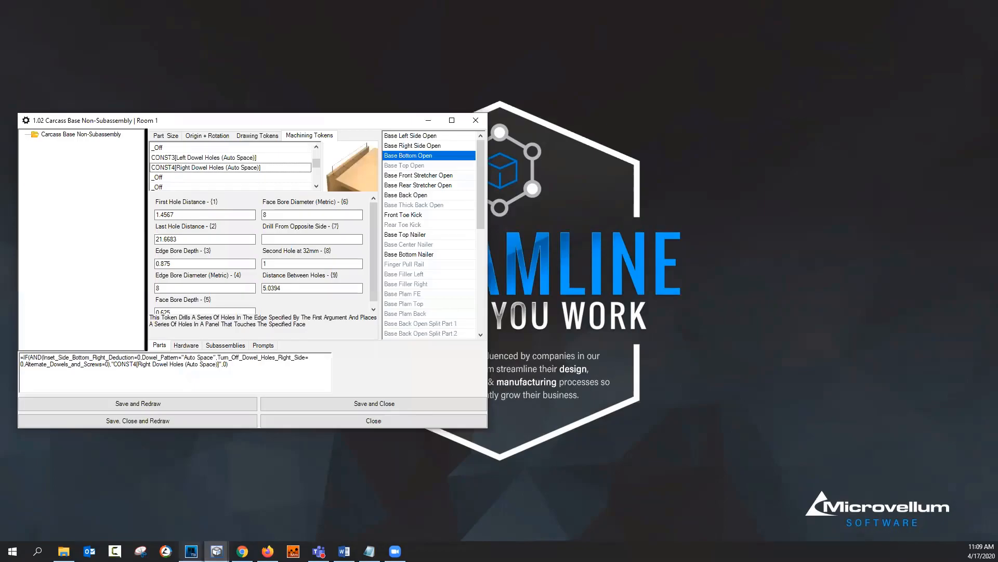
pyautogui.click(190, 551)
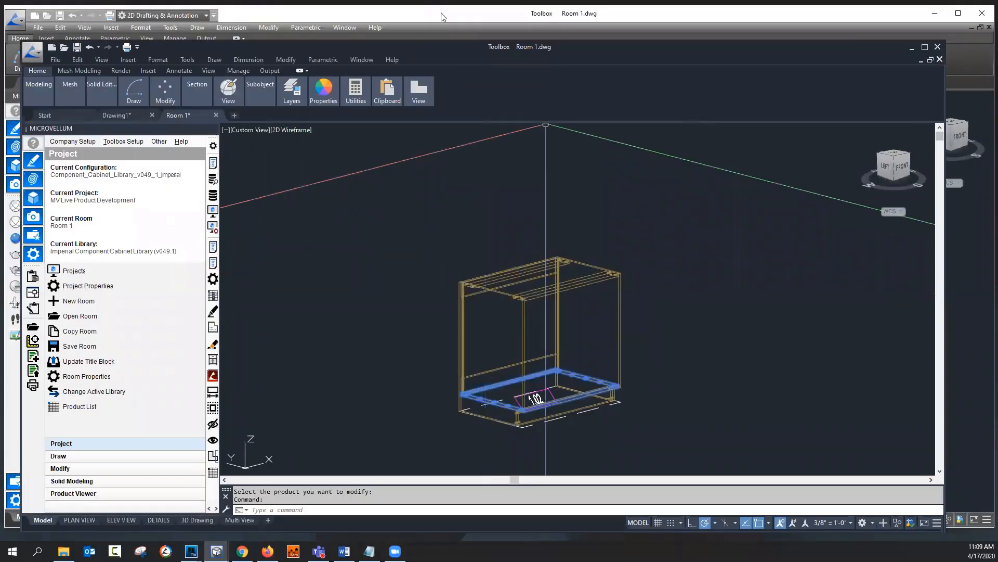
pyautogui.click(448, 40)
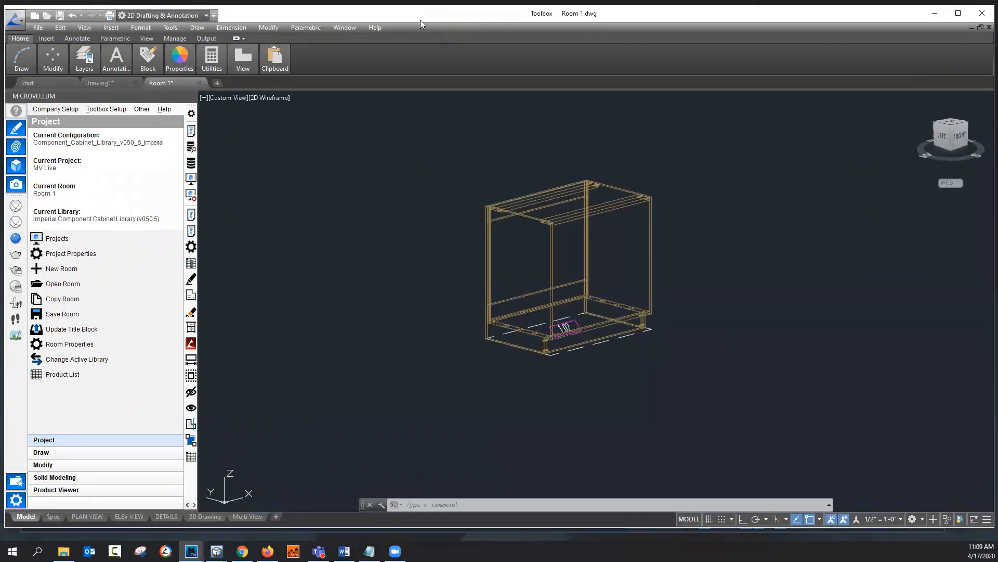
pyautogui.moveTo(421, 20); pyautogui.dragTo(997, 21)
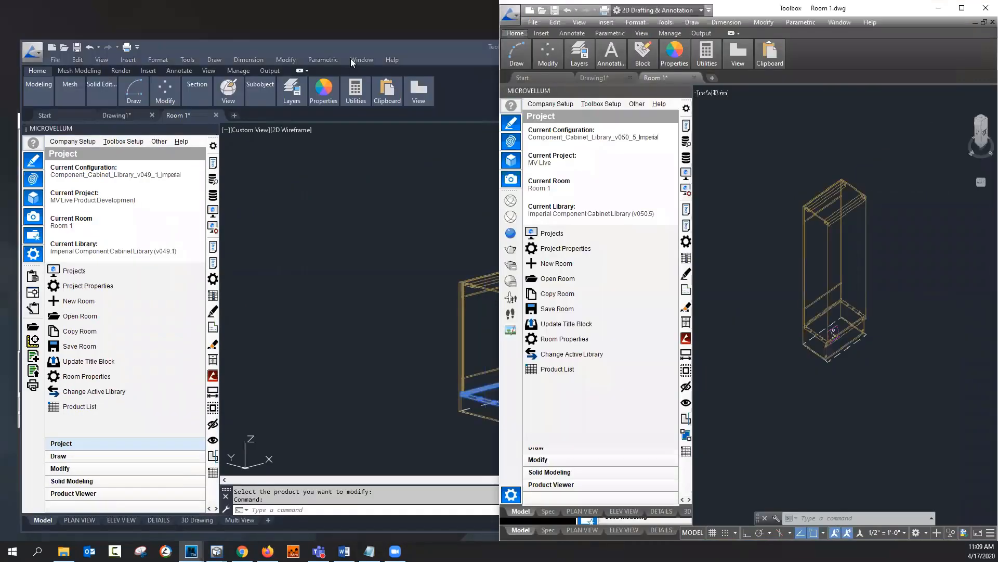
pyautogui.click(211, 43)
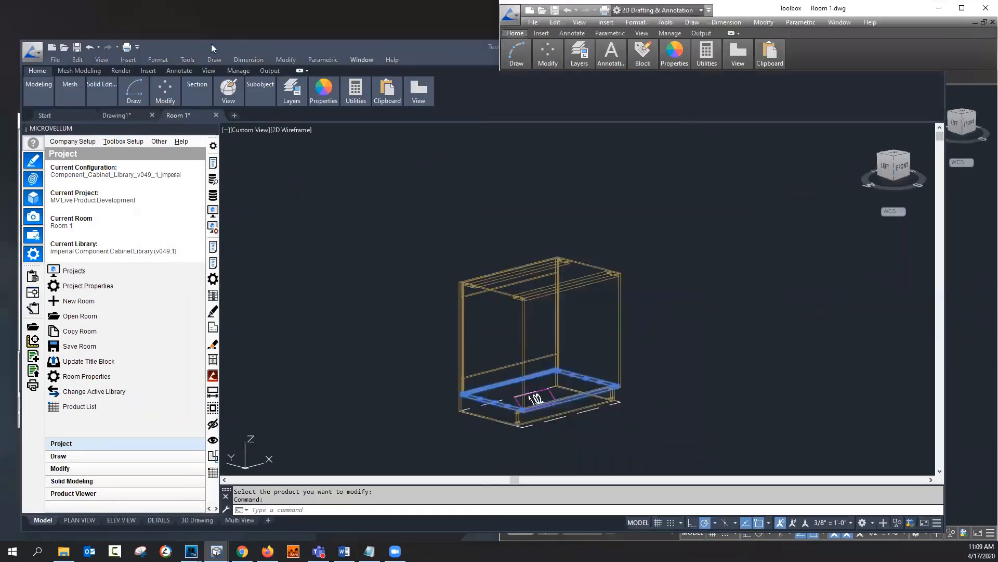
pyautogui.moveTo(211, 45); pyautogui.dragTo(0, 67)
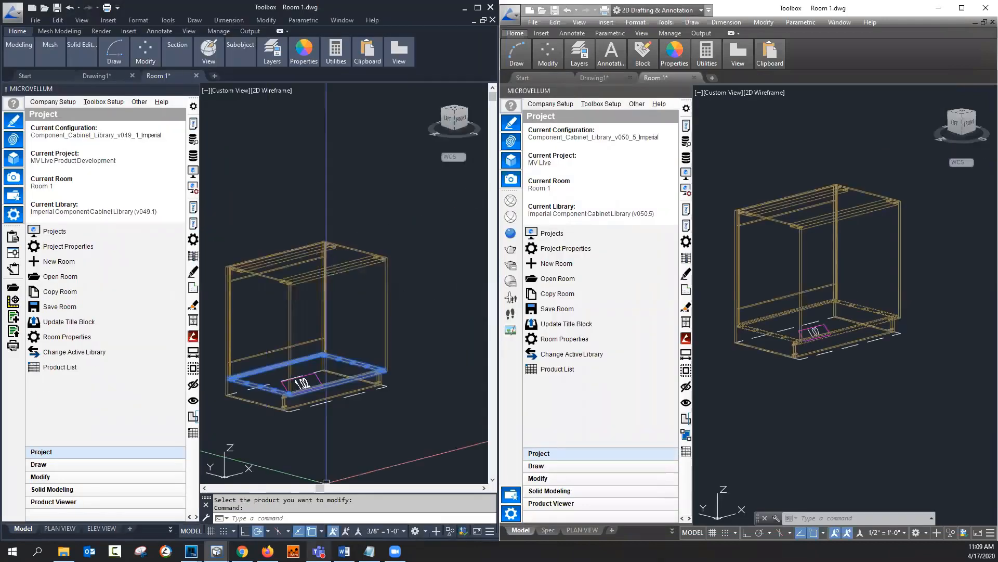
# Step: Bring back the v050.5 part properties and examine the ValueIfTrue expression of Base Bottom Open's CONST3 token formula, without changing it
pyautogui.click(370, 551)
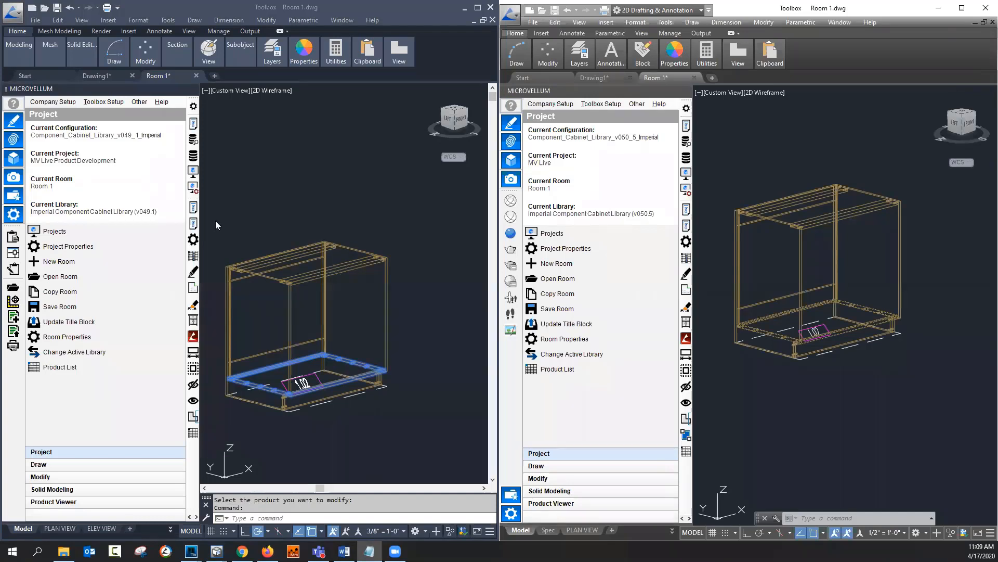
pyautogui.moveTo(189, 543)
pyautogui.click(278, 487)
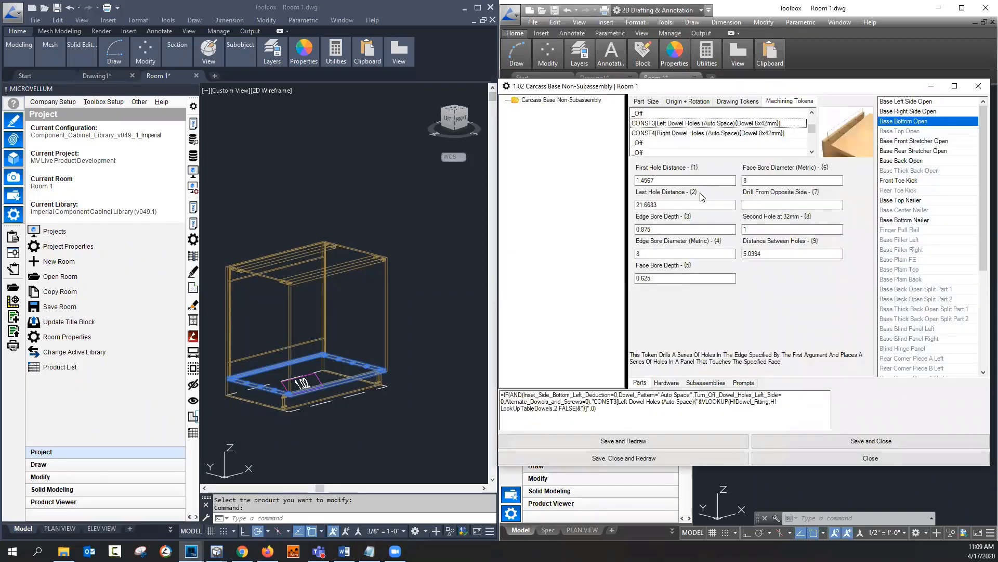
pyautogui.click(509, 397)
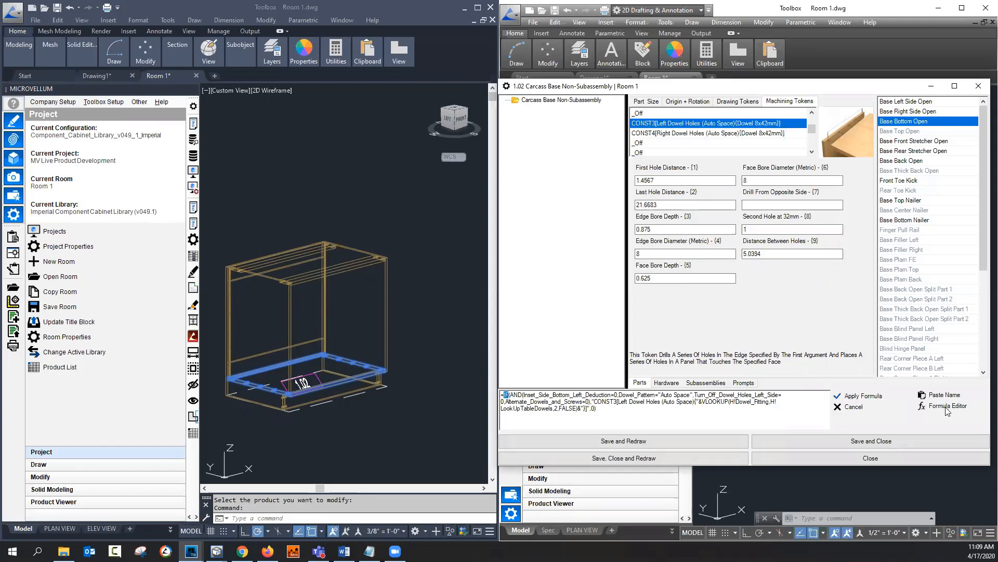
pyautogui.click(946, 405)
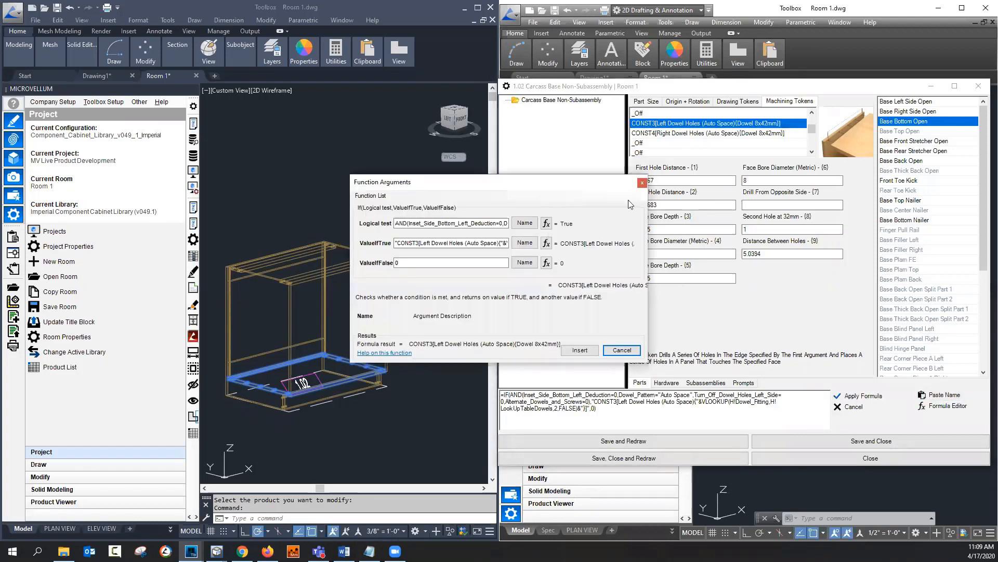
pyautogui.doubleClick(569, 229)
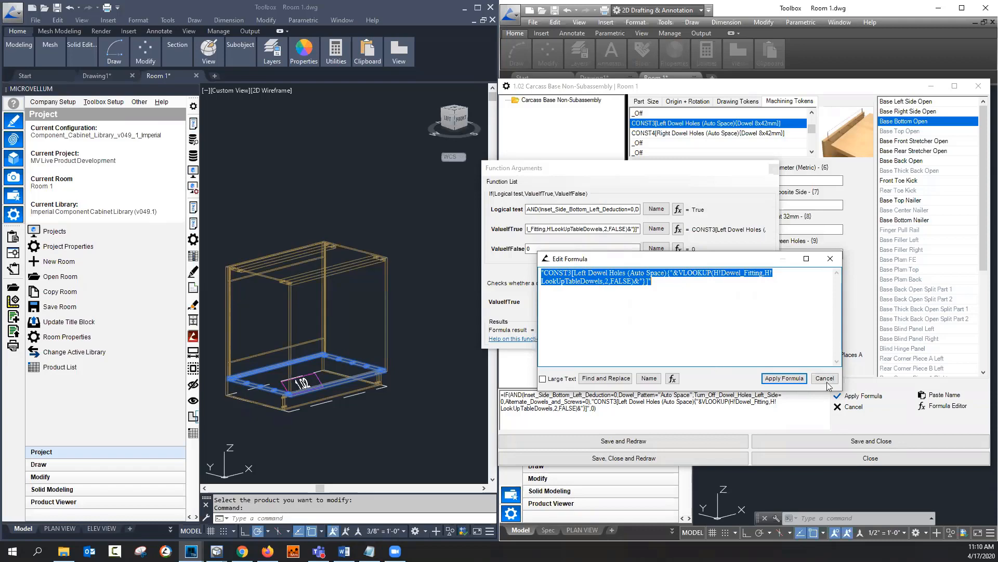
pyautogui.press('Return')
pyautogui.click(757, 338)
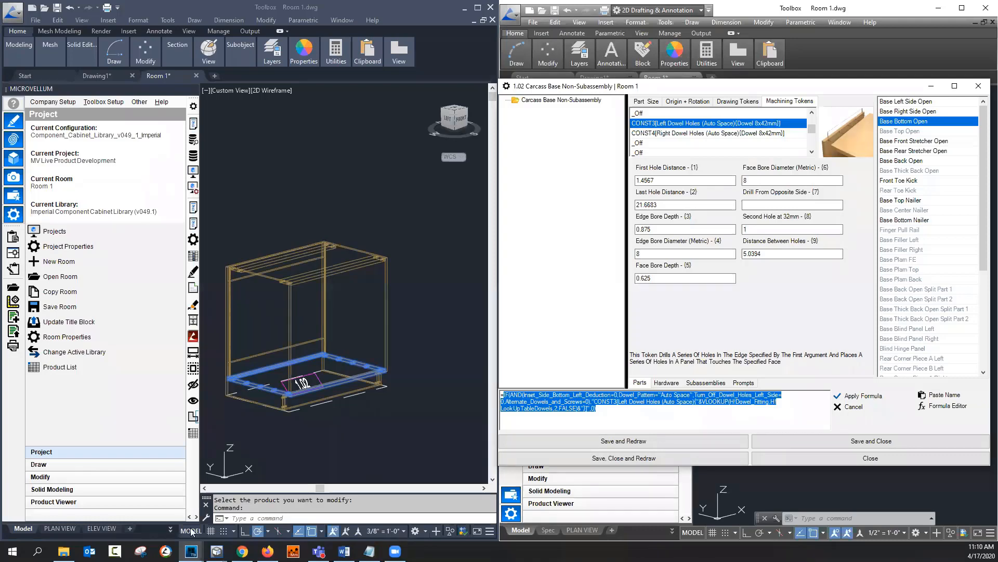
# Step: Bring back the v049.1 part properties and review the FIND and REPLACE token formulas in Formulas.txt in Notepad
pyautogui.click(172, 407)
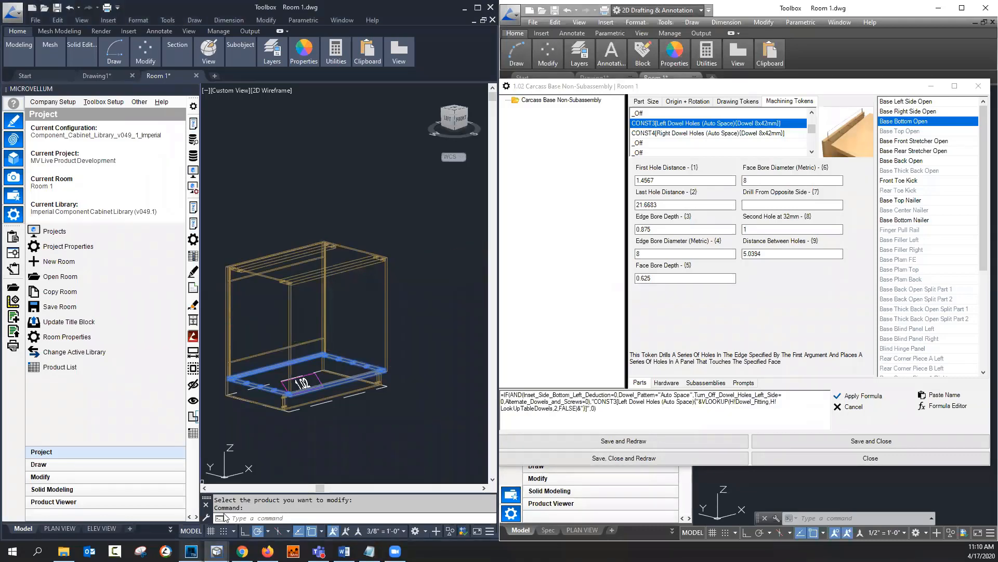
pyautogui.click(215, 546)
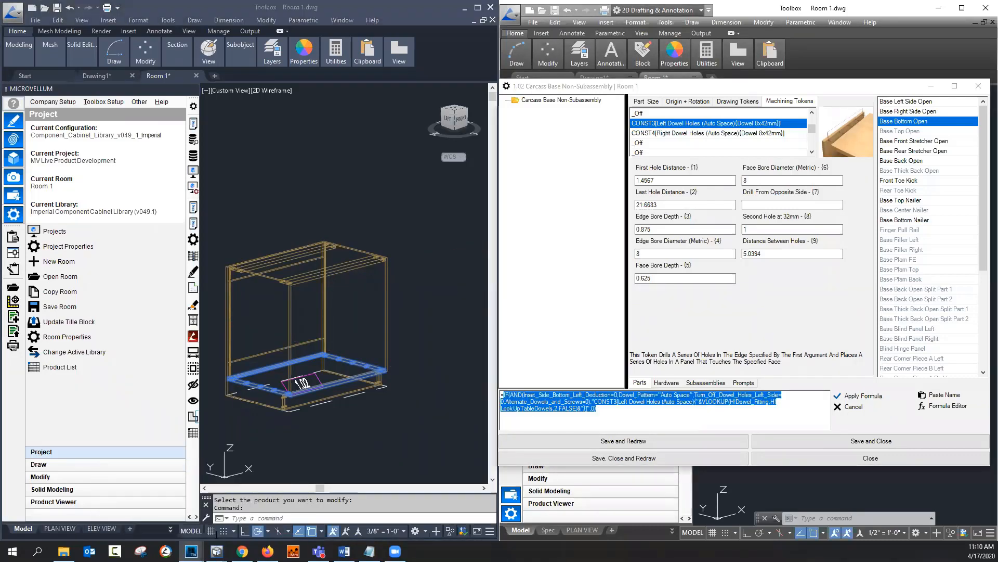
pyautogui.click(291, 441)
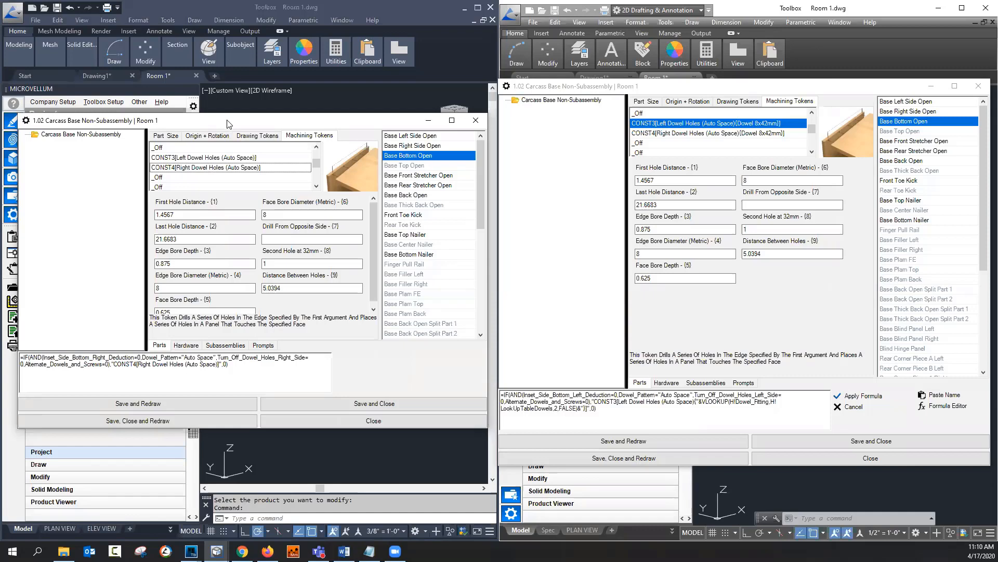
pyautogui.moveTo(228, 124); pyautogui.dragTo(236, 131)
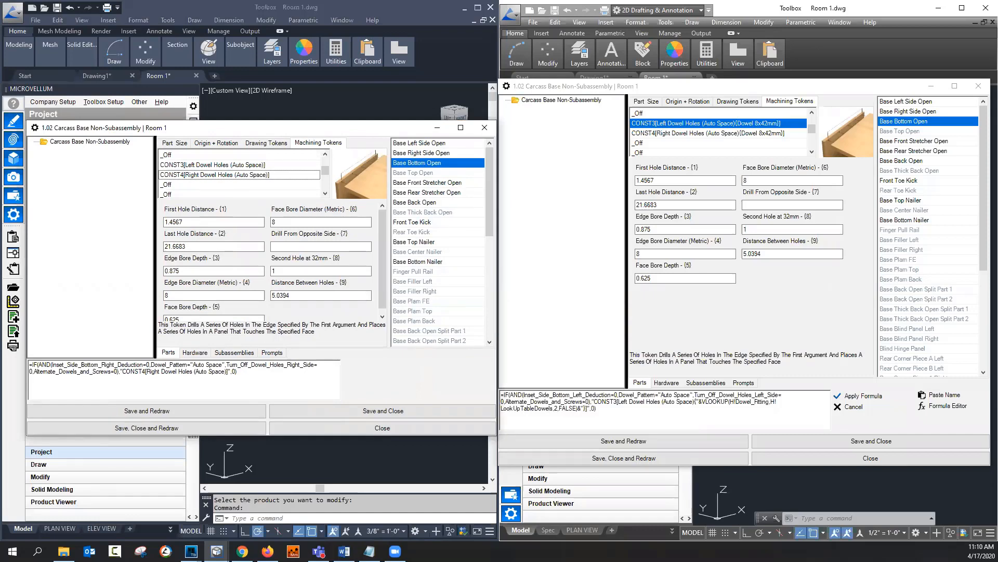
pyautogui.hotkey('alt', 'Tab')
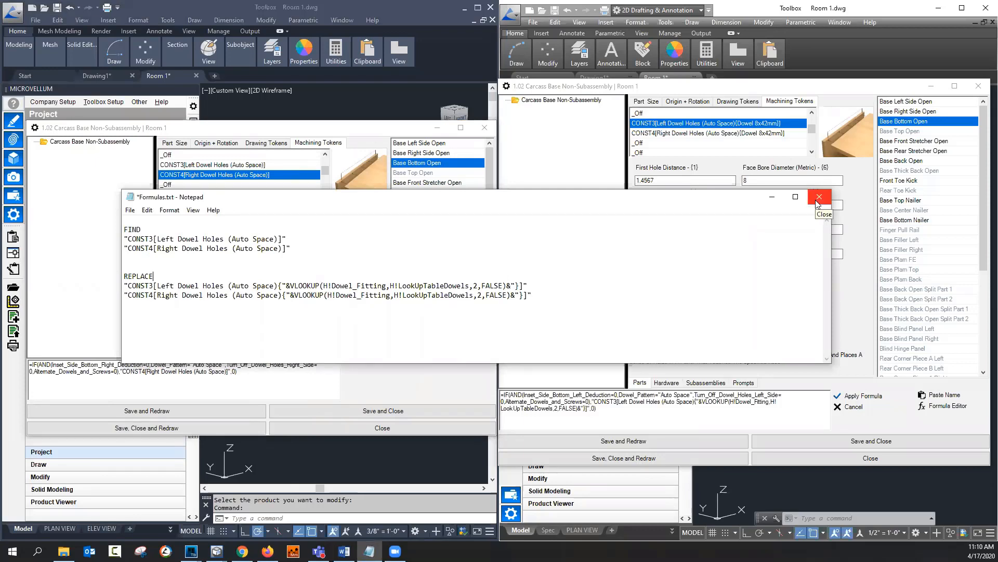
# Step: Close the v049.1 part properties and open product 1.02's design data at the Machine Token 8 column of CutParts
pyautogui.click(419, 367)
pyautogui.click(360, 428)
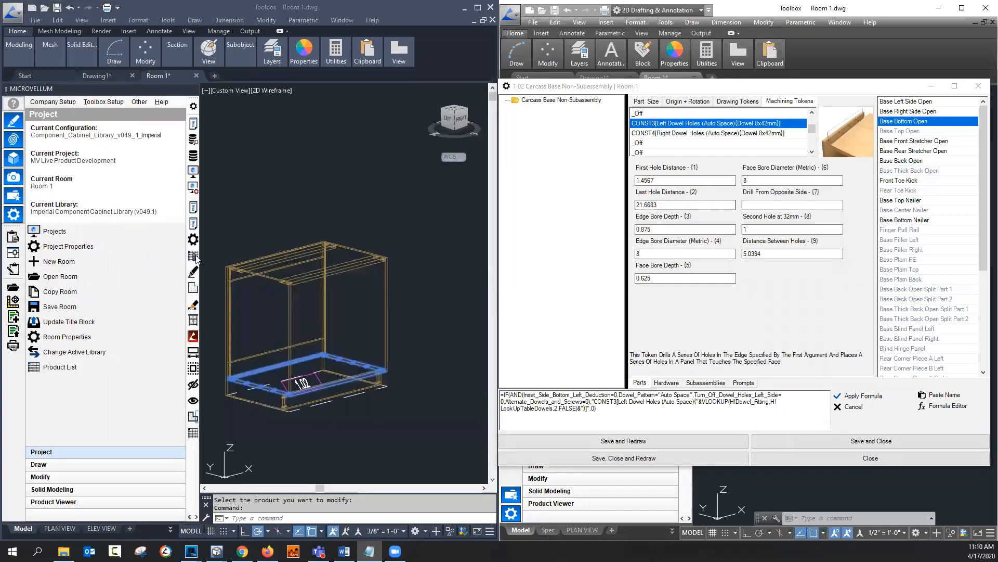
pyautogui.click(273, 253)
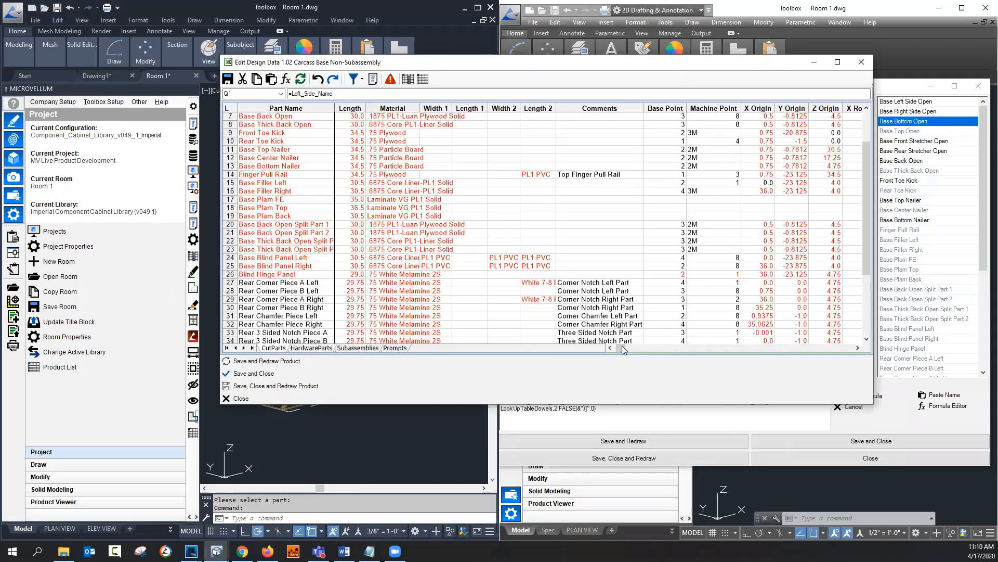
pyautogui.moveTo(624, 349); pyautogui.dragTo(737, 363)
pyautogui.click(509, 216)
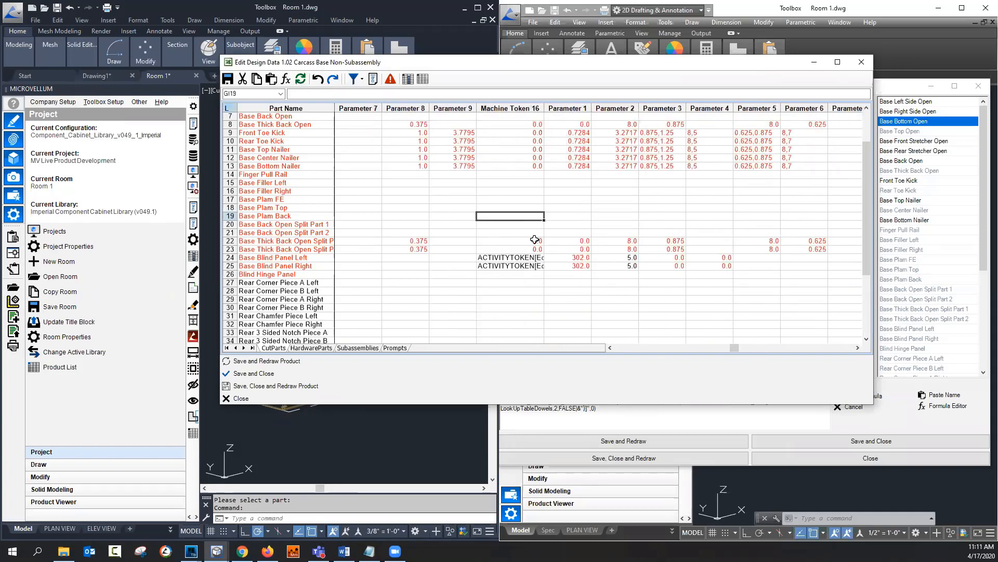
pyautogui.scroll(2, 724, 349)
pyautogui.moveTo(728, 352); pyautogui.dragTo(685, 370)
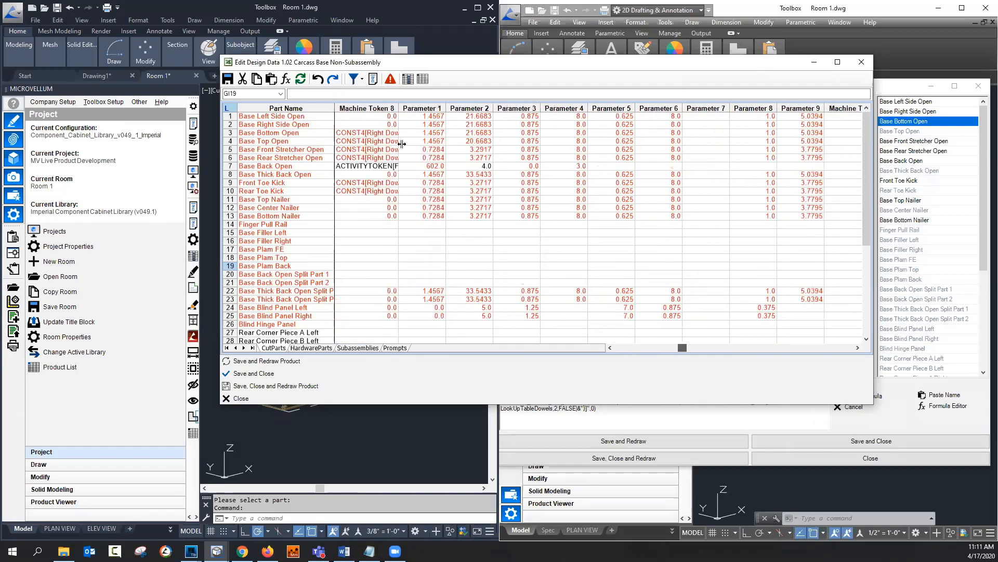
# Step: Widen the Machine Token 8 column until the full CONST4 Right Dowel Holes token names fit
pyautogui.moveTo(399, 108); pyautogui.dragTo(469, 108)
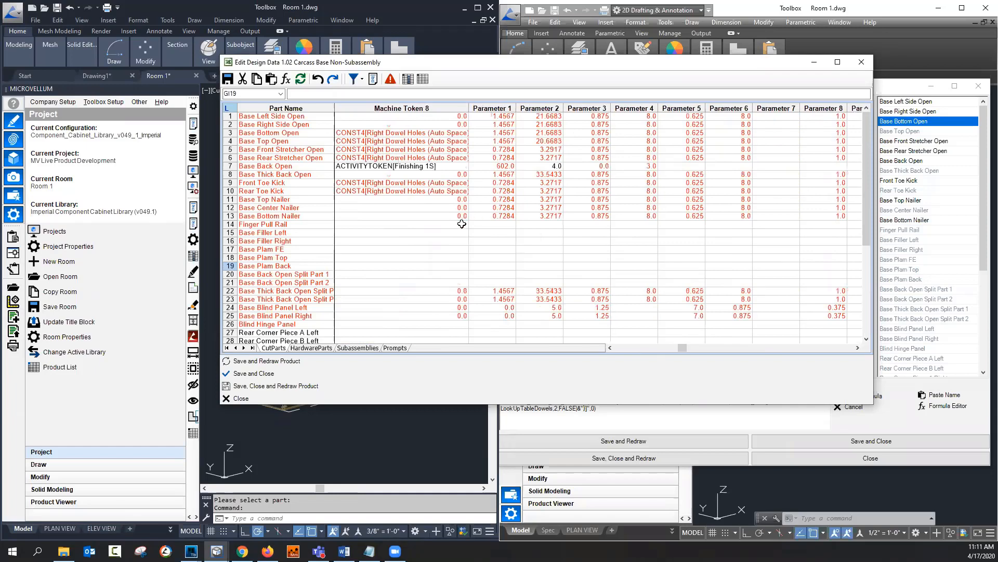
pyautogui.click(437, 133)
pyautogui.press('Left')
pyautogui.press('Left')
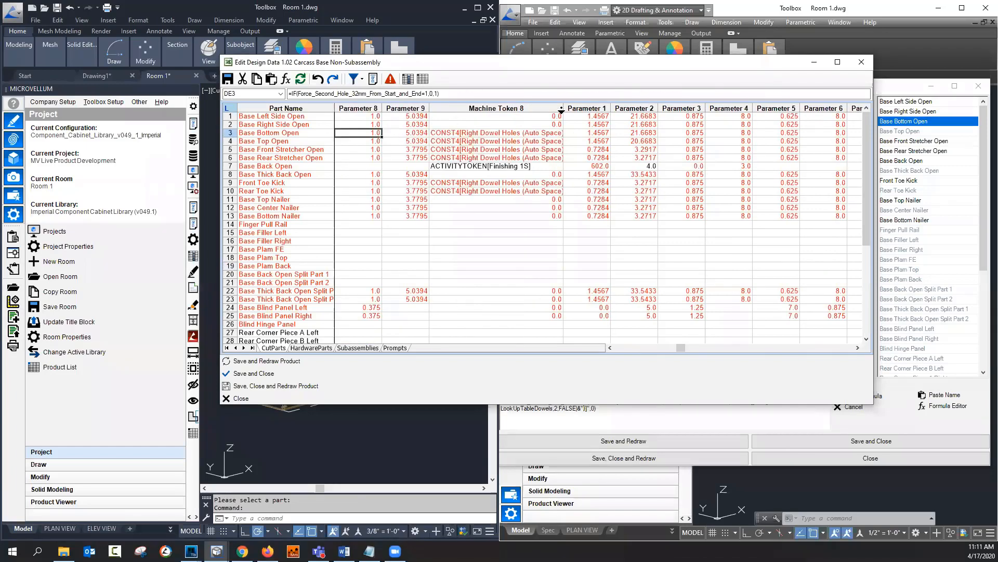
pyautogui.click(496, 272)
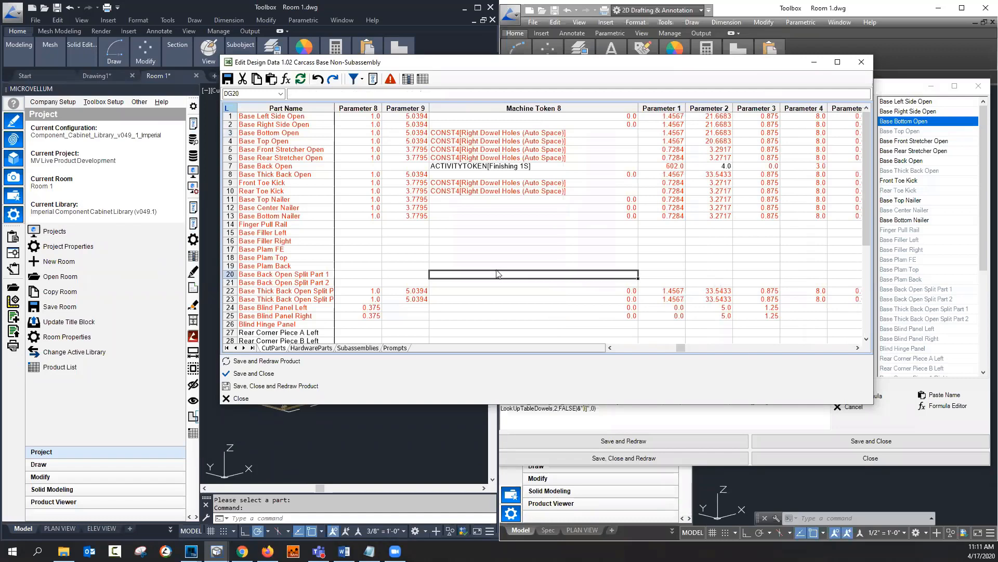
# Step: Start a Find and Replace in the design data with "CONST3[Left Dowel Holes (Auto Space)]" from Formulas.txt as the search text
pyautogui.hotkey('ctrl', 'f')
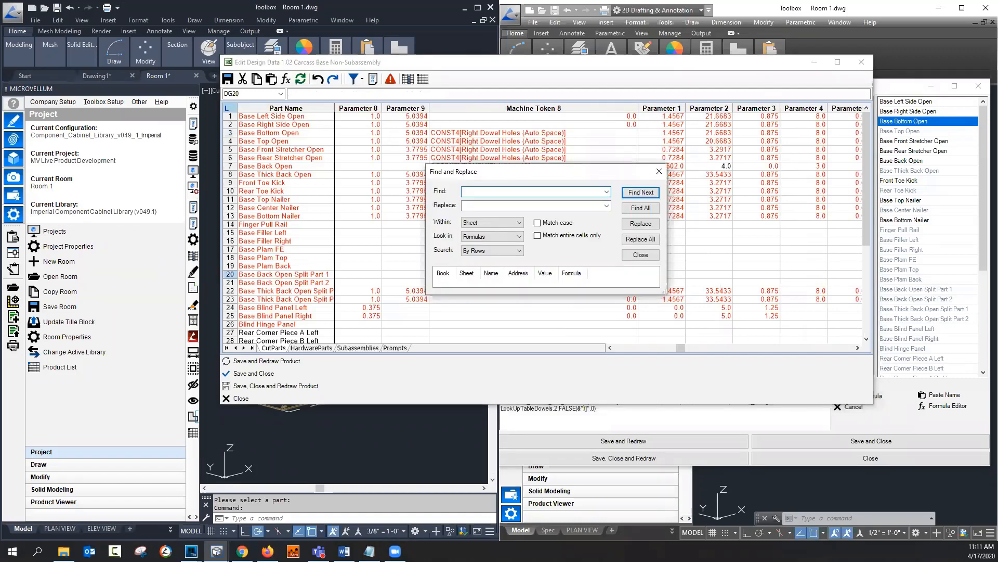
pyautogui.hotkey('alt', 'Tab')
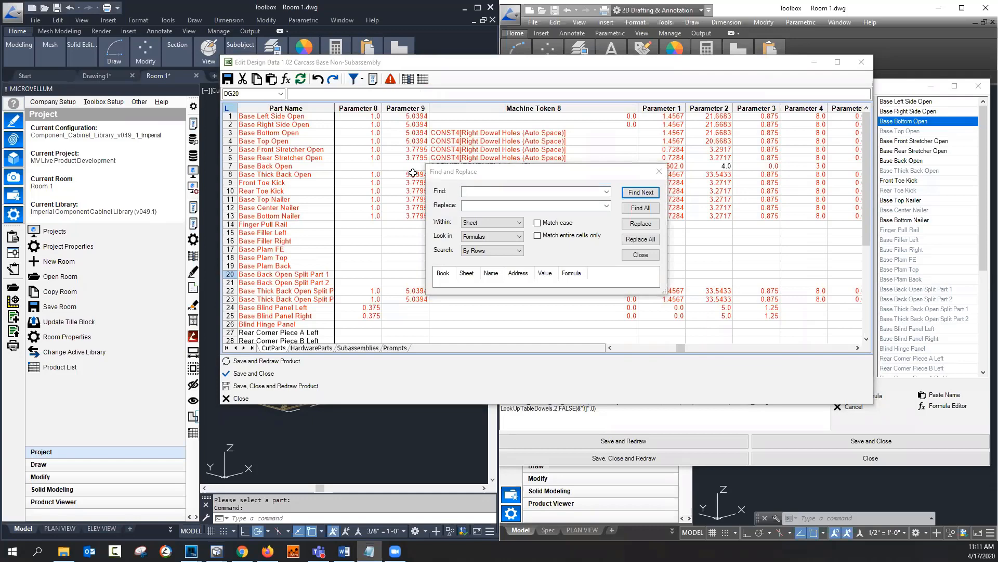
pyautogui.hotkey('alt', 'Tab')
pyautogui.write('"CONST3[Left Dowel Holes (Auto Space)]"')
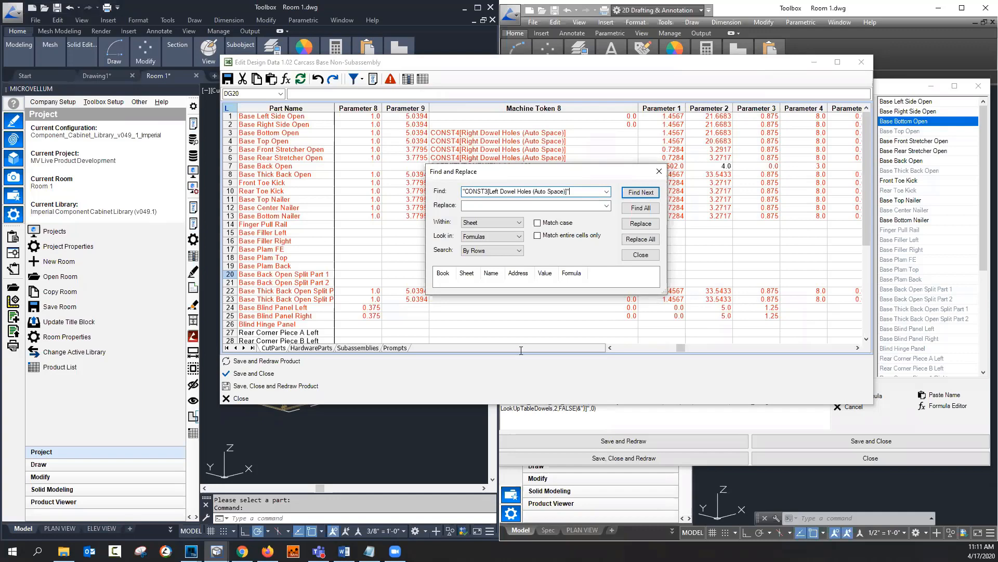
# Step: Copy the CONST3 replacement from Formulas.txt as the replace text: "CONST3[Left Dowel Holes (Auto Space){"&VLOOKUP(H!Dowel_Fitting,H!LookUpTableDowels,2,FALSE)&"}]"
pyautogui.hotkey('alt', 'Tab')
pyautogui.moveTo(499, 423); pyautogui.dragTo(96, 422)
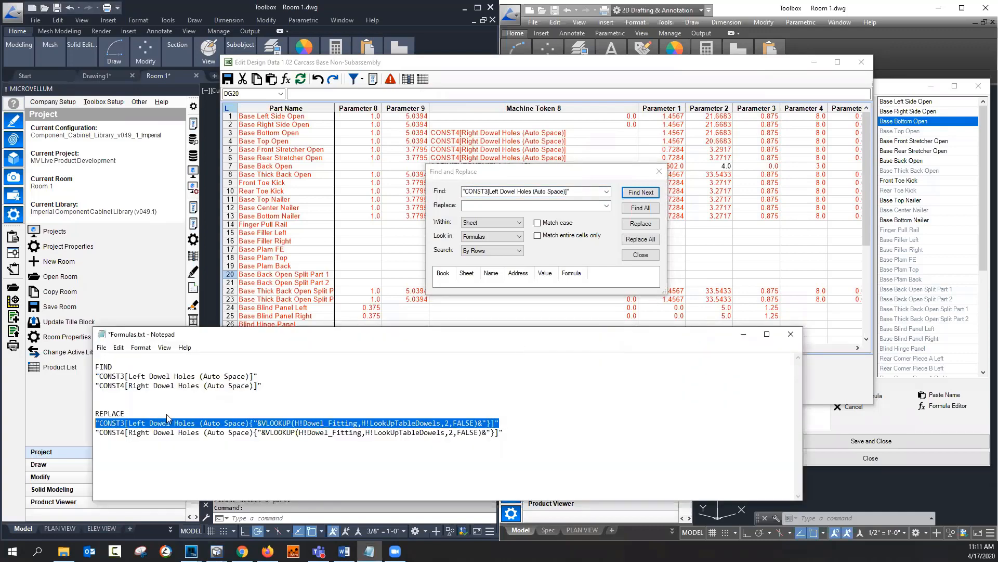
pyautogui.moveTo(182, 334); pyautogui.dragTo(0, 328)
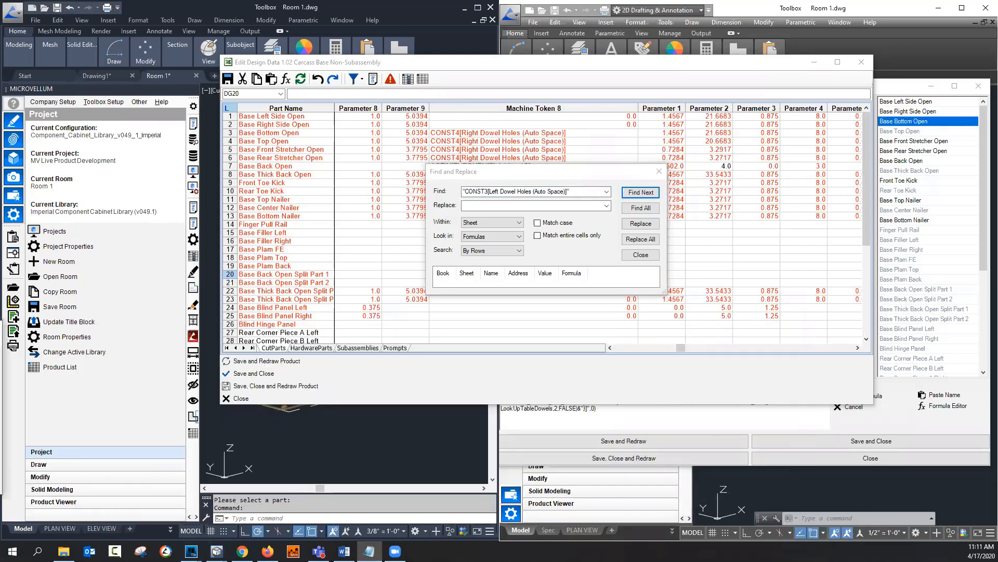
pyautogui.click(517, 208)
pyautogui.hotkey('ctrl', 'v')
# Step: Find all CONST3 token matches on the sheet, enlarge the results list, and inspect the match in cell CW5
pyautogui.click(650, 208)
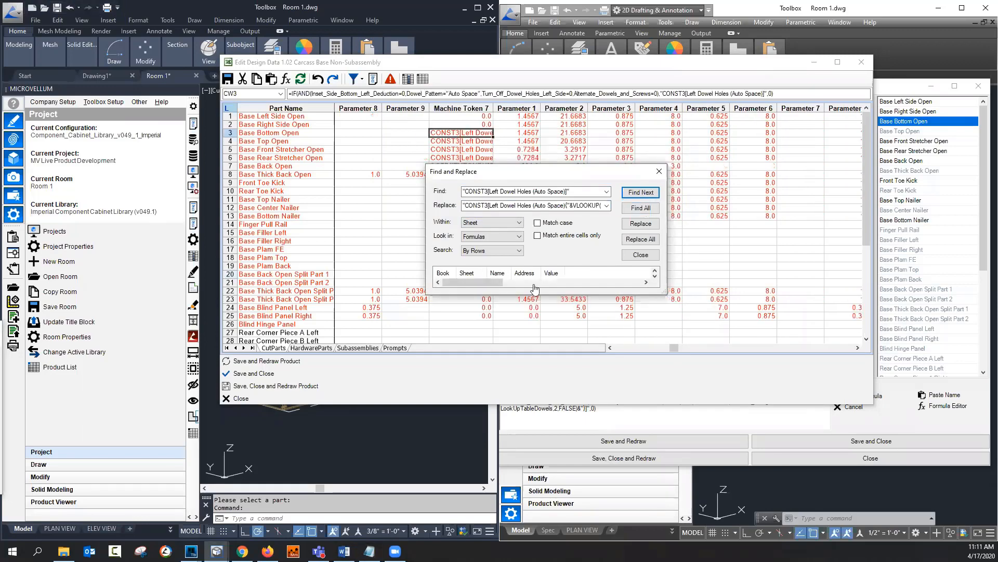
pyautogui.click(555, 294)
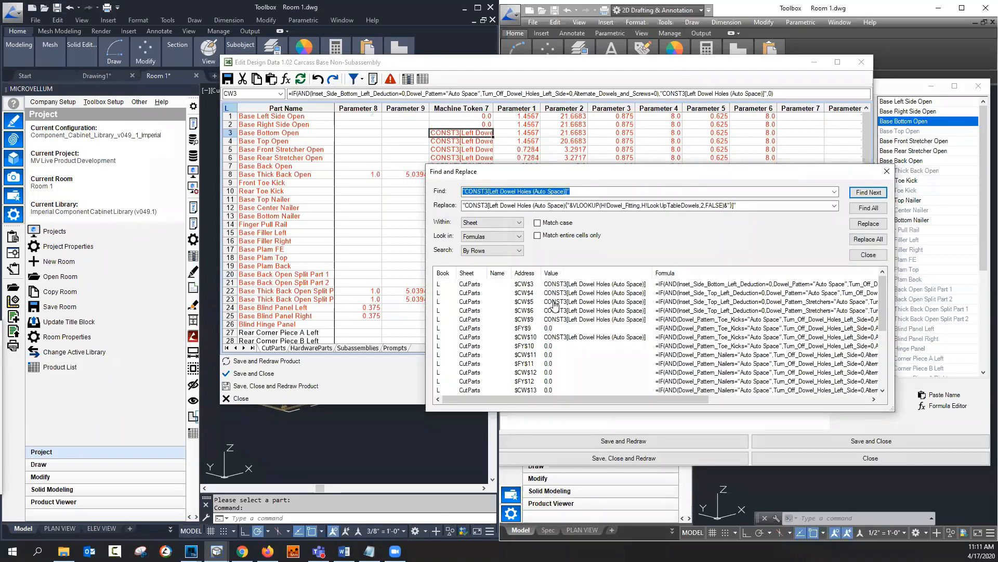
pyautogui.click(553, 303)
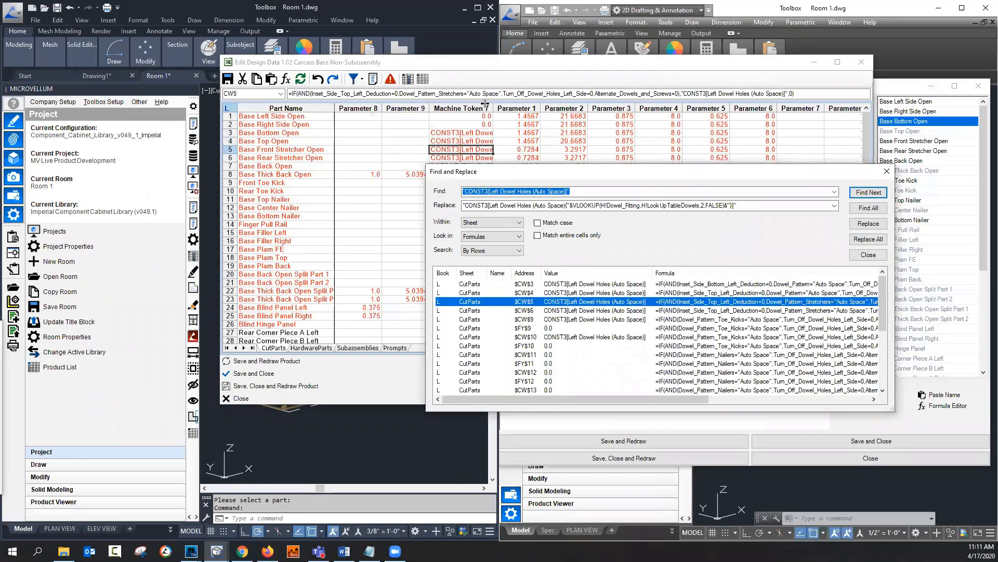
# Step: Examine the listed CONST3 Left Dowel Holes matches on the CutParts sheet and read the full formula in cell CW3
pyautogui.click(567, 311)
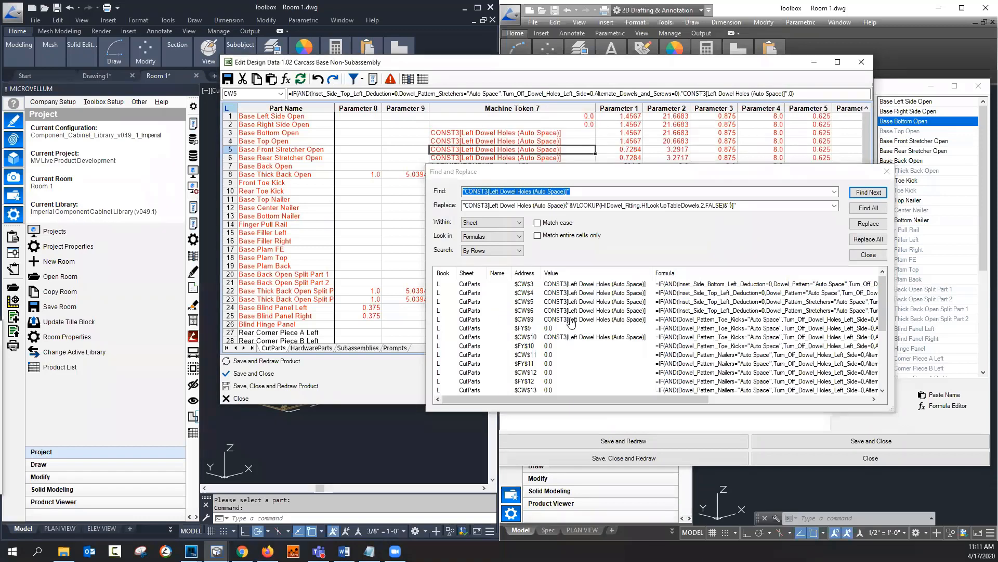
pyautogui.click(566, 328)
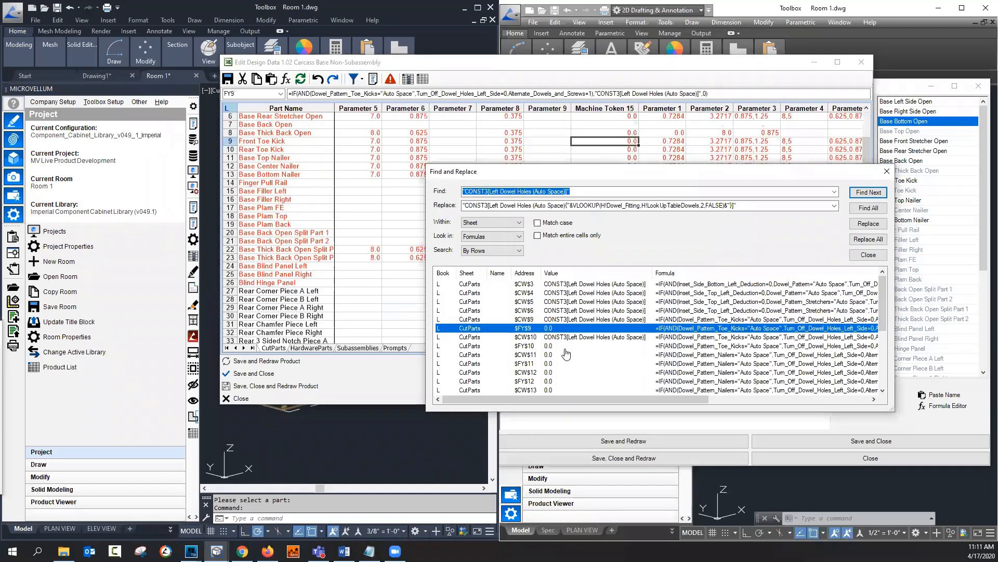
pyautogui.click(565, 338)
pyautogui.click(570, 302)
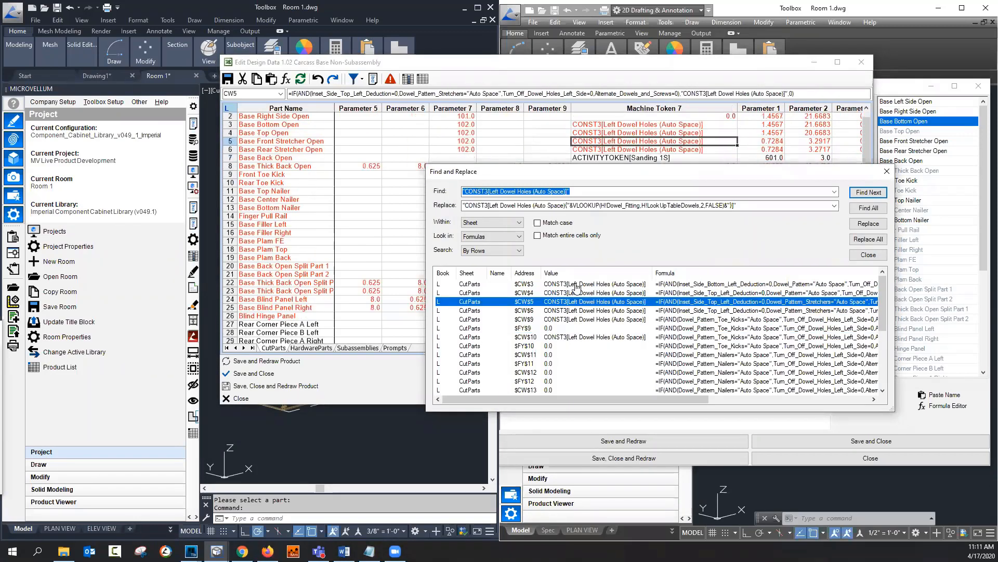
pyautogui.click(577, 284)
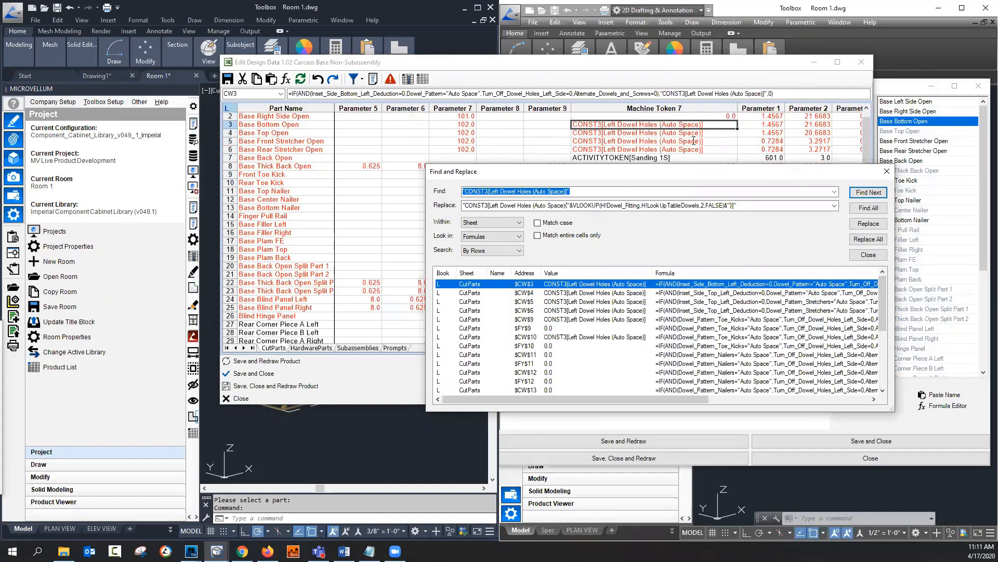
pyautogui.click(661, 94)
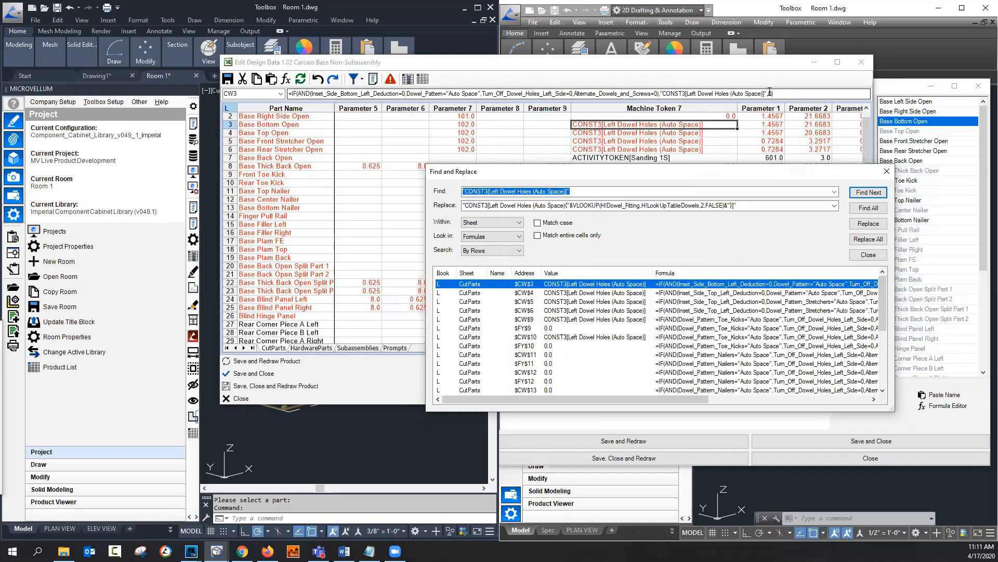
# Step: Replace all CONST3[Left Dowel Holes (Auto Space)] matches on the sheet with the prepared Dowel_Fitting VLOOKUP version
pyautogui.click(573, 205)
pyautogui.write('V')
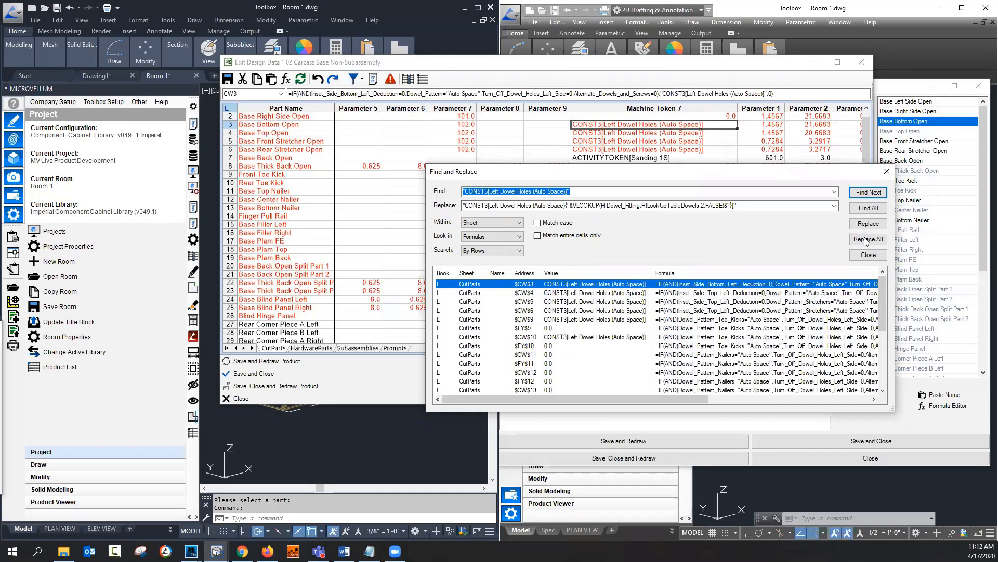
pyautogui.click(866, 240)
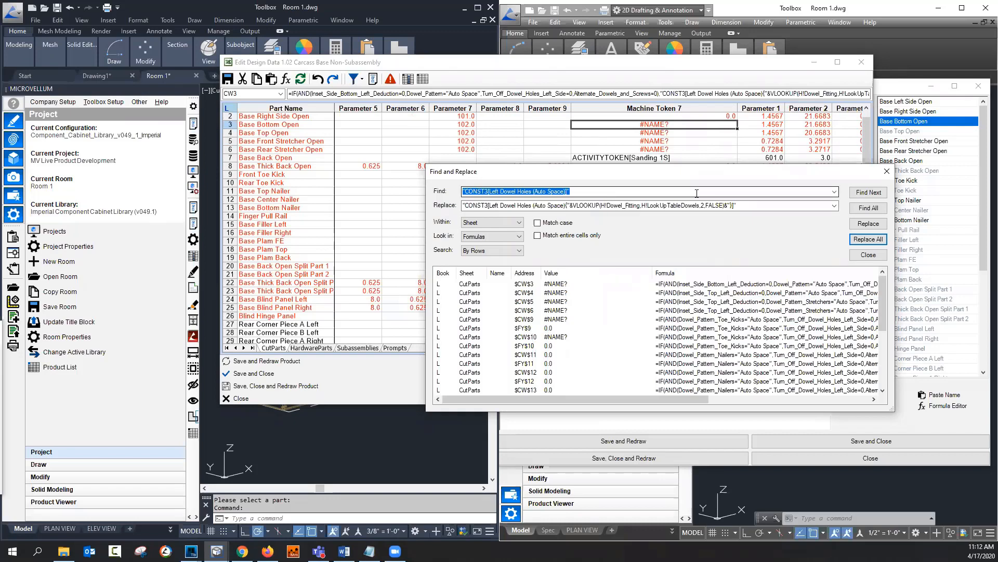
# Step: Inspect the H!Dowel_Fitting and H!LookUpTableDowels references in the replacement text
pyautogui.click(602, 205)
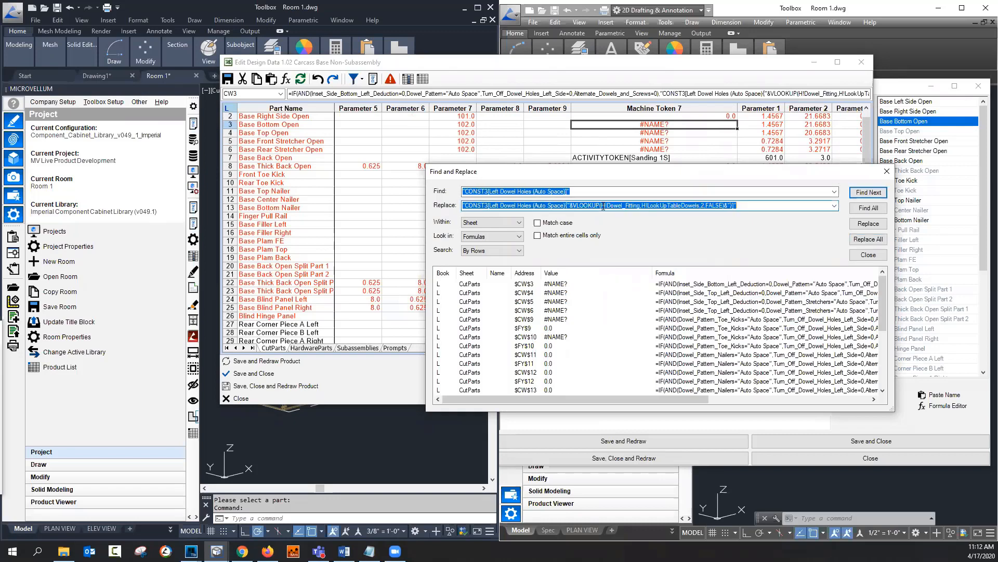
pyautogui.click(604, 207)
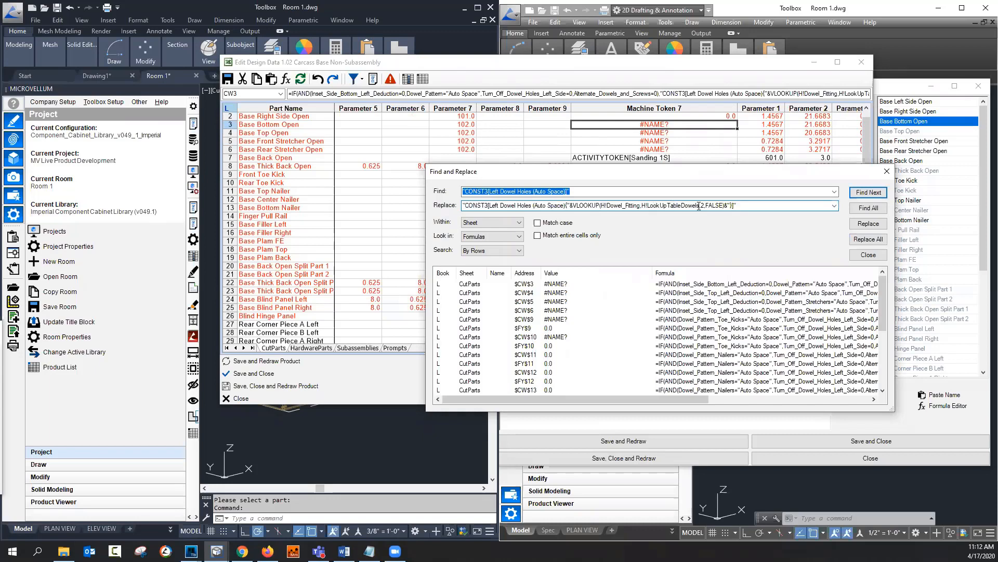
pyautogui.moveTo(601, 206); pyautogui.dragTo(683, 205)
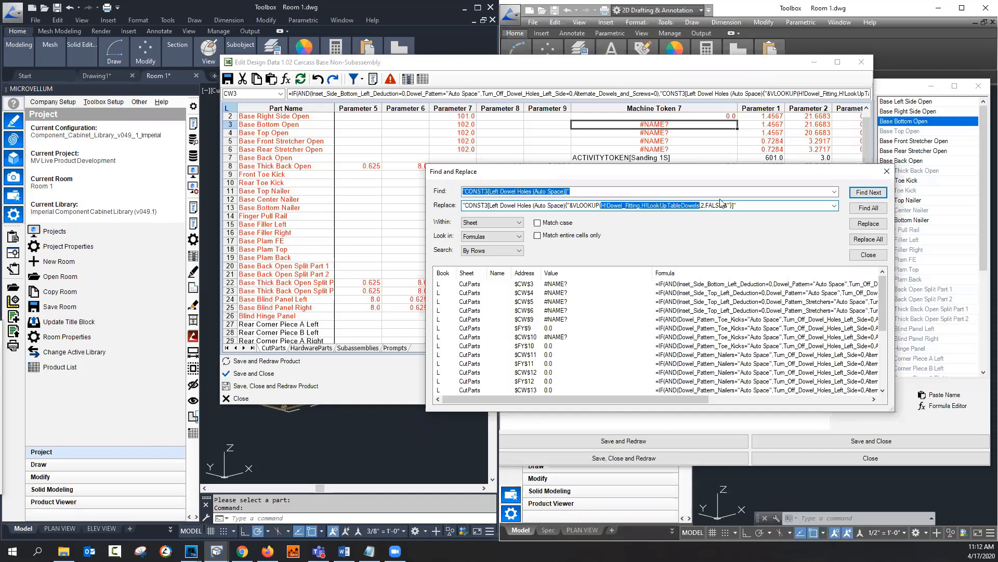
pyautogui.click(668, 206)
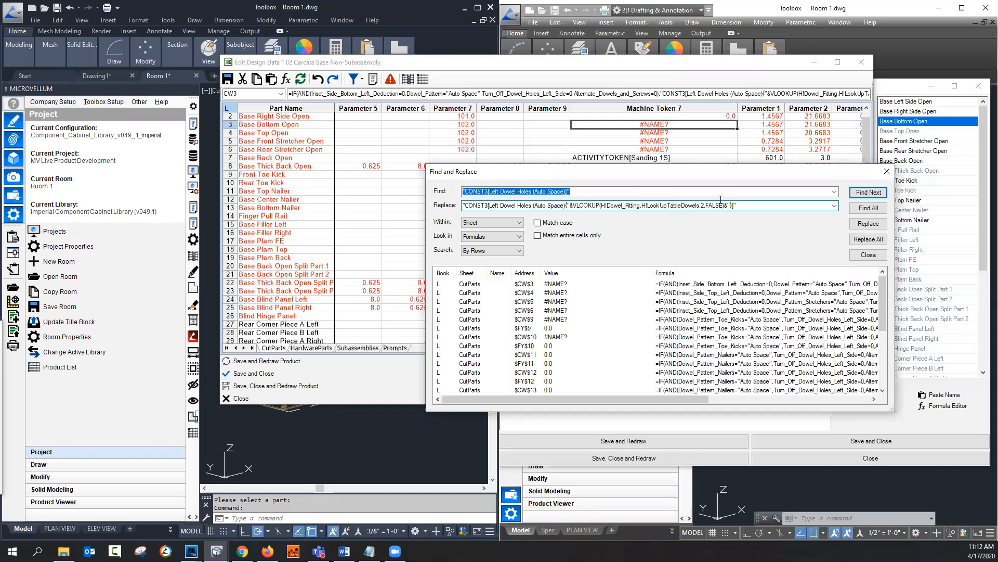
# Step: Close Find and Replace, then save and close the v049.1 Carcass Base Non-Subassembly design data
pyautogui.click(868, 254)
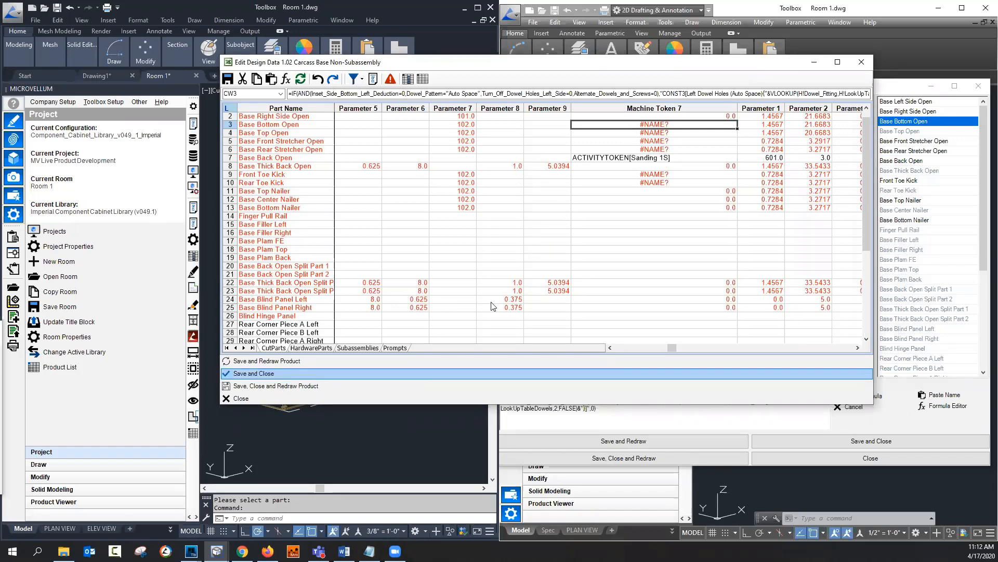
pyautogui.click(318, 373)
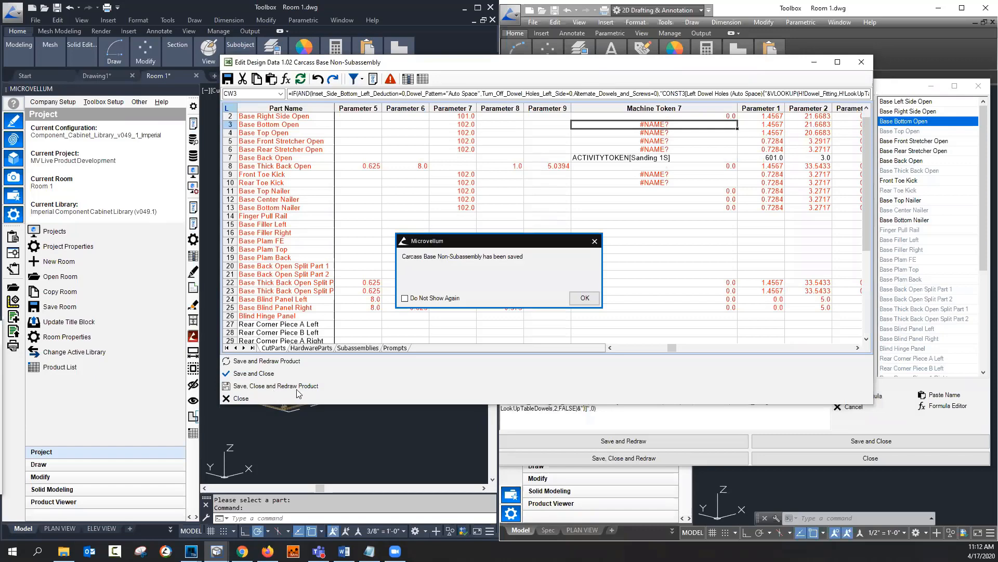
pyautogui.press('Return')
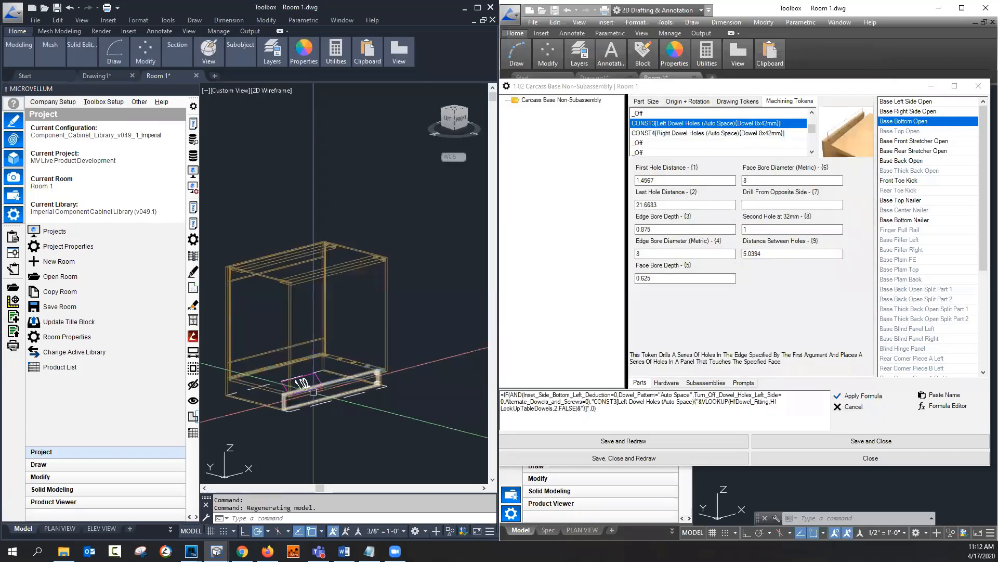
# Step: Close the Carcass Base Non-Subassembly part properties in the v050.5 session without saving
pyautogui.scroll(4, 247, 398)
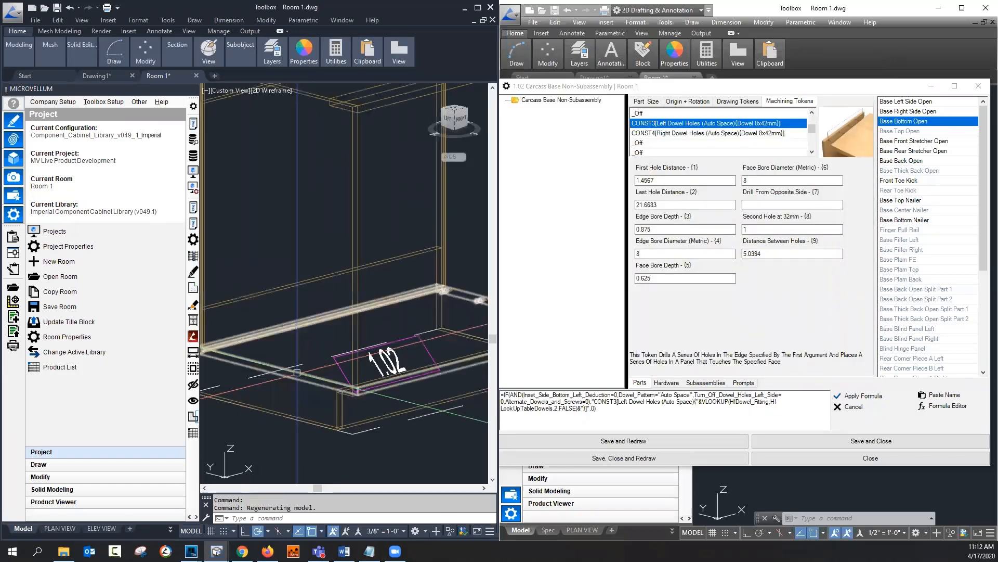
pyautogui.scroll(-4, 301, 384)
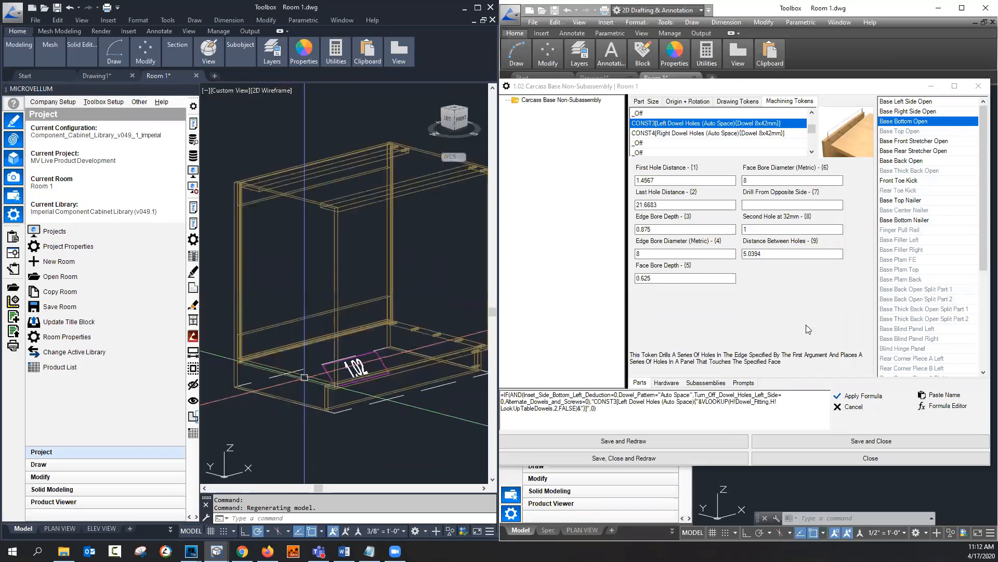
pyautogui.click(820, 455)
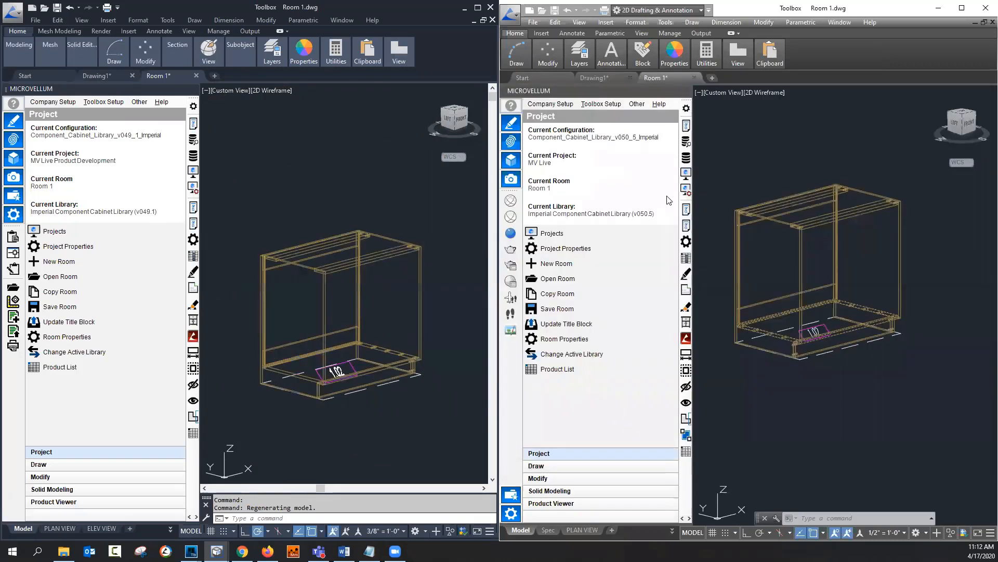
# Step: Open the hardware workbook from the v050.5 project specification groups and view its LookUpTables sheet
pyautogui.click(592, 105)
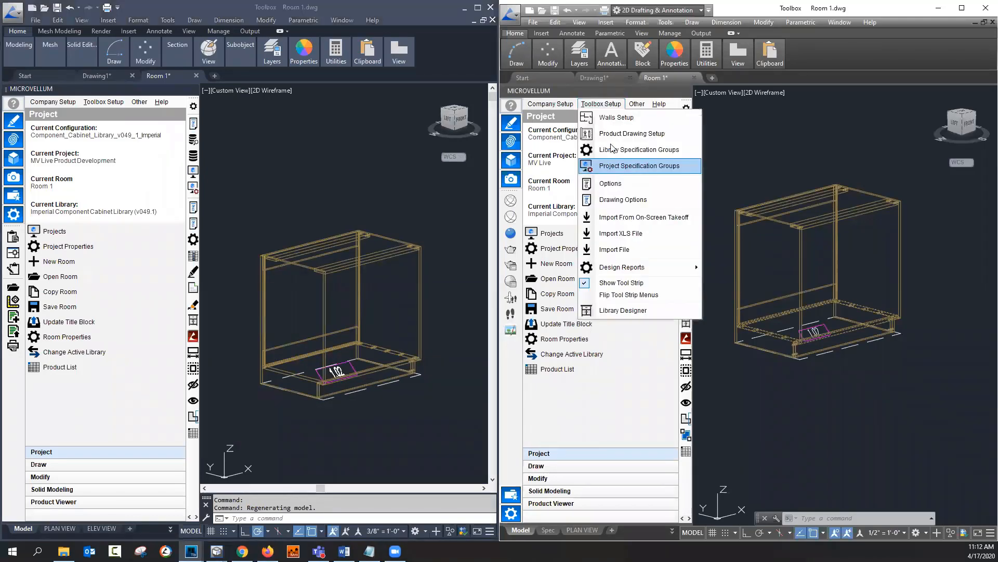
pyautogui.click(640, 165)
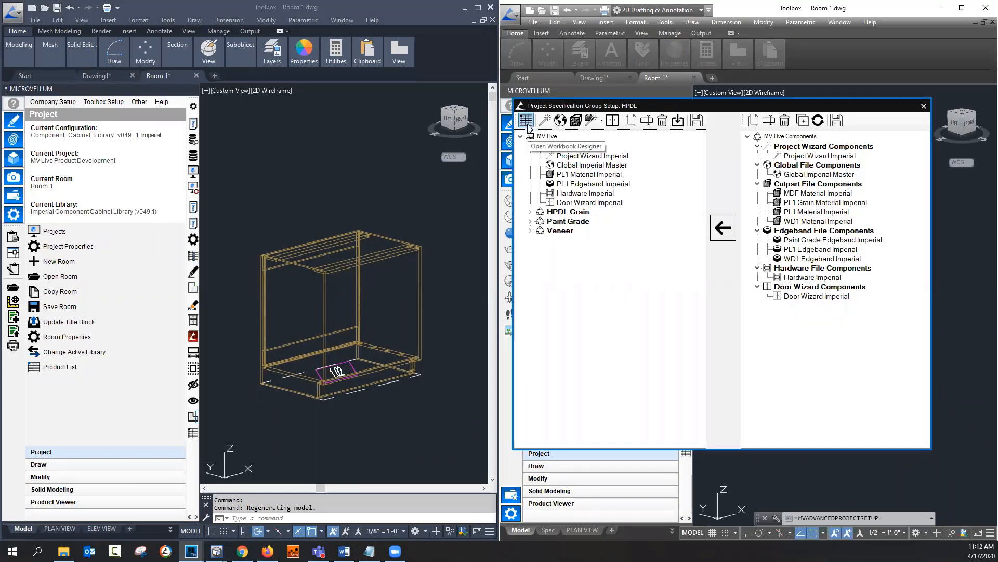
pyautogui.click(528, 126)
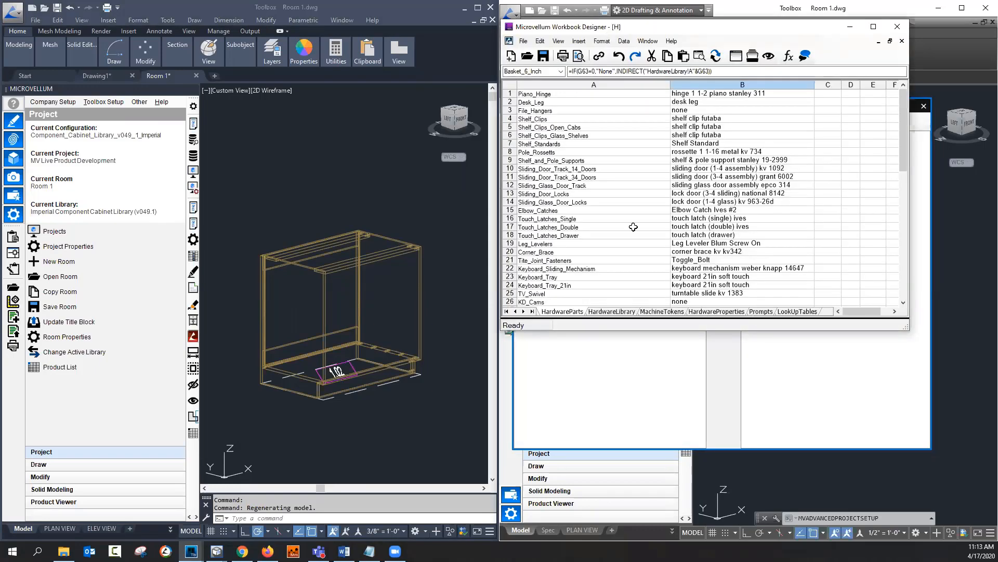
pyautogui.click(613, 196)
pyautogui.scroll(3, 612, 195)
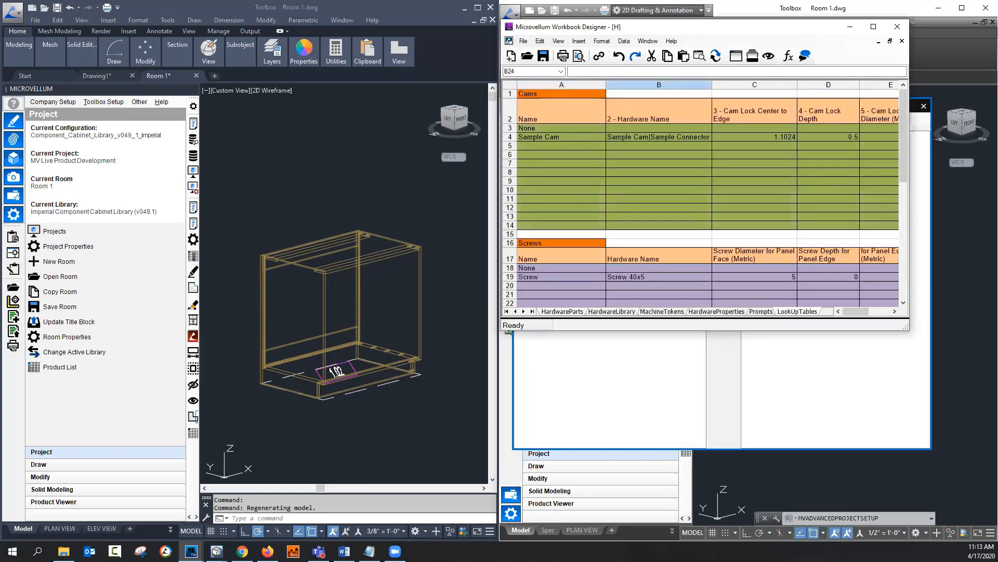
# Step: Open the hardware workbook from the v049.1 project specification groups and compare its sheets with the v050.5 workbook's HardwareProperties, Prompts and LookUpTables sheets
pyautogui.click(103, 101)
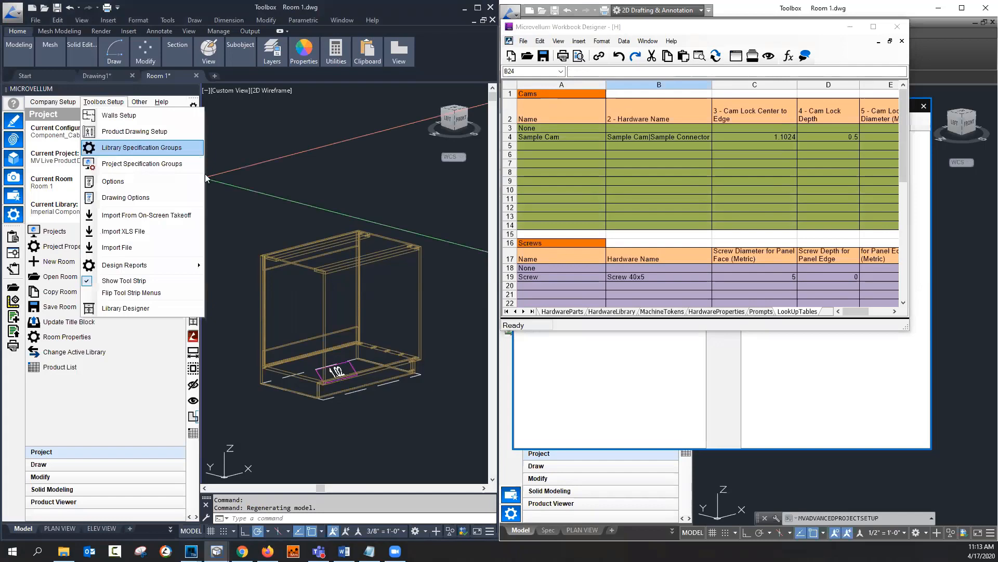
pyautogui.click(128, 163)
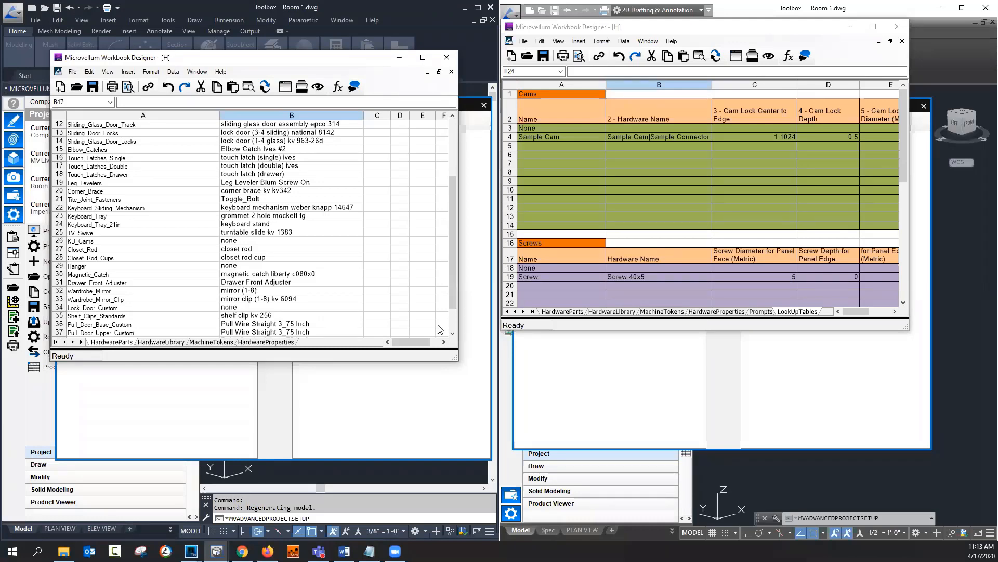
pyautogui.click(697, 311)
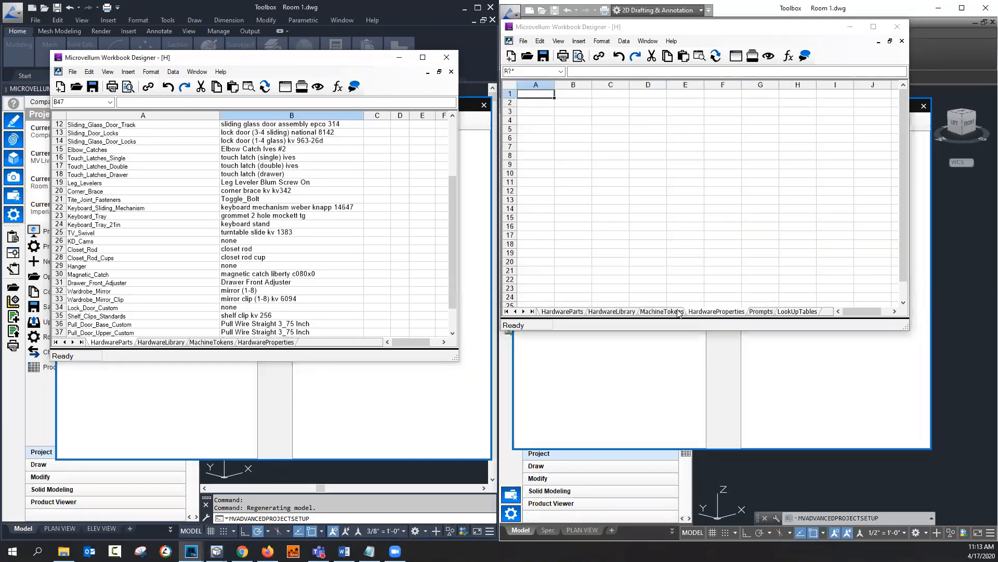
pyautogui.click(274, 343)
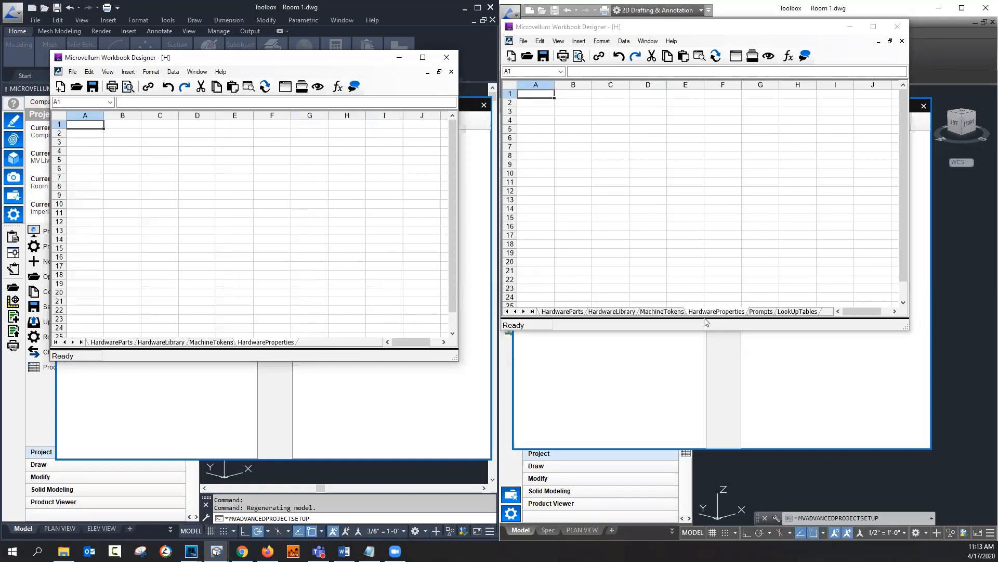
pyautogui.click(761, 312)
pyautogui.click(638, 290)
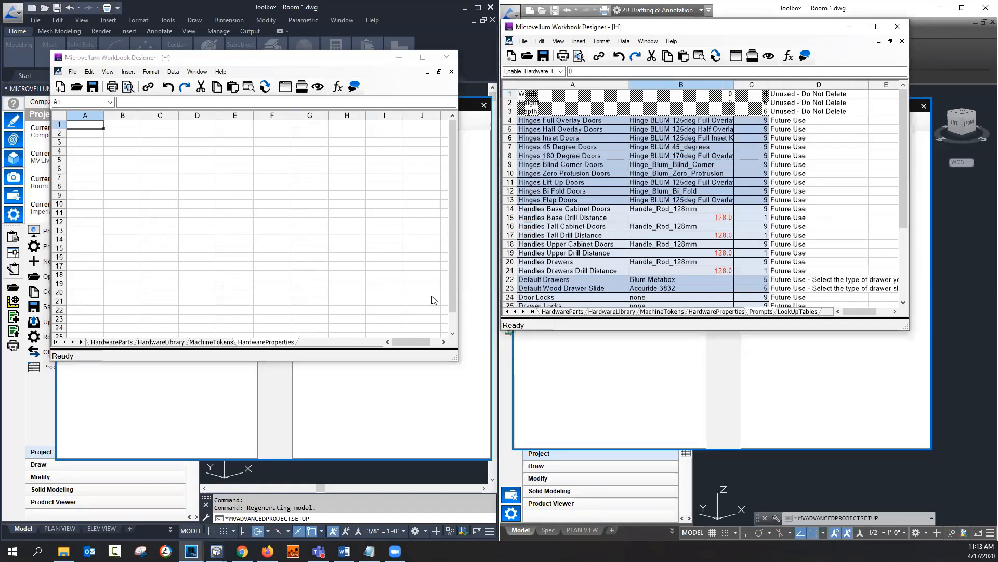
pyautogui.click(801, 311)
# Step: Insert two new worksheets into the v049.1 hardware workbook H using the Workbook Explorer
pyautogui.click(234, 230)
pyautogui.click(128, 72)
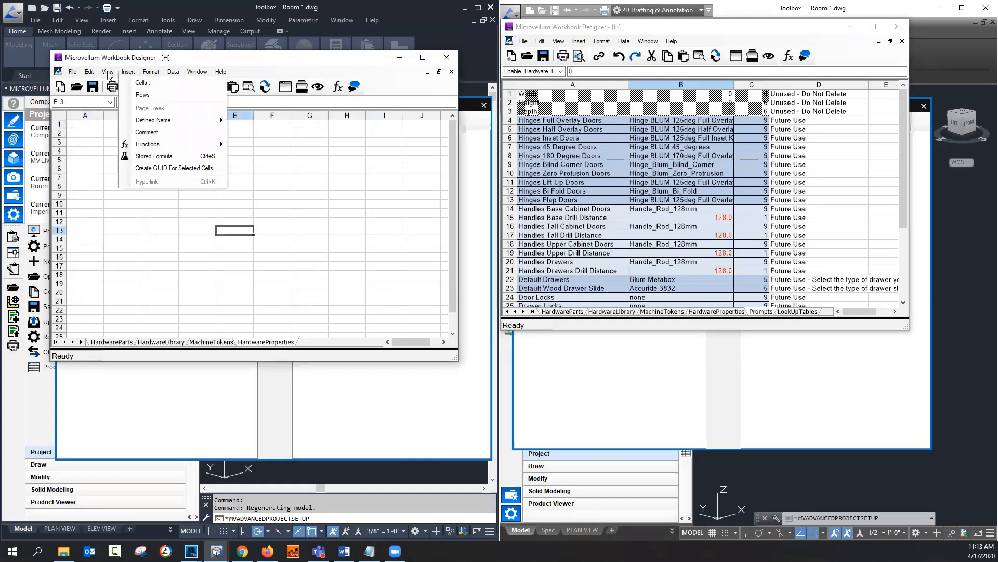
pyautogui.click(107, 83)
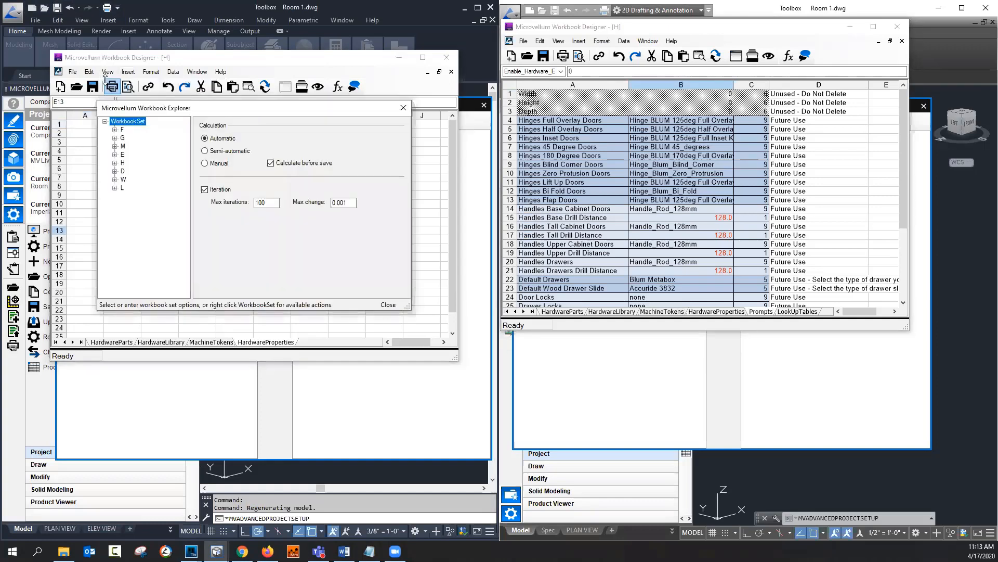
pyautogui.doubleClick(123, 163)
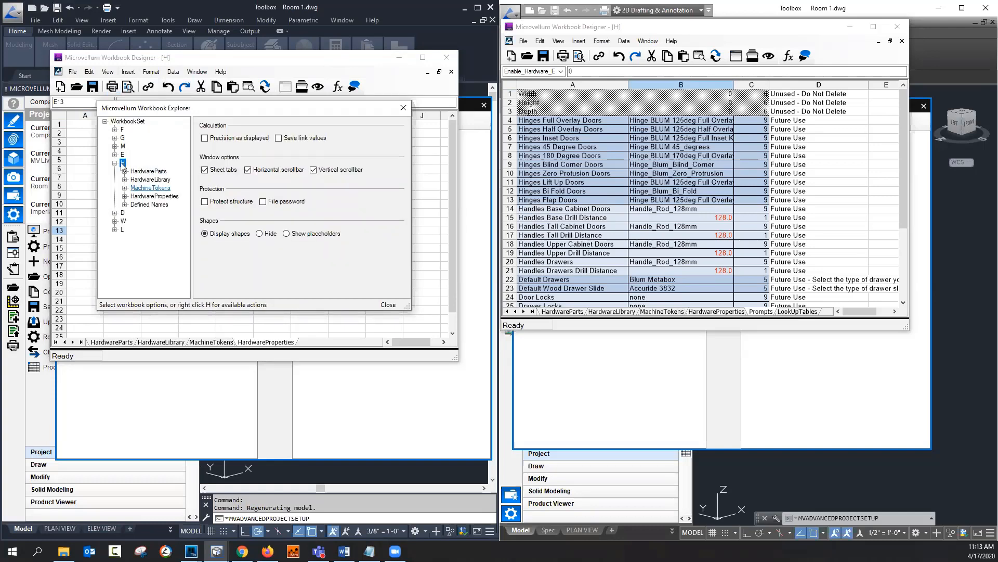
pyautogui.rightClick(121, 164)
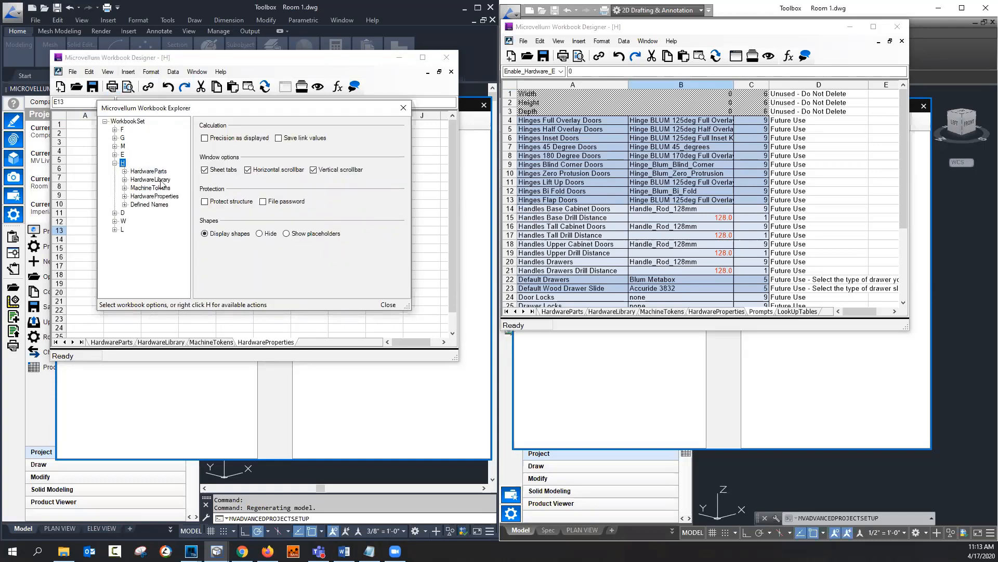
pyautogui.click(247, 220)
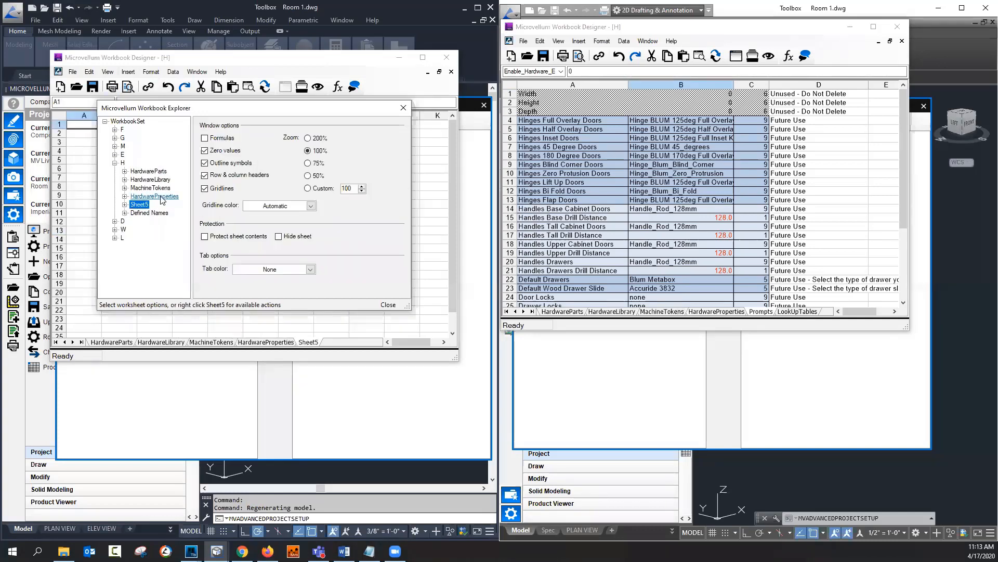
pyautogui.rightClick(121, 163)
pyautogui.click(172, 197)
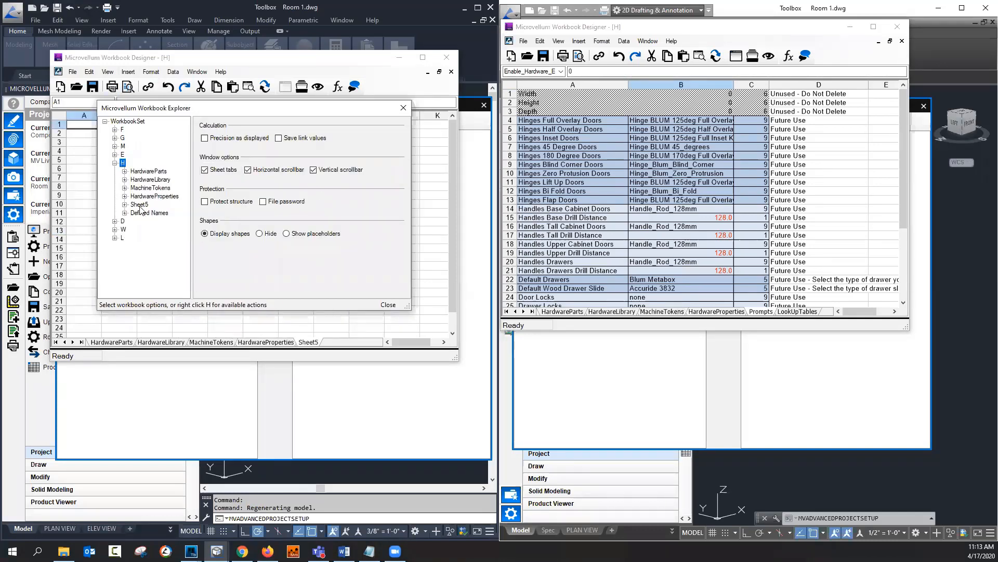
# Step: Rename the new Sheet5 worksheet in workbook H as Prompts
pyautogui.click(139, 204)
pyautogui.rightClick(140, 204)
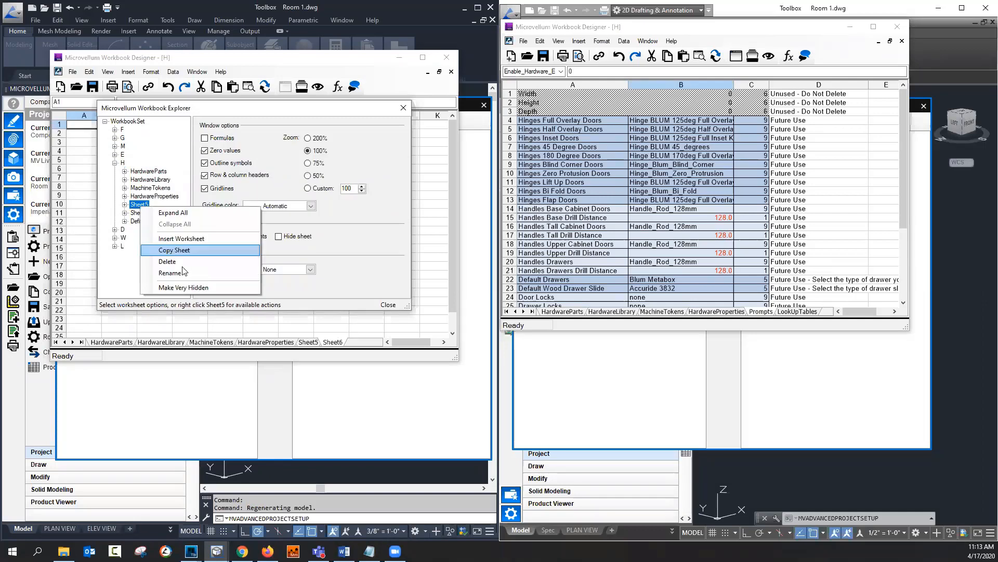
pyautogui.click(183, 273)
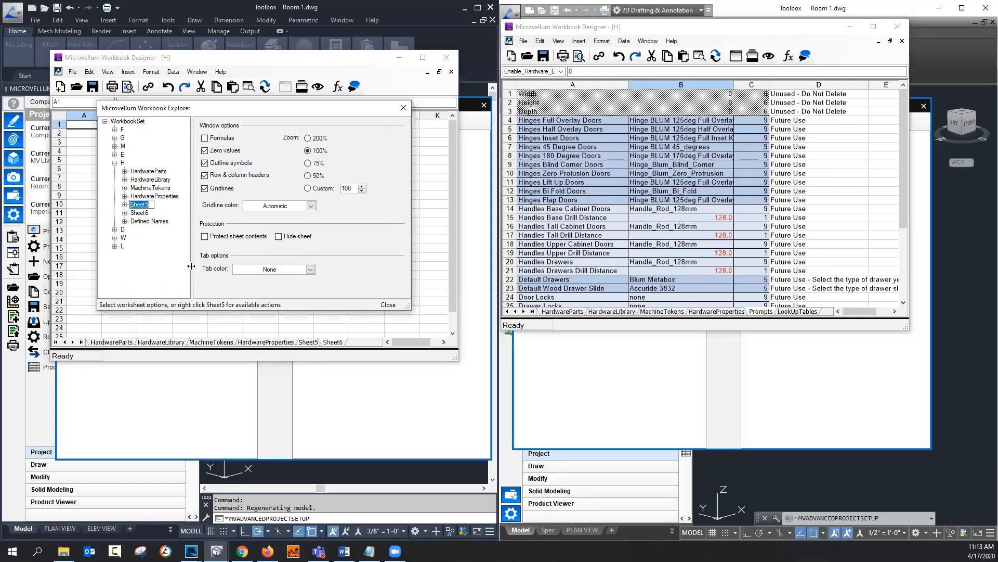
pyautogui.write('Prompts')
# Step: Rename the new Sheet6 worksheet in workbook H as LookUpTables and close the Workbook Explorer
pyautogui.click(148, 214)
pyautogui.rightClick(145, 213)
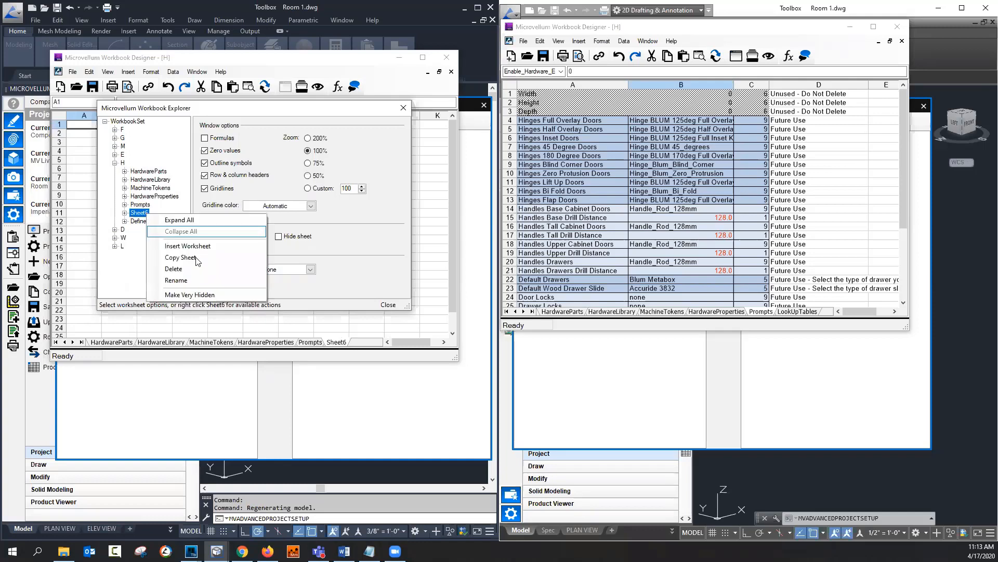
pyautogui.click(184, 282)
pyautogui.write('Look U')
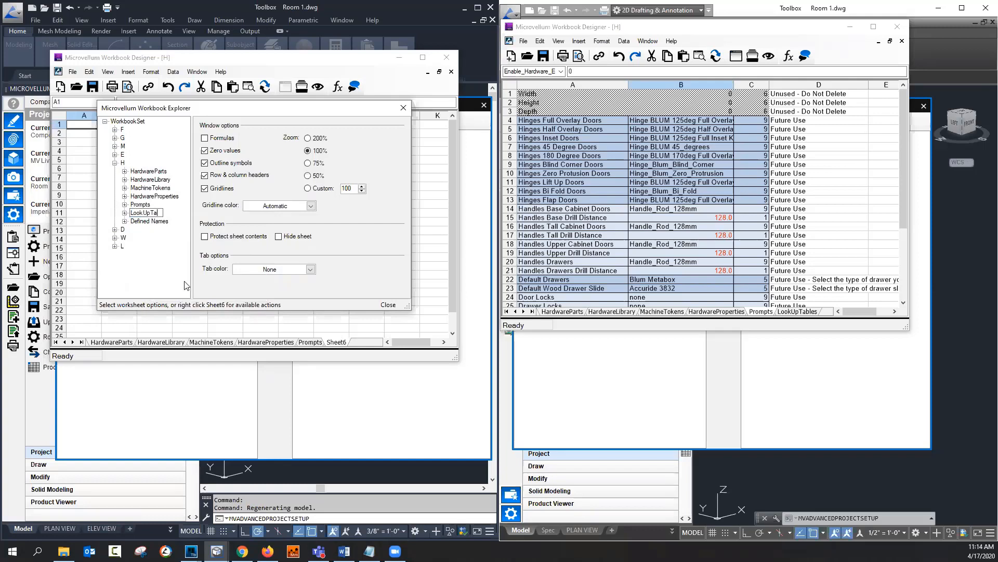
pyautogui.write('bles')
pyautogui.press('Return')
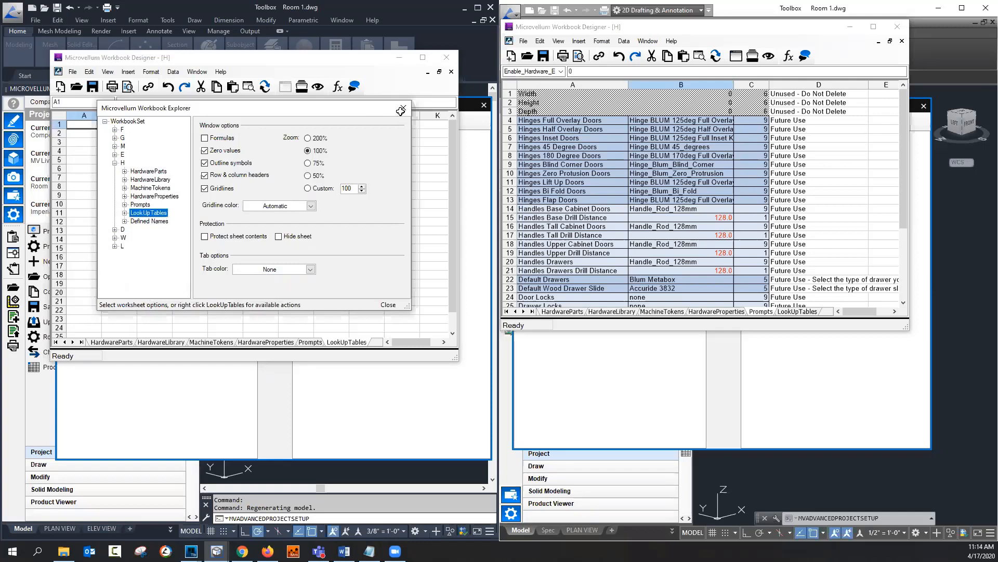
pyautogui.click(402, 109)
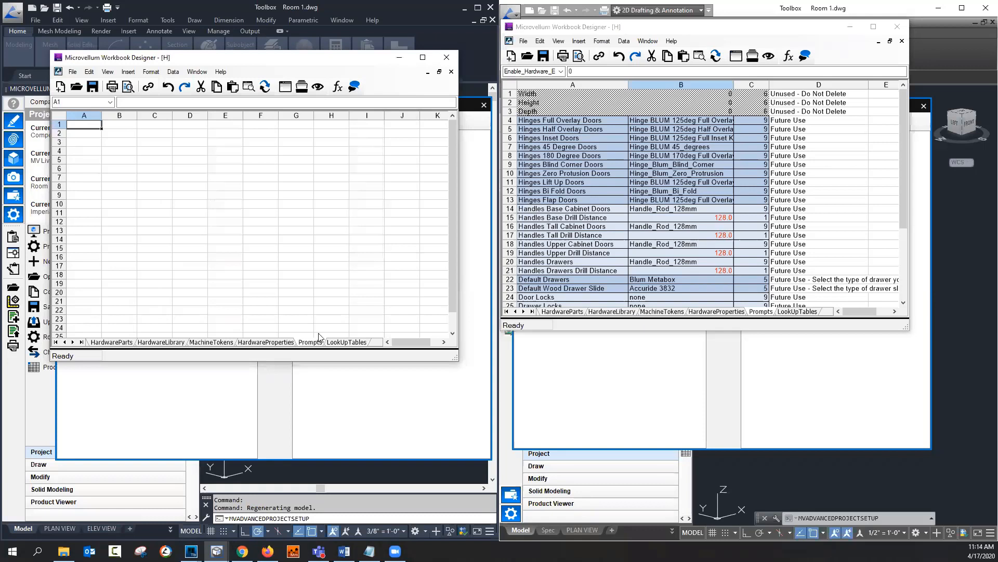
# Step: Copy the entire contents of the v050.5 workbook's Prompts sheet into the v049.1 workbook's Prompts sheet, starting at A1
pyautogui.click(769, 311)
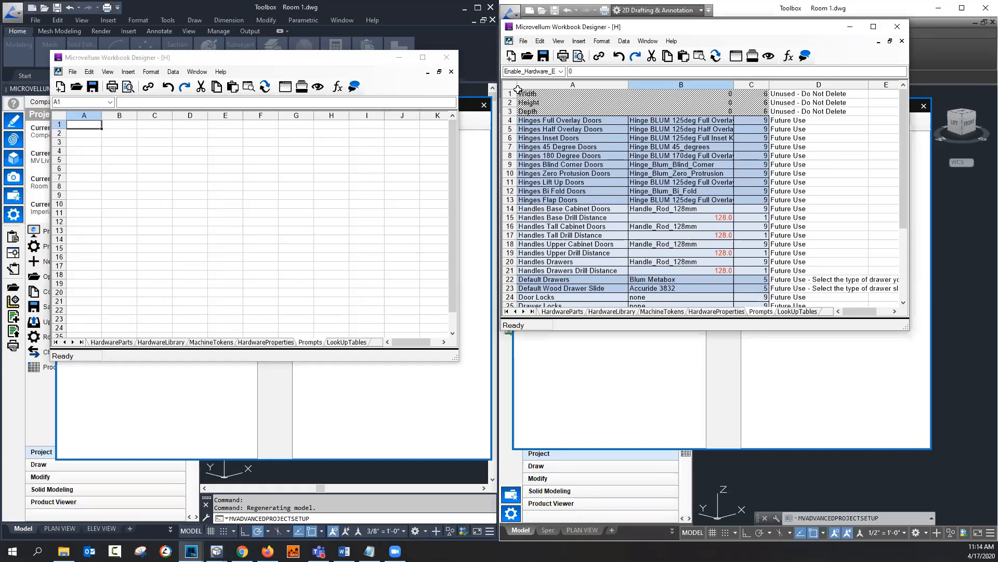
pyautogui.click(600, 138)
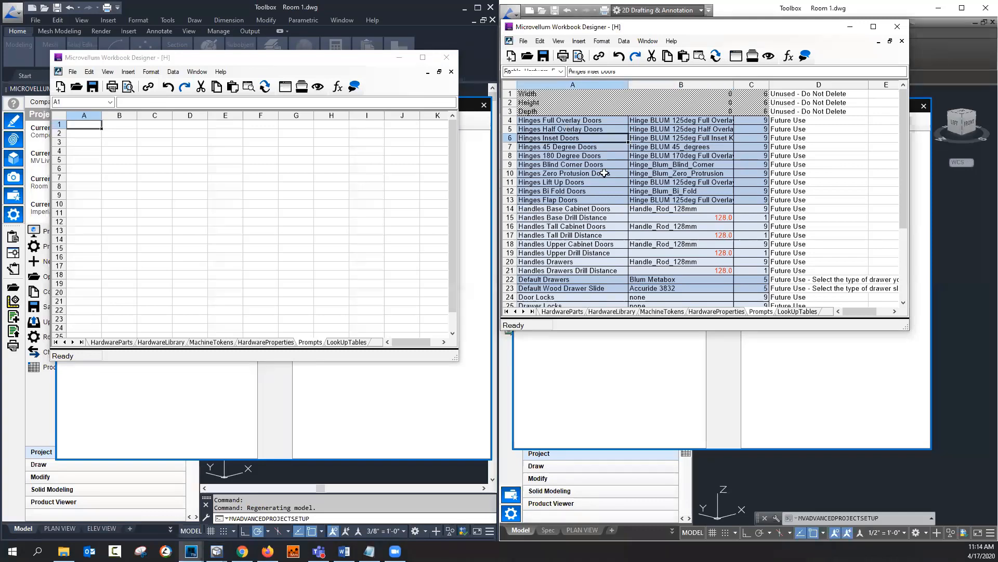
pyautogui.scroll(-5, 592, 233)
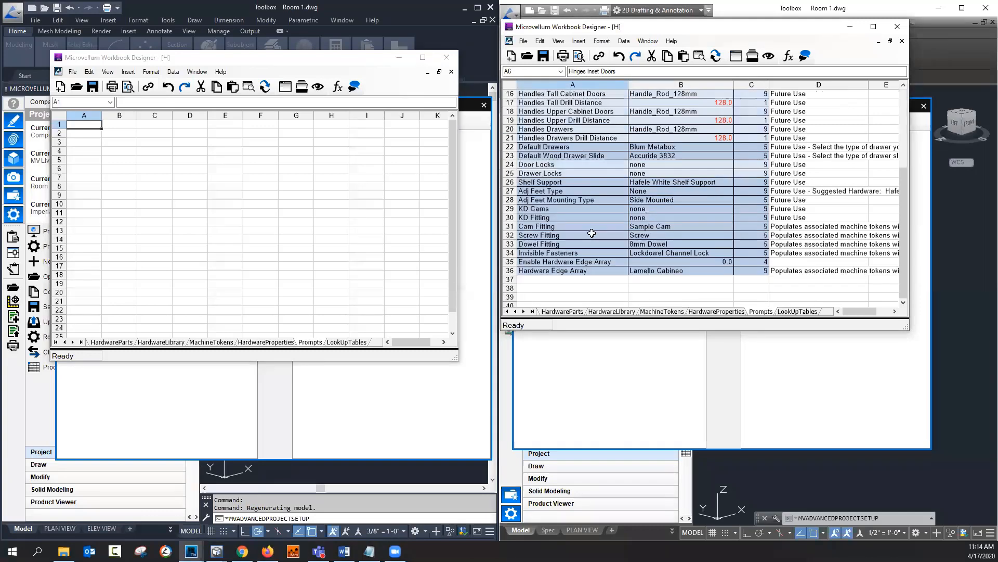
pyautogui.moveTo(546, 227); pyautogui.dragTo(650, 244)
pyautogui.click(650, 233)
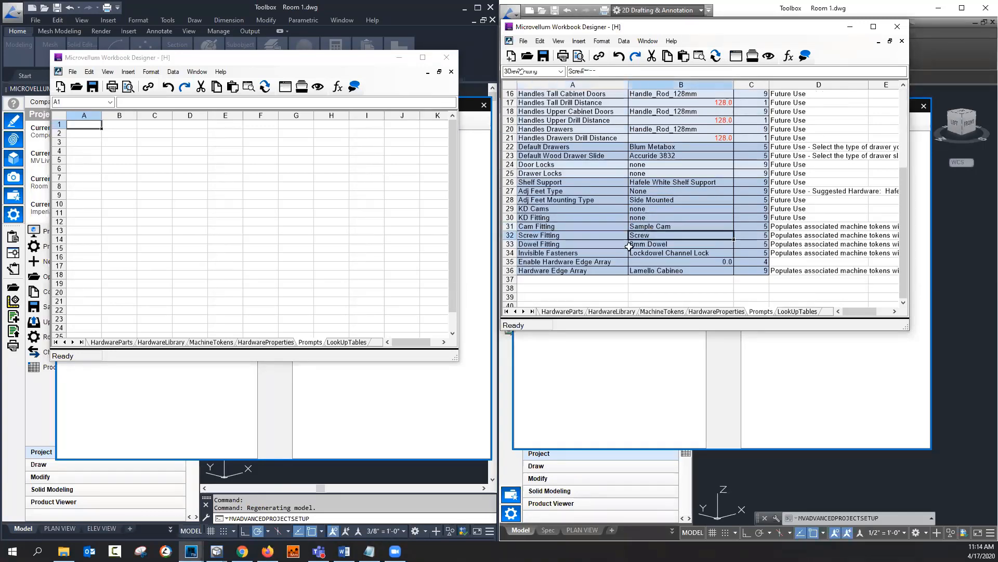
pyautogui.press('Down')
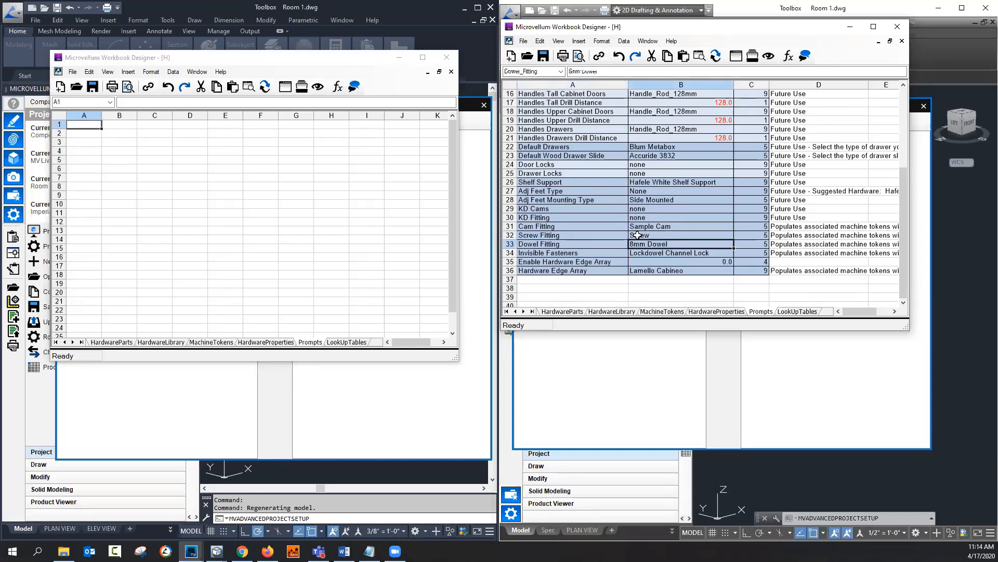
pyautogui.scroll(5, 637, 235)
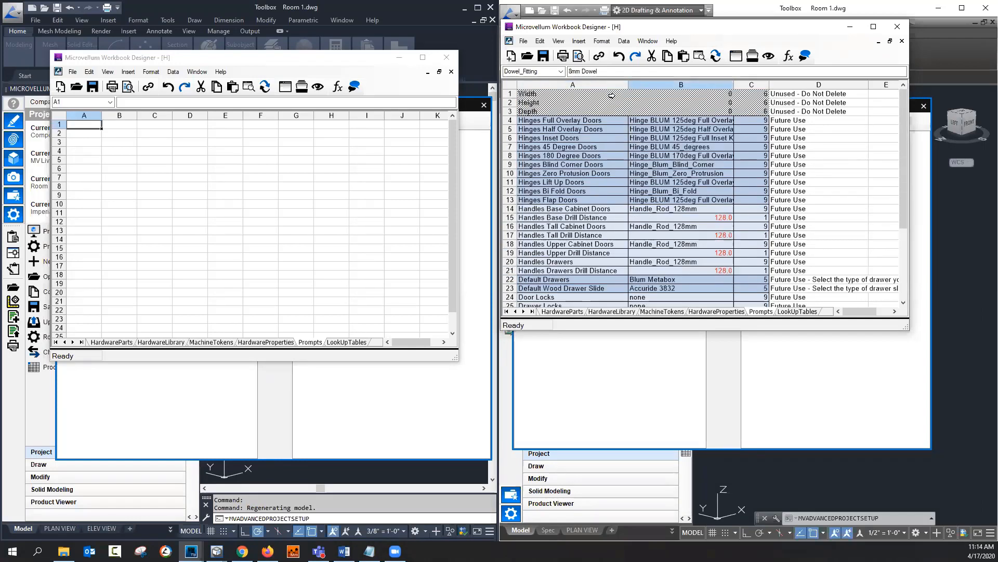
pyautogui.hotkey('ctrl', 'a')
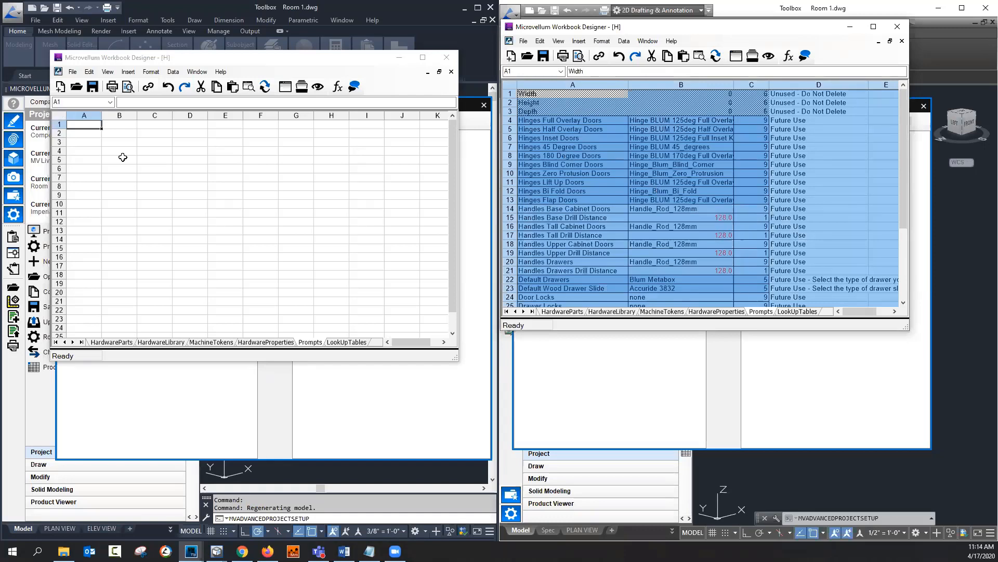
pyautogui.hotkey('ctrl', 'v')
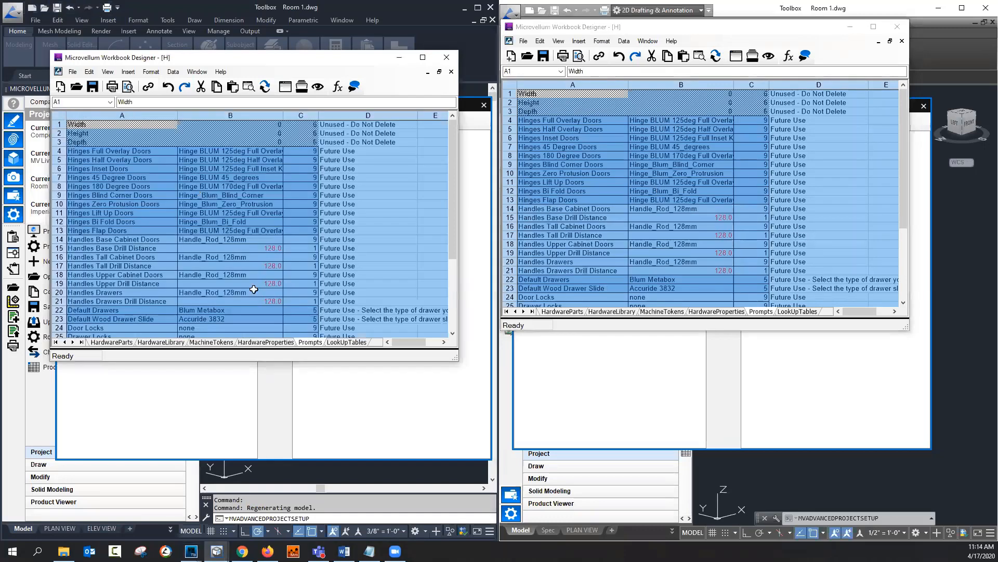
# Step: Compare the defined names of the column B value cells on the Prompts sheets of the v049.1 and v050.5 workbooks
pyautogui.click(233, 211)
pyautogui.click(235, 204)
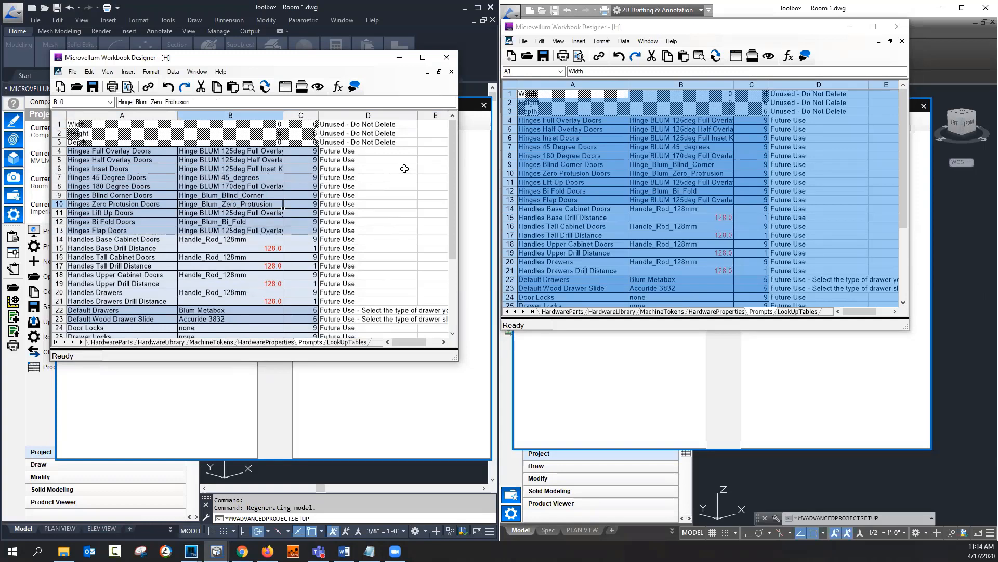
pyautogui.click(199, 177)
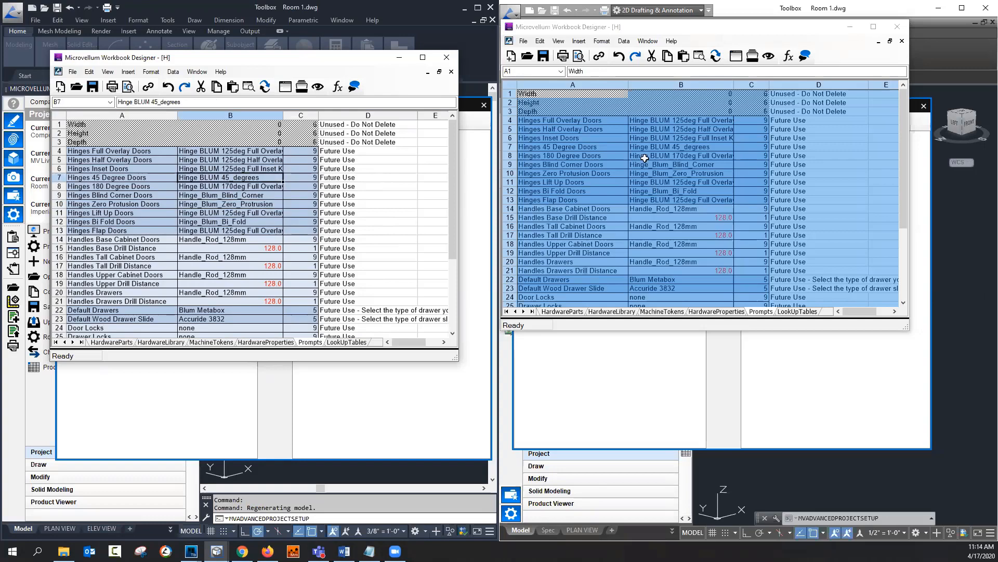
pyautogui.click(665, 164)
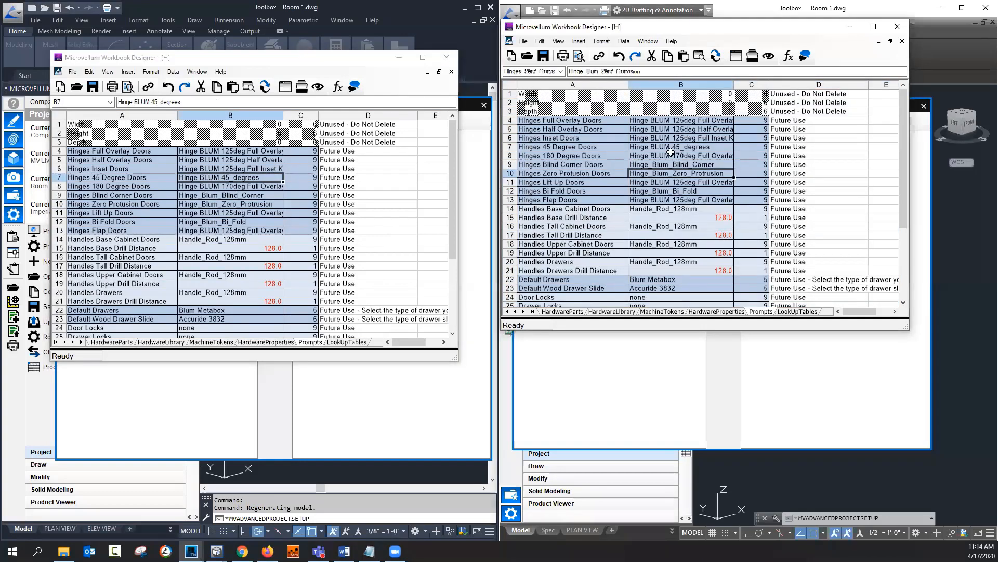
pyautogui.click(671, 192)
pyautogui.click(668, 130)
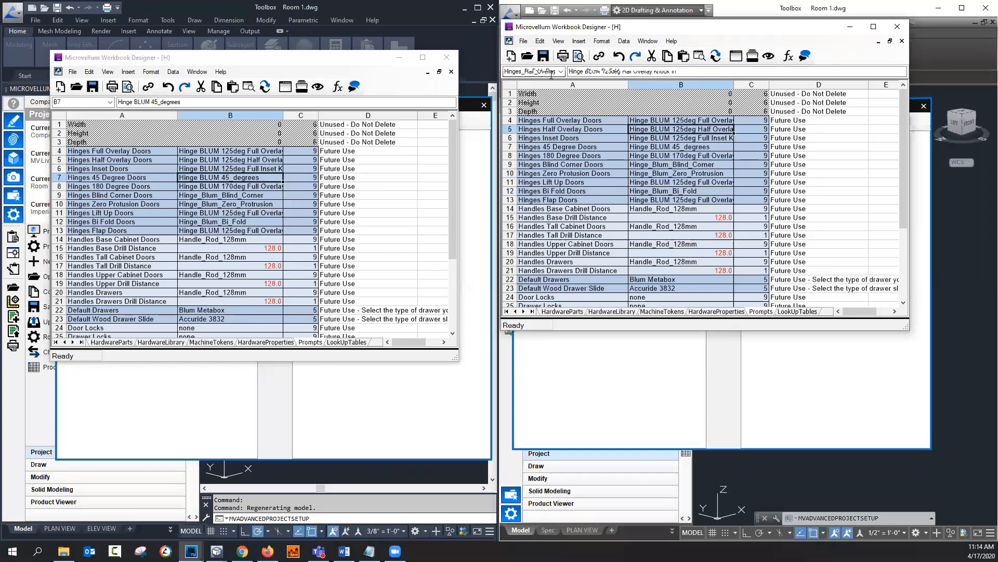
pyautogui.click(552, 74)
pyautogui.click(561, 71)
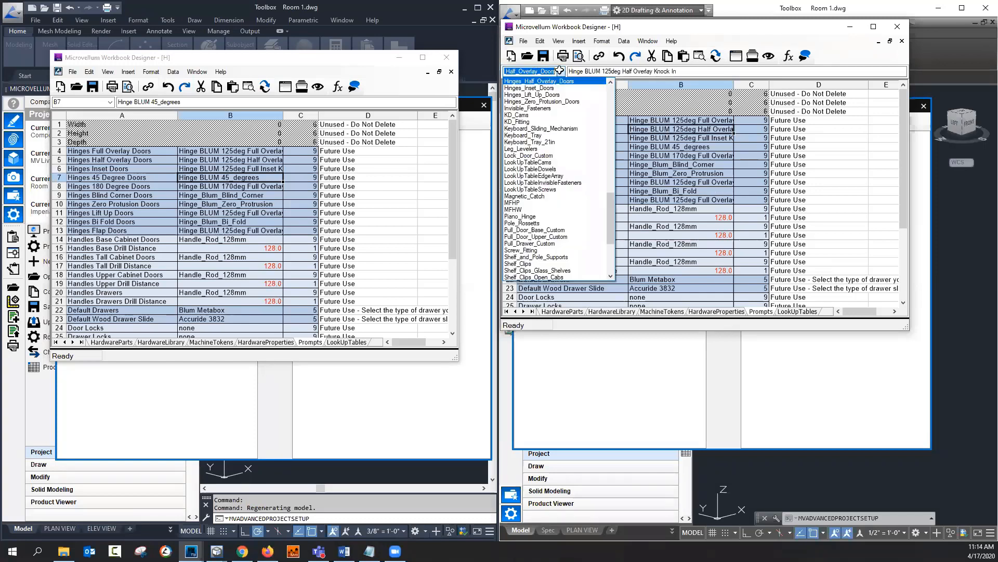
pyautogui.click(560, 71)
pyautogui.click(672, 200)
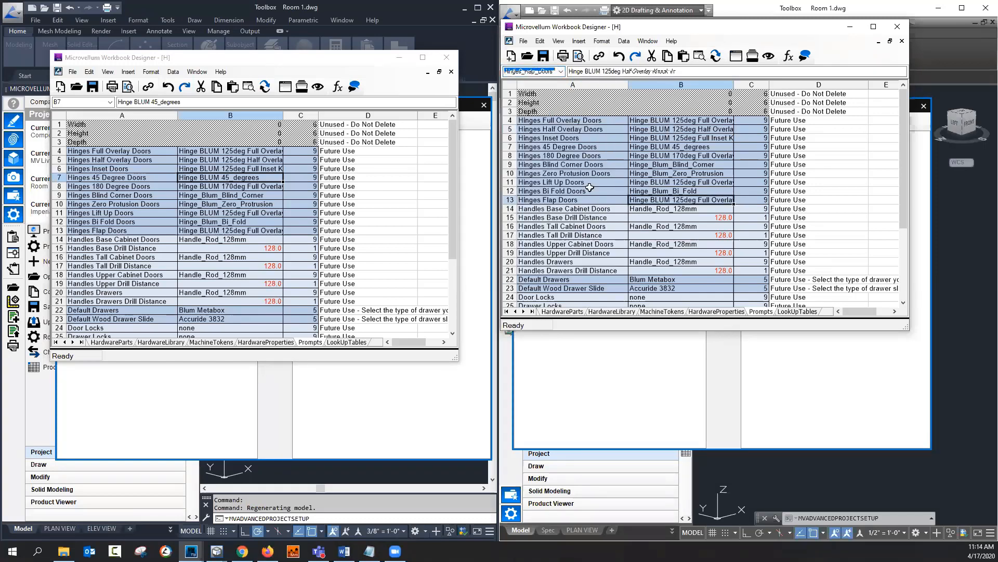
pyautogui.click(179, 203)
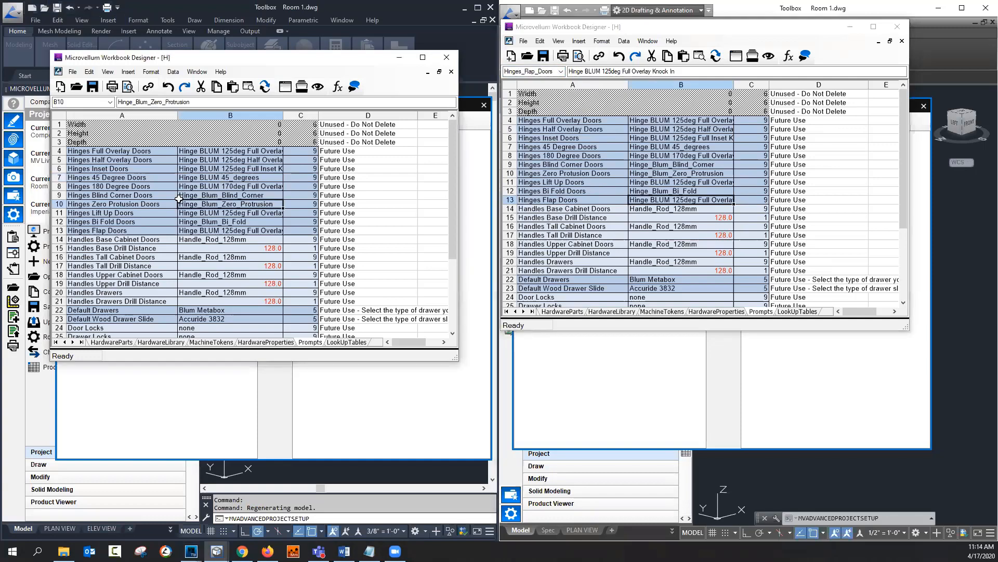
pyautogui.click(228, 220)
pyautogui.scroll(-5, 228, 210)
pyautogui.scroll(5, 228, 210)
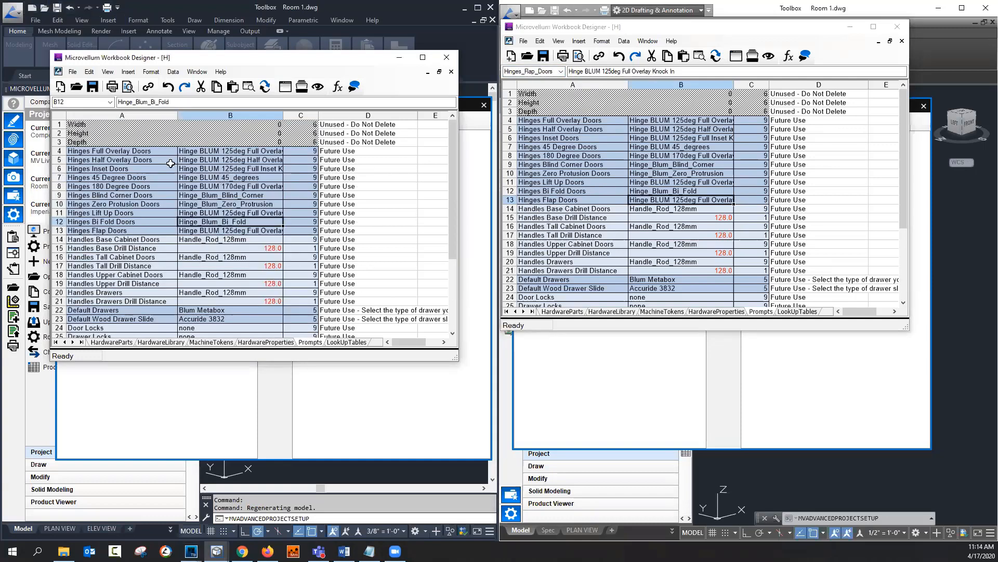
pyautogui.click(232, 161)
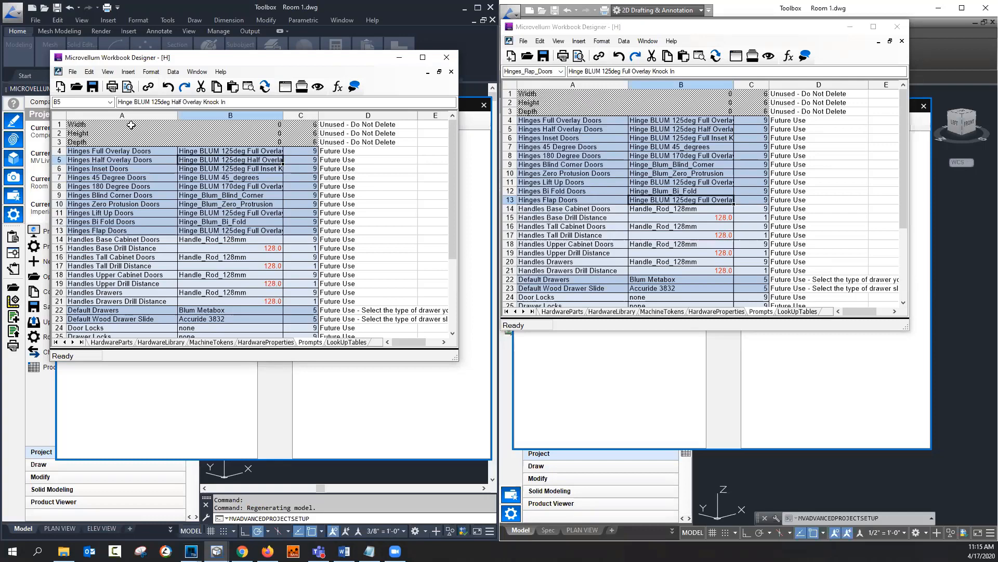
# Step: Create defined names for A1:B36 on the v049.1 Prompts sheet from the selection, using the Left Column values
pyautogui.moveTo(133, 126); pyautogui.dragTo(214, 277)
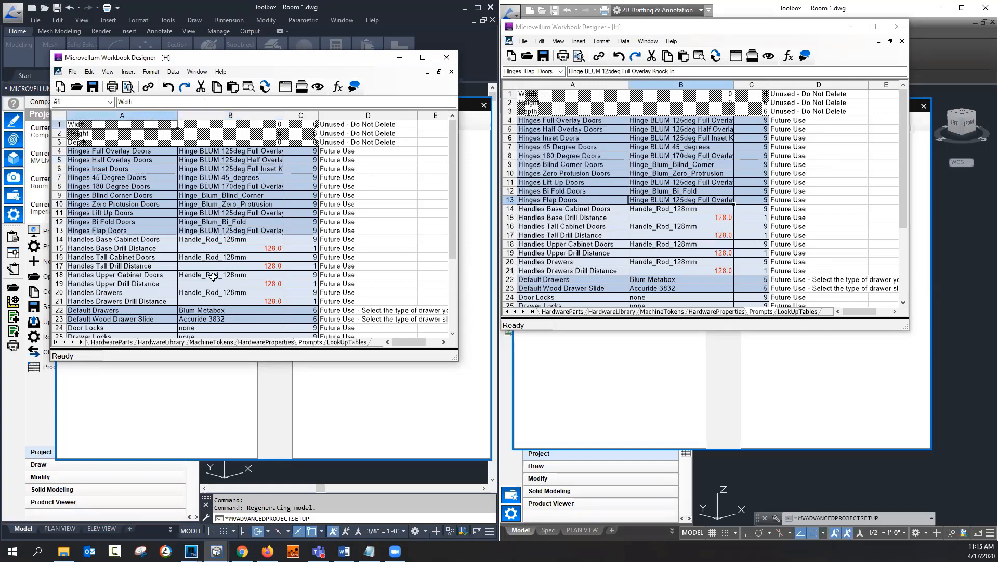
pyautogui.moveTo(209, 369); pyautogui.dragTo(205, 283)
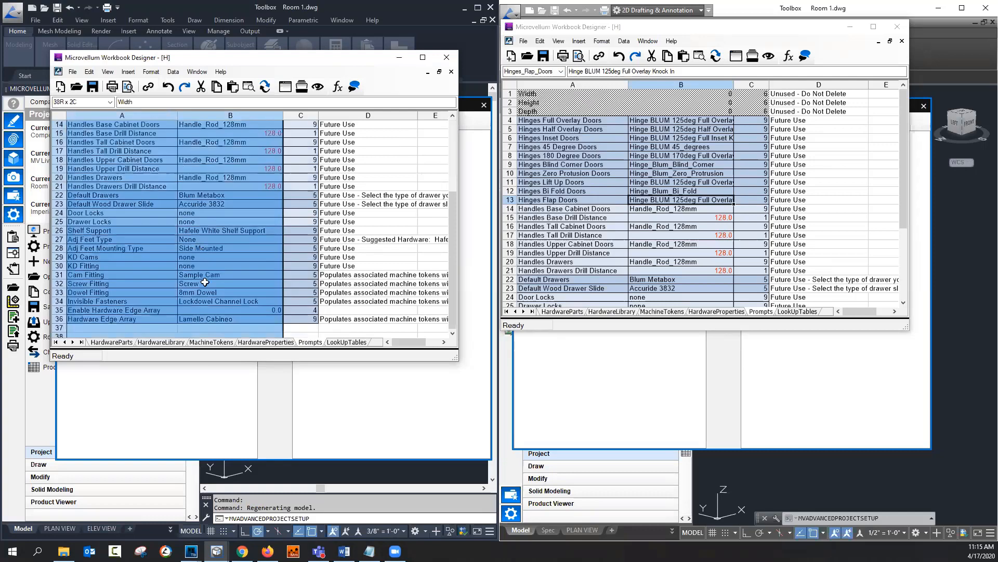
pyautogui.moveTo(209, 239); pyautogui.dragTo(209, 237)
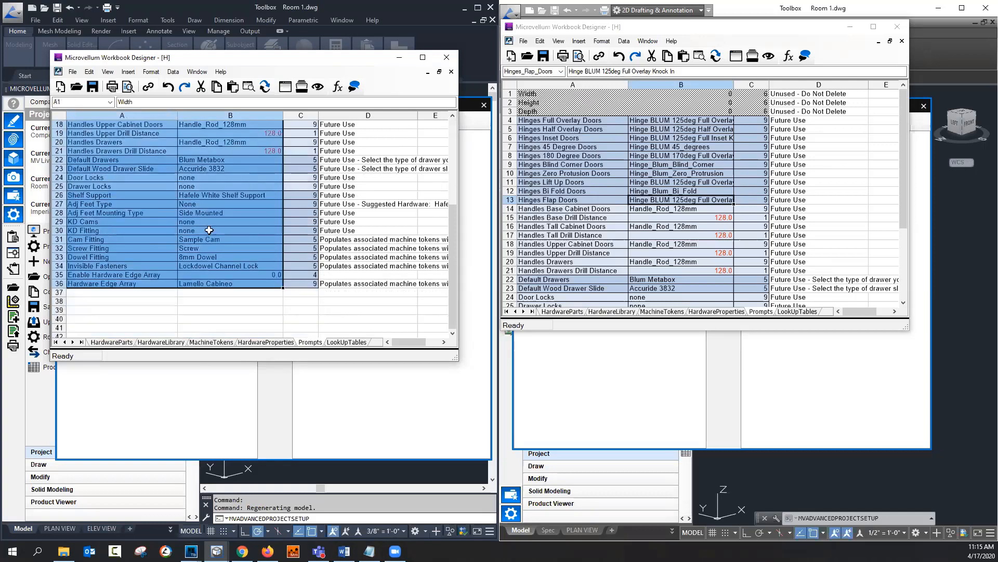
pyautogui.scroll(6, 211, 198)
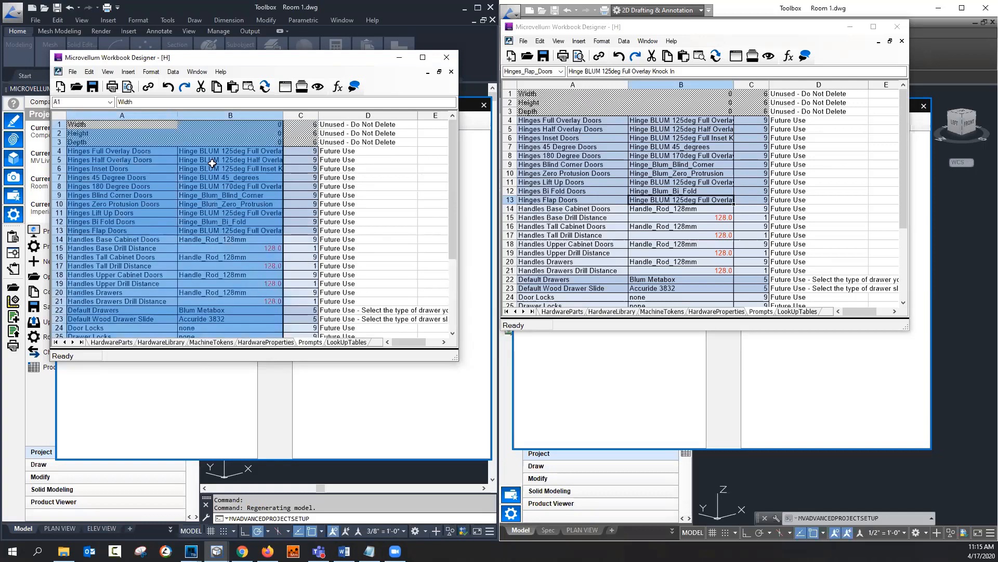
pyautogui.click(128, 72)
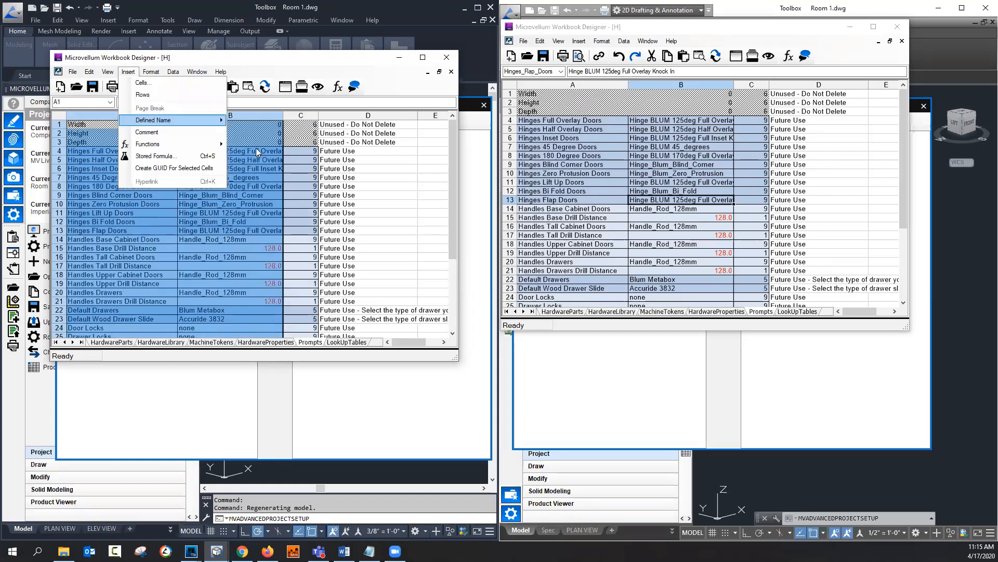
pyautogui.moveTo(217, 121)
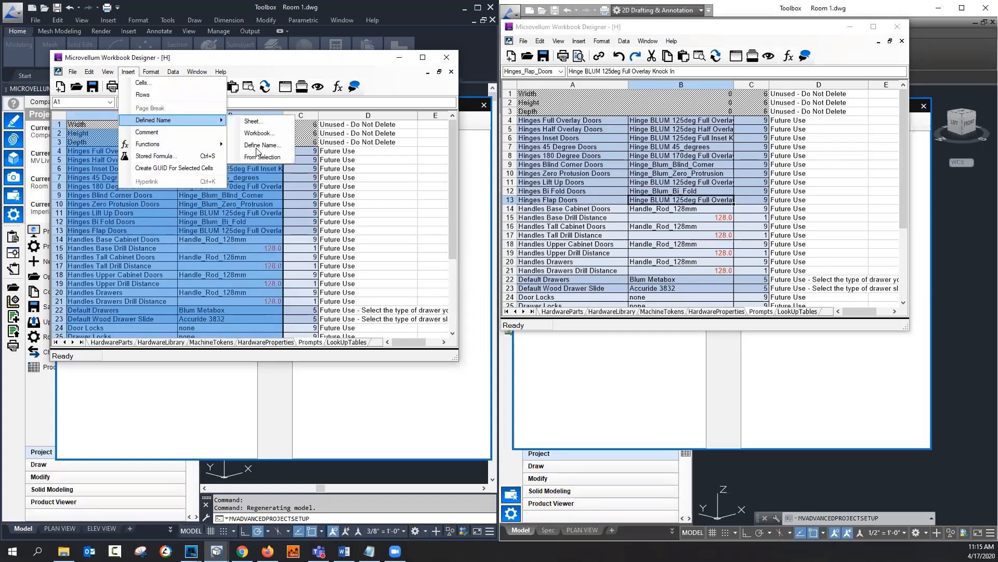
pyautogui.click(287, 156)
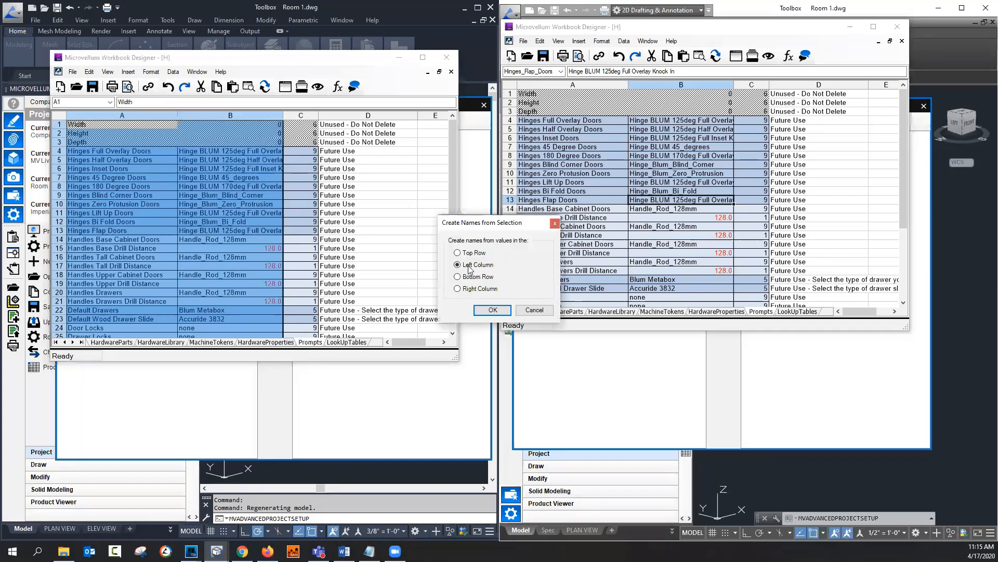
pyautogui.click(493, 310)
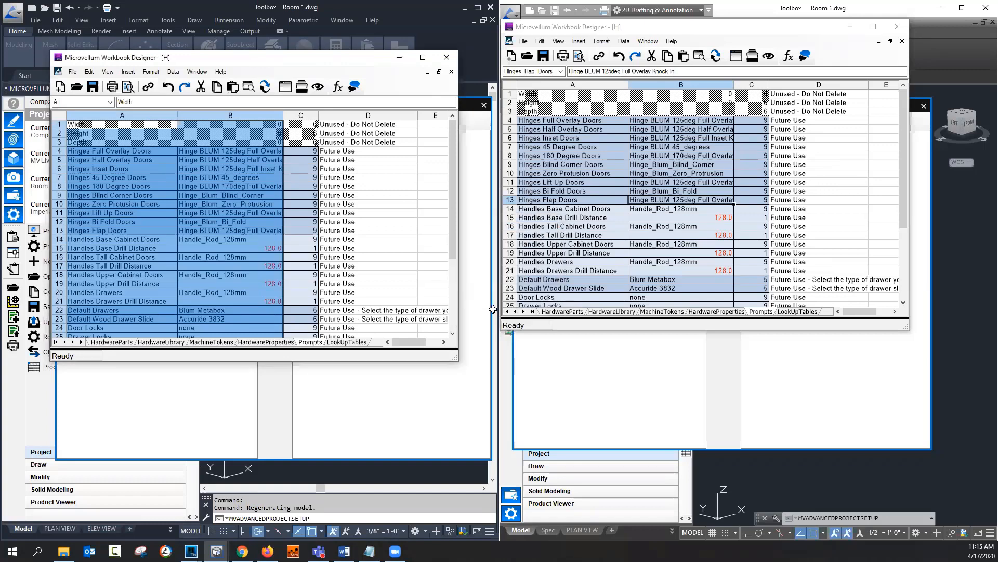
# Step: Check the defined names of the v049.1 Prompts value cells, from the hinge and handle rows to Cam Fitting and Invisible Fasteners
pyautogui.click(189, 211)
pyautogui.click(214, 175)
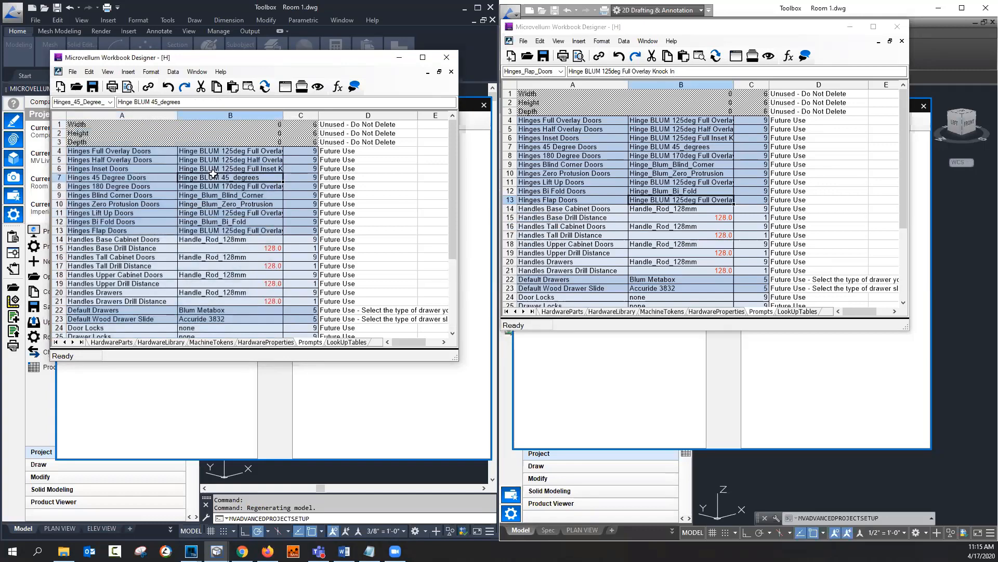
pyautogui.click(228, 252)
pyautogui.click(228, 284)
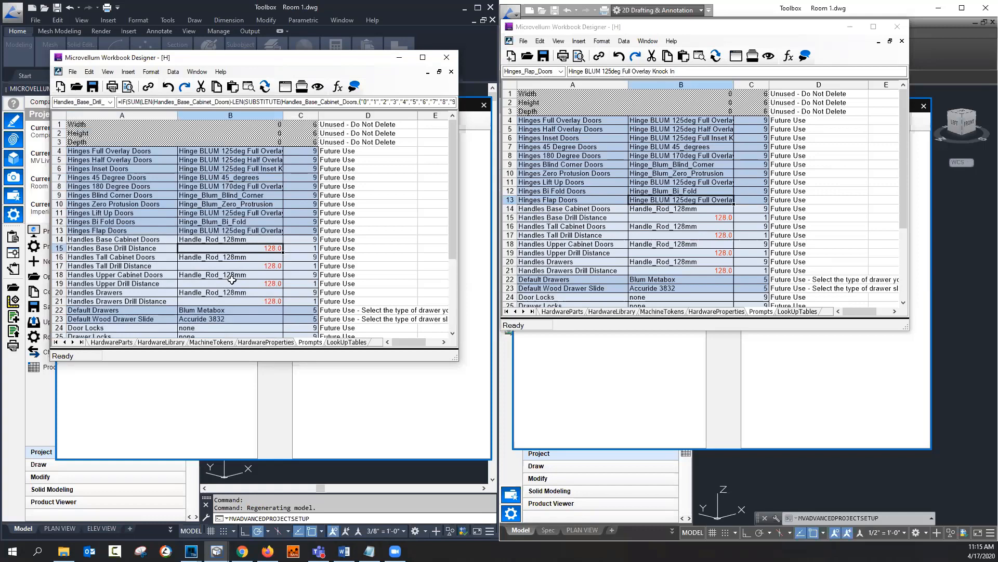
pyautogui.scroll(-4, 228, 283)
pyautogui.scroll(-2, 234, 239)
pyautogui.click(234, 232)
pyautogui.scroll(-1, 234, 233)
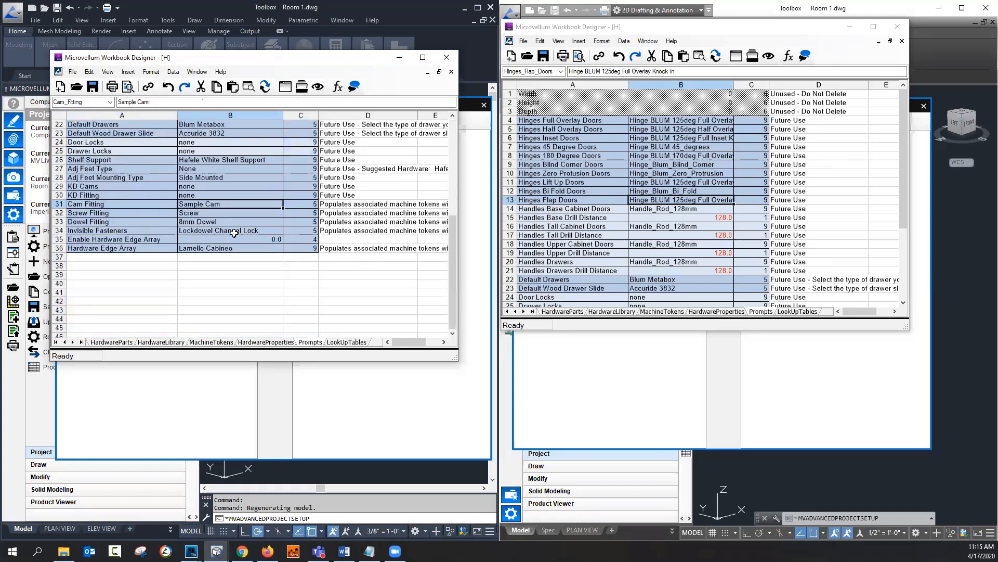
pyautogui.click(234, 233)
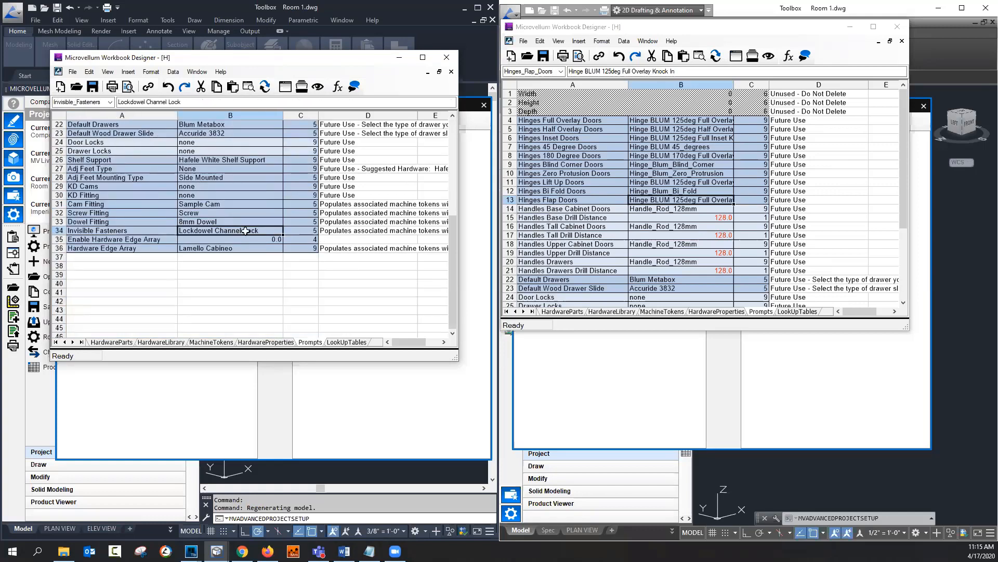
# Step: Show the LookUpTables sheet in both the v049.1 and v050.5 workbooks and enlarge the v050.5 workbook window
pyautogui.click(694, 176)
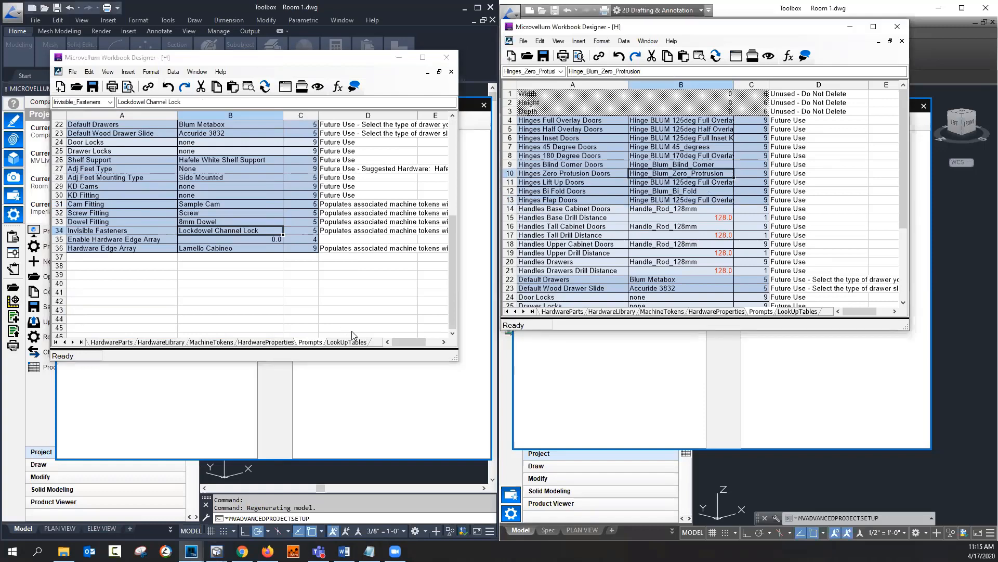
pyautogui.click(349, 341)
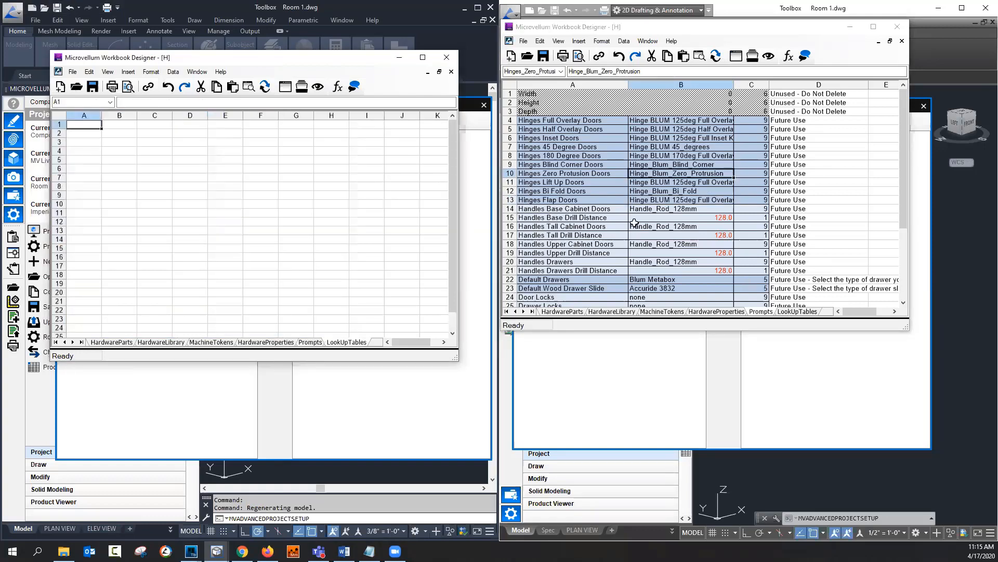
pyautogui.click(797, 311)
pyautogui.scroll(-3, 635, 225)
pyautogui.click(634, 225)
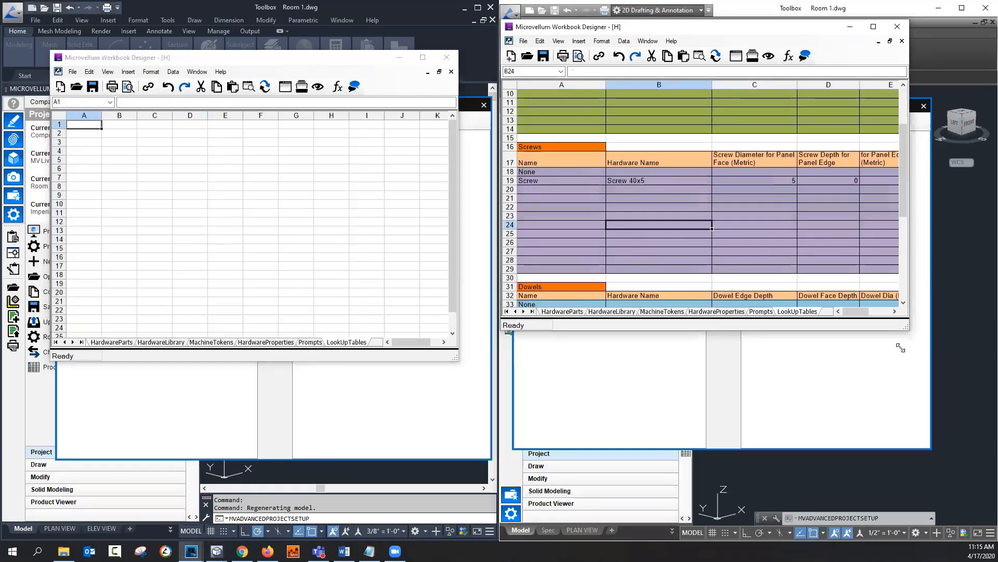
pyautogui.moveTo(909, 330); pyautogui.dragTo(990, 424)
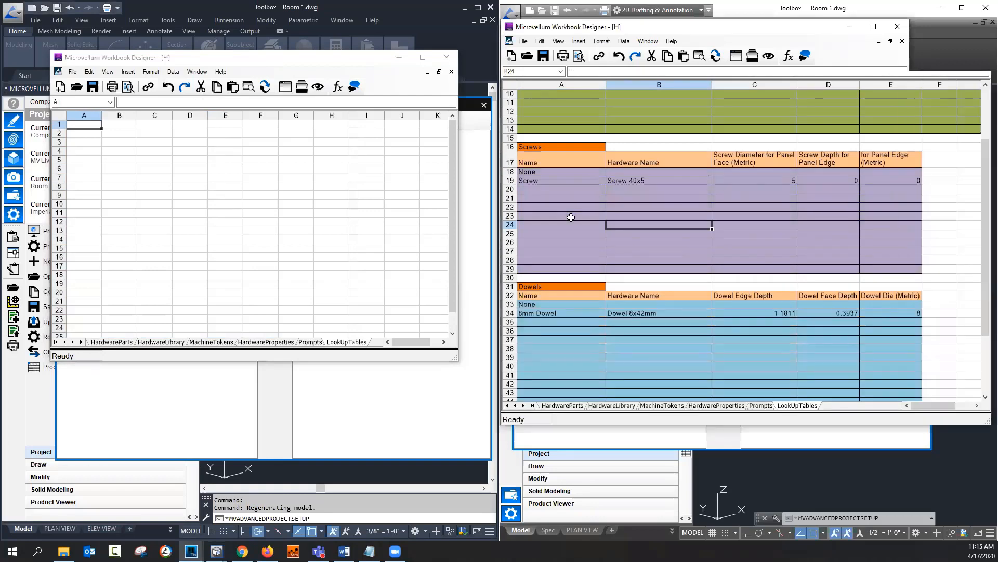
# Step: Examine the Cams, Screws and Dowels tables on the v050.5 workbook's LookUpTables sheet
pyautogui.click(570, 224)
pyautogui.scroll(3, 570, 224)
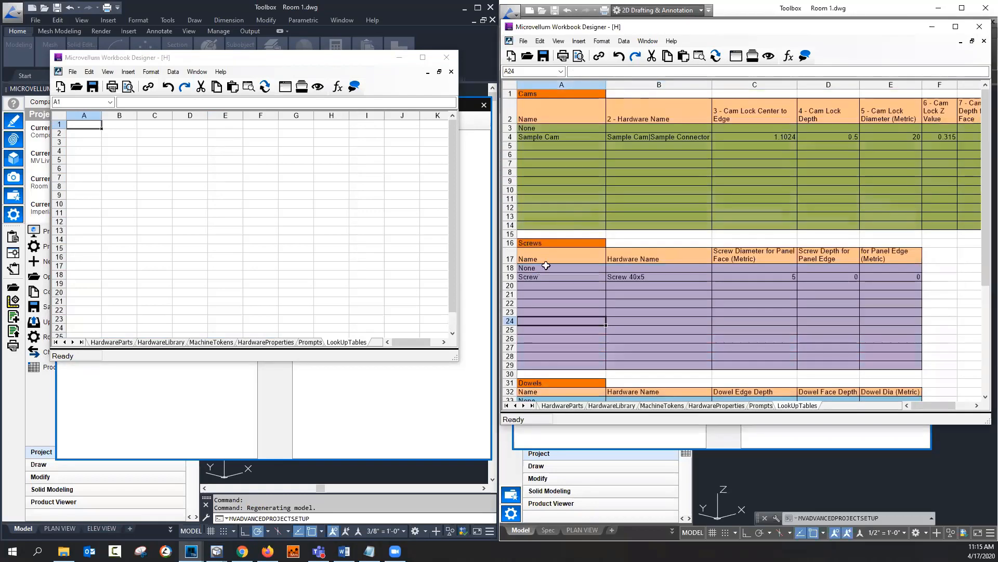
pyautogui.scroll(-5, 546, 266)
pyautogui.click(572, 259)
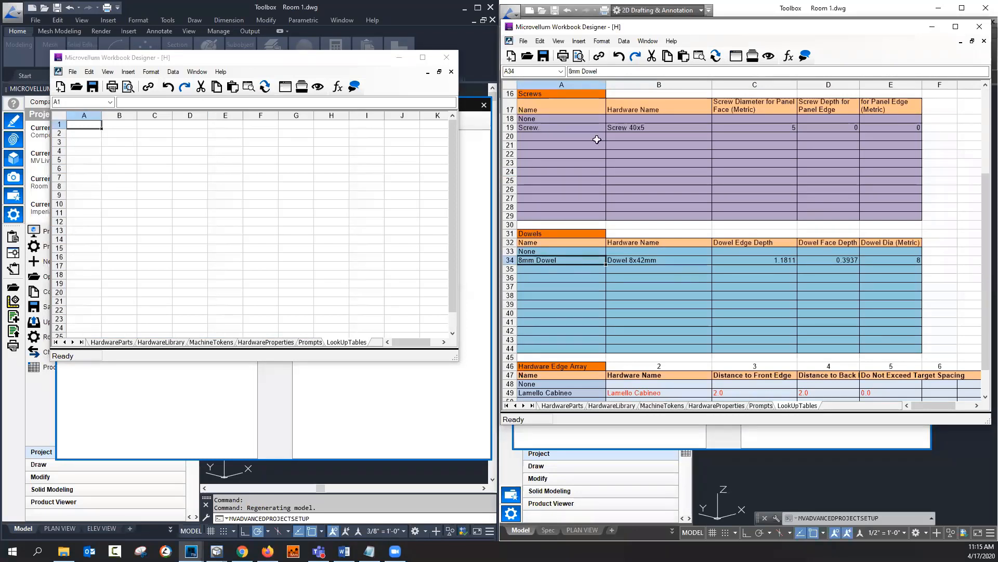
pyautogui.moveTo(571, 136); pyautogui.dragTo(747, 141)
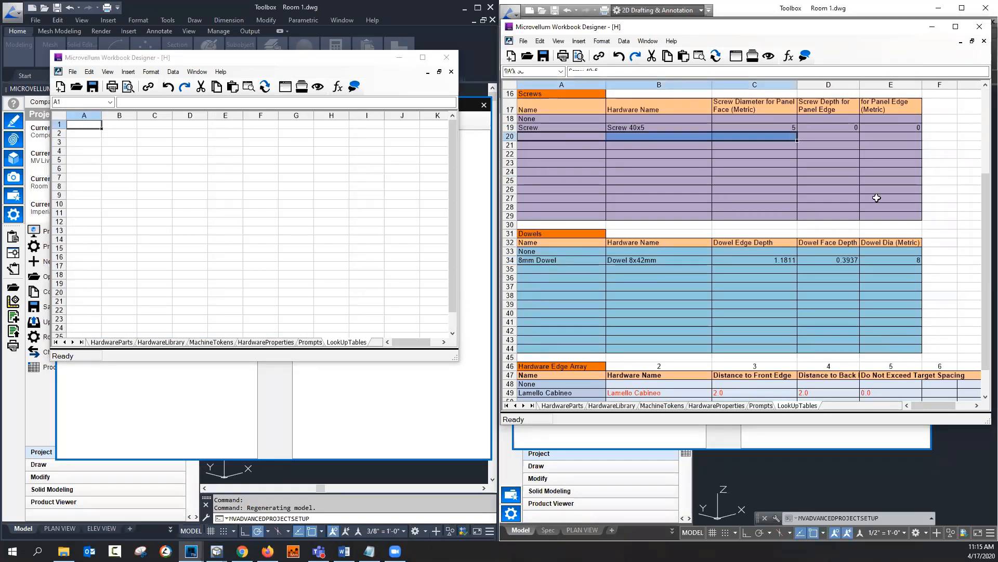
pyautogui.moveTo(564, 270); pyautogui.dragTo(831, 315)
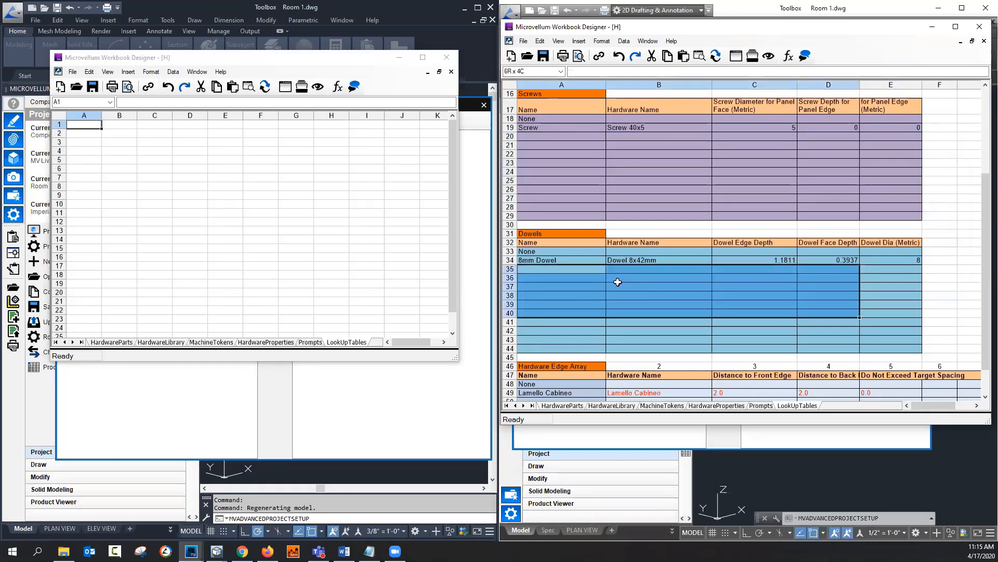
pyautogui.scroll(5, 571, 214)
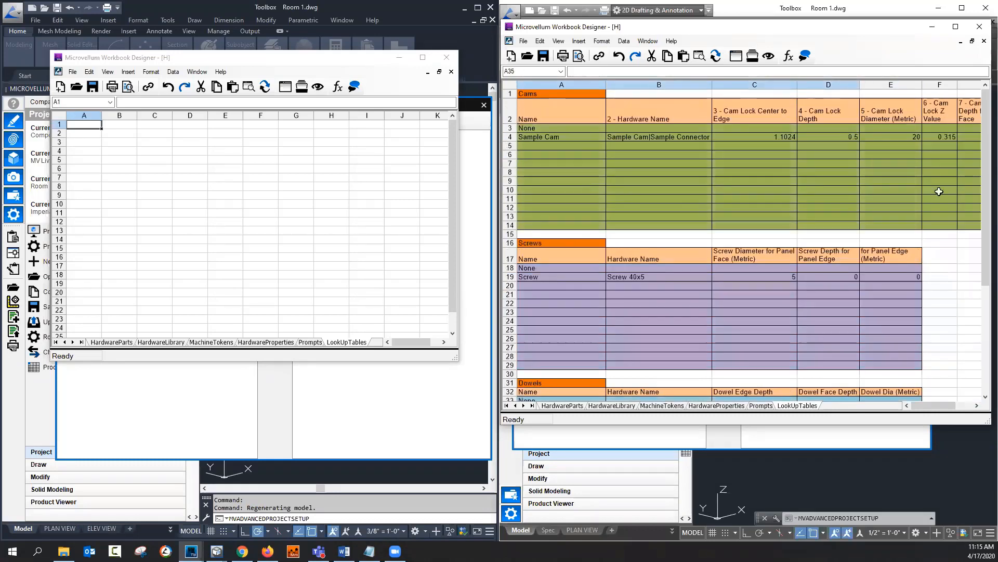
pyautogui.moveTo(570, 146); pyautogui.dragTo(947, 198)
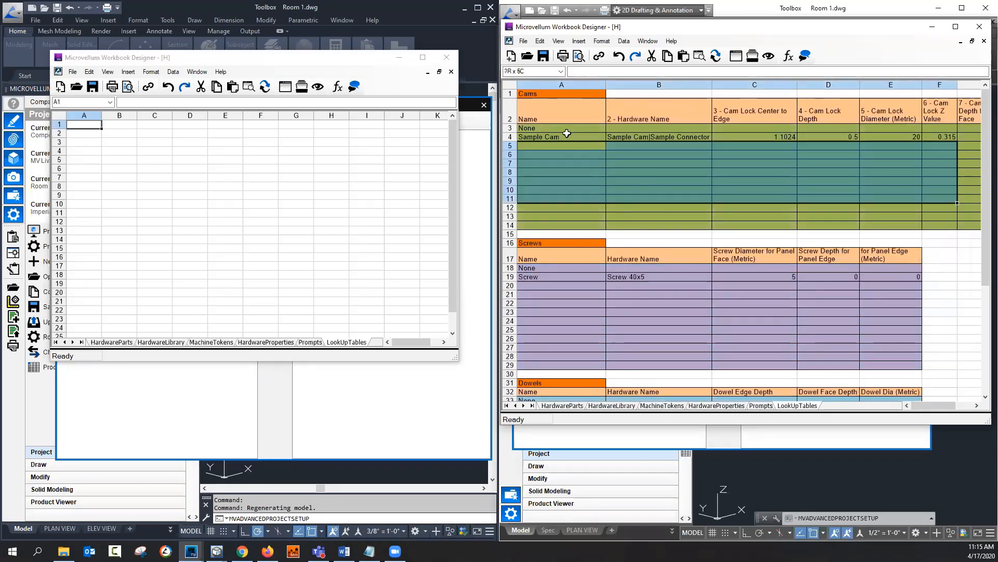
pyautogui.moveTo(567, 134); pyautogui.dragTo(567, 131)
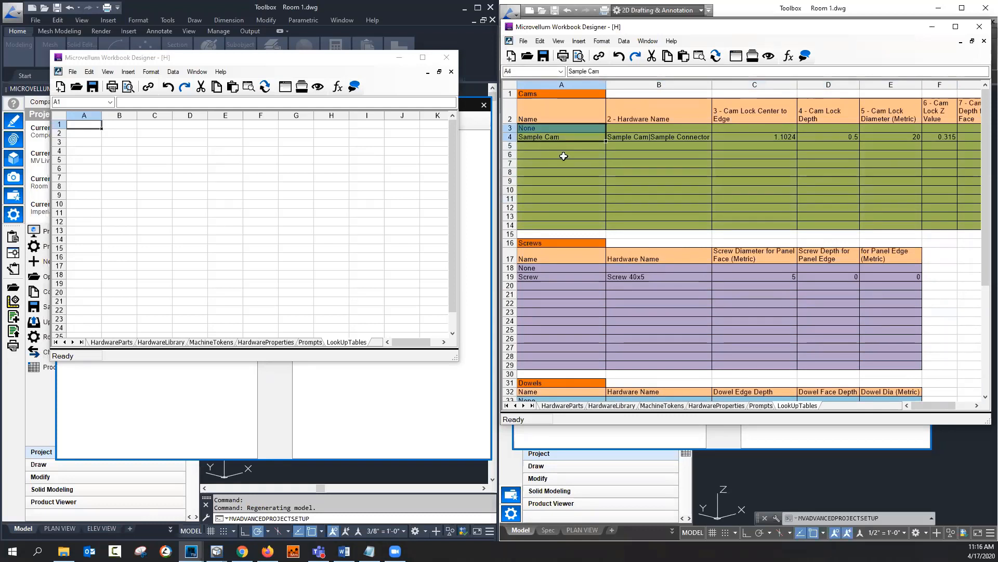
pyautogui.click(567, 154)
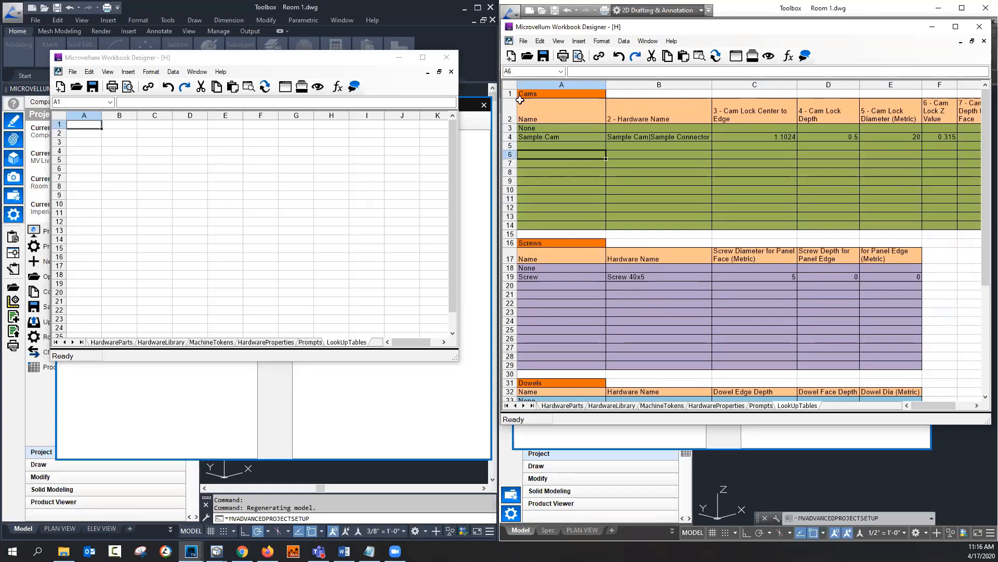
# Step: Copy the entire contents of the v050.5 LookUpTables sheet into the v049.1 workbook's LookUpTables sheet, starting at A1
pyautogui.hotkey('ctrl', 'a')
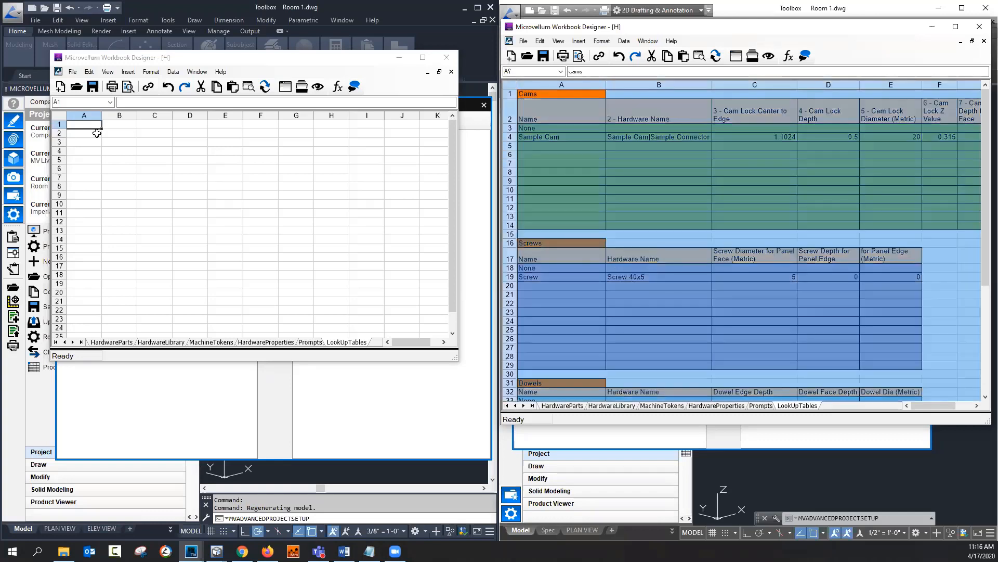
pyautogui.click(59, 111)
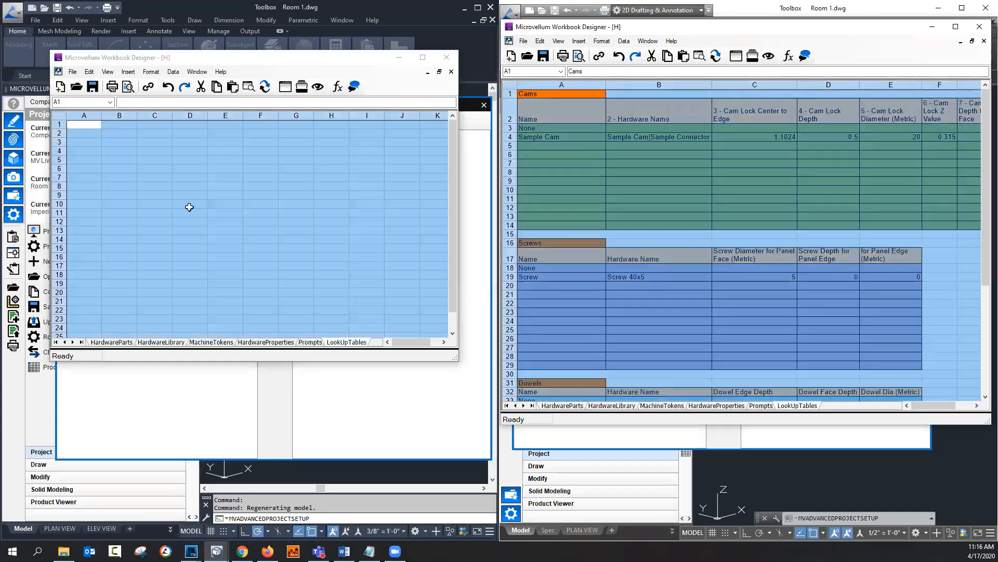
pyautogui.hotkey('ctrl', 'v')
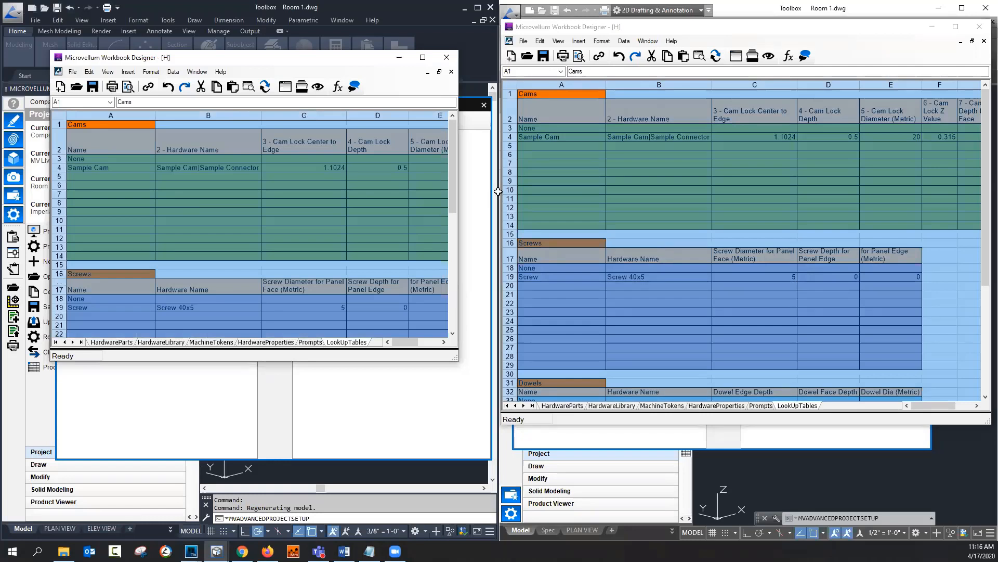
pyautogui.click(301, 192)
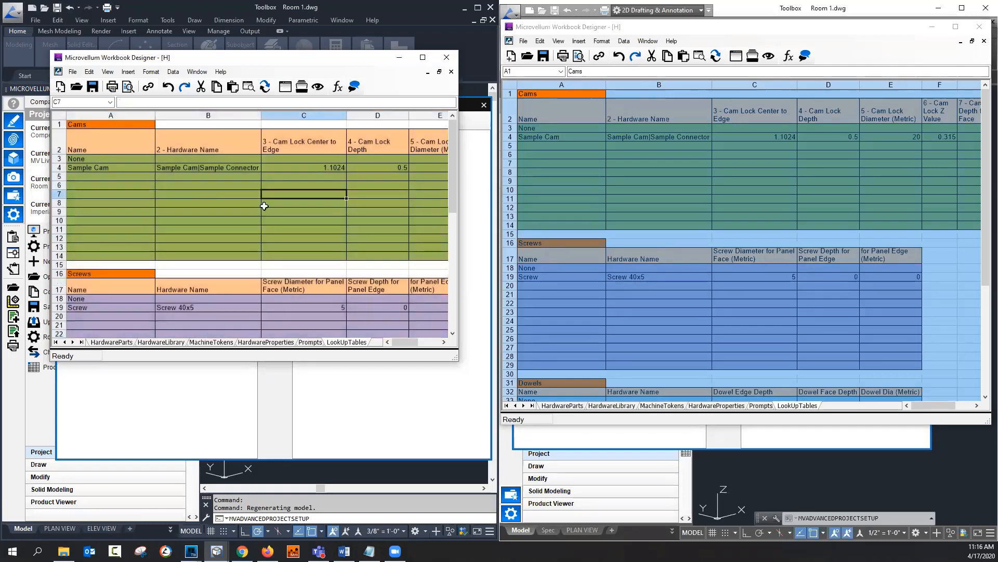
# Step: Select the cam table range A3:K14 on the v049.1 LookUpTables sheet and check its defined name
pyautogui.moveTo(104, 158); pyautogui.dragTo(383, 234)
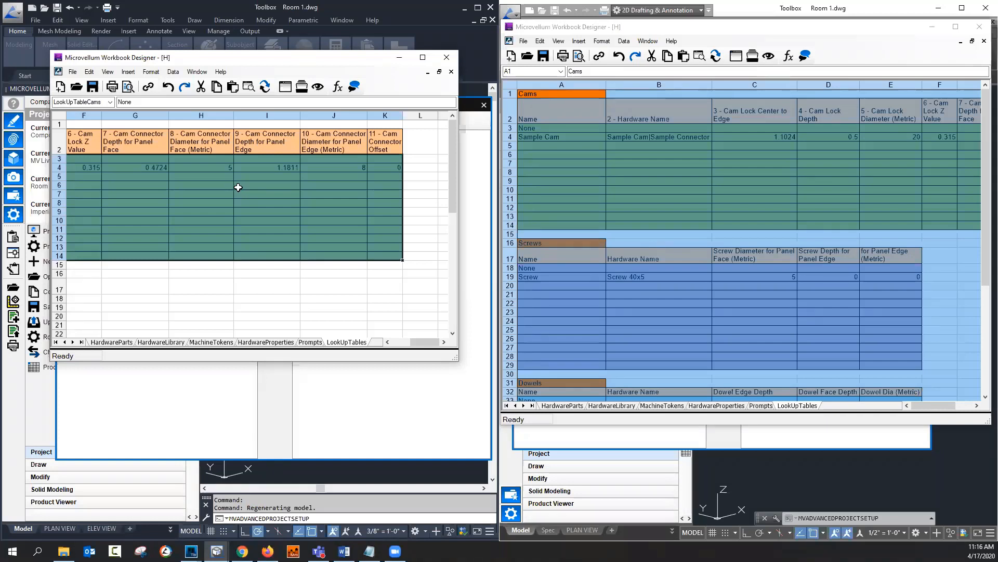
pyautogui.hotkey('shift', 'Down')
pyautogui.hotkey('shift', 'Left')
pyautogui.hotkey('shift', 'Up')
pyautogui.hotkey('shift', 'Right')
pyautogui.click(83, 102)
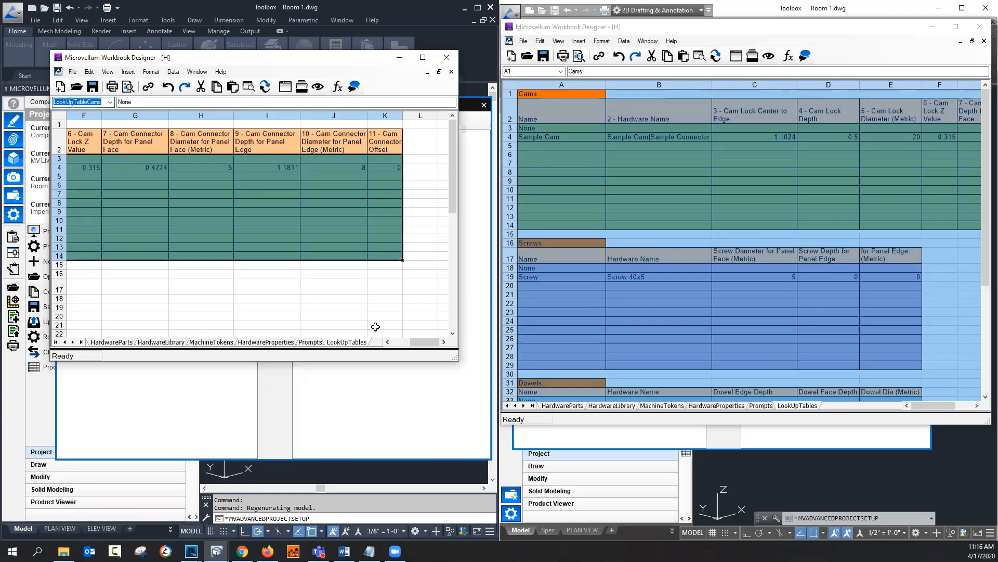
pyautogui.moveTo(417, 342); pyautogui.dragTo(390, 341)
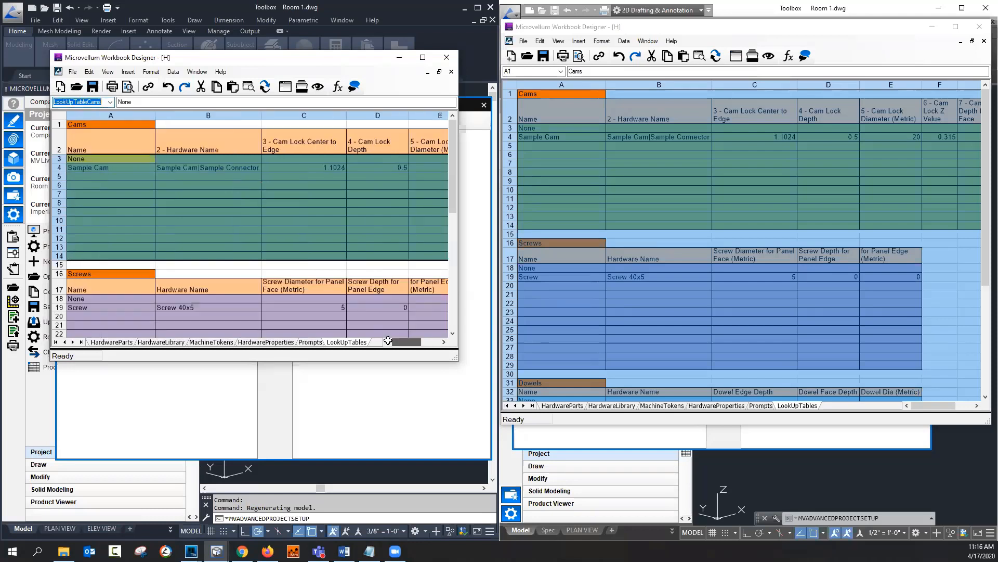
# Step: Select A18:D29 in the Screws table of the v049.1 LookUpTables sheet to check for a defined name
pyautogui.click(158, 275)
pyautogui.scroll(-2, 159, 276)
pyautogui.scroll(-3, 112, 182)
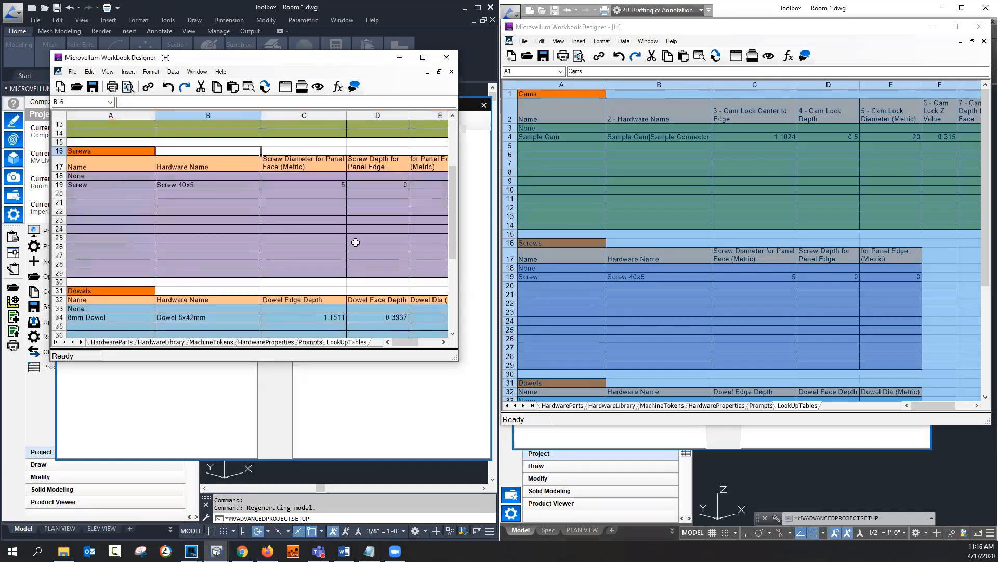
pyautogui.moveTo(78, 176); pyautogui.dragTo(380, 271)
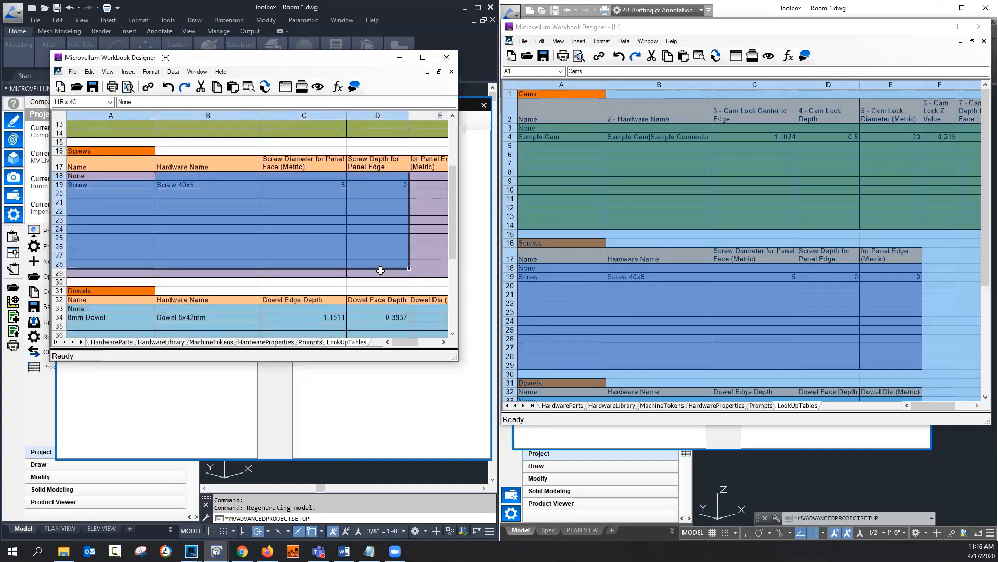
# Step: Copy the defined name LookUpTableDowels of the dowel range A33:E44 on the v050.5 LookUpTables sheet
pyautogui.click(557, 270)
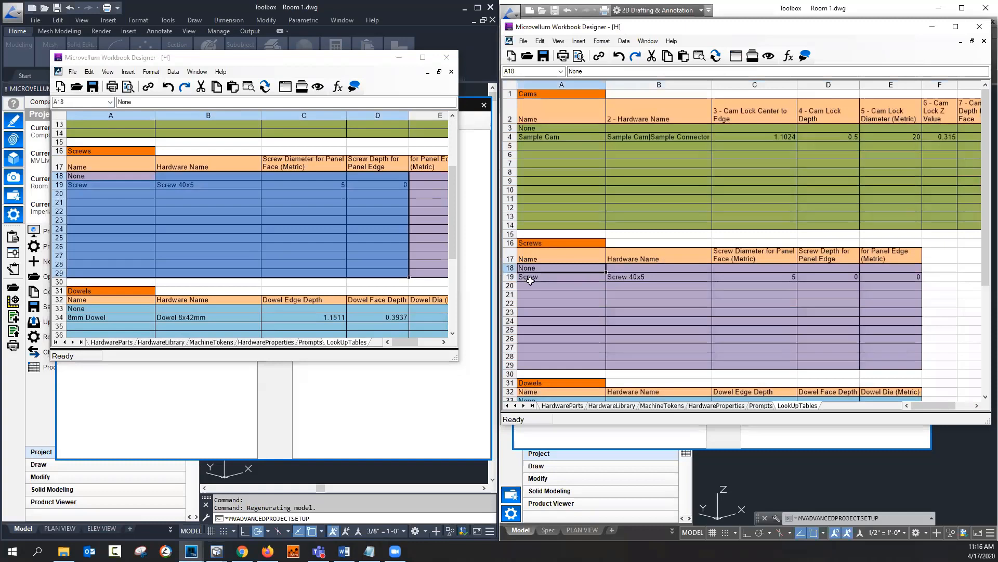
pyautogui.scroll(-5, 530, 280)
pyautogui.moveTo(553, 252); pyautogui.dragTo(891, 352)
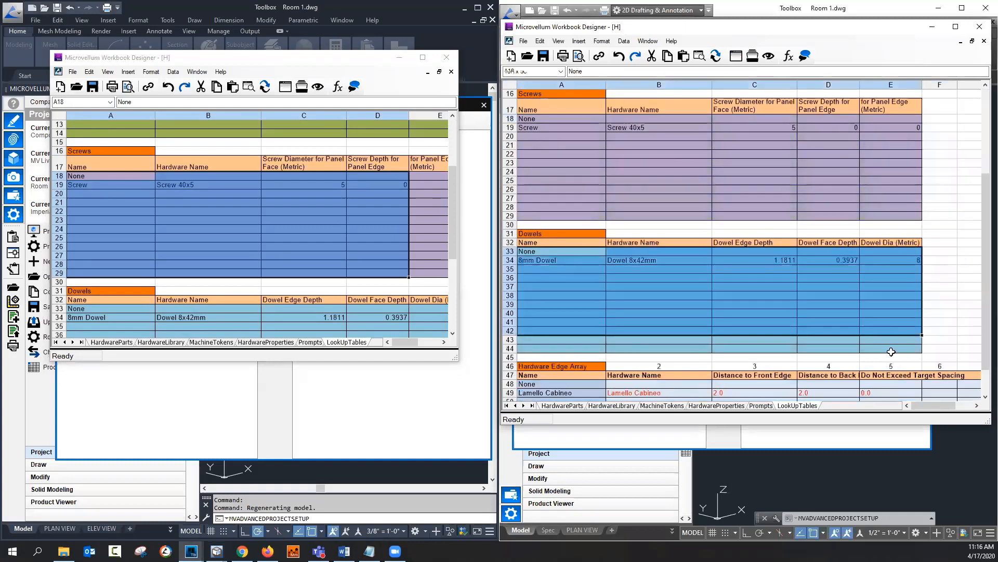
pyautogui.click(541, 71)
pyautogui.hotkey('ctrl', 'c')
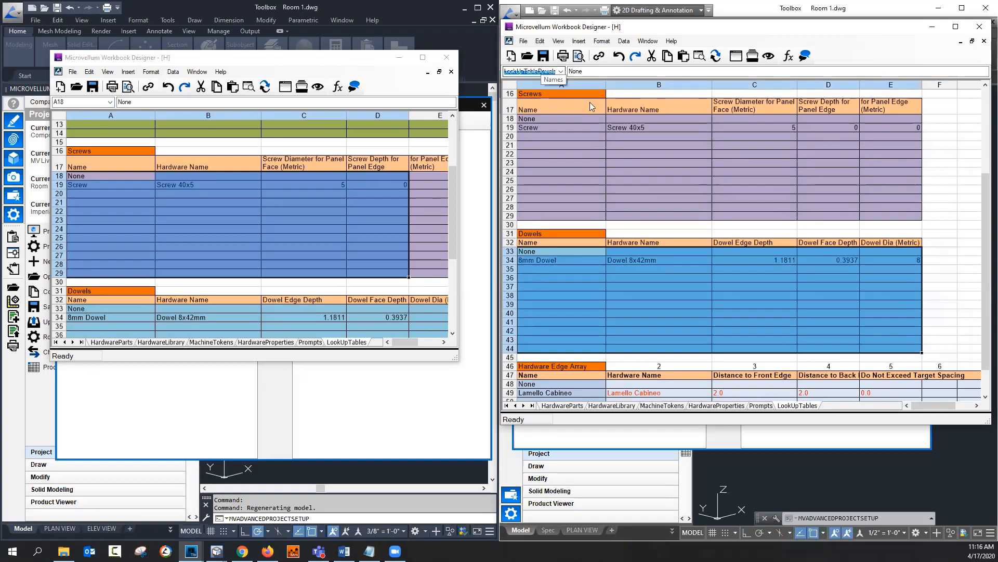
pyautogui.rightClick(541, 71)
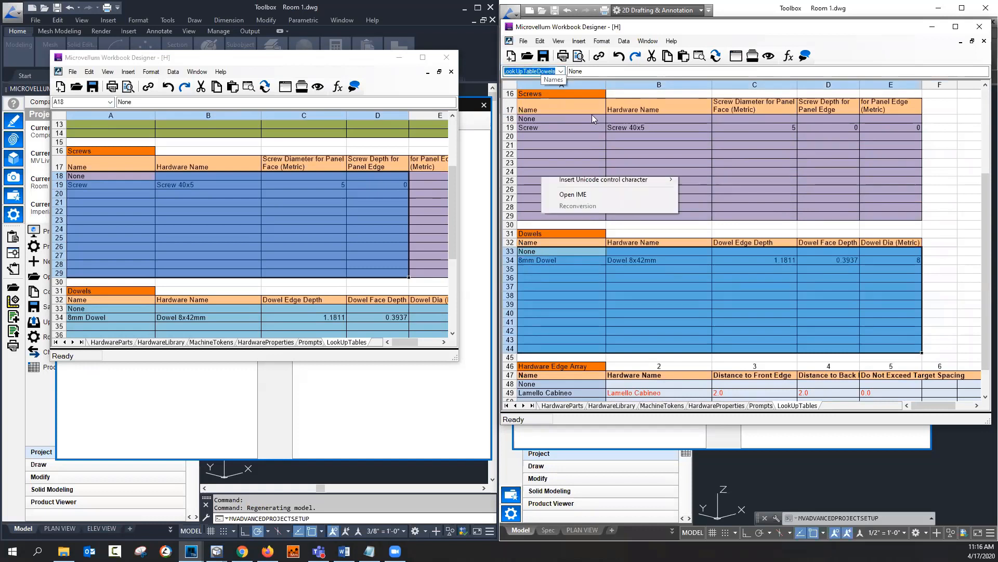
# Step: Define the dowel range A33:E44 on the v049.1 LookUpTables sheet as LookUpTableDowels with WorkBook scope, redefining the existing name
pyautogui.click(222, 310)
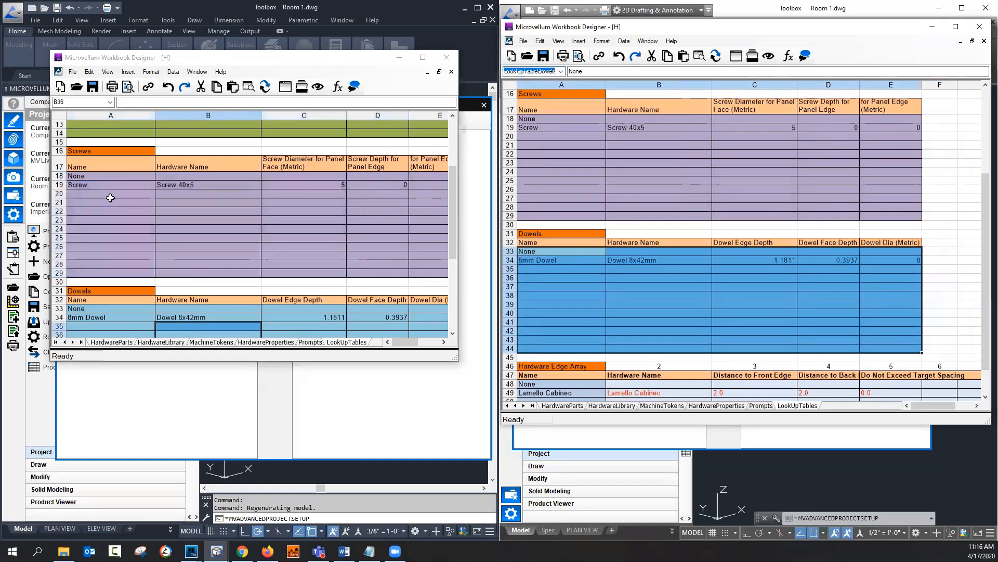
pyautogui.scroll(-4, 111, 198)
pyautogui.click(110, 197)
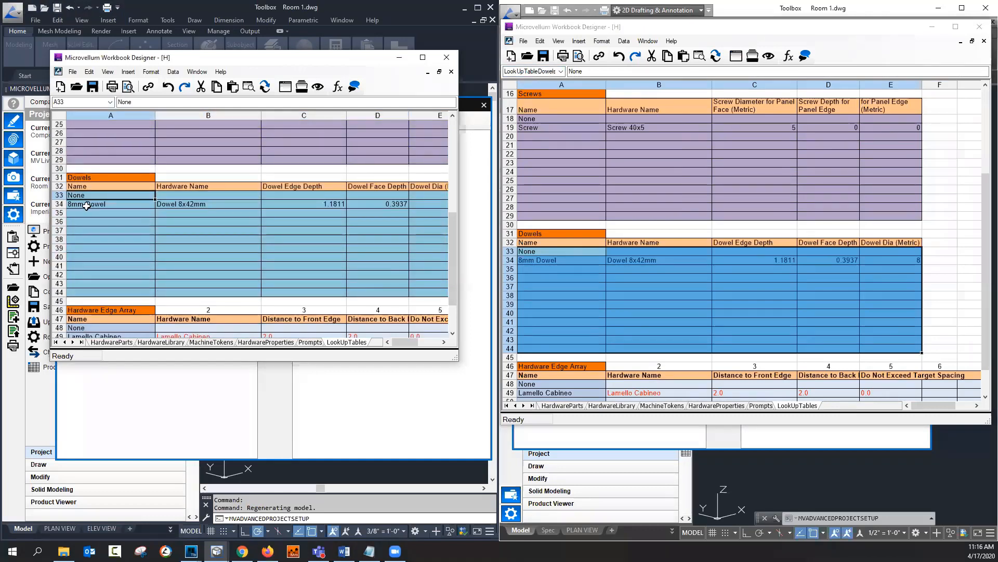
pyautogui.hotkey('shift', 'Down')
pyautogui.hotkey('shift', 'Down')
pyautogui.hotkey('shift', 'Down')
pyautogui.hotkey('shift', 'Down')
pyautogui.hotkey('shift', 'Down')
pyautogui.hotkey('shift', 'Down')
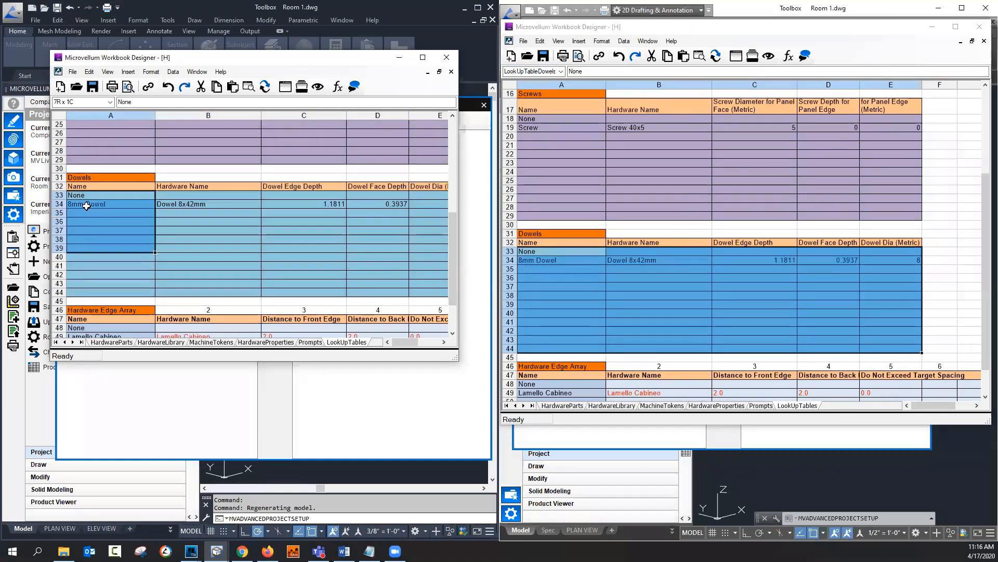
pyautogui.hotkey('shift', 'Down')
pyautogui.hotkey('shift', 'Down')
pyautogui.hotkey('shift', 'Down')
pyautogui.hotkey('shift', 'Down')
pyautogui.hotkey('shift', 'Down')
pyautogui.hotkey('shift', 'Right')
pyautogui.hotkey('shift', 'Right')
pyautogui.hotkey('shift', 'Right')
pyautogui.hotkey('shift', 'Right')
pyautogui.hotkey('shift', 'Right')
pyautogui.hotkey('shift', 'Right')
pyautogui.hotkey('shift', 'Right')
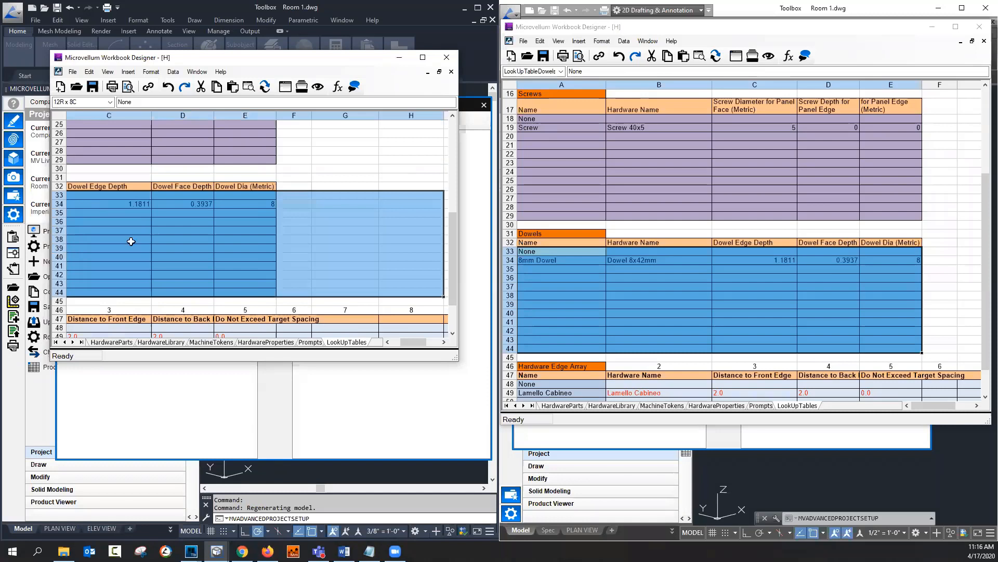
pyautogui.hotkey('shift', 'Left')
pyautogui.hotkey('shift', 'Left')
pyautogui.hotkey('shift', 'Left')
pyautogui.rightClick(131, 241)
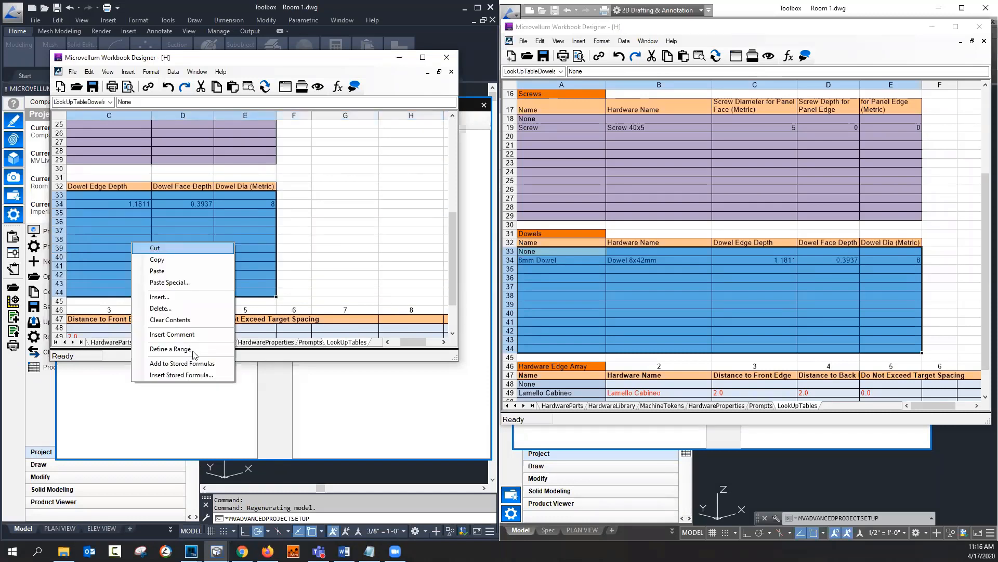
pyautogui.click(187, 349)
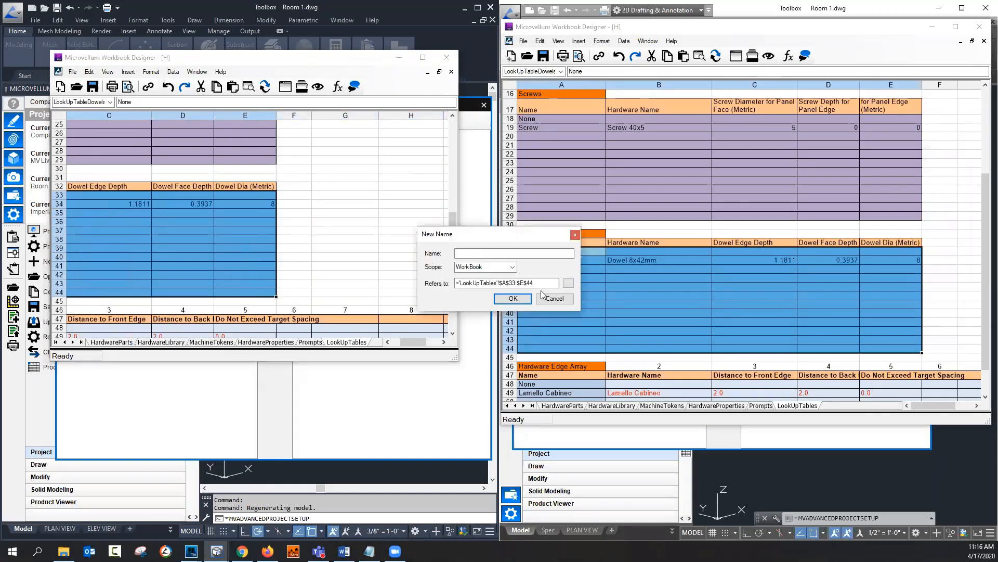
pyautogui.hotkey('ctrl', 'v')
pyautogui.click(514, 298)
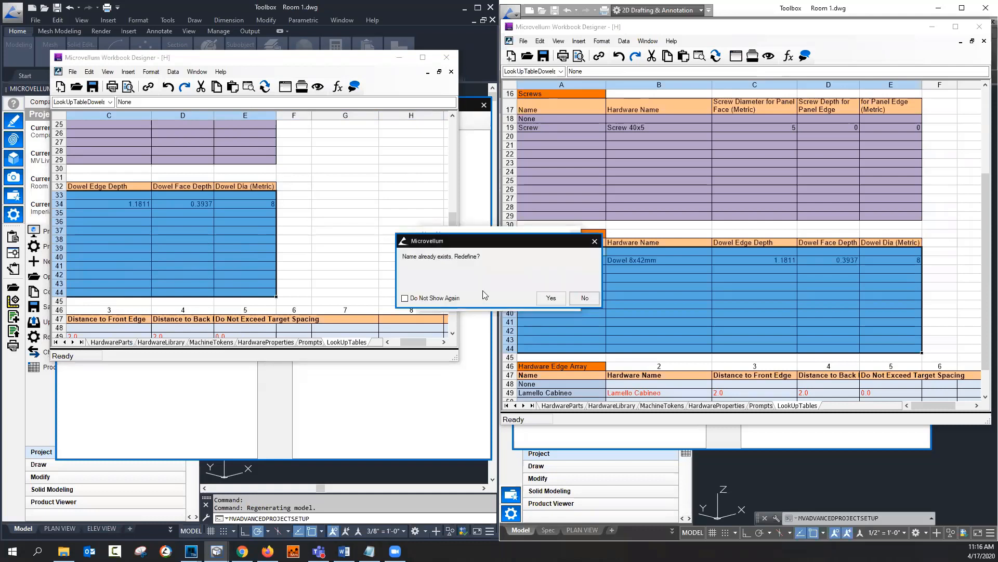
pyautogui.click(544, 297)
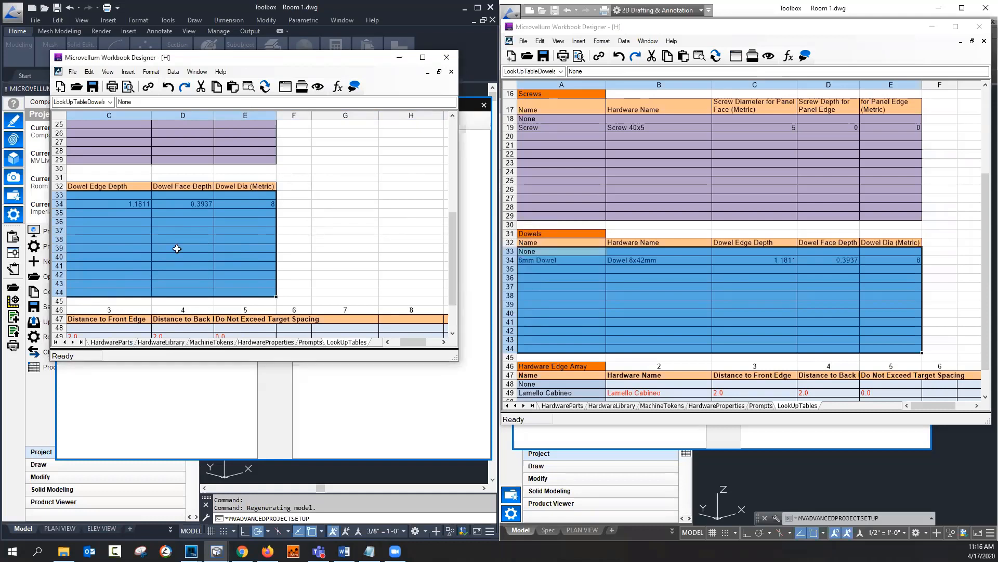
pyautogui.click(176, 249)
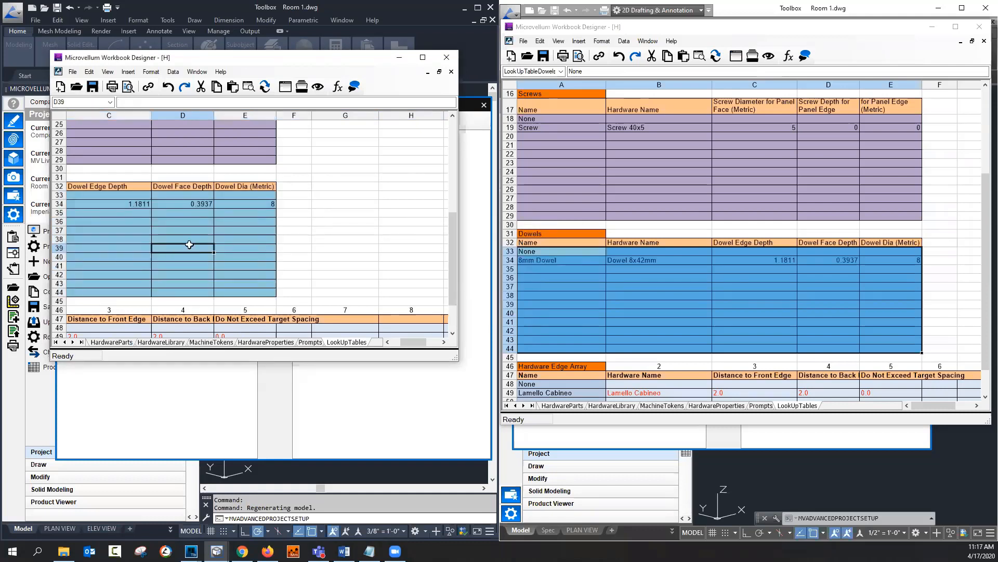
pyautogui.press('Home')
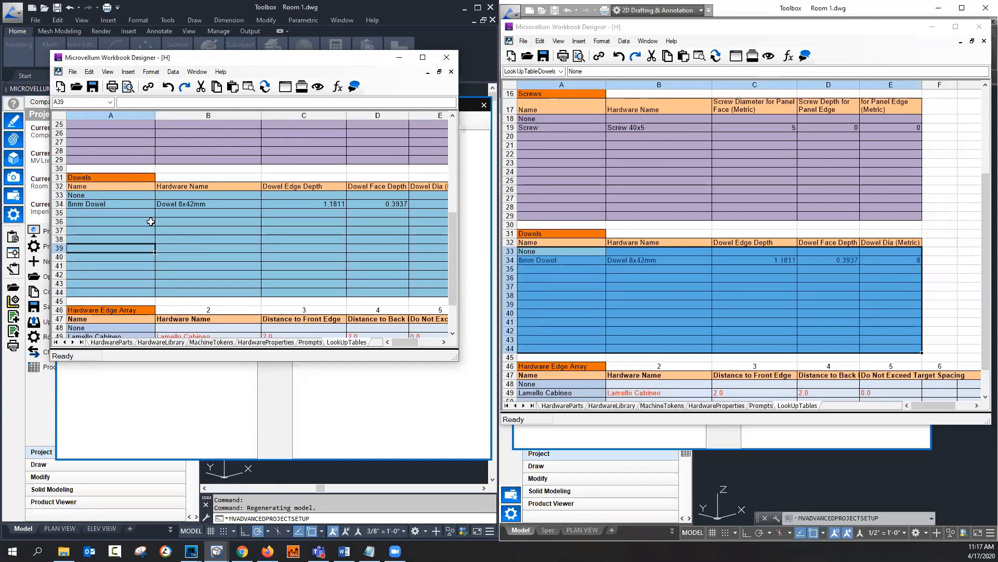
# Step: Close the v050.5 hardware workbook and its Project Specification Group Setup
pyautogui.click(659, 154)
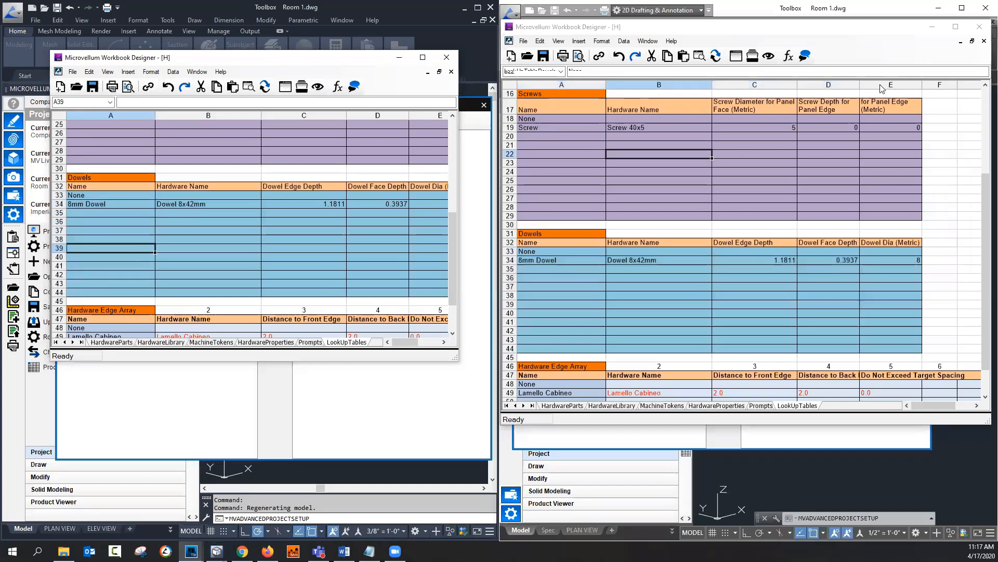
pyautogui.click(981, 28)
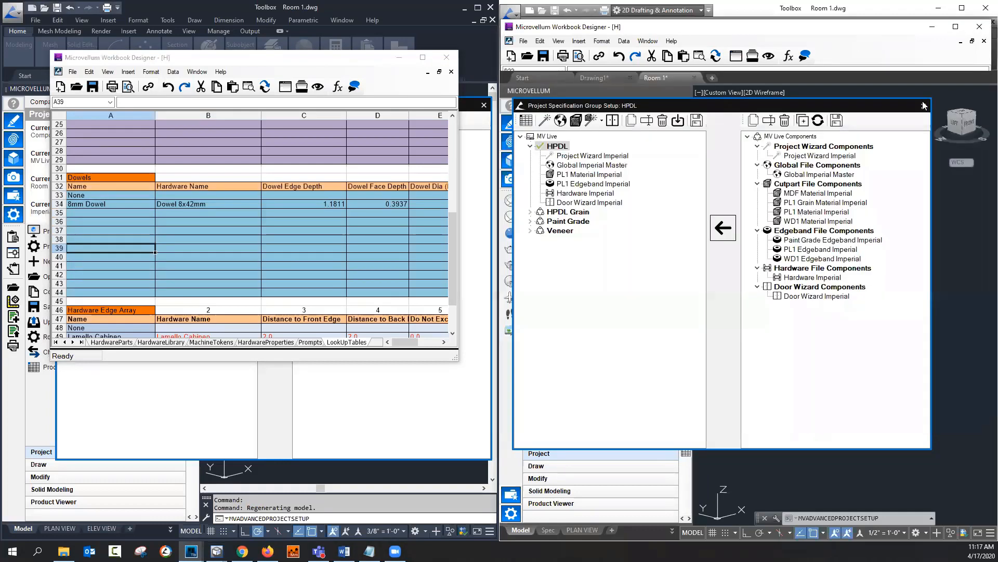
pyautogui.press('Escape')
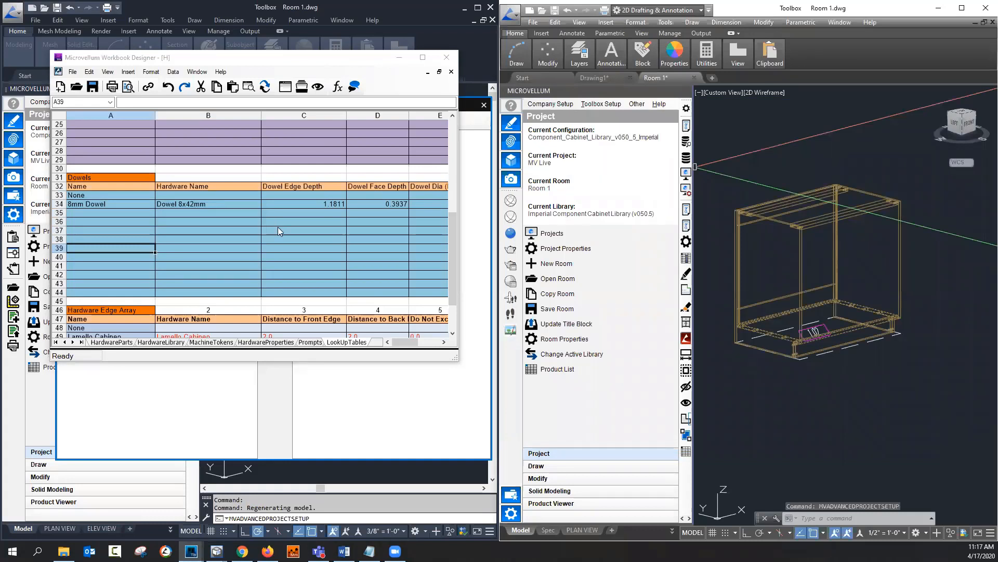
# Step: Save and close the v049.1 hardware workbook, and leave its Project Specification Group Setup
pyautogui.click(446, 57)
pyautogui.click(502, 290)
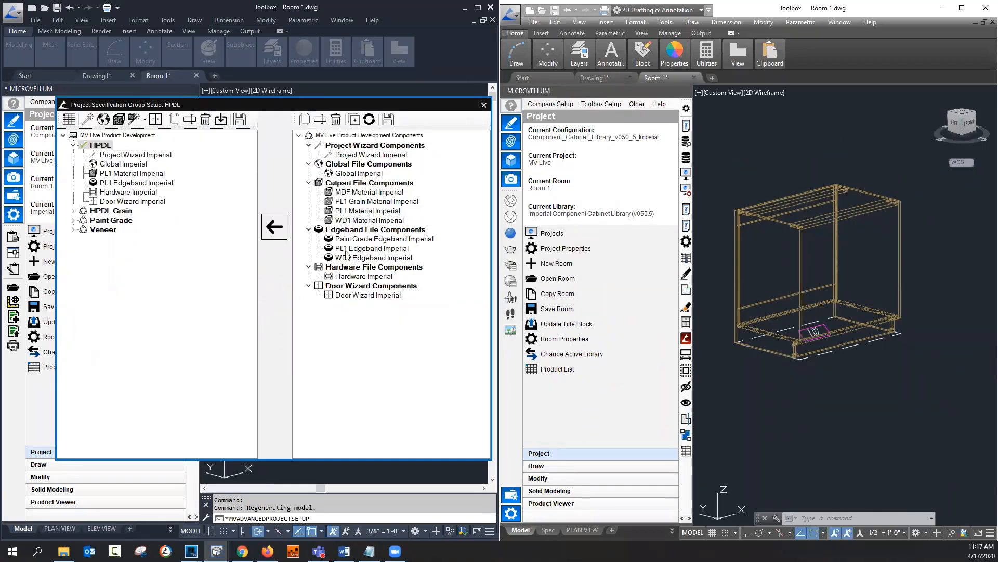
pyautogui.click(356, 276)
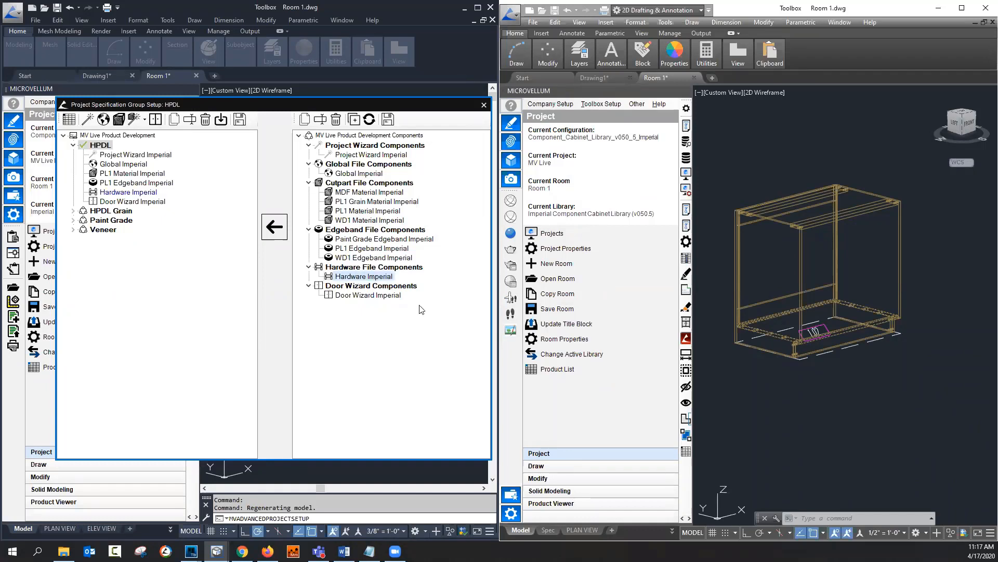
pyautogui.rightClick(373, 279)
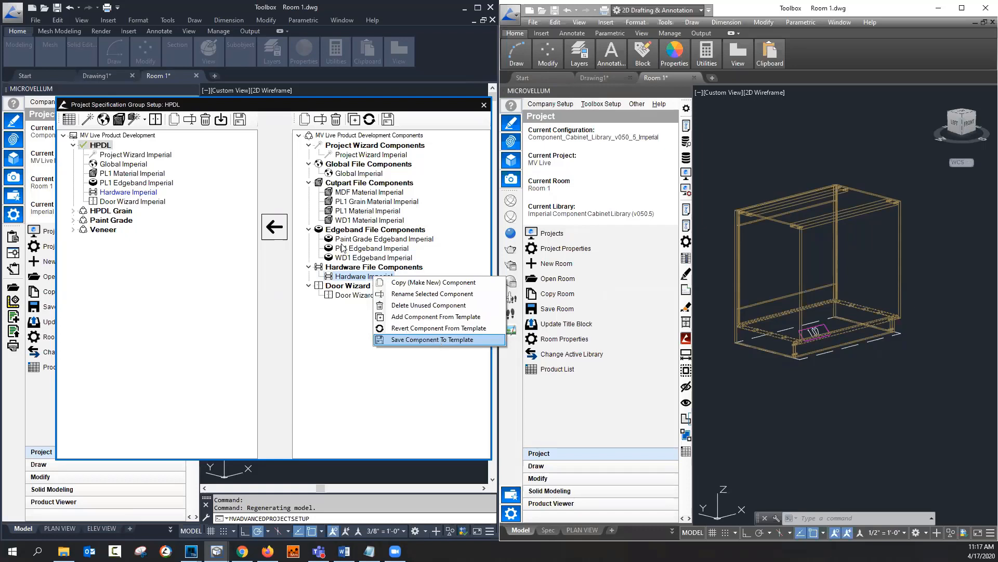
pyautogui.click(367, 250)
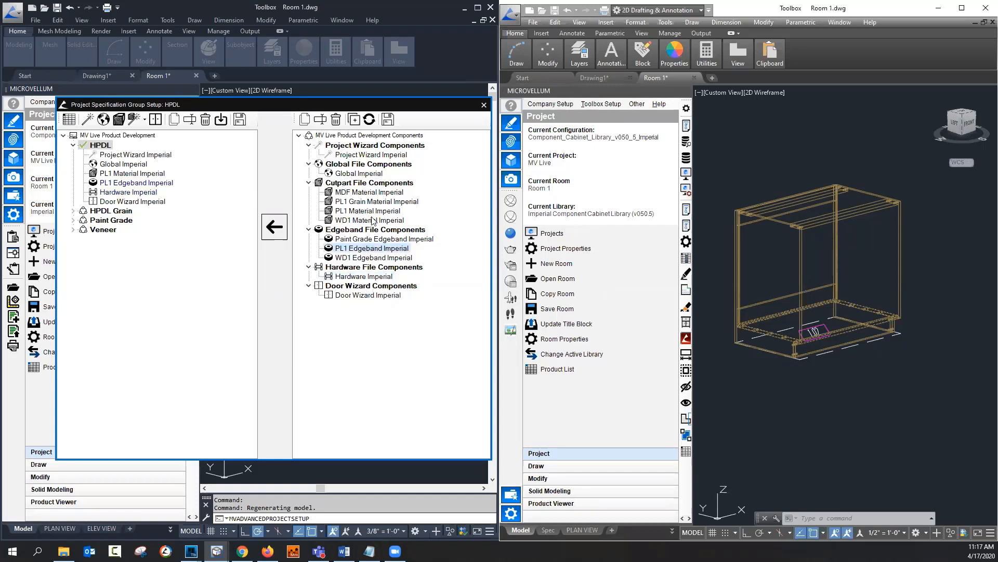
pyautogui.click(483, 106)
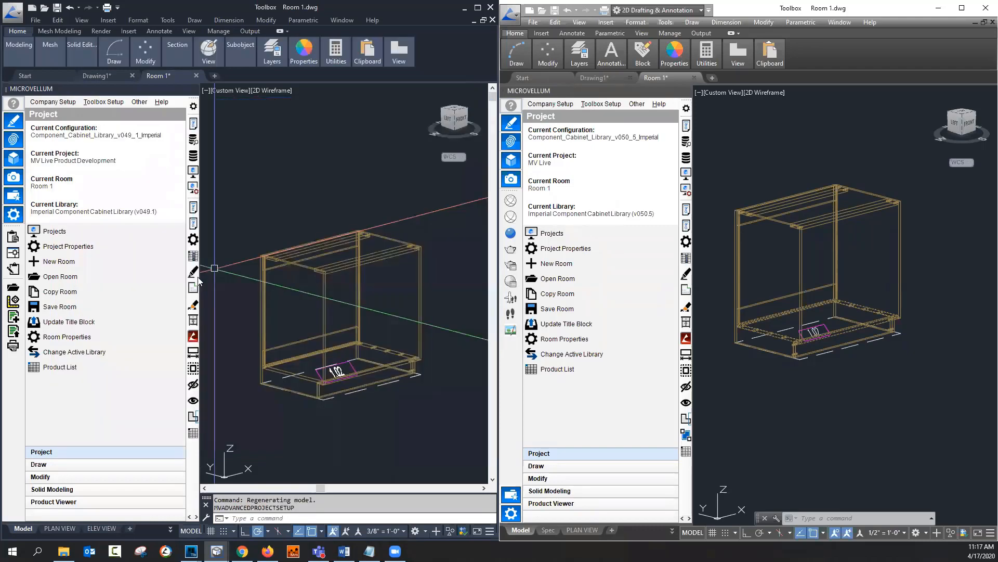
# Step: Redraw cabinet 1.02 in the v049.1 drawing and examine the dowels at its base up close
pyautogui.click(194, 273)
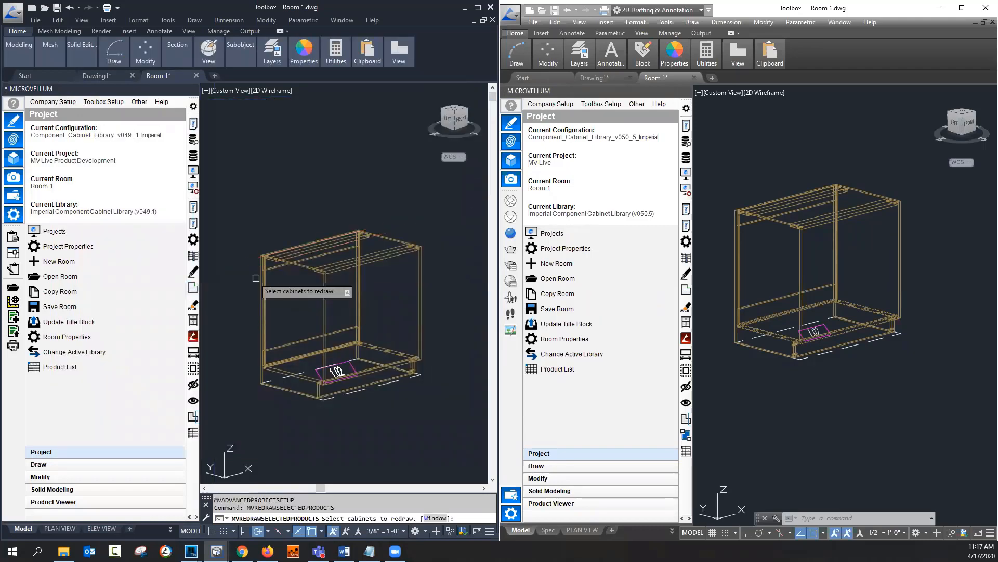
pyautogui.click(757, 330)
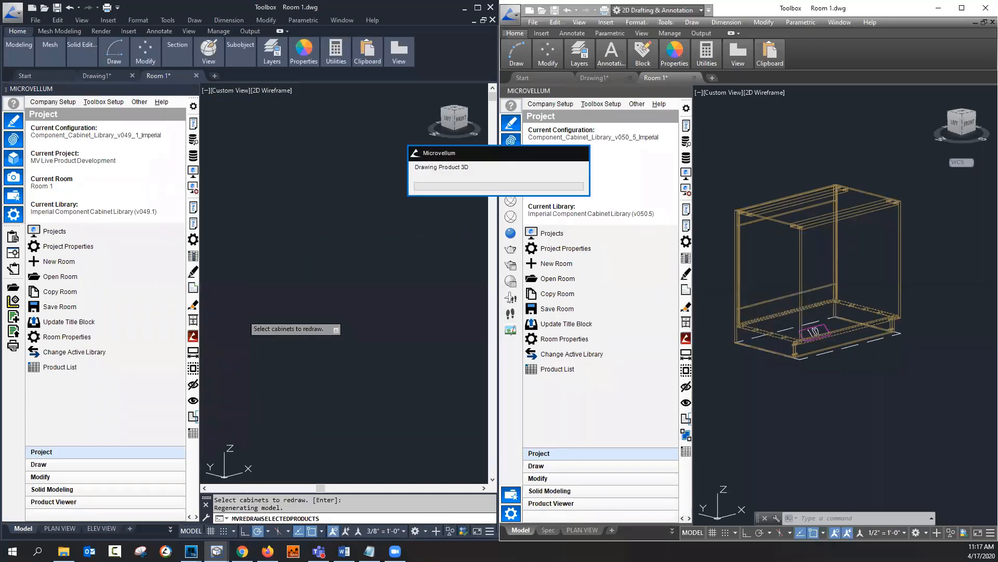
pyautogui.scroll(5, 312, 376)
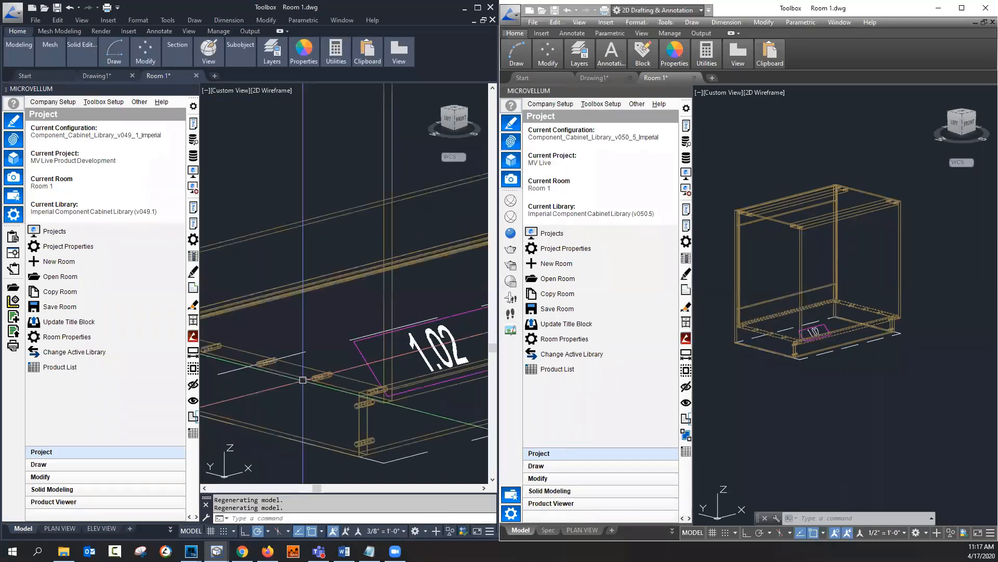
# Step: Open cabinet 1.02's design data and examine the Machine Token 7 formulas for Base Front Stretcher Open and Base Bottom Open
pyautogui.click(193, 256)
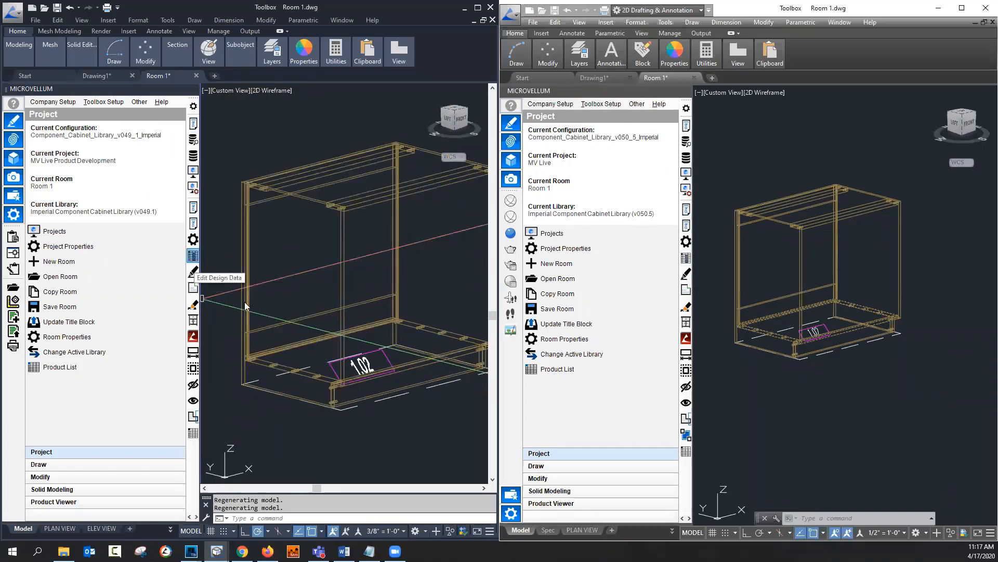
pyautogui.click(317, 318)
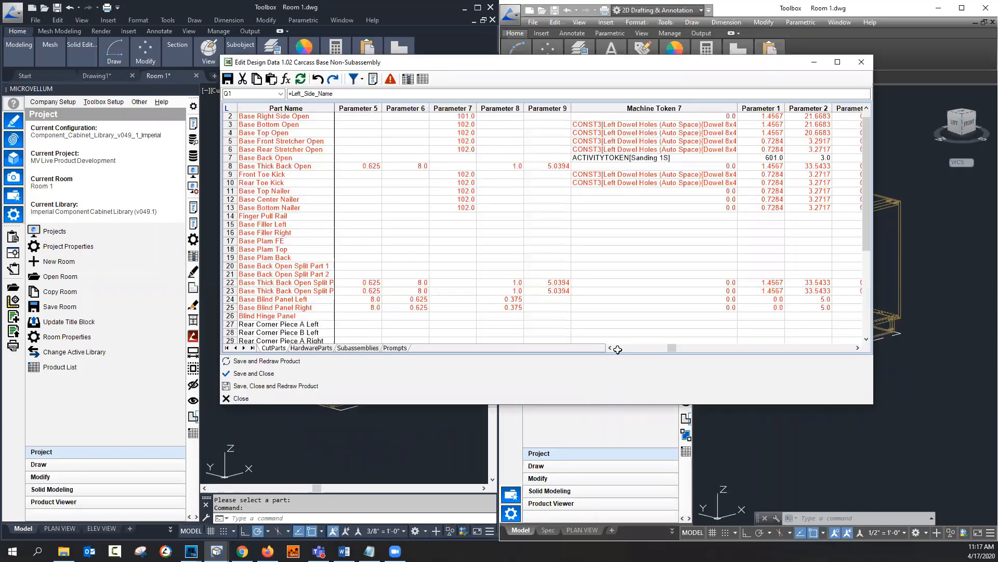
pyautogui.click(704, 137)
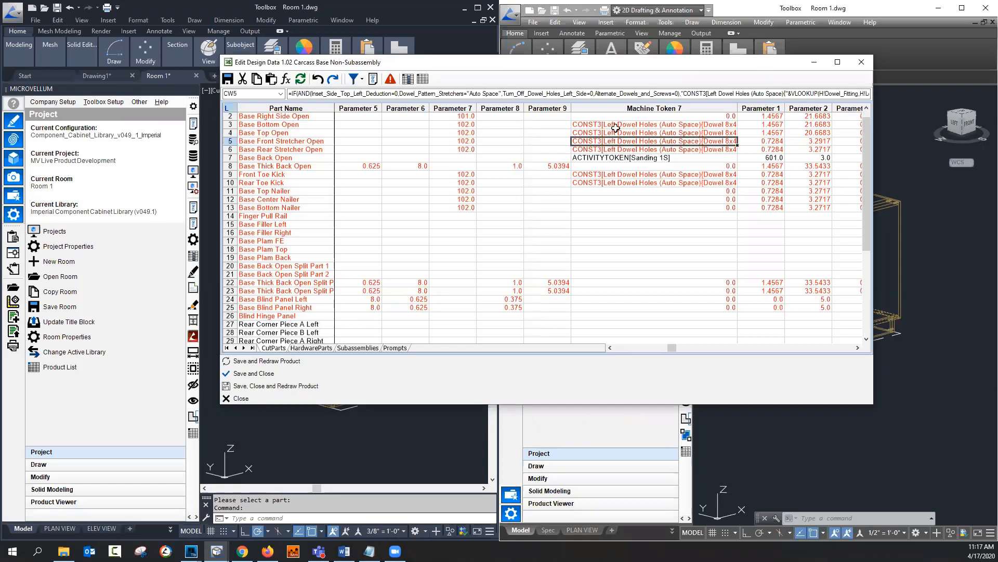
pyautogui.click(668, 127)
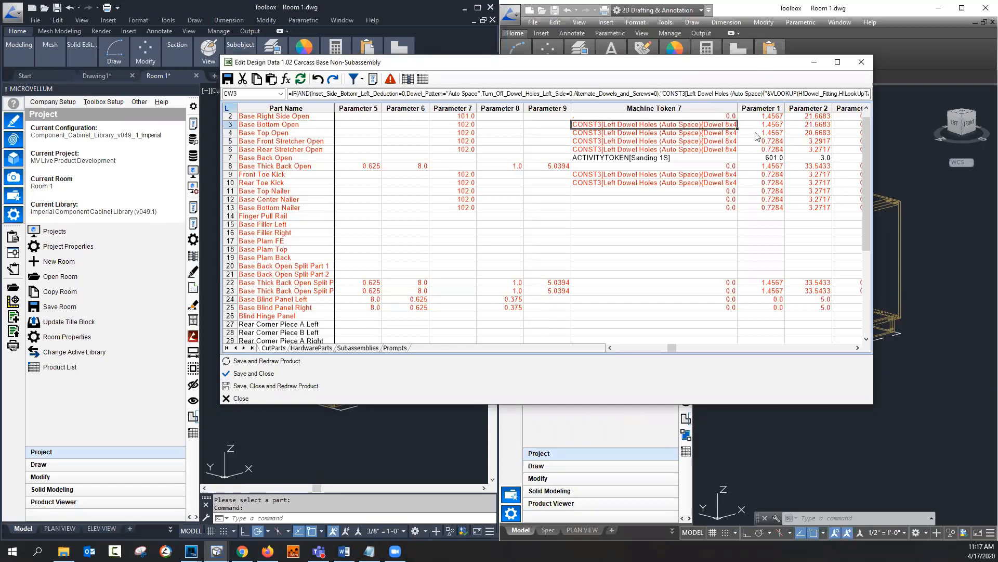
pyautogui.moveTo(873, 143); pyautogui.dragTo(979, 144)
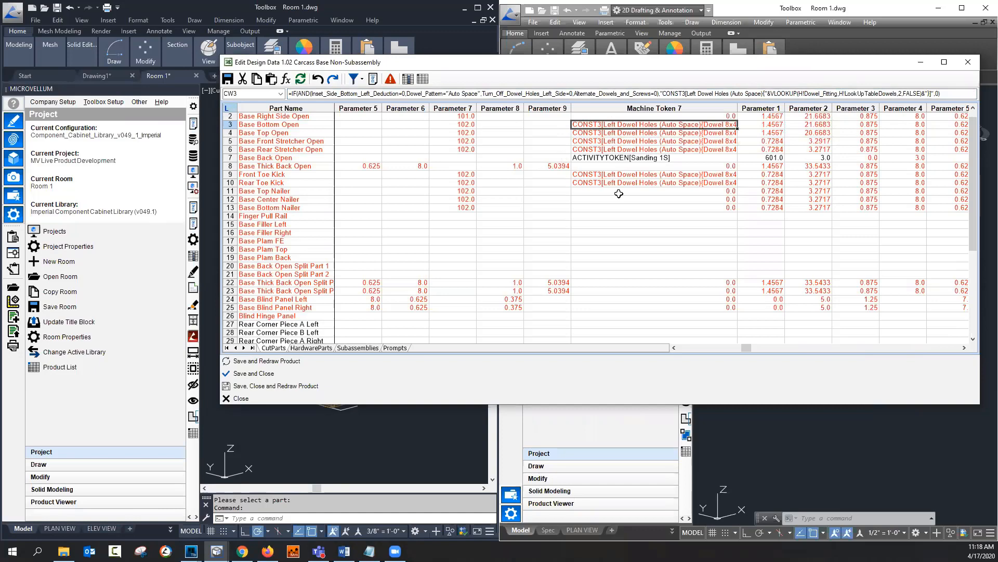
# Step: Start a find and replace in the CutParts formulas, searching for "CONST4[Right Dowel Holes (Auto Space)]" with its quotation marks
pyautogui.click(582, 234)
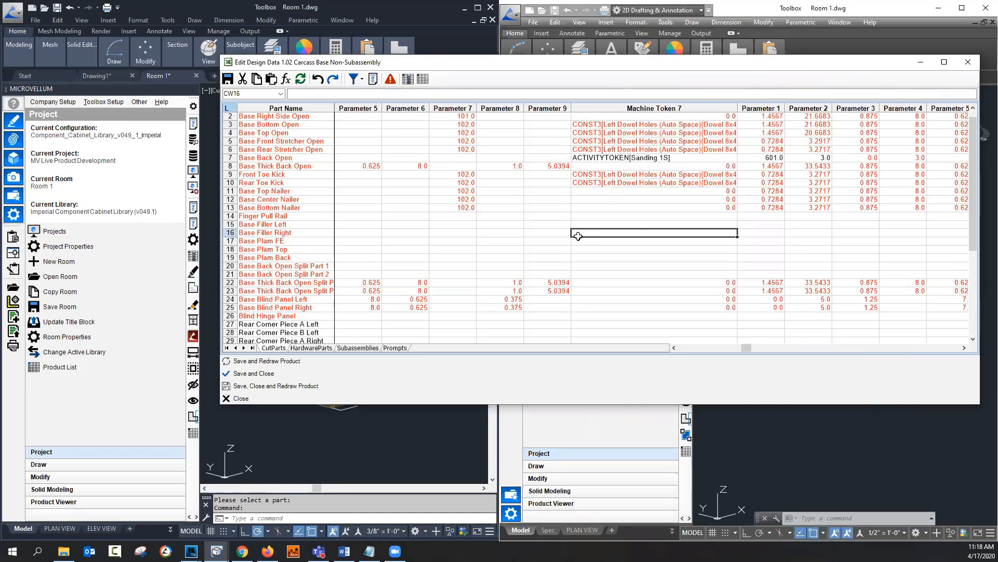
pyautogui.hotkey('ctrl', 'h')
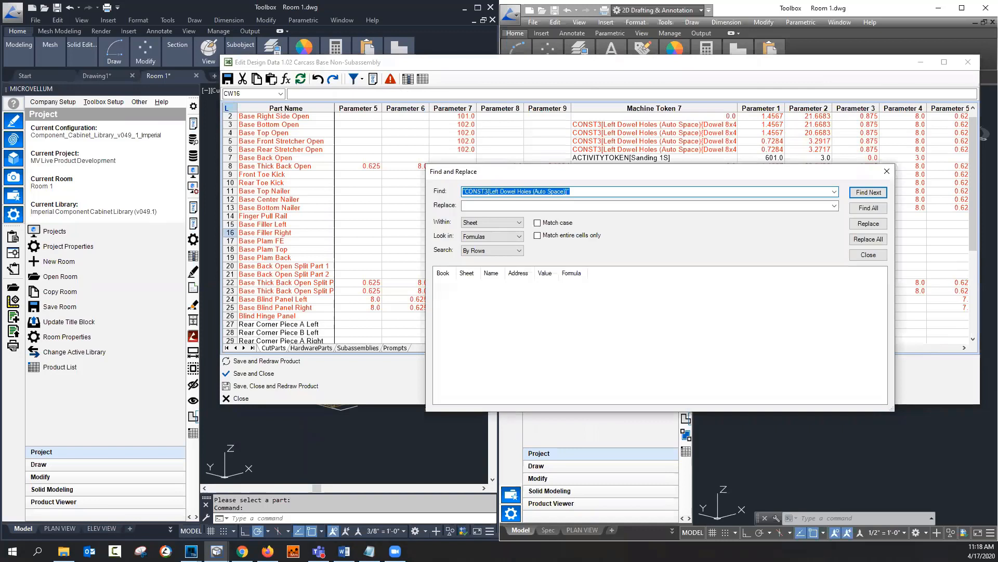
pyautogui.hotkey('alt', 'Tab')
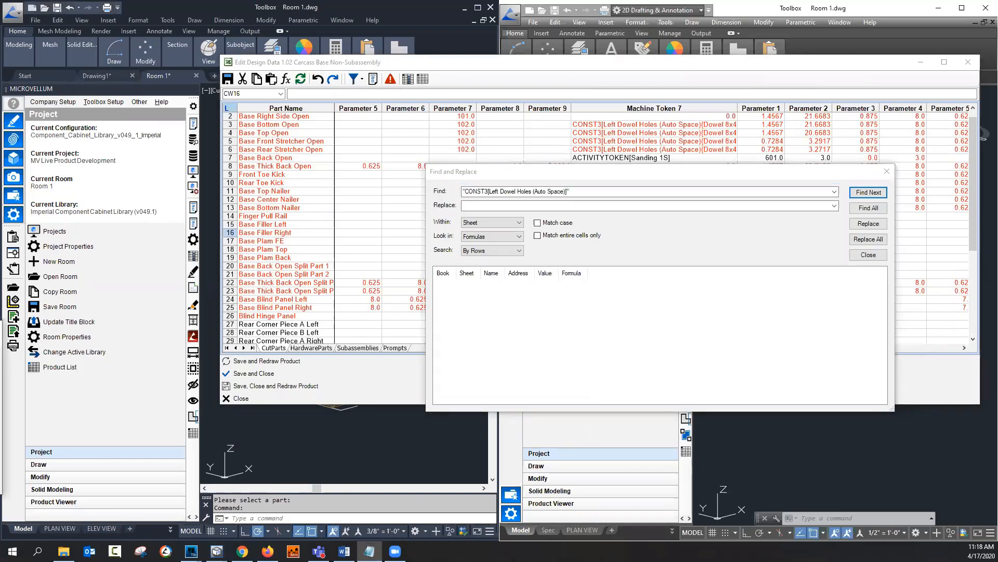
pyautogui.hotkey('alt', 'Tab')
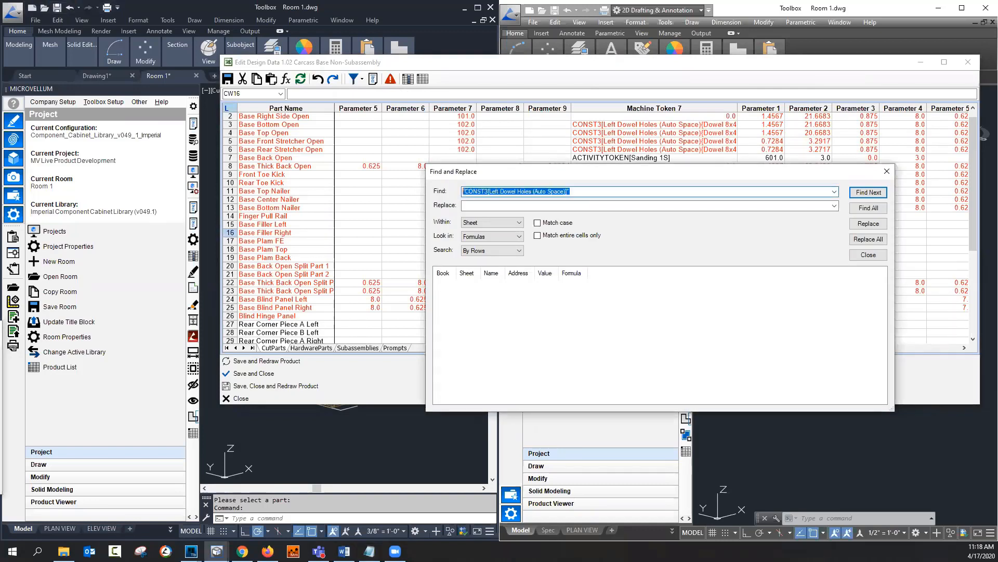
pyautogui.write('"CONST4[Right Dowel Holes (Auto Space)]"')
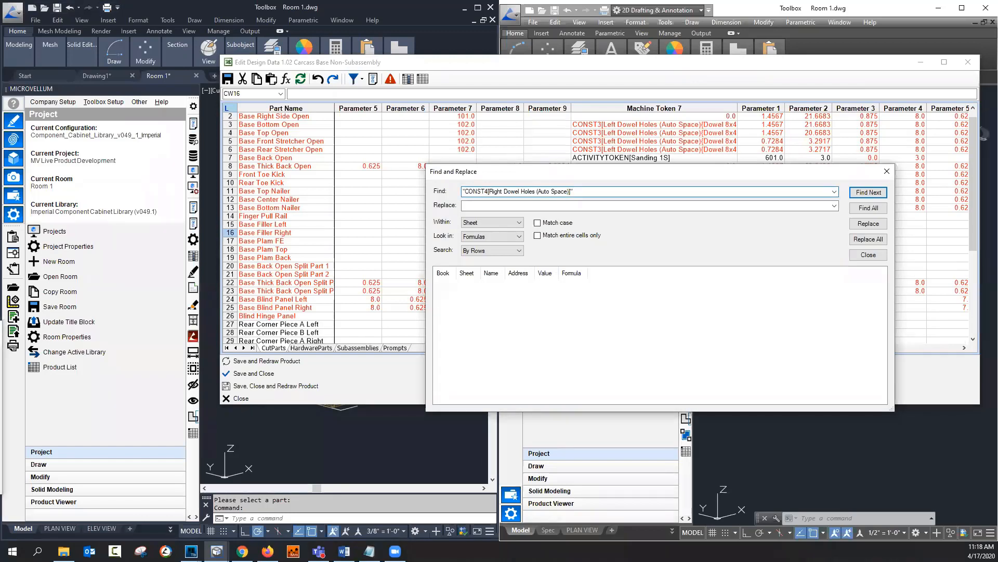
# Step: Replace all matches with the CONST4 formula from Formulas.txt: "CONST4[Right Dowel Holes (Auto Space){"&VLOOKUP(H!Dowel_Fitting,H!LookUpTableDowels,2,FALSE)&"}]"
pyautogui.hotkey('alt', 'Tab')
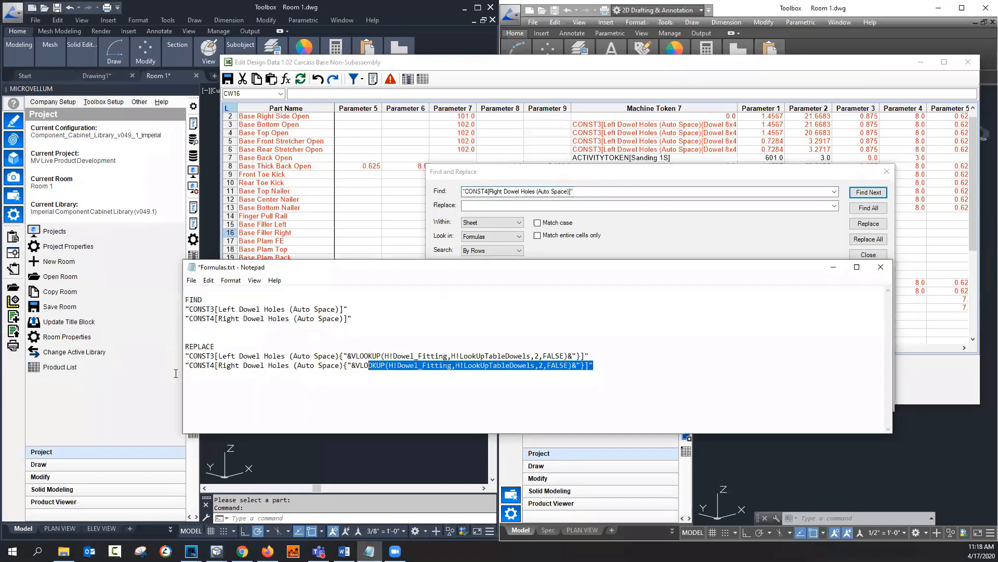
pyautogui.moveTo(175, 373); pyautogui.dragTo(177, 373)
pyautogui.hotkey('ctrl', 'c')
pyautogui.hotkey('alt', 'Tab')
pyautogui.click(495, 206)
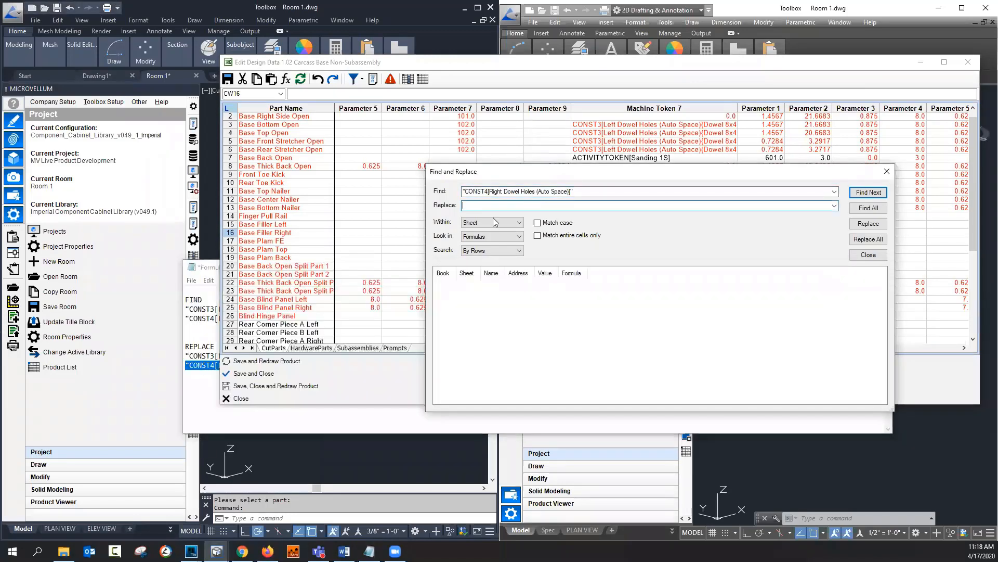
pyautogui.hotkey('ctrl', 'v')
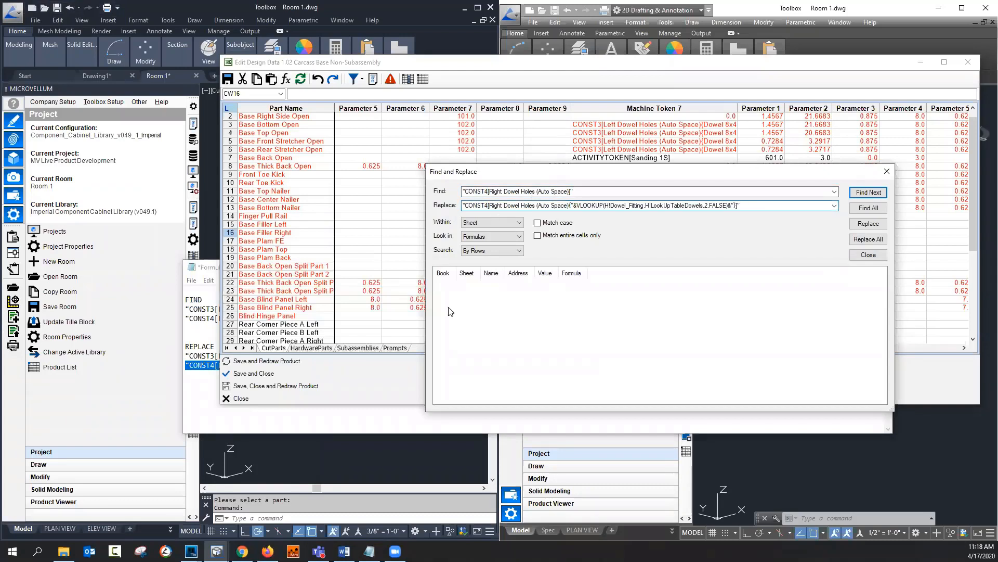
pyautogui.click(869, 209)
pyautogui.click(866, 240)
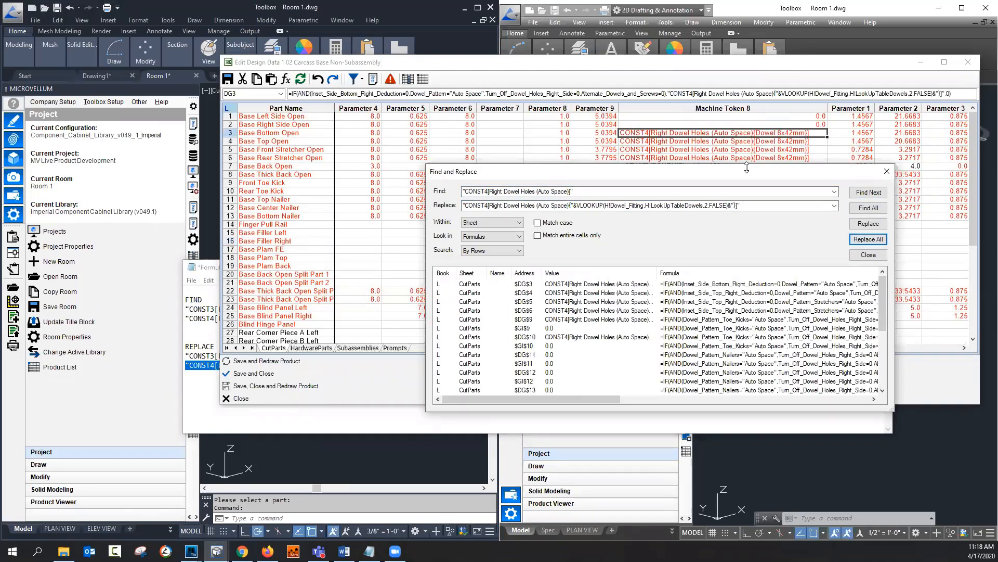
pyautogui.moveTo(747, 171); pyautogui.dragTo(730, 243)
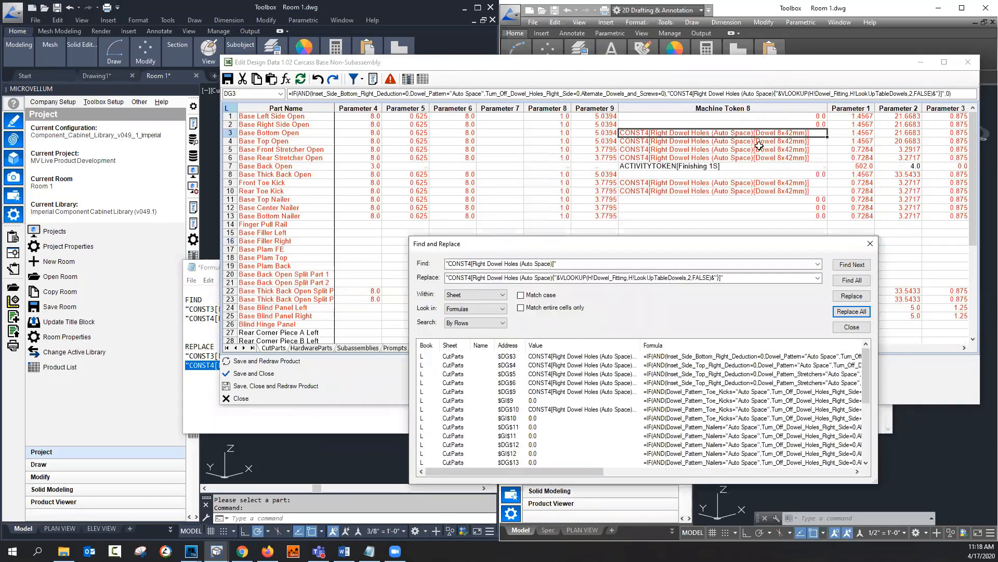
pyautogui.click(852, 327)
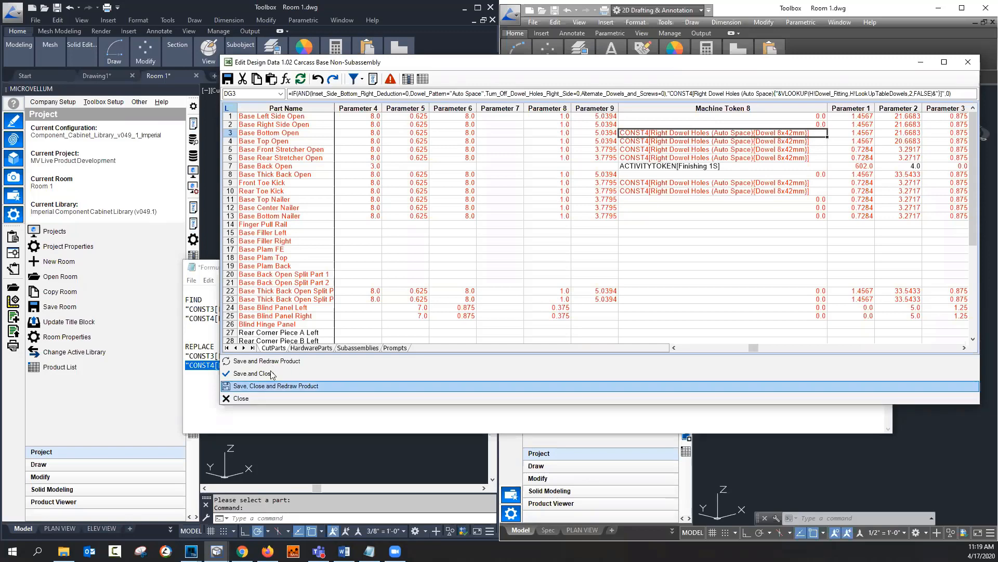
# Step: Save the Carcass Base Non-Subassembly design data, close its editor and return to the v049.1 drawing
pyautogui.click(321, 360)
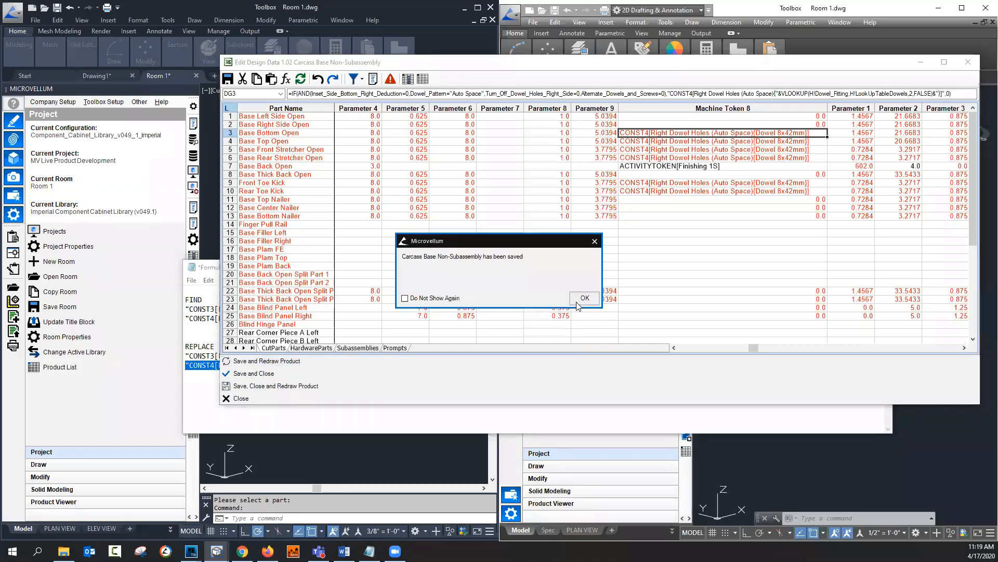
pyautogui.click(583, 300)
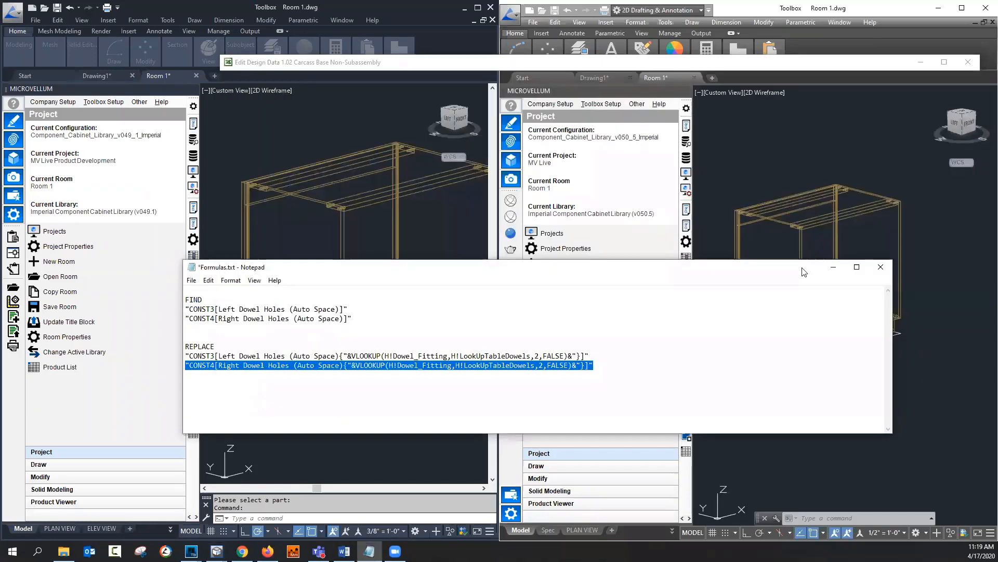
pyautogui.click(221, 232)
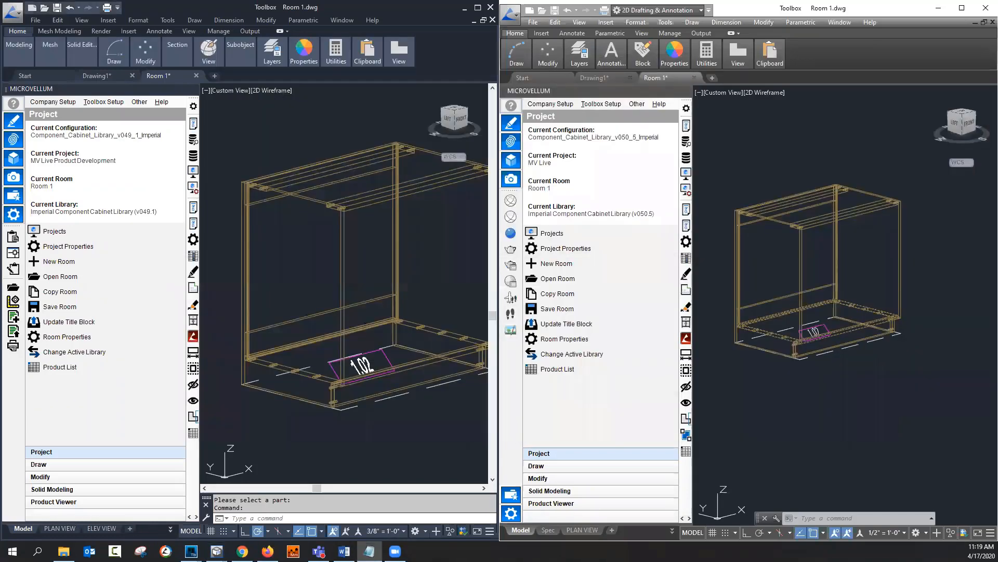
# Step: Create a work order containing product 1.02 Carcass Base Non-Subassembly and bring it into the Processing Center
pyautogui.click(13, 254)
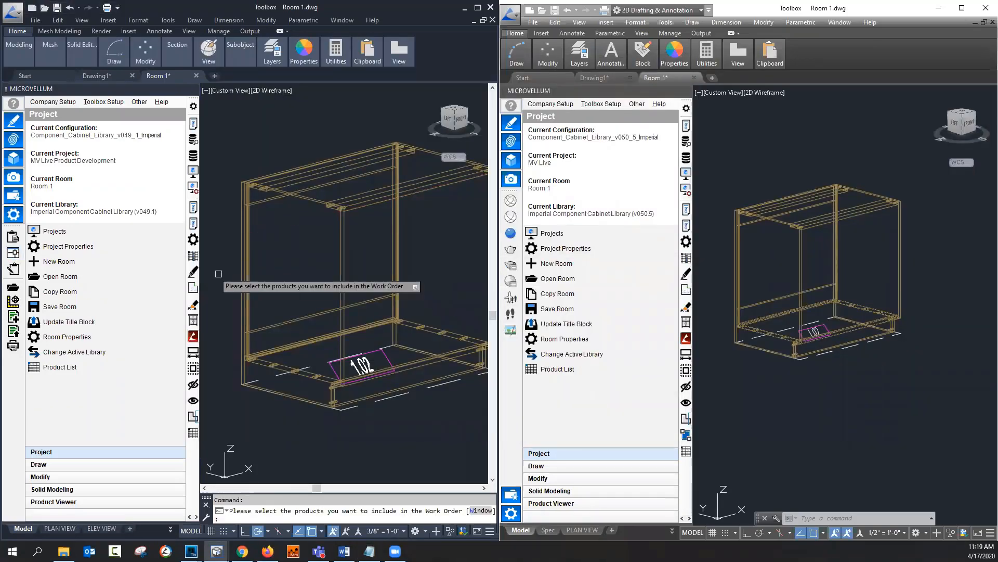
pyautogui.click(271, 327)
pyautogui.press('Return')
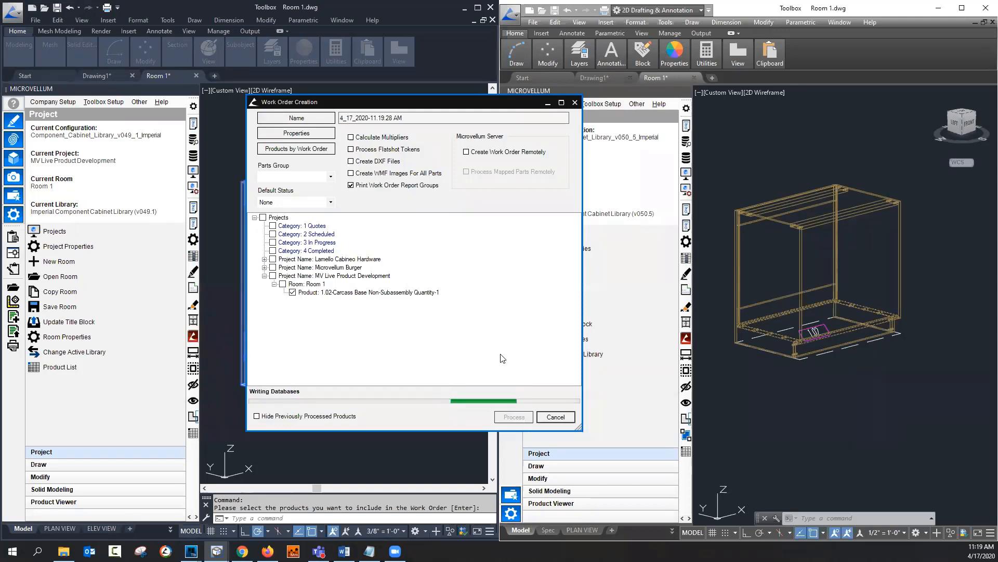
pyautogui.click(551, 315)
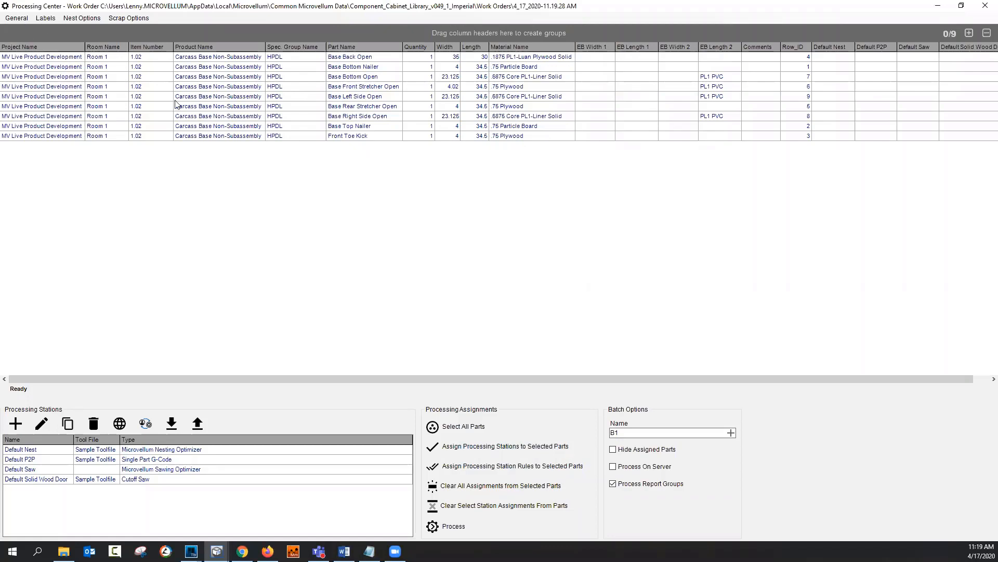
# Step: Generate a print preview of the Hardware Report for the Carcass Base Non-Subassembly work order
pyautogui.click(17, 18)
pyautogui.moveTo(34, 96)
pyautogui.click(175, 99)
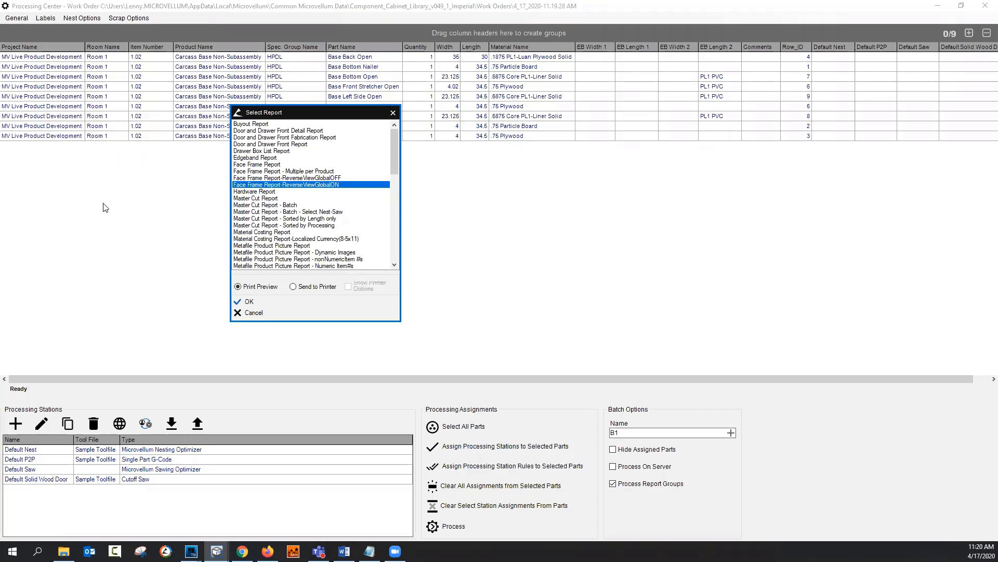
pyautogui.press('Down')
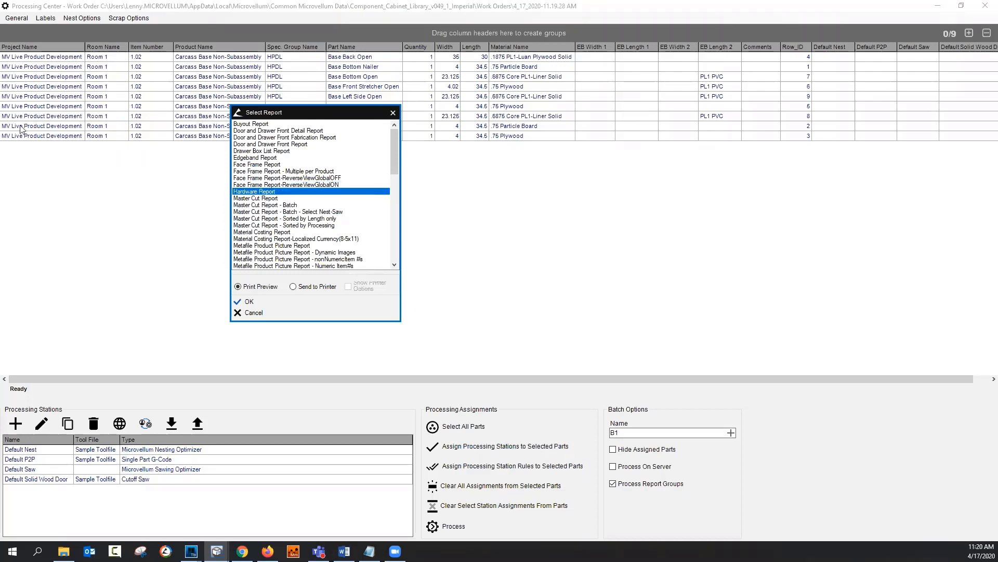
pyautogui.click(258, 198)
pyautogui.press('Up')
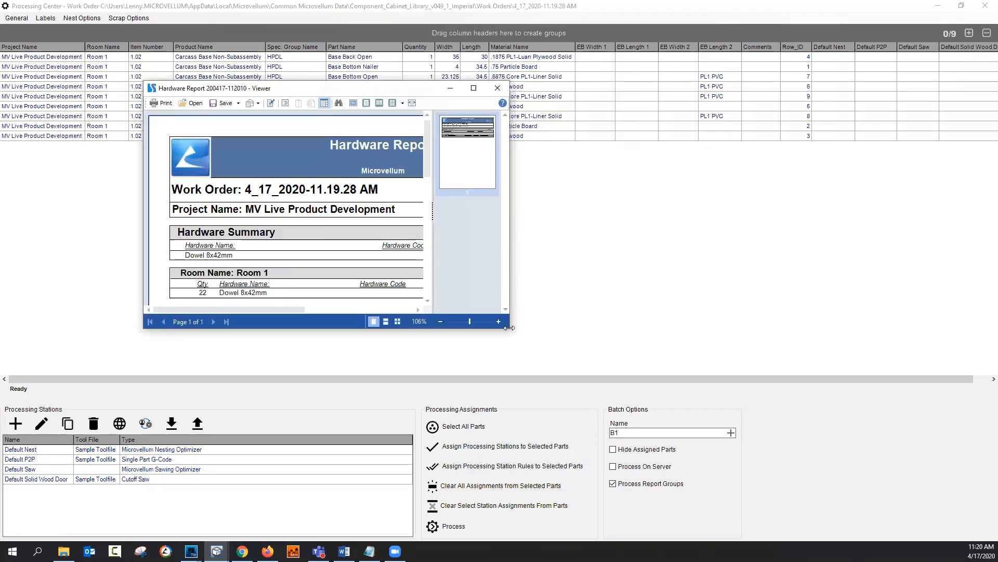
# Step: Enlarge the Hardware Report preview to examine the dowel names and quantities, close the report windows and return to the drawing
pyautogui.moveTo(510, 328); pyautogui.dragTo(905, 495)
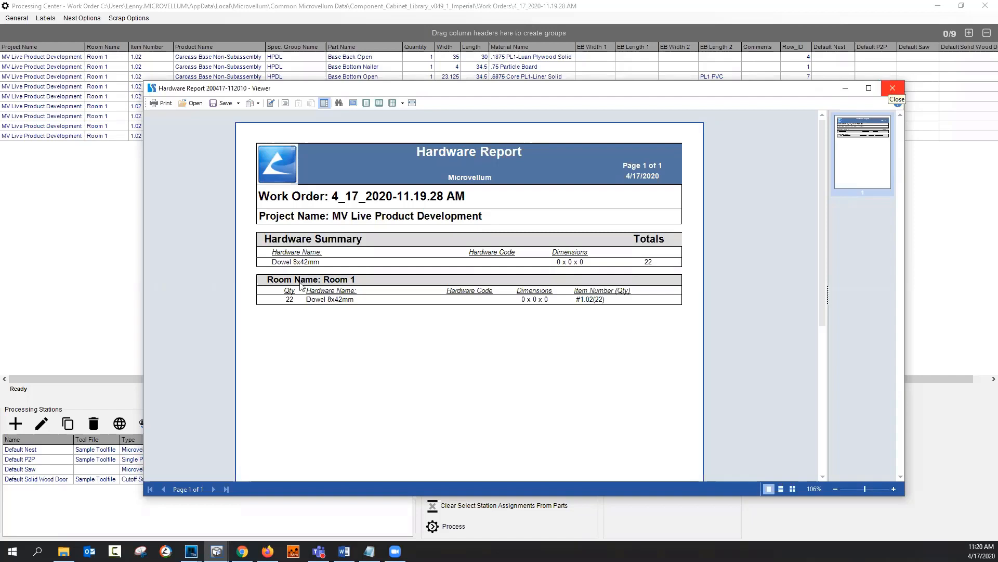
pyautogui.click(892, 88)
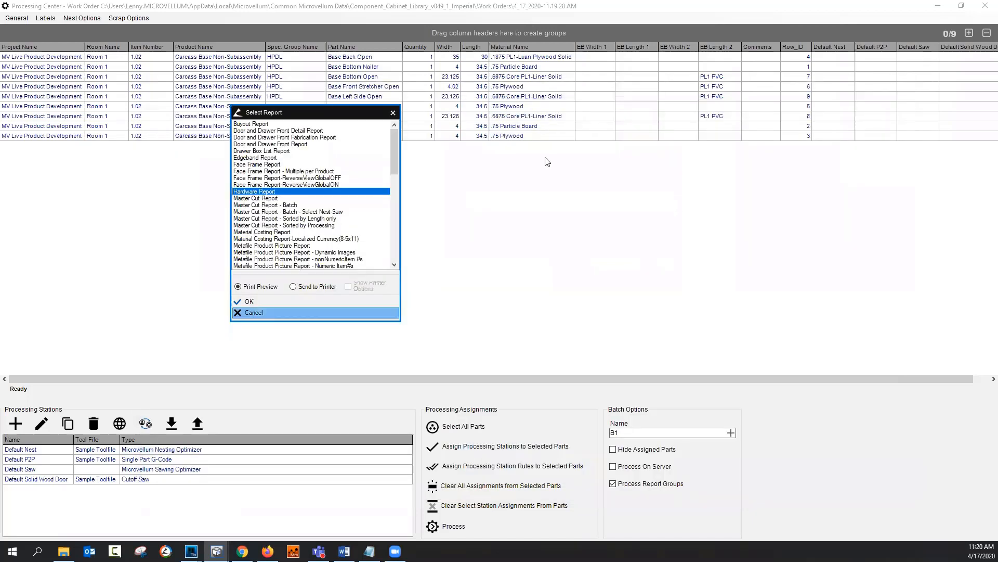
pyautogui.click(253, 313)
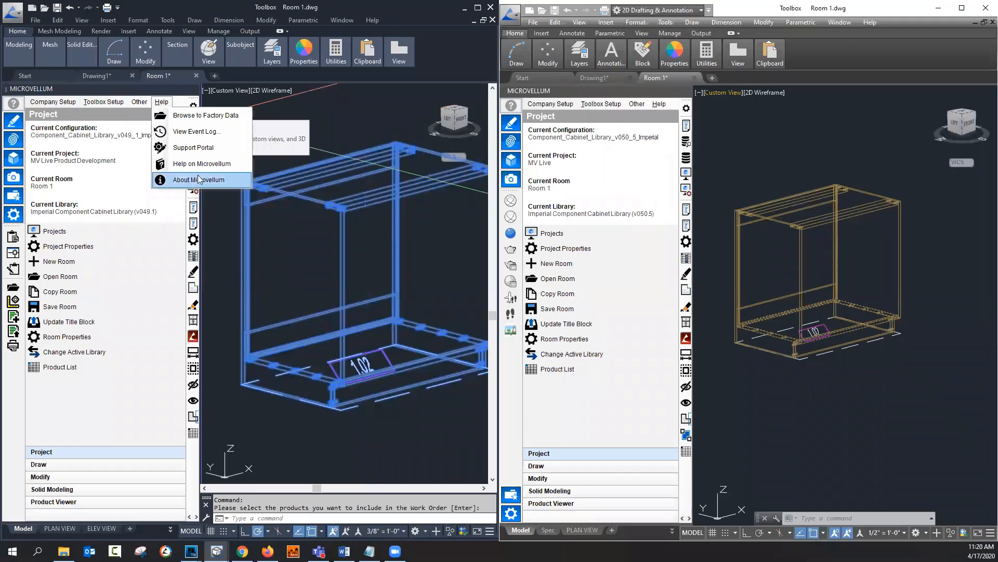
# Step: Review the list of licensed software features in the About Microvellum information, and return to the v049.1 drawing
pyautogui.click(186, 180)
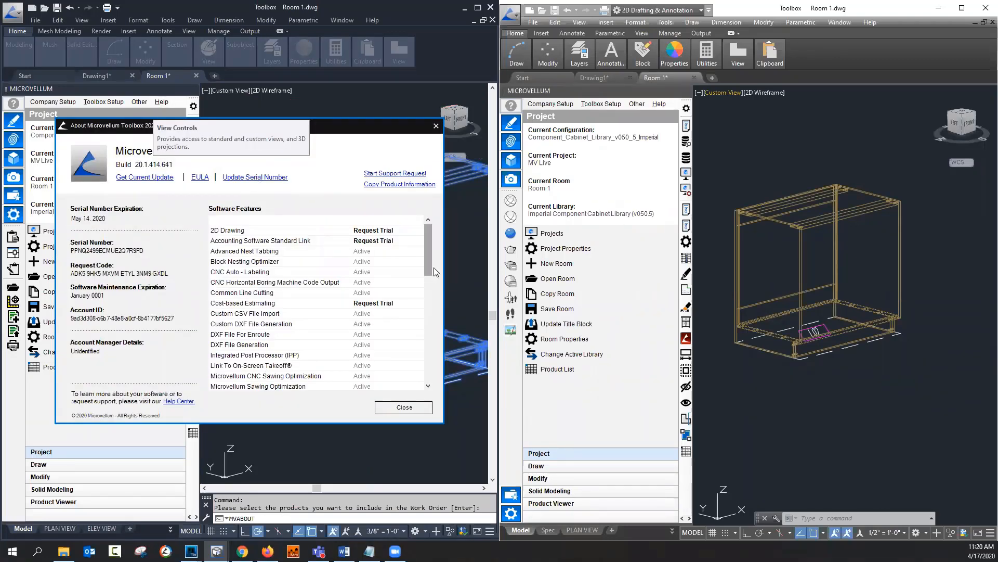
pyautogui.moveTo(428, 250); pyautogui.dragTo(442, 309)
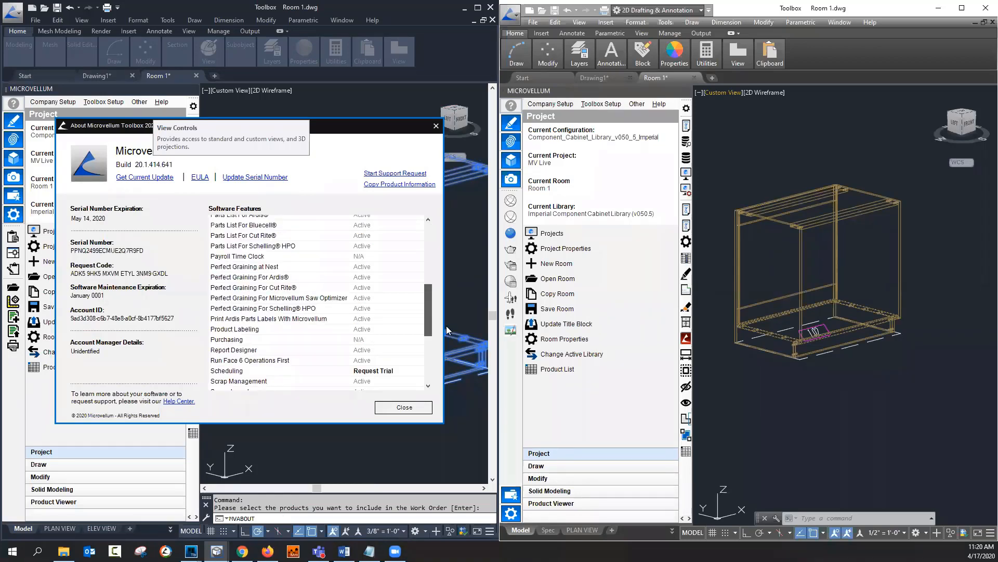
pyautogui.moveTo(446, 326); pyautogui.dragTo(444, 262)
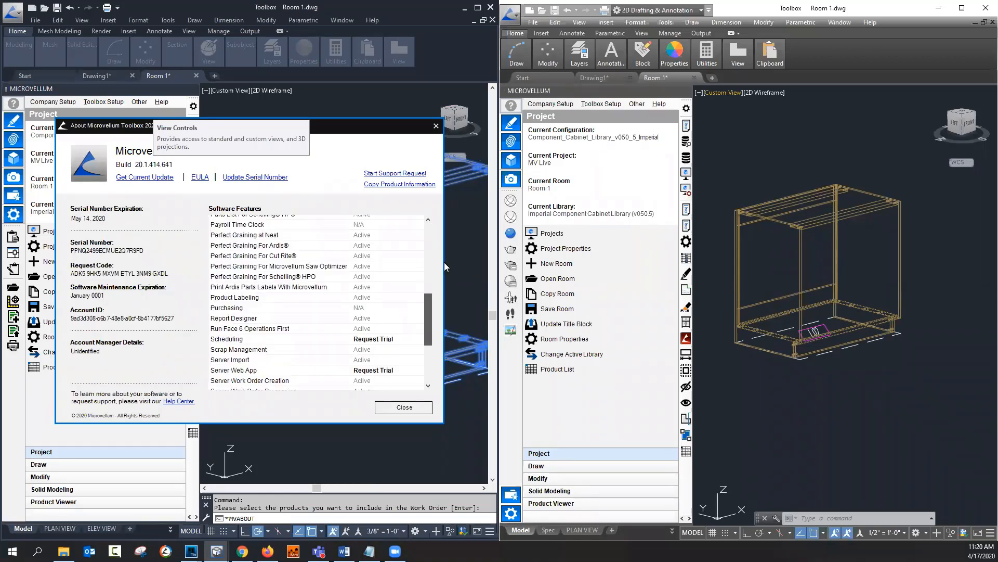
pyautogui.click(436, 125)
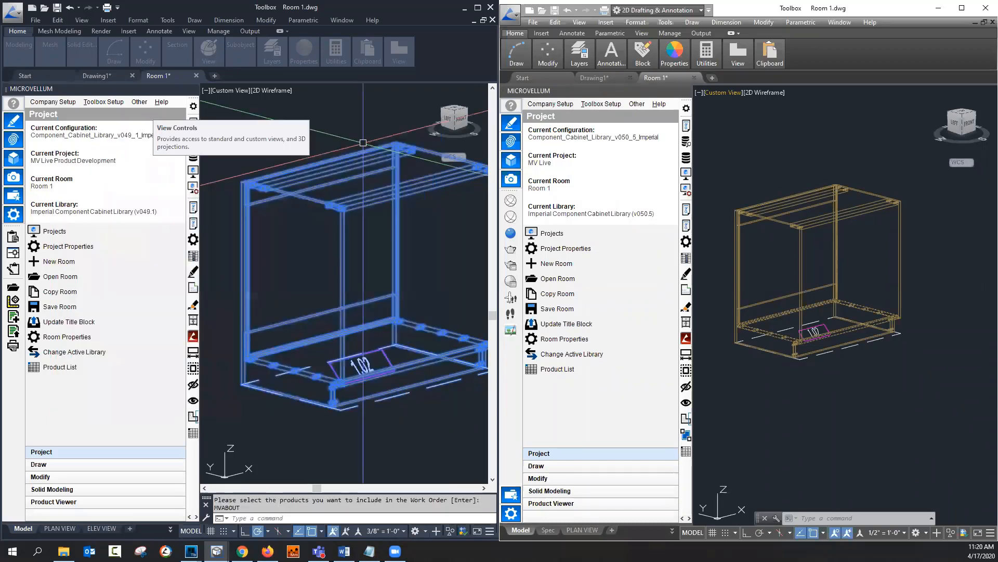
pyautogui.click(315, 102)
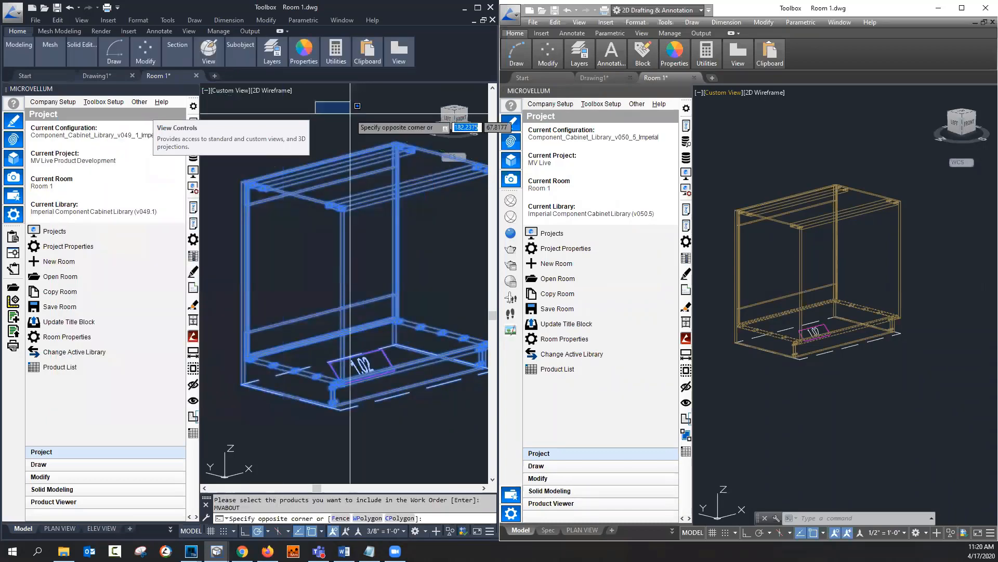
pyautogui.press('Escape')
pyautogui.press('Escape')
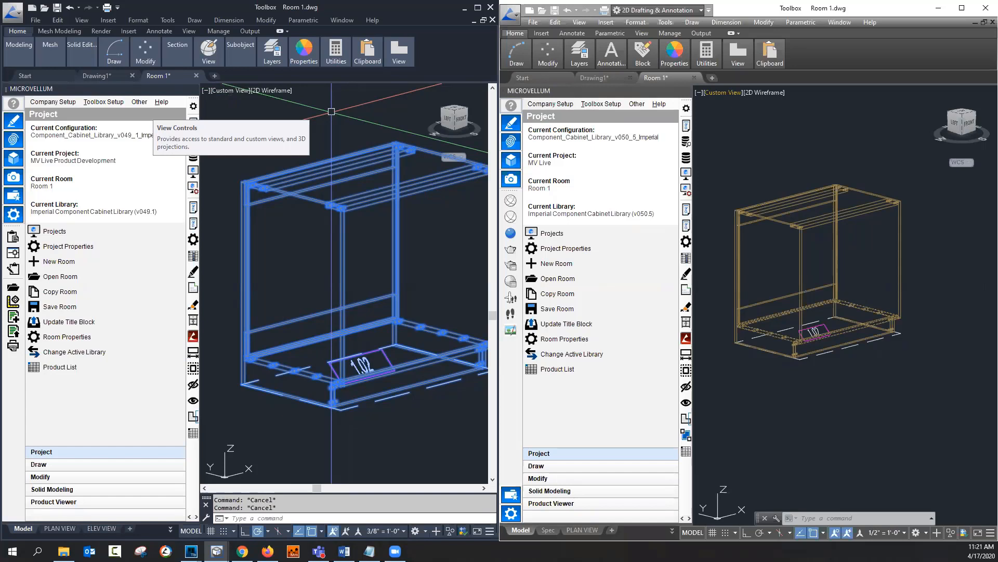
# Step: Launch the Library Designer for the v049.1 library and regenerate the drawing
pyautogui.click(114, 102)
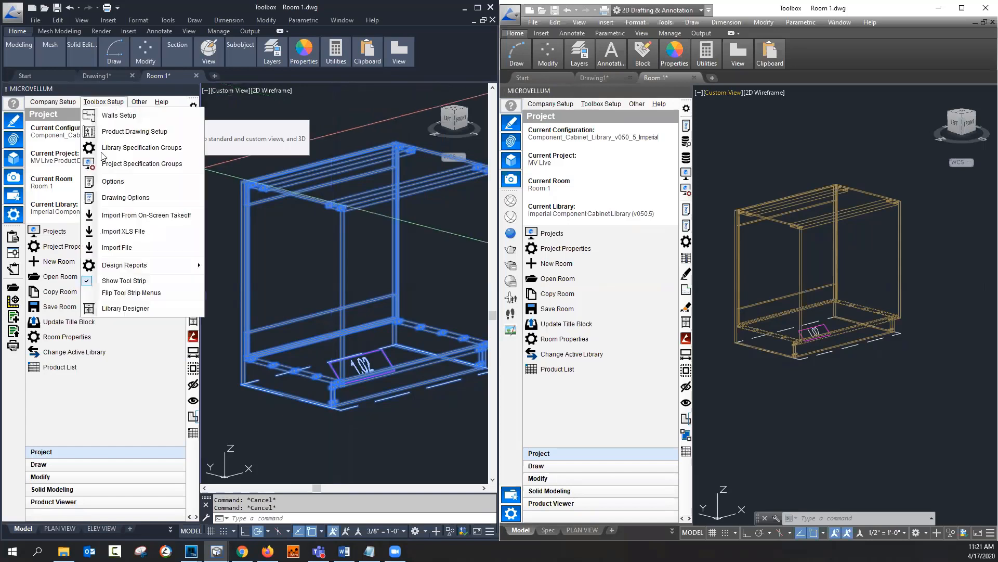
pyautogui.click(126, 309)
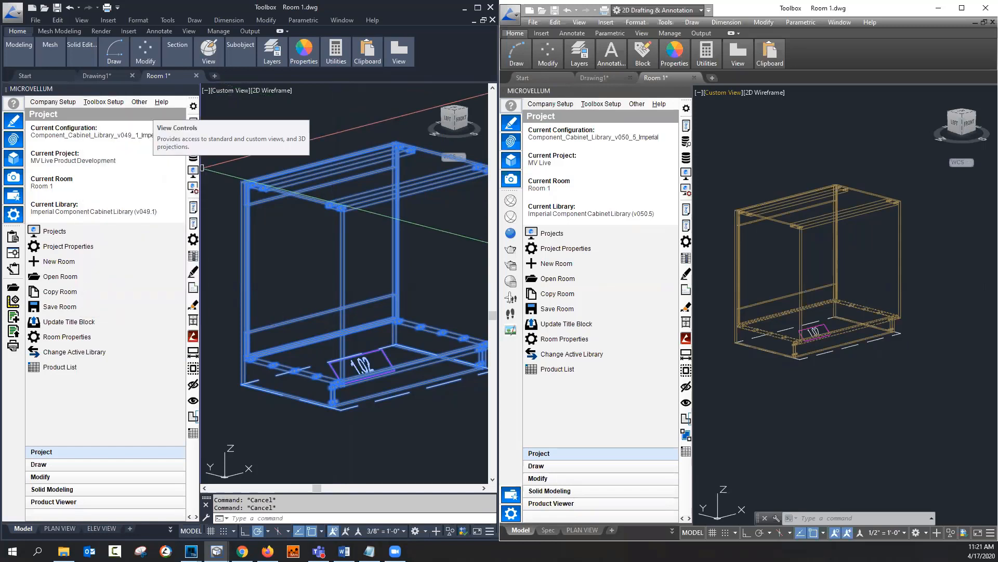
pyautogui.click(226, 271)
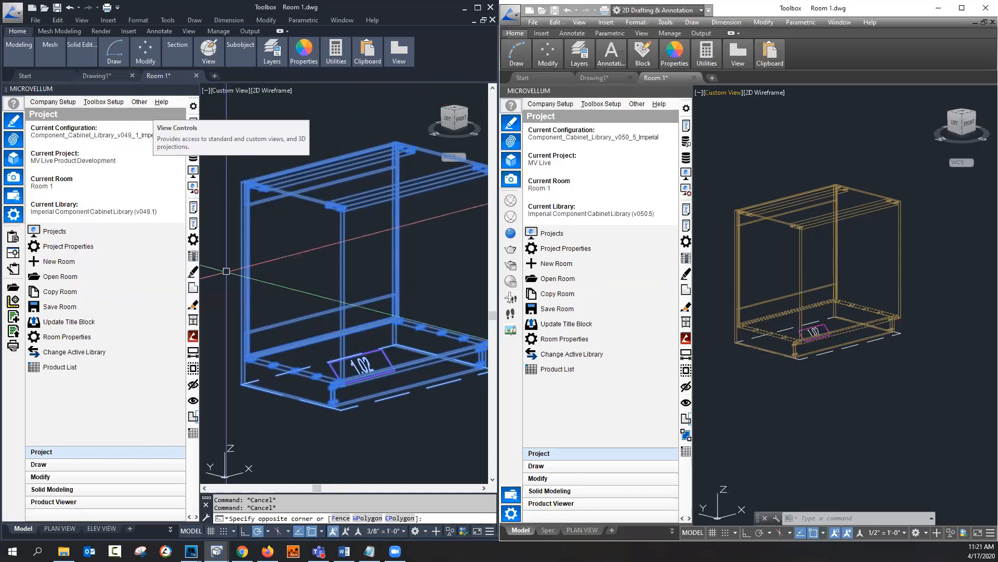
pyautogui.press('Escape')
pyautogui.write('RE')
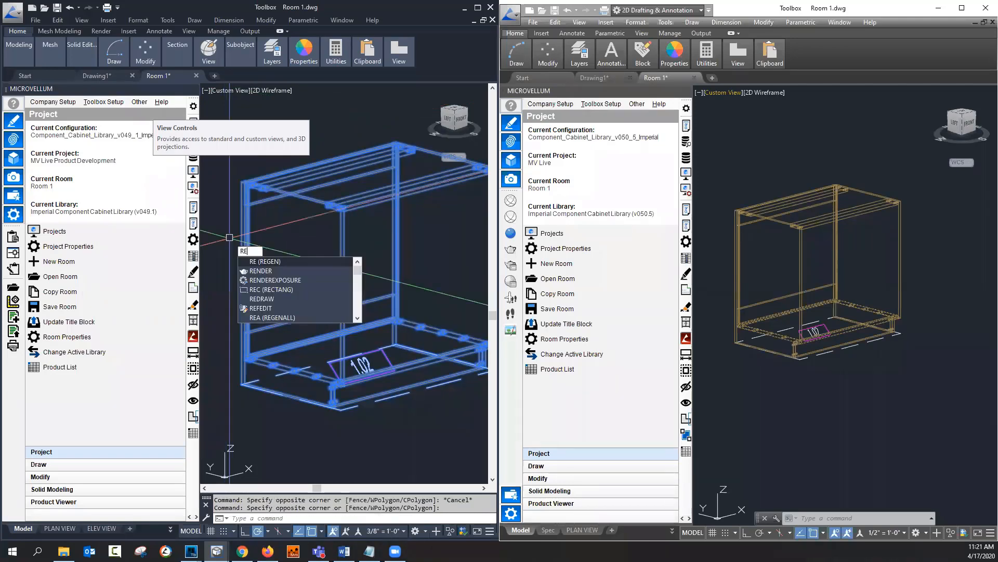
pyautogui.press('Return')
# Step: Reposition and enlarge the Library Designer window, and expand the Products categories of Imperial Component Cabinet Library (v049.1)
pyautogui.click(194, 158)
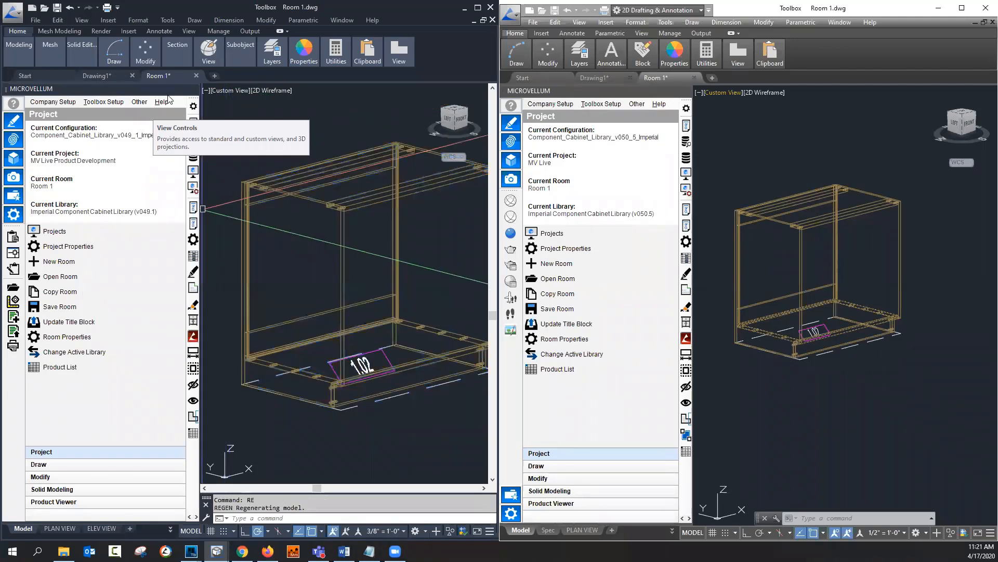
pyautogui.click(191, 7)
pyautogui.click(228, 111)
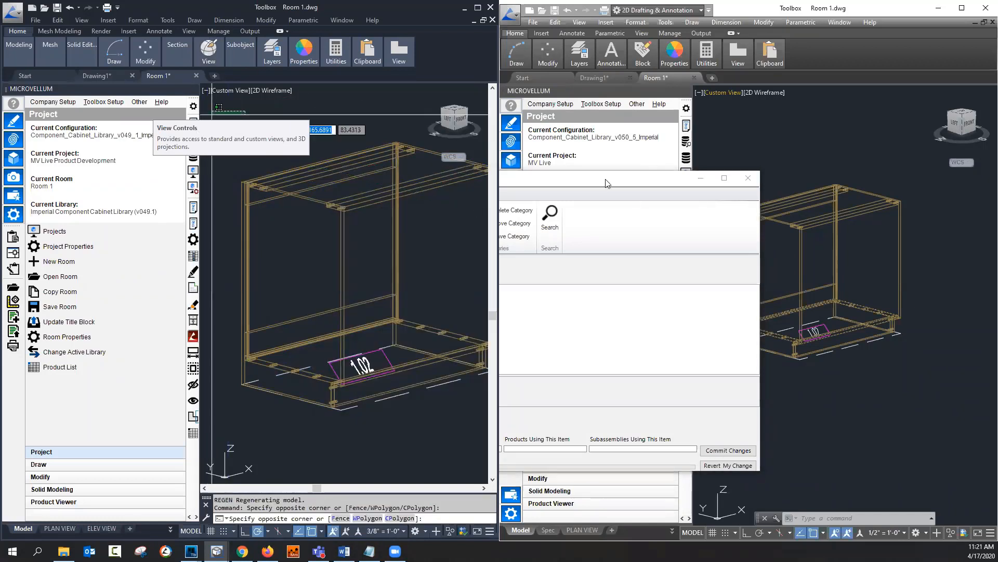
pyautogui.moveTo(605, 179); pyautogui.dragTo(555, 20)
pyautogui.doubleClick(612, 92)
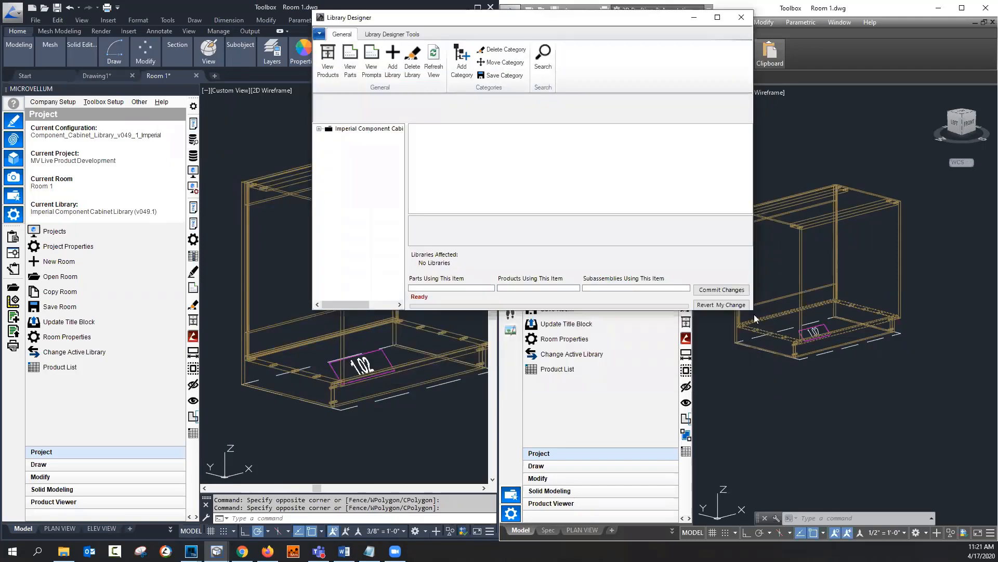
pyautogui.moveTo(755, 314); pyautogui.dragTo(982, 496)
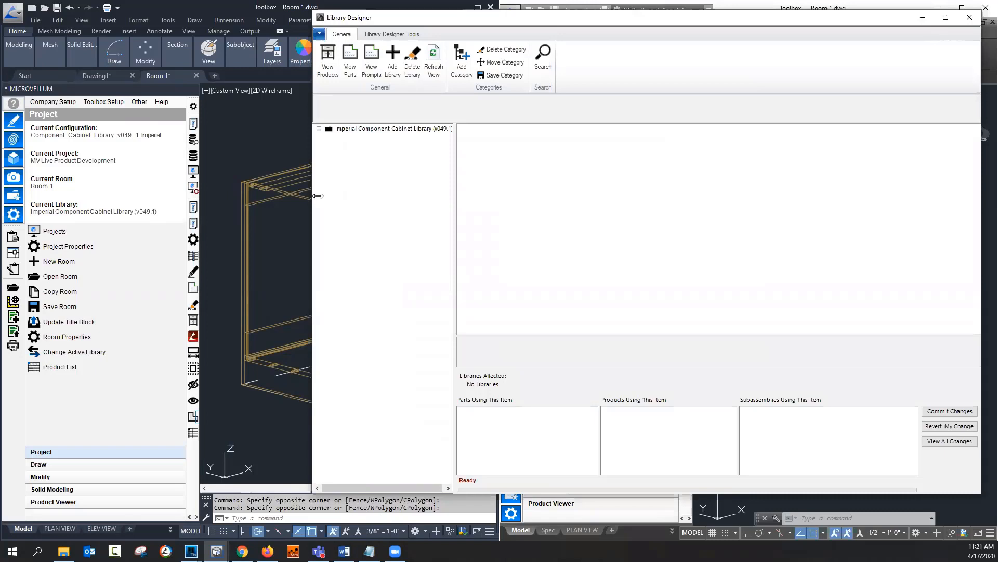
pyautogui.moveTo(318, 196); pyautogui.dragTo(107, 196)
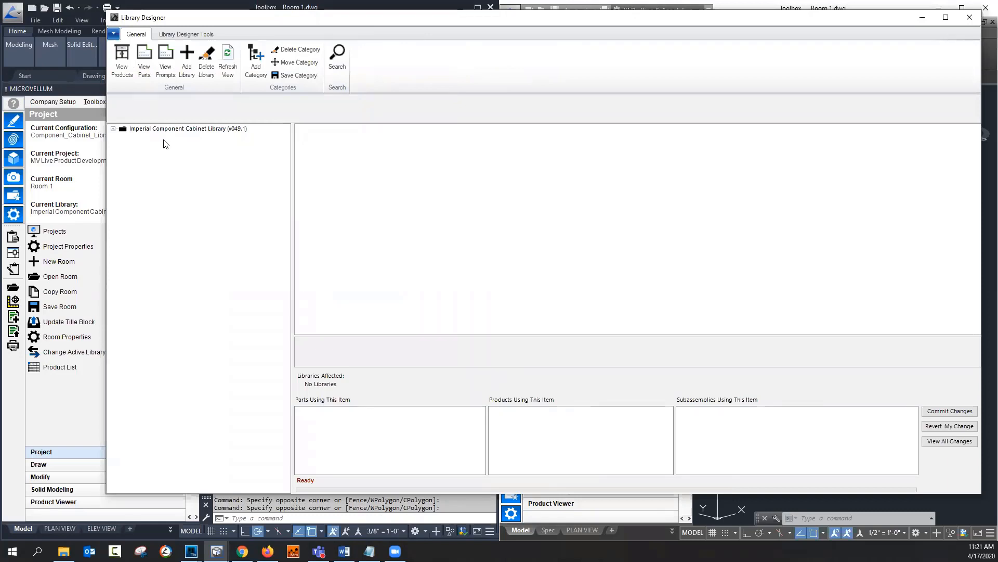
pyautogui.click(114, 129)
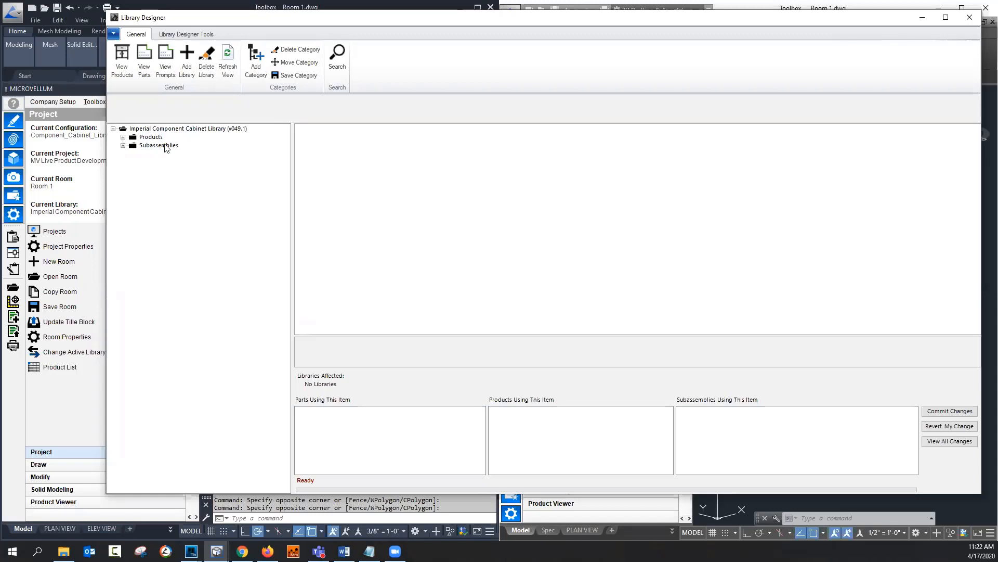
pyautogui.click(124, 137)
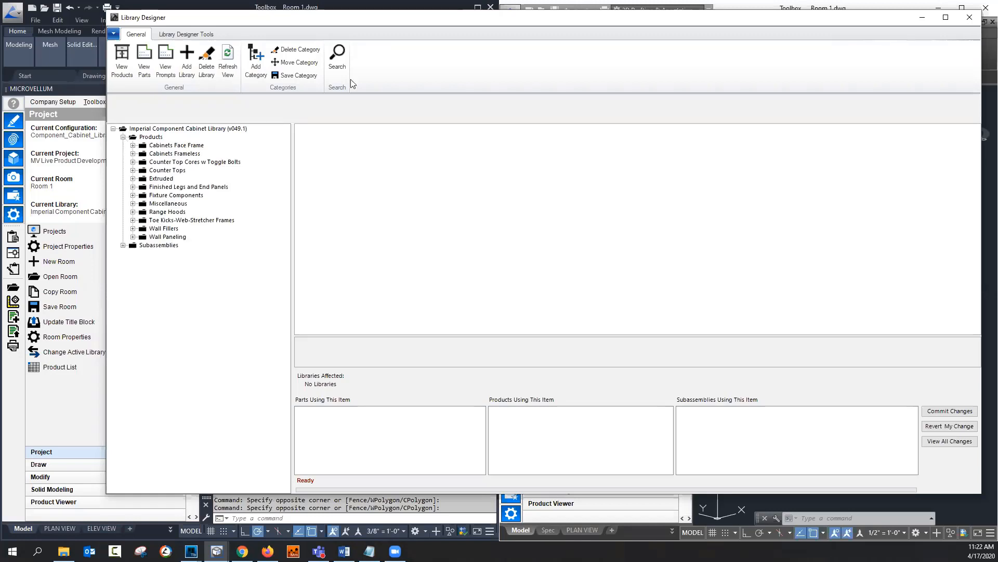
# Step: Start a library-wide find and replace with "CONST3[Left Dowel Holes (Auto Space)]" from Formulas.txt as the search text, including its quotation marks
pyautogui.click(340, 60)
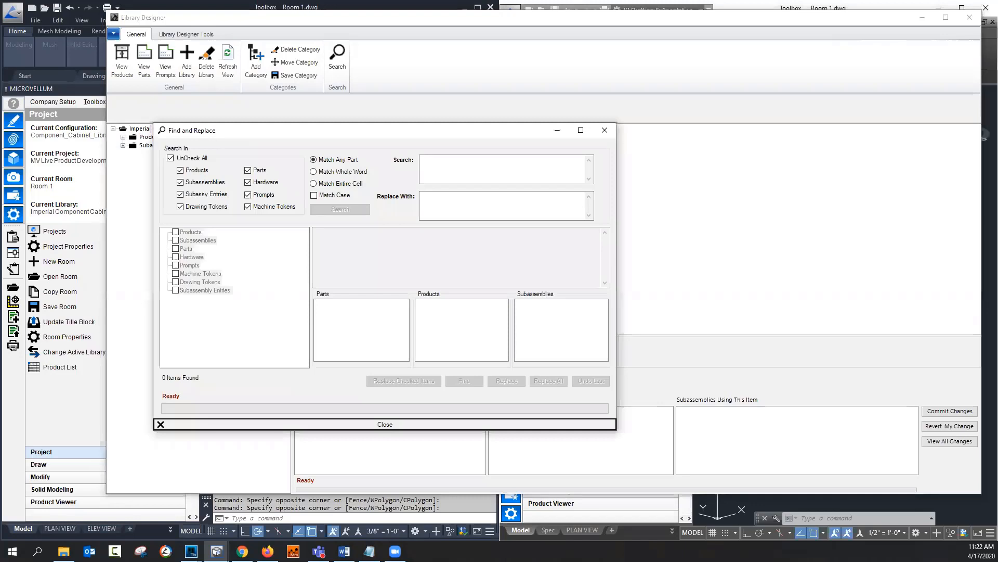
pyautogui.hotkey('alt', 'Tab')
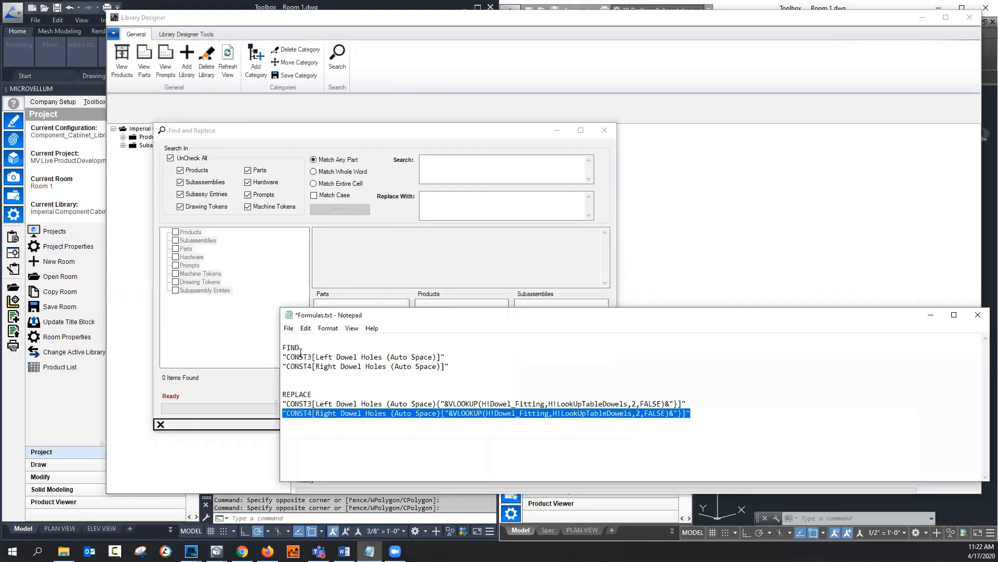
pyautogui.moveTo(282, 357); pyautogui.dragTo(446, 357)
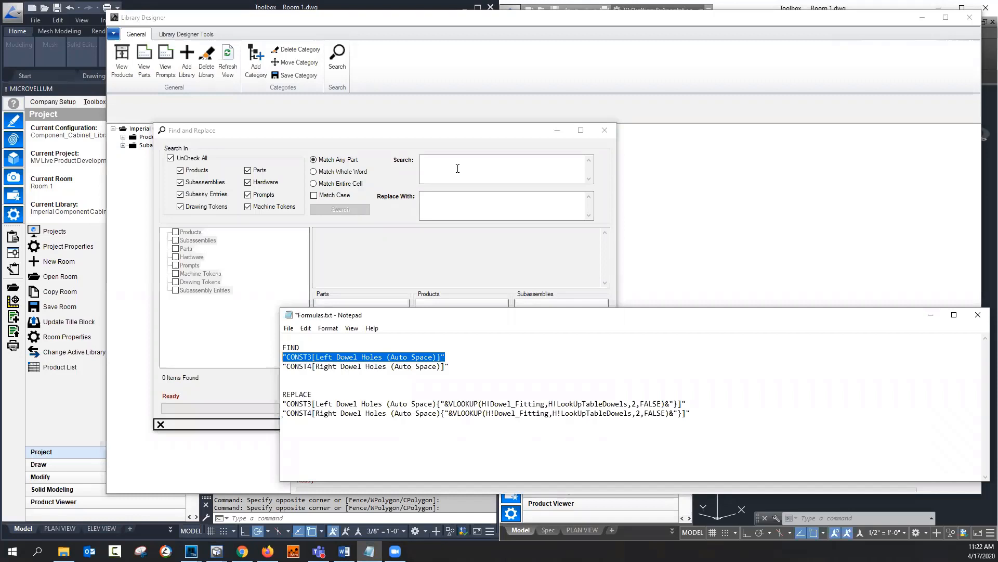
pyautogui.hotkey('ctrl', 'c')
pyautogui.hotkey('alt', 'Tab')
pyautogui.hotkey('ctrl', 'v')
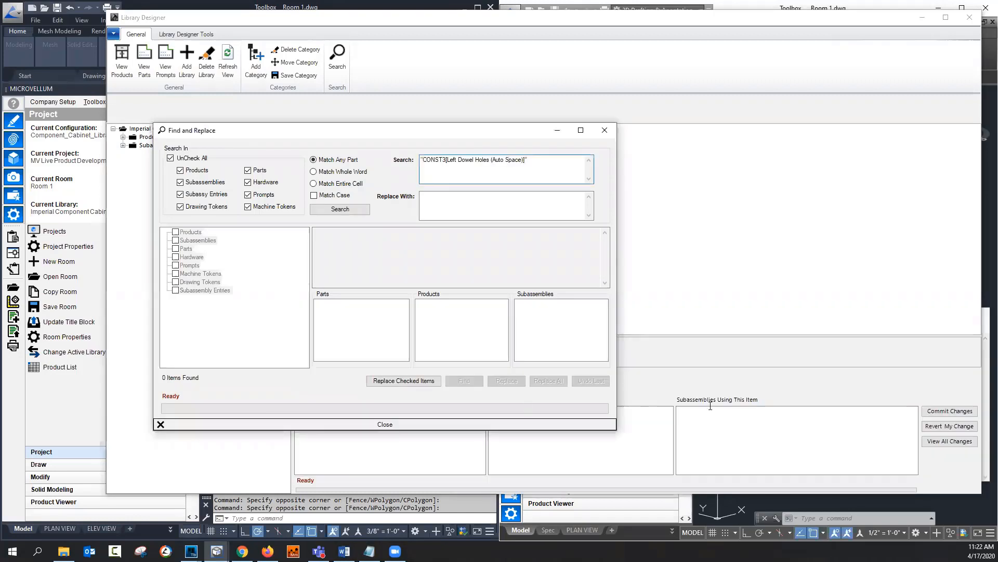
# Step: Set the replacement text to the CONST3 formula from Formulas.txt: "CONST3[Left Dowel Holes (Auto Space){"&VLOOKUP(H!Dowel_Fitting,H!LookUpTableDowels,2,FALSE)&"}]"
pyautogui.hotkey('alt', 'Tab')
pyautogui.moveTo(687, 404); pyautogui.dragTo(283, 406)
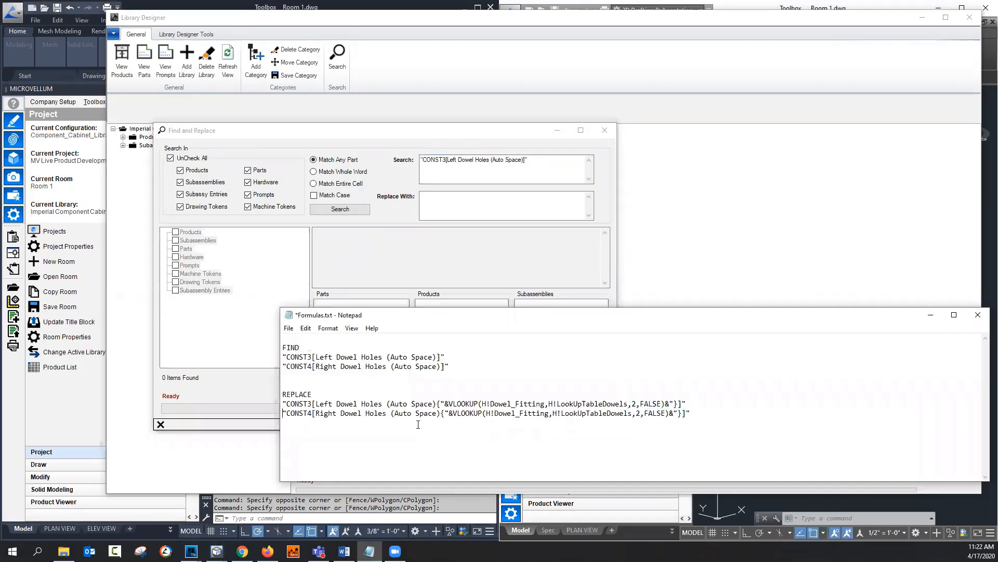
pyautogui.click(462, 210)
pyautogui.hotkey('ctrl', 'v')
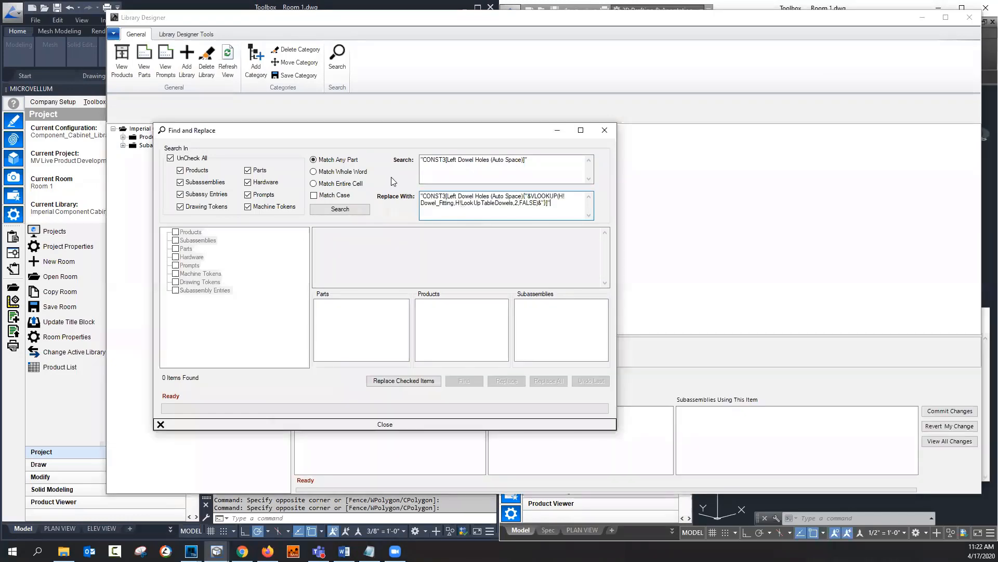
# Step: Try the Match Whole Word and Match Entire Cell options, highlight H!LookUpTableDowels in the replacement text, and return to Match Any Part
pyautogui.click(314, 172)
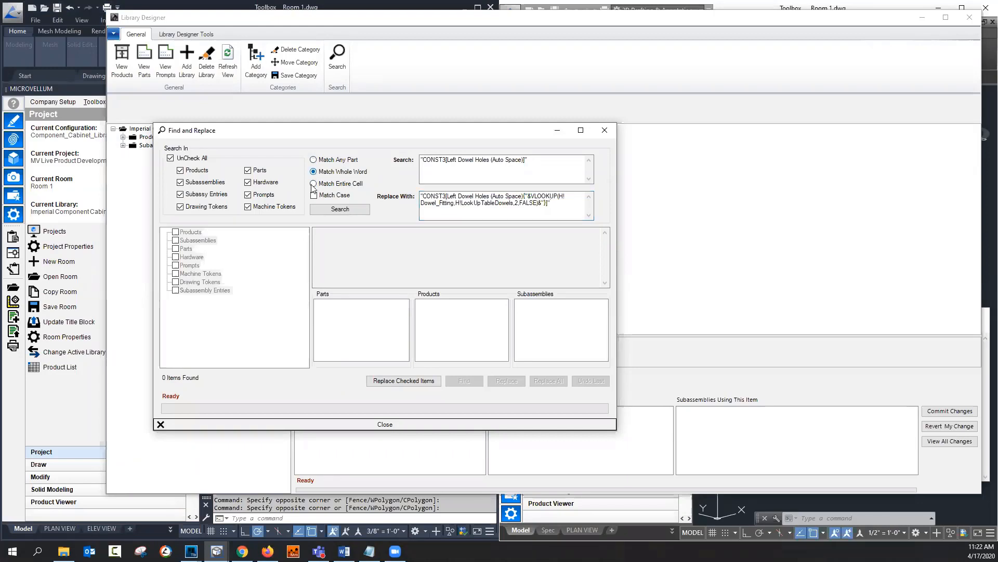
pyautogui.click(314, 183)
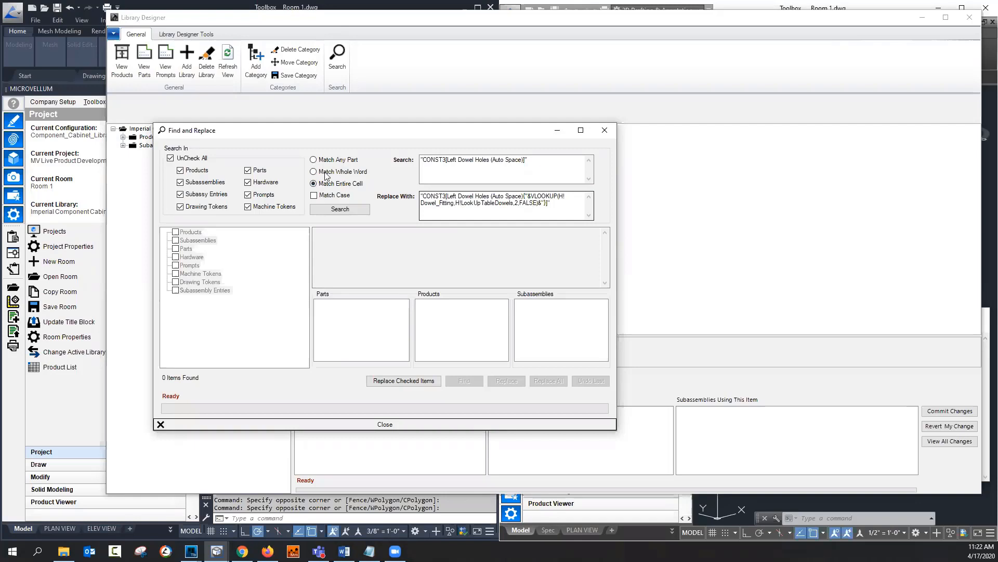
pyautogui.click(349, 174)
pyautogui.doubleClick(496, 203)
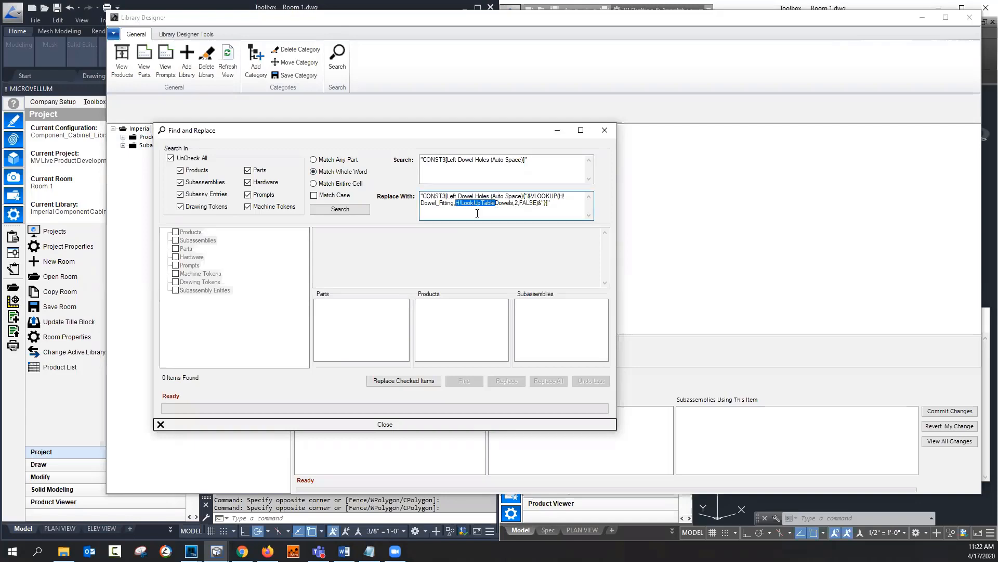
pyautogui.hotkey('shift', 'Right')
pyautogui.hotkey('shift', 'Right')
pyautogui.hotkey('shift', 'Right')
pyautogui.hotkey('shift', 'Right')
pyautogui.hotkey('shift', 'Right')
pyautogui.hotkey('shift', 'Right')
pyautogui.click(376, 161)
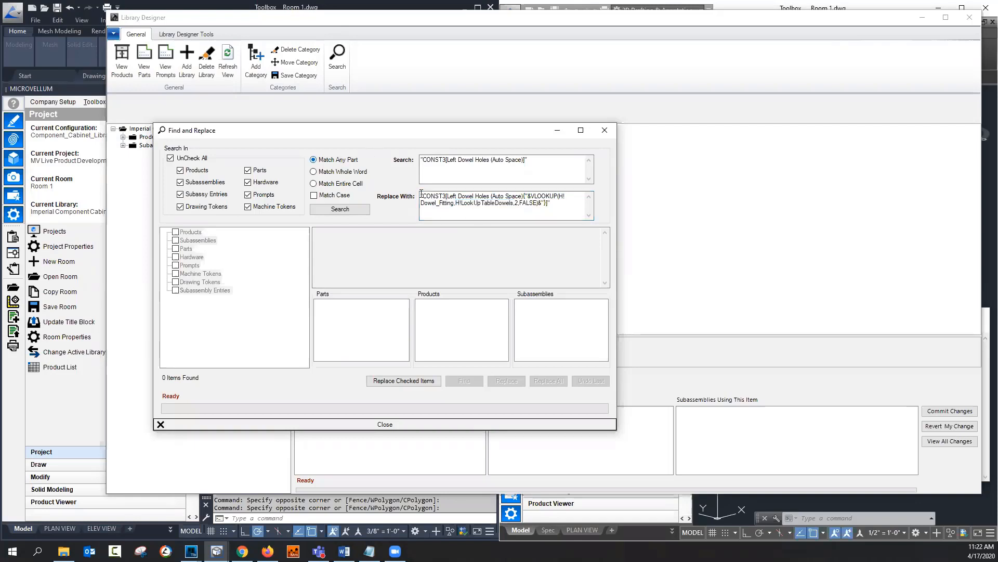
# Step: Search the library for the CONST3 text and expand the Machine Tokens results in an enlarged Find and Replace window
pyautogui.click(346, 211)
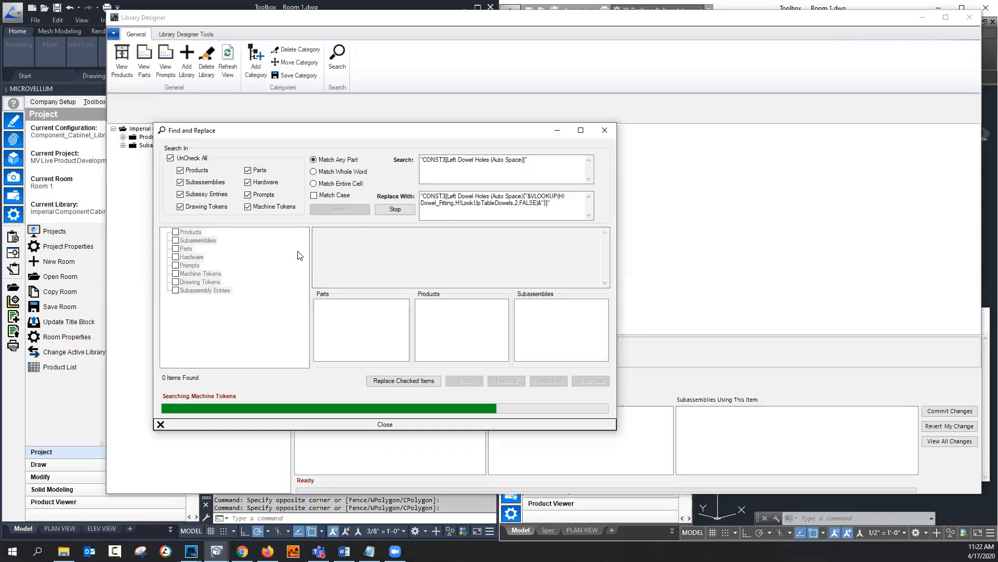
pyautogui.click(168, 249)
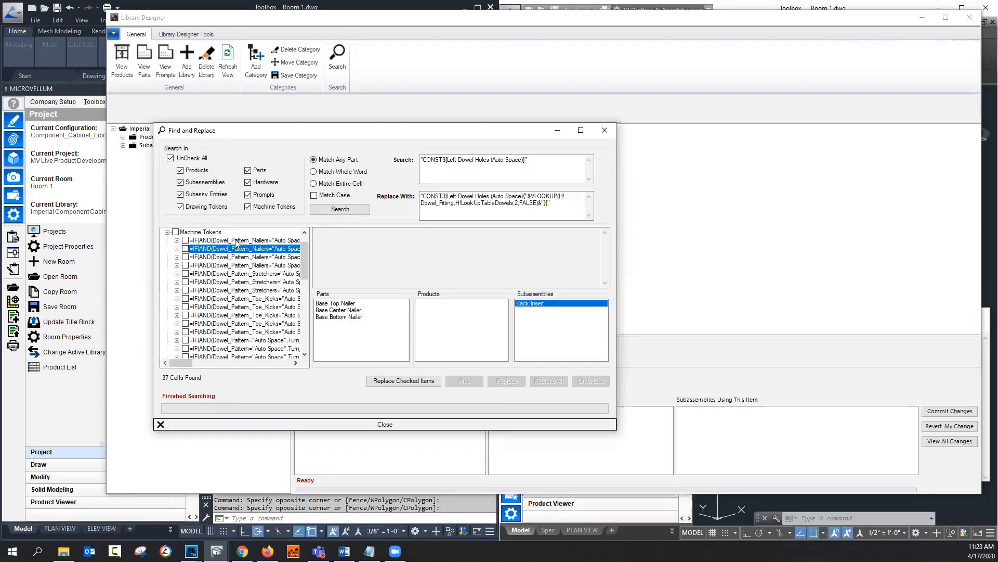
pyautogui.click(245, 265)
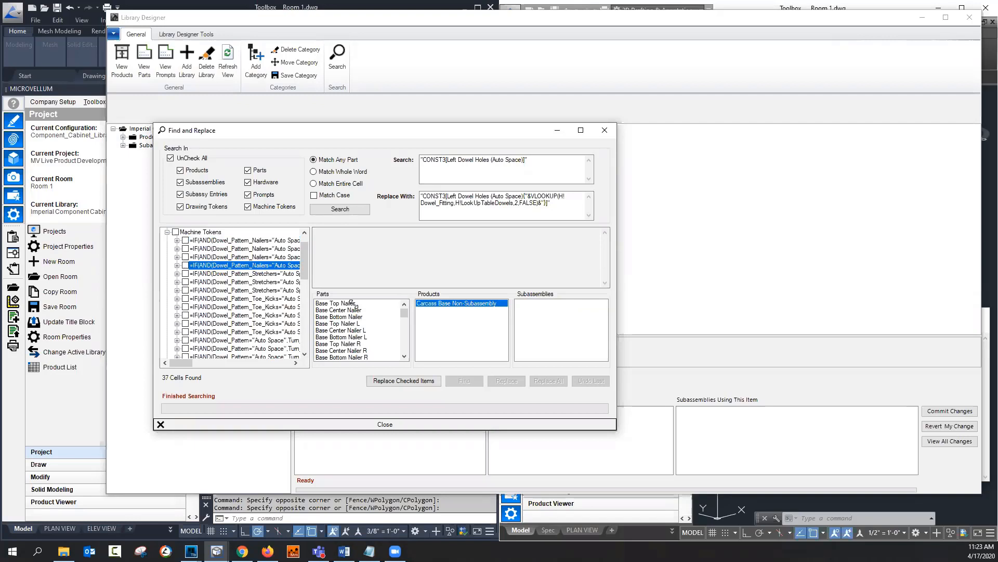
pyautogui.moveTo(617, 430); pyautogui.dragTo(810, 469)
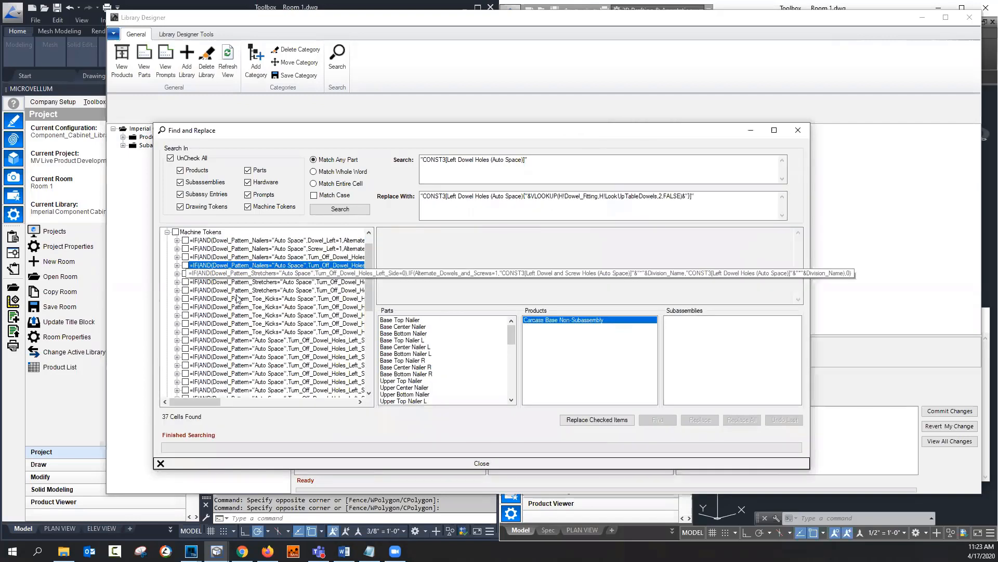
# Step: Examine which parts, products and subassemblies use the found toe kick and Auto Space dowel pattern tokens, including the fixed shelf parts
pyautogui.click(238, 298)
pyautogui.click(244, 340)
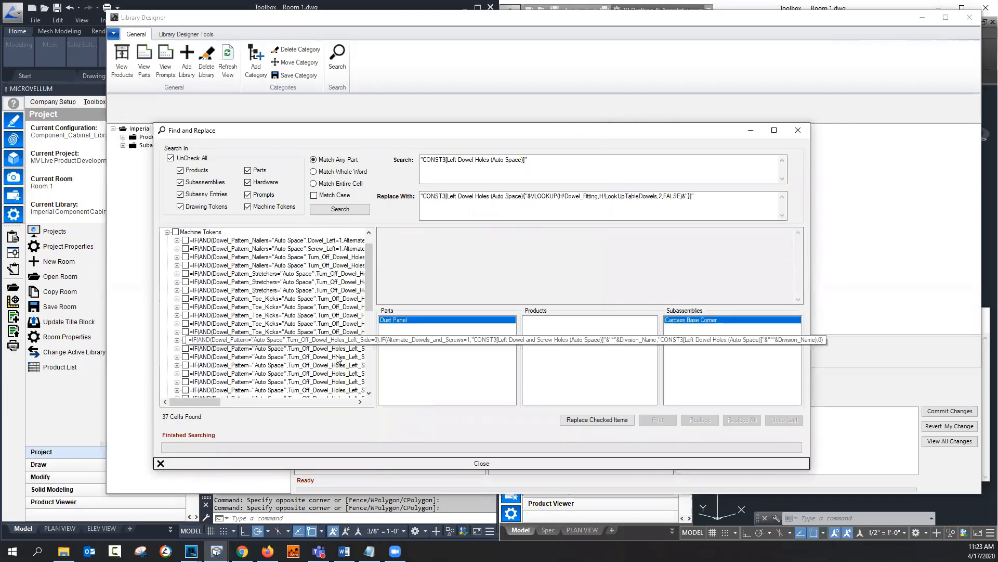
pyautogui.click(272, 350)
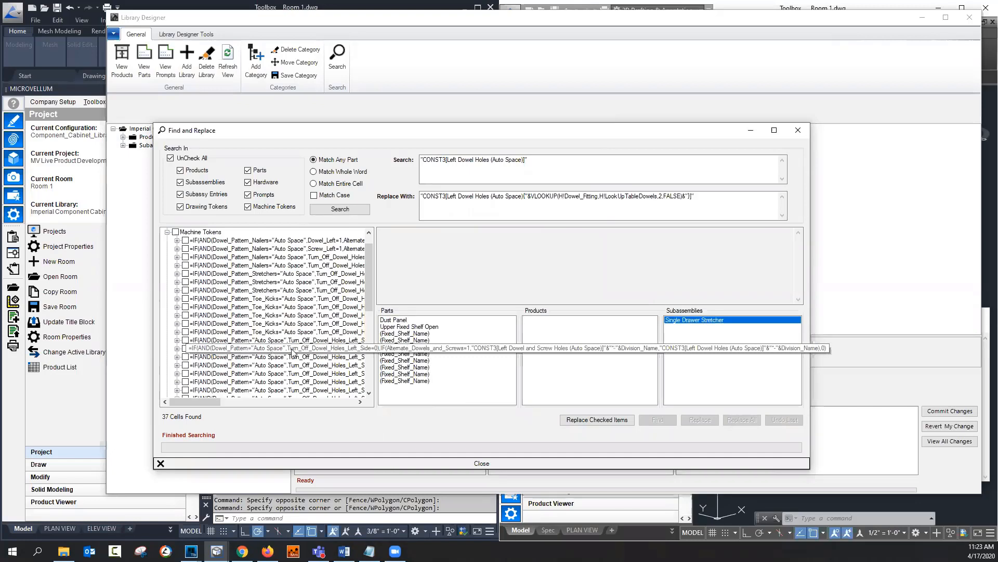
pyautogui.click(272, 366)
pyautogui.click(270, 383)
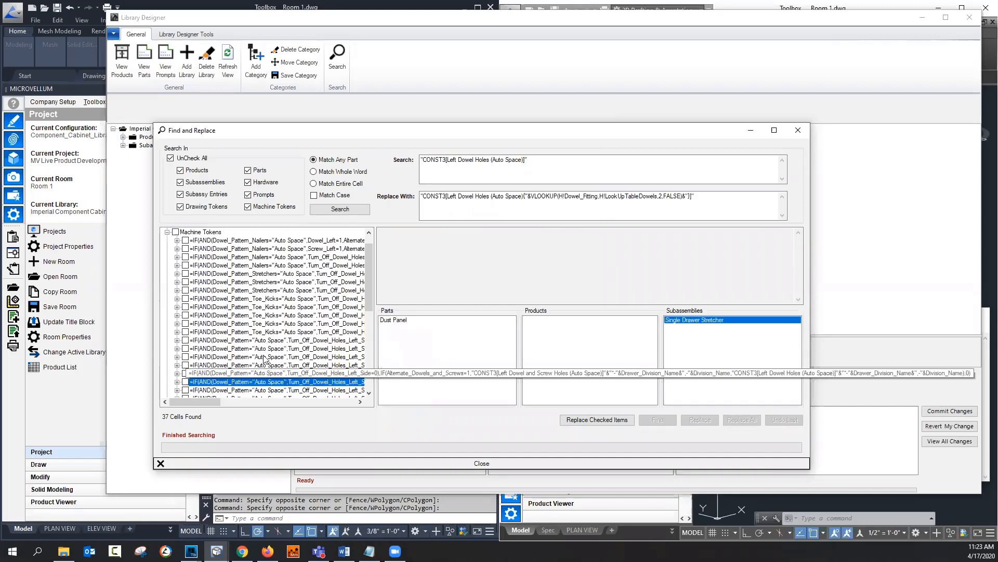
pyautogui.click(264, 359)
pyautogui.click(407, 321)
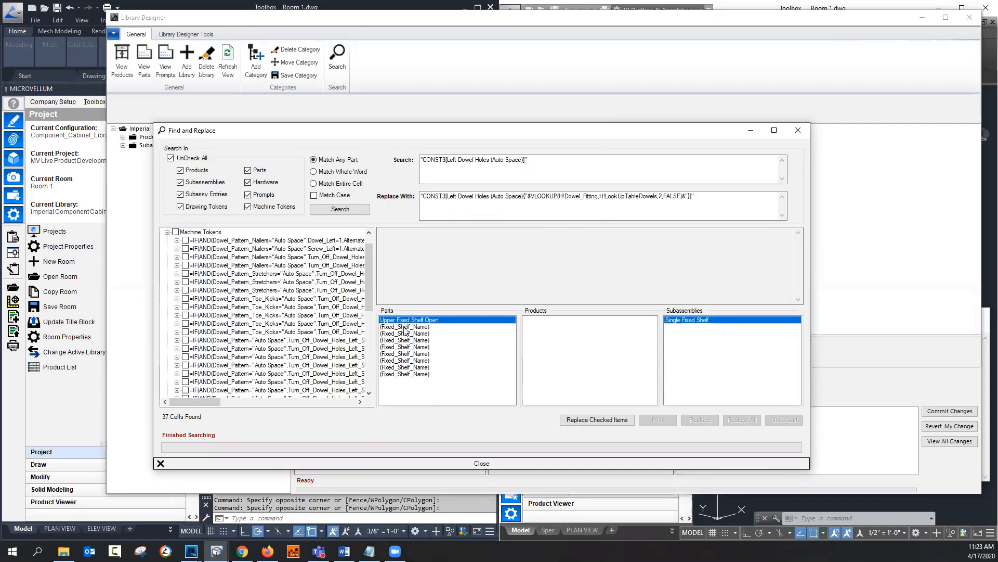
pyautogui.click(405, 340)
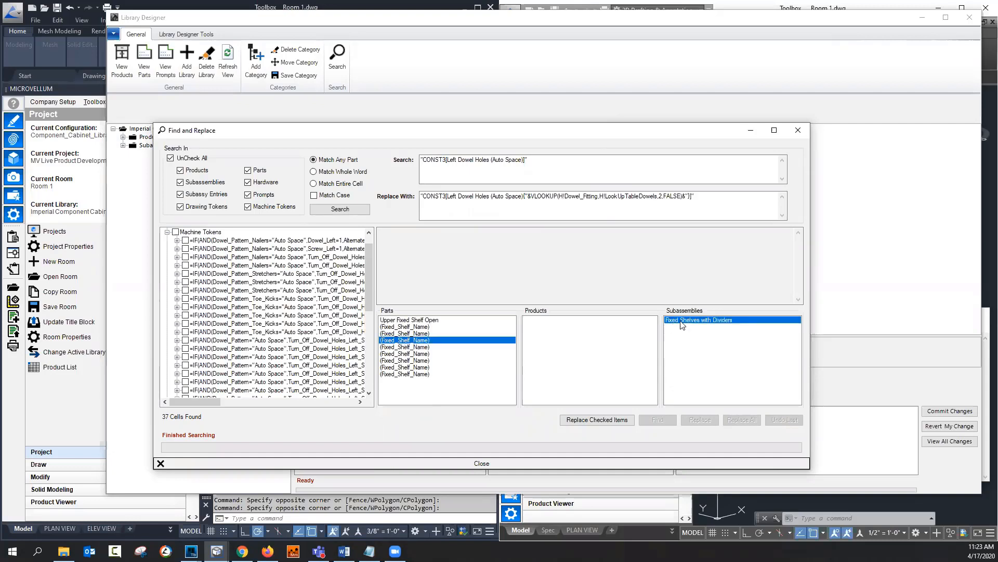
pyautogui.press('Down')
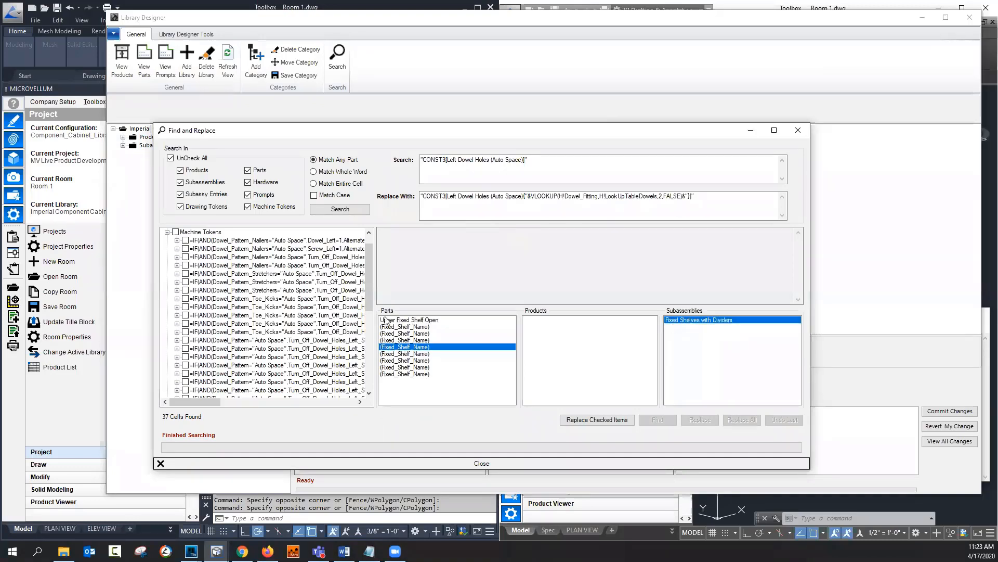
# Step: Examine the parts and parent items behind the stretcher, toe kick and inset side deduction tokens, checking individual Rear and Front Toe Kick parts
pyautogui.click(221, 290)
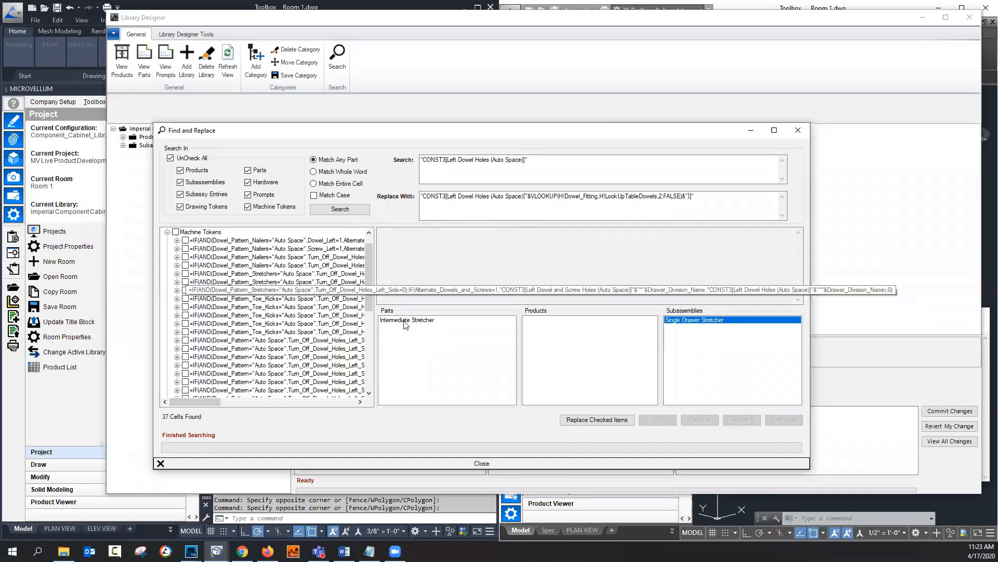
pyautogui.click(224, 316)
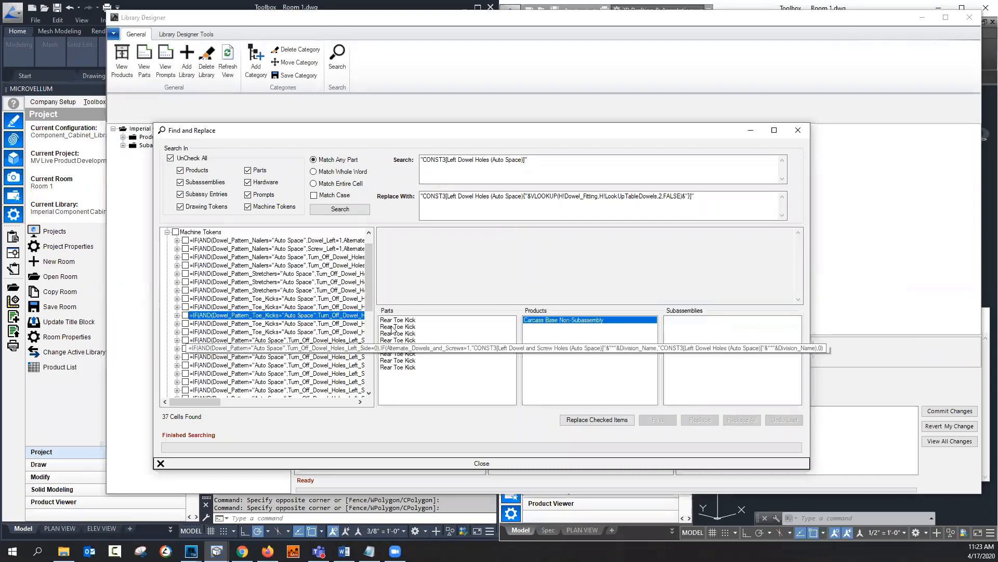
pyautogui.click(408, 333)
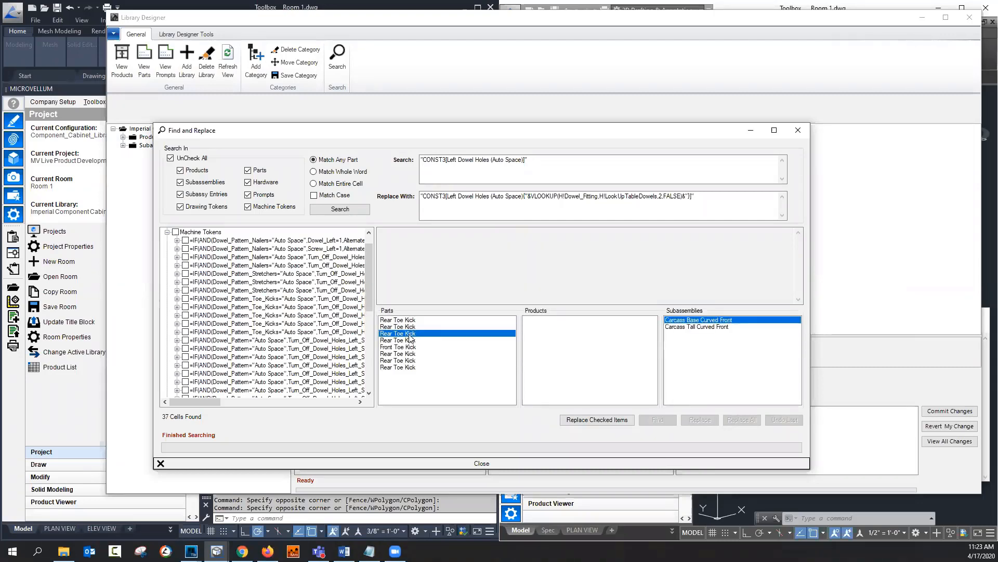
pyautogui.click(405, 340)
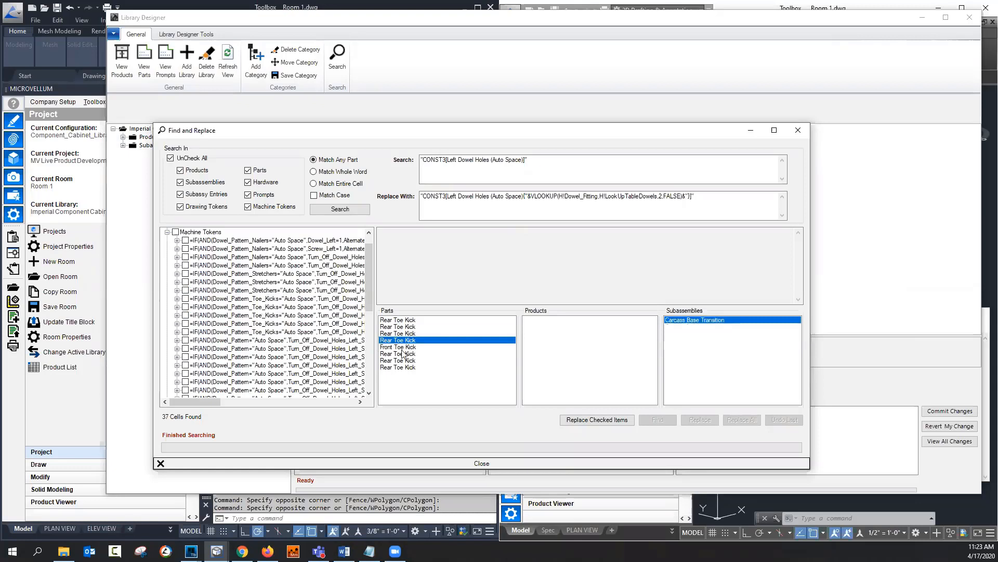
pyautogui.click(403, 347)
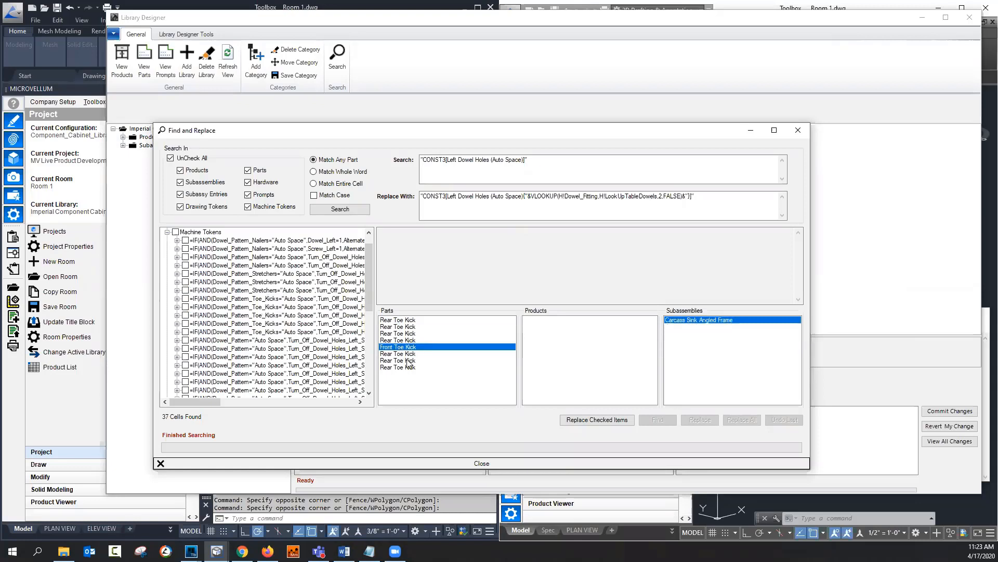
pyautogui.click(406, 353)
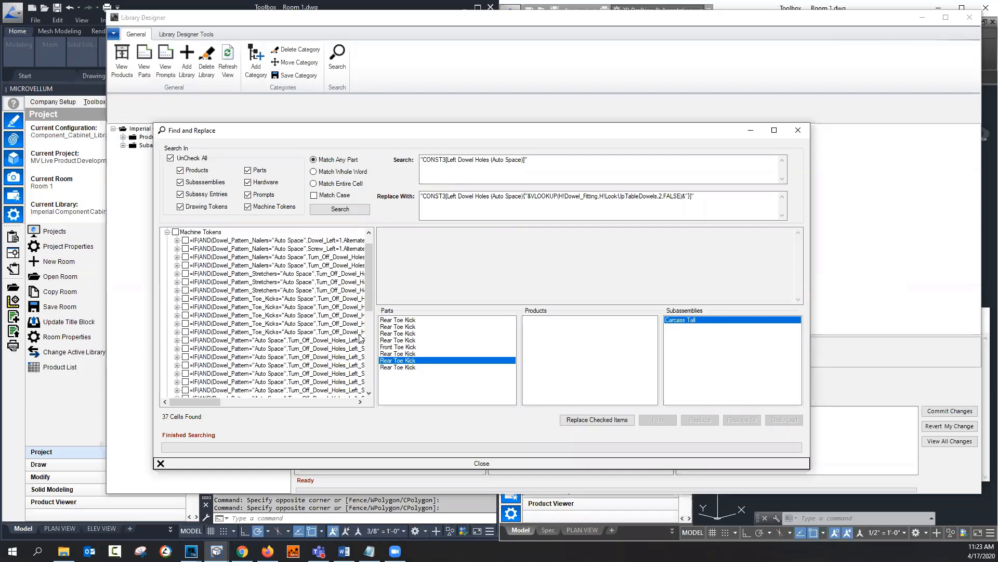
pyautogui.click(406, 367)
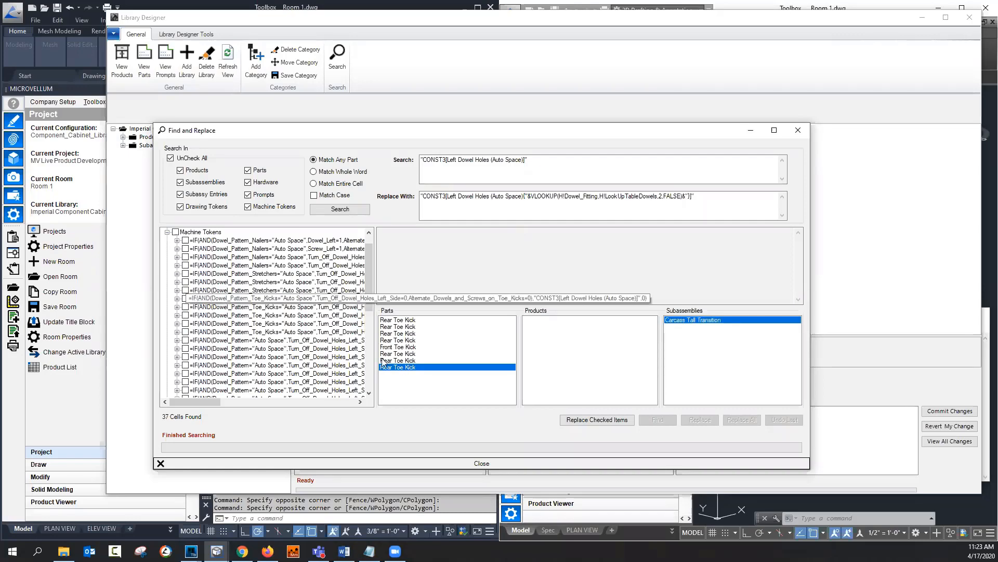
pyautogui.scroll(-3, 325, 346)
pyautogui.scroll(-4, 308, 352)
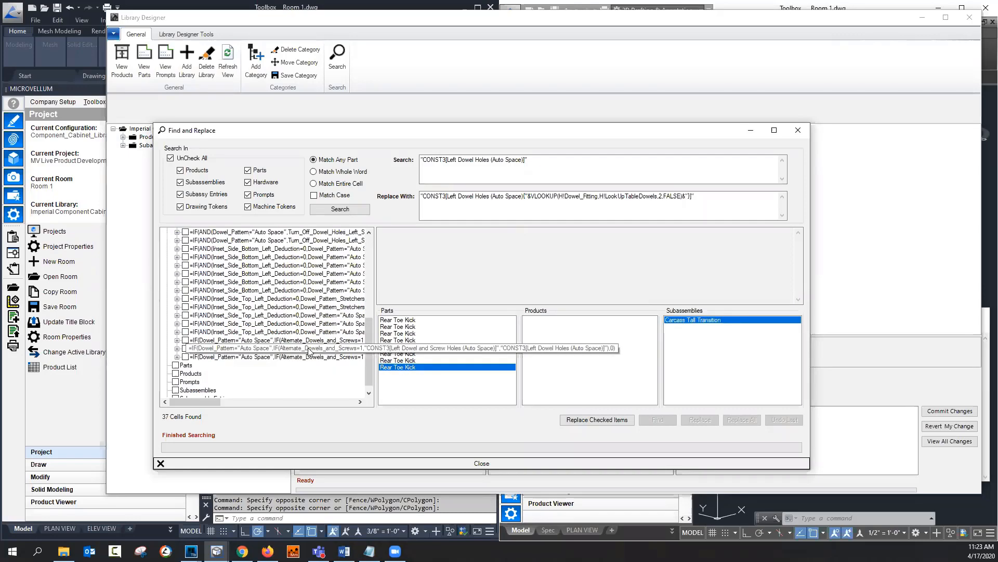
pyautogui.click(308, 349)
pyautogui.click(302, 316)
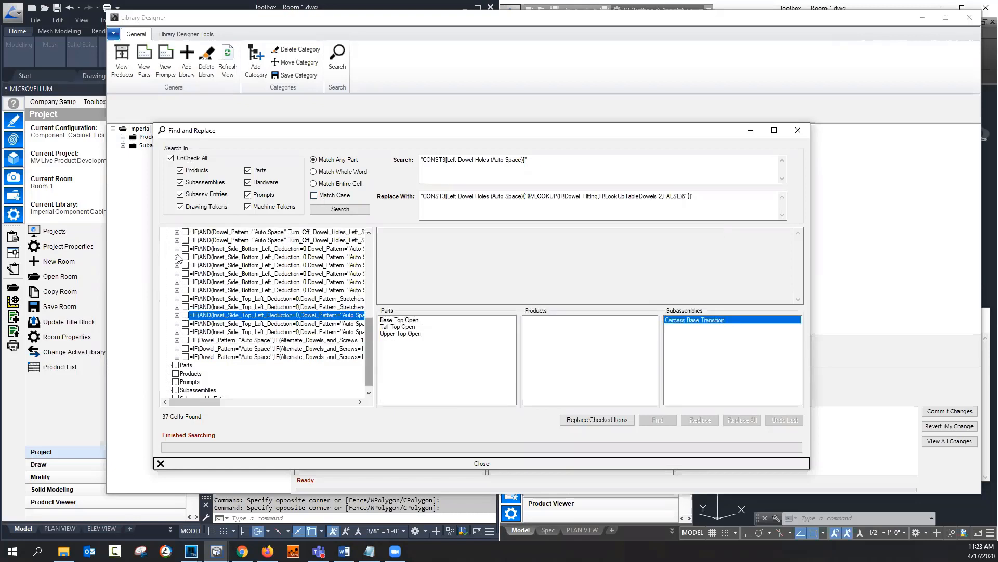
# Step: Check all found Machine Tokens and replace their CONST3 text with the dowel lookup formula
pyautogui.scroll(5, 182, 257)
pyautogui.click(585, 420)
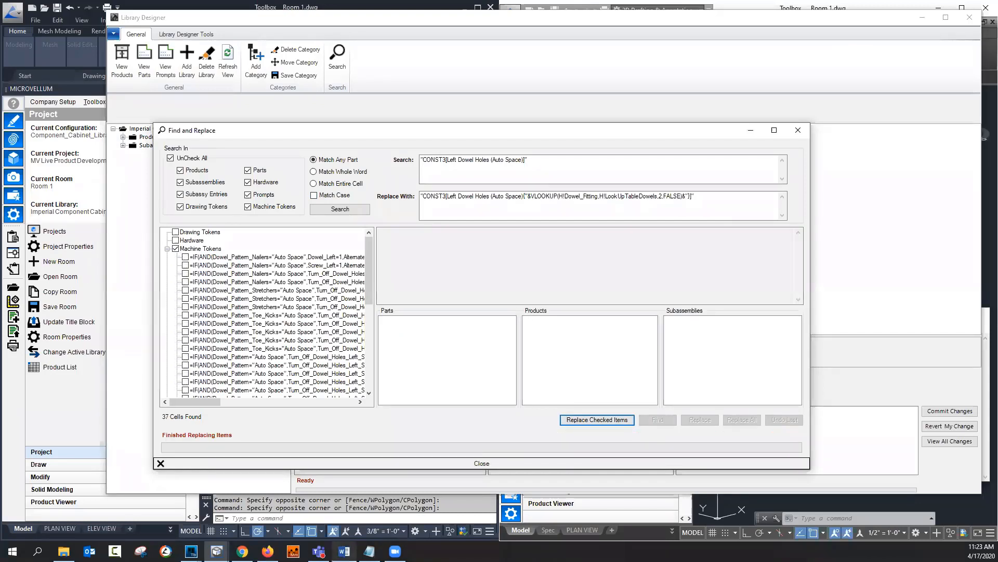
# Step: Set the search text to "CONST4[Right Dowel Holes (Auto Space)]" from Formulas.txt, including its quotation marks
pyautogui.moveTo(343, 551)
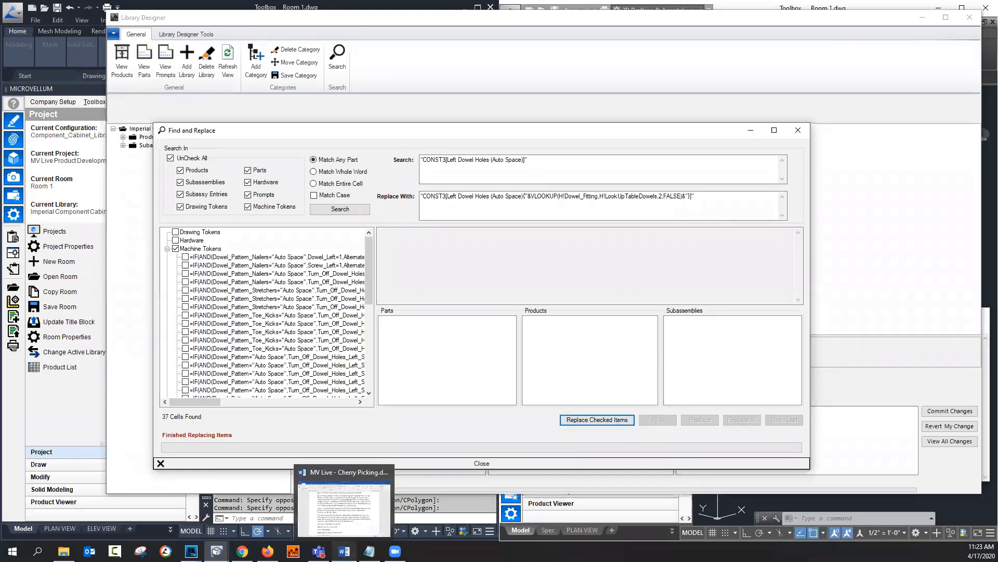
pyautogui.click(369, 551)
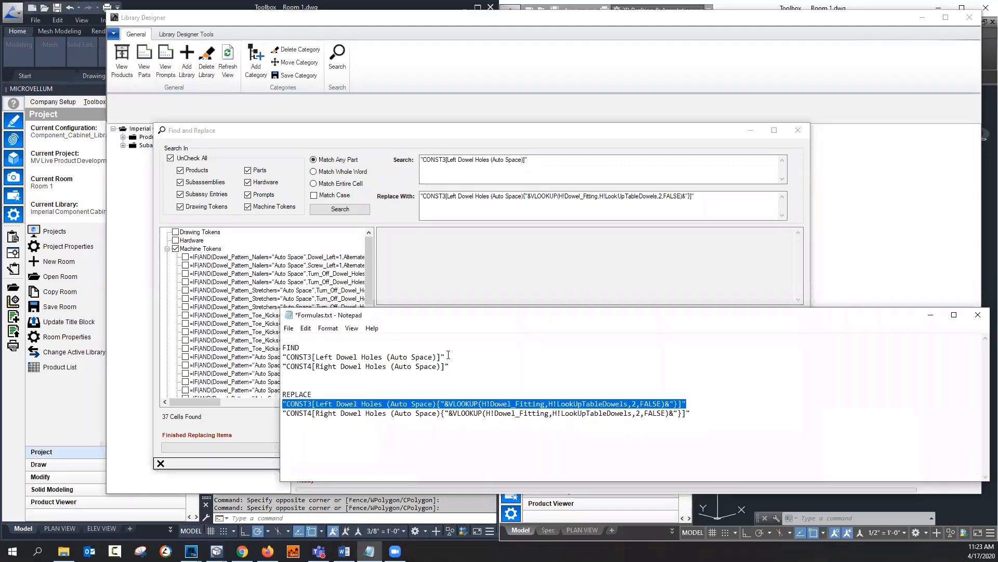
pyautogui.click(313, 370)
pyautogui.press('End')
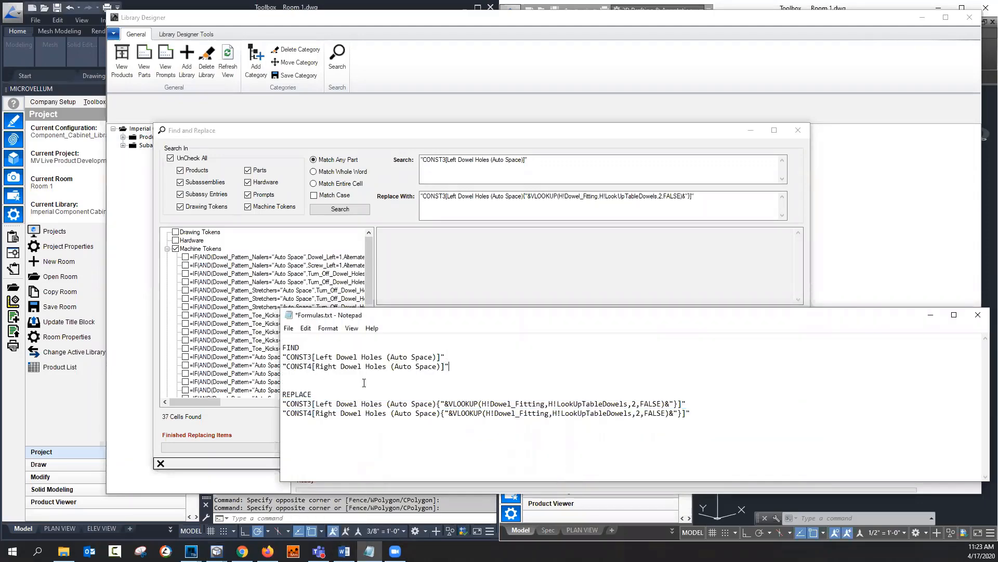
pyautogui.hotkey('shift', 'Home')
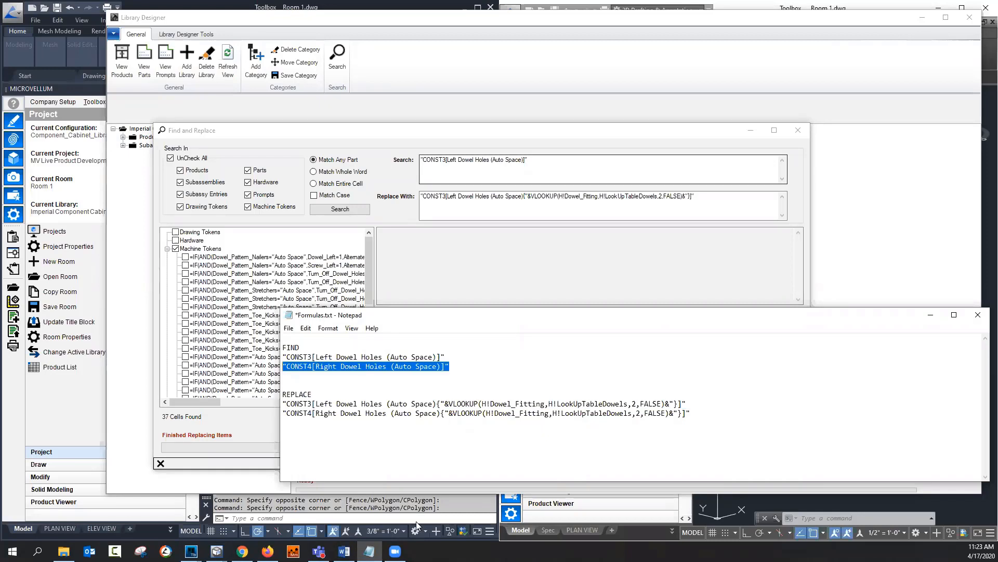
pyautogui.hotkey('ctrl', 'c')
pyautogui.hotkey('alt', 'Tab')
pyautogui.hotkey('ctrl', 'a')
pyautogui.hotkey('ctrl', 'v')
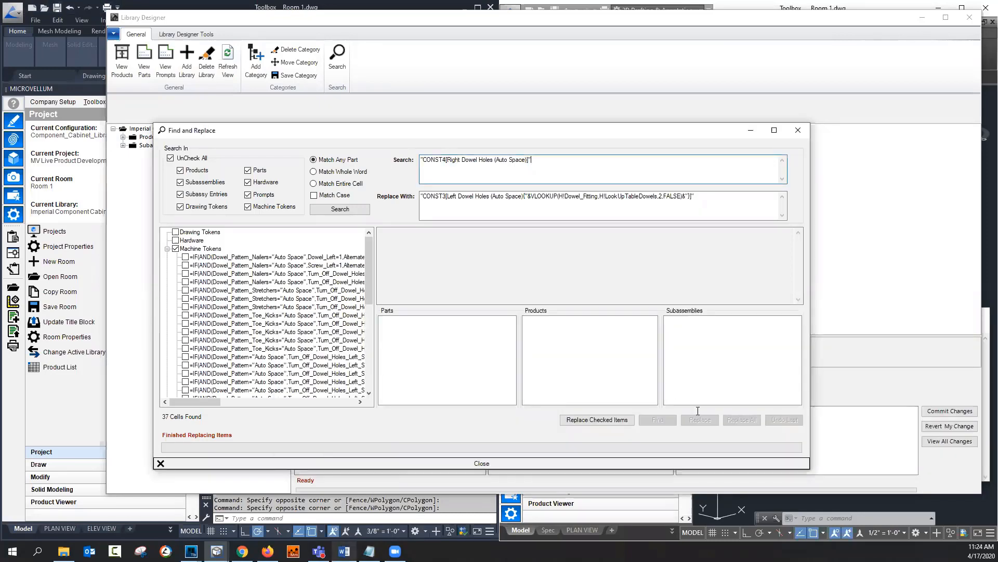
# Step: Set the replacement text to the Formulas.txt entry "CONST4[Right Dowel Holes (Auto Space){"&VLOOKUP(H!Dowel_Fitting,H!LookUpTableDowels,2,FALSE)&"}]"
pyautogui.hotkey('alt', 'Tab')
pyautogui.moveTo(314, 420); pyautogui.dragTo(276, 416)
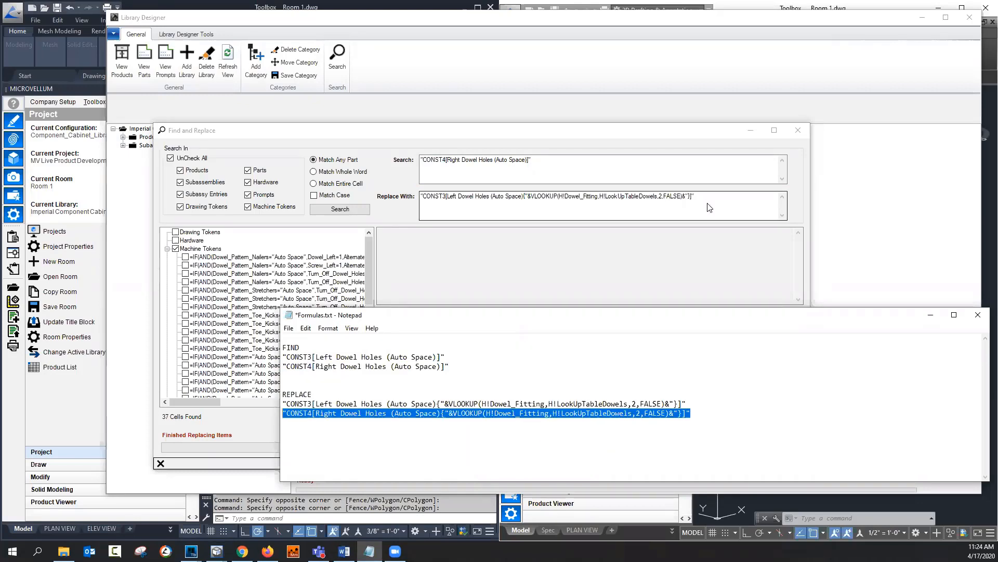
pyautogui.click(426, 223)
pyautogui.hotkey('ctrl', 'v')
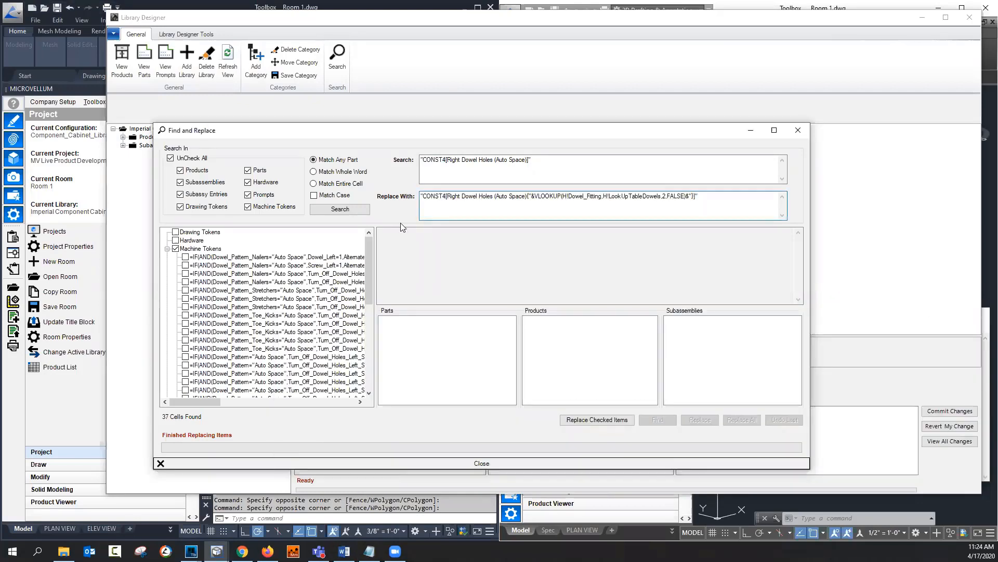
# Step: Search the library for the CONST4 text and replace it in all found Machine Tokens with the lookup formula
pyautogui.click(346, 209)
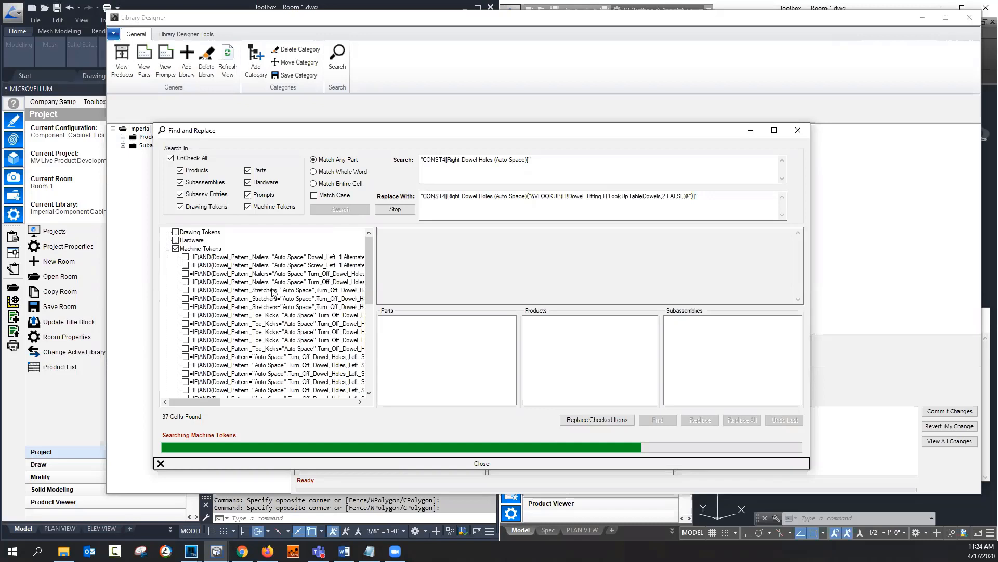
pyautogui.click(591, 420)
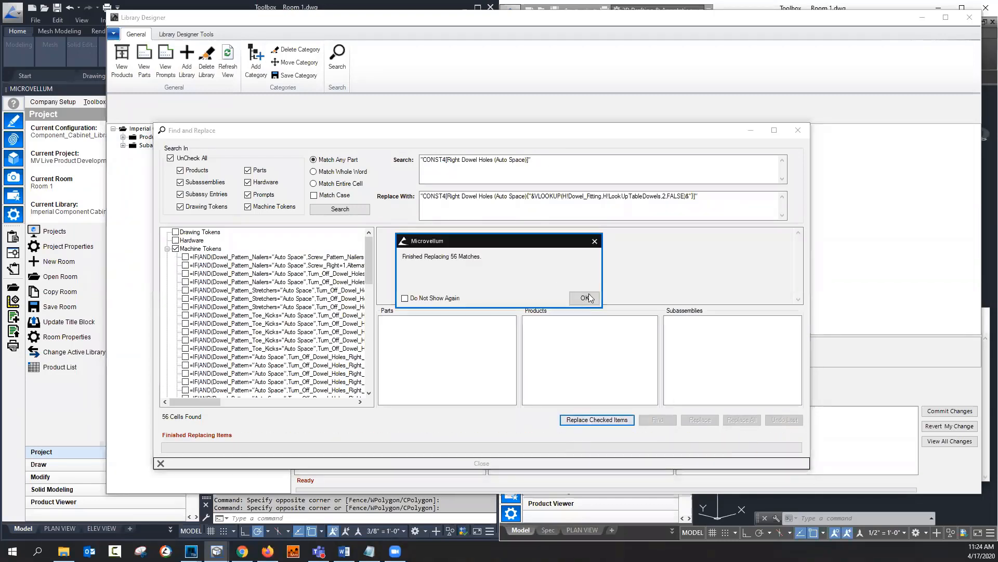
pyautogui.click(585, 298)
# Step: Close Find and Replace and commit all changes made in Library Designer
pyautogui.click(512, 463)
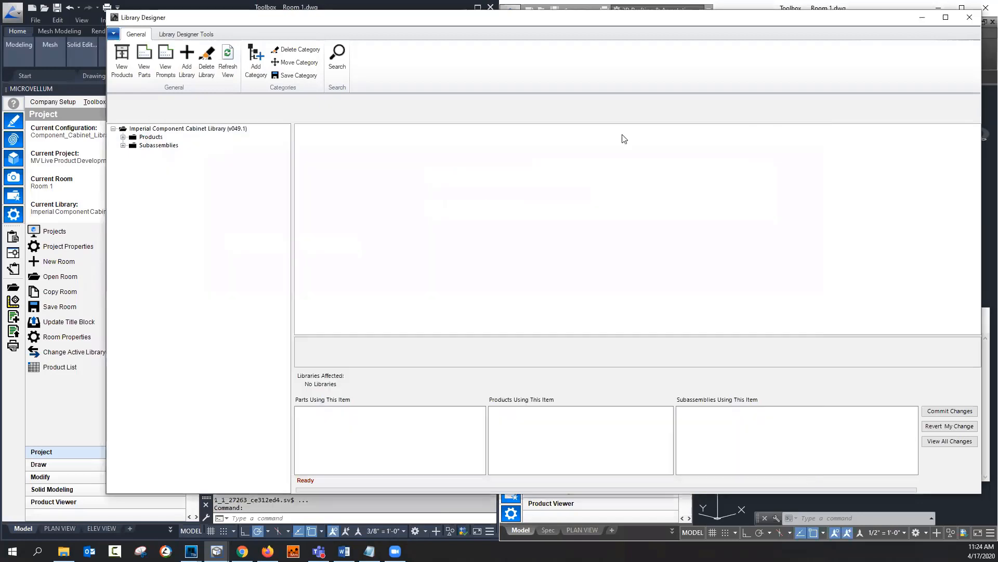
pyautogui.click(939, 412)
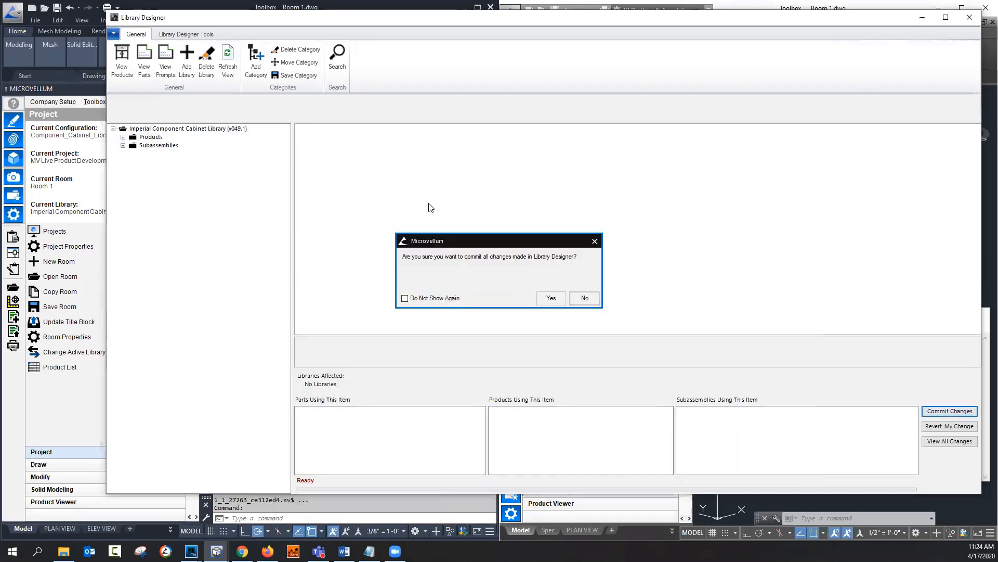
pyautogui.press('Return')
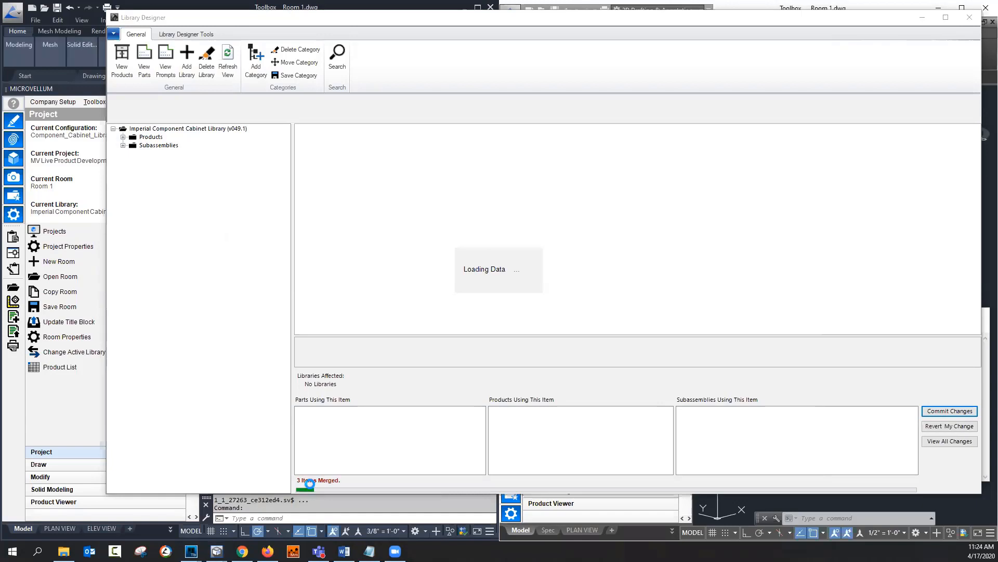
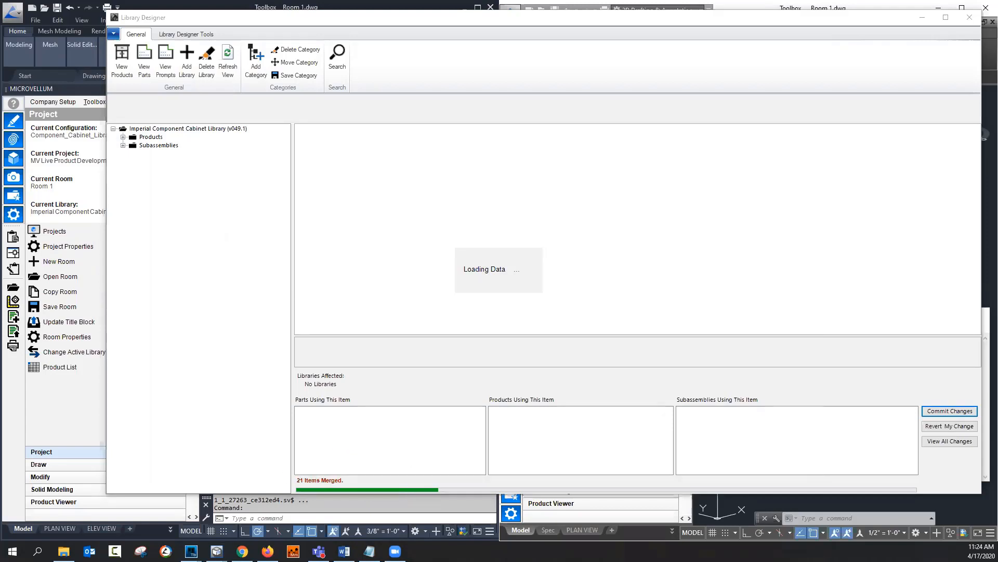
pyautogui.moveTo(318, 551)
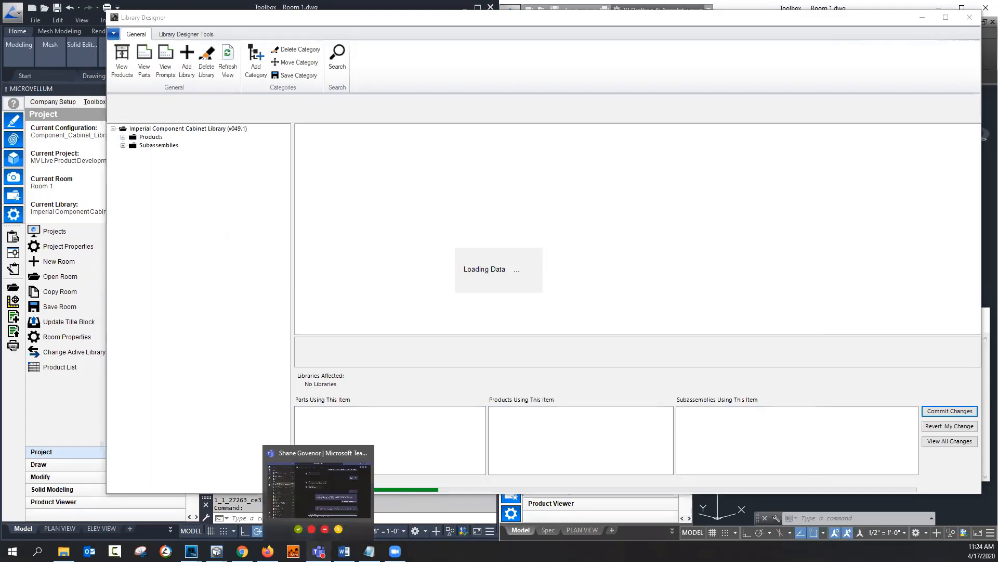
pyautogui.moveTo(242, 551)
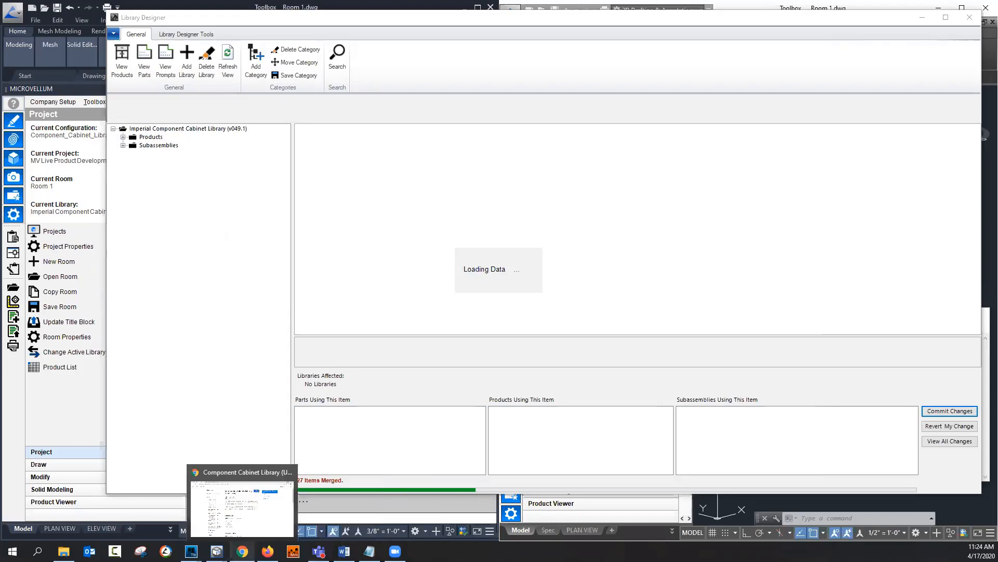
# Step: Switch to Chrome, review the Component Cabinet Library page and open the Build 50.5 release notes before minimizing the browser
pyautogui.click(242, 507)
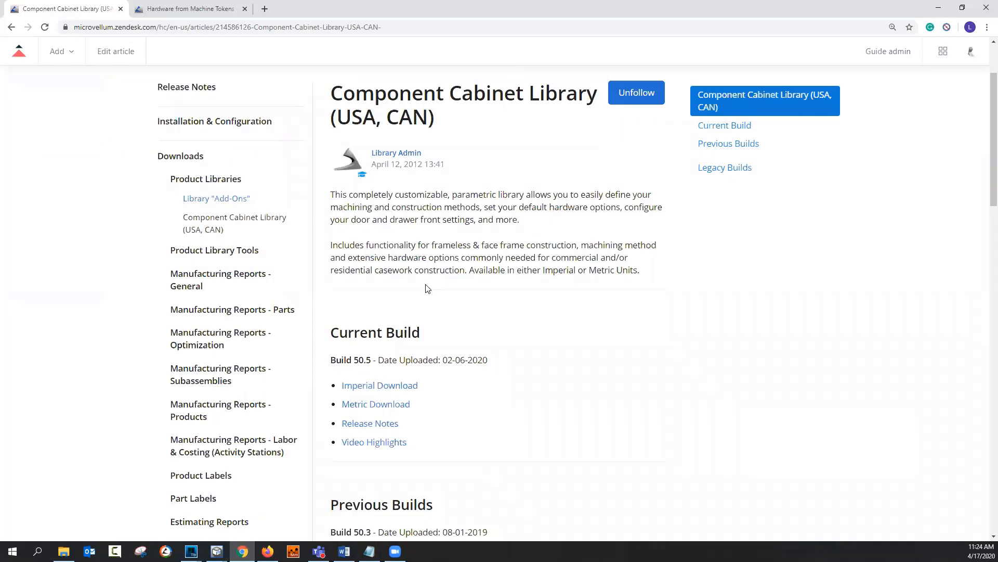
pyautogui.scroll(-7, 426, 285)
pyautogui.scroll(9, 453, 279)
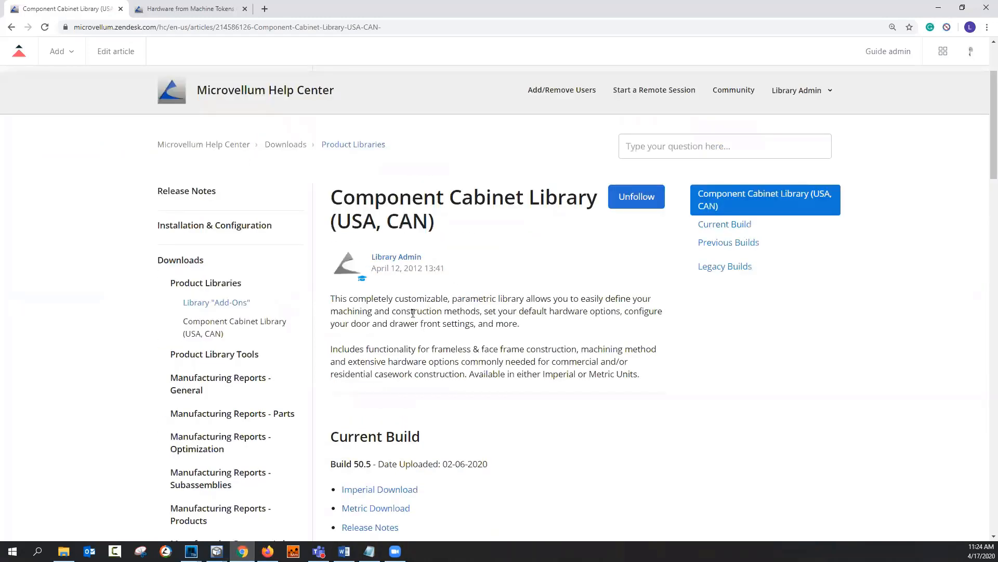
pyautogui.scroll(-3, 413, 312)
pyautogui.click(388, 372)
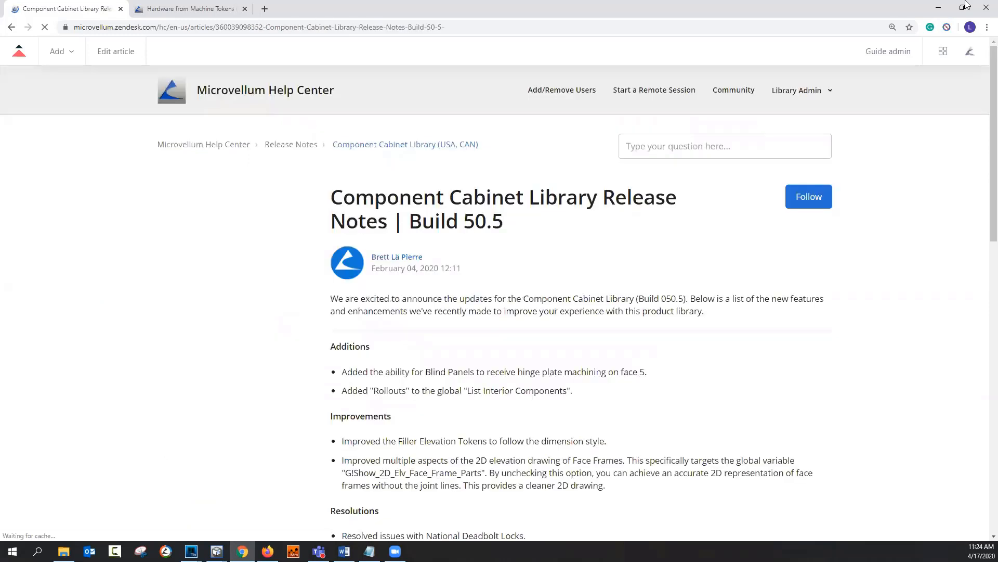
pyautogui.click(938, 10)
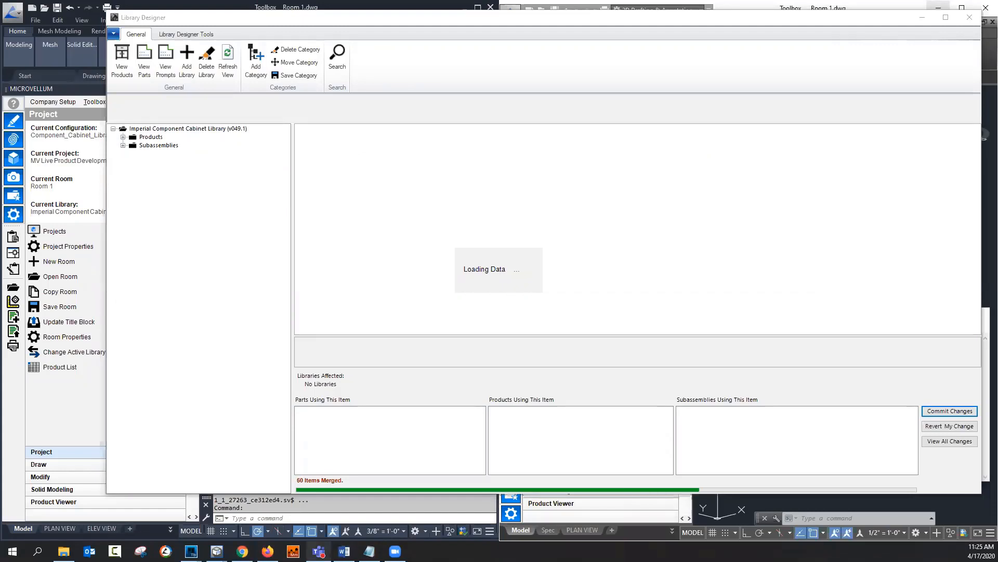
# Step: In the v050.5 Toolbox session's Room 1, find the Trolley product in the Miscellaneous category and dismiss the merge message
pyautogui.moveTo(267, 551)
pyautogui.moveTo(192, 551)
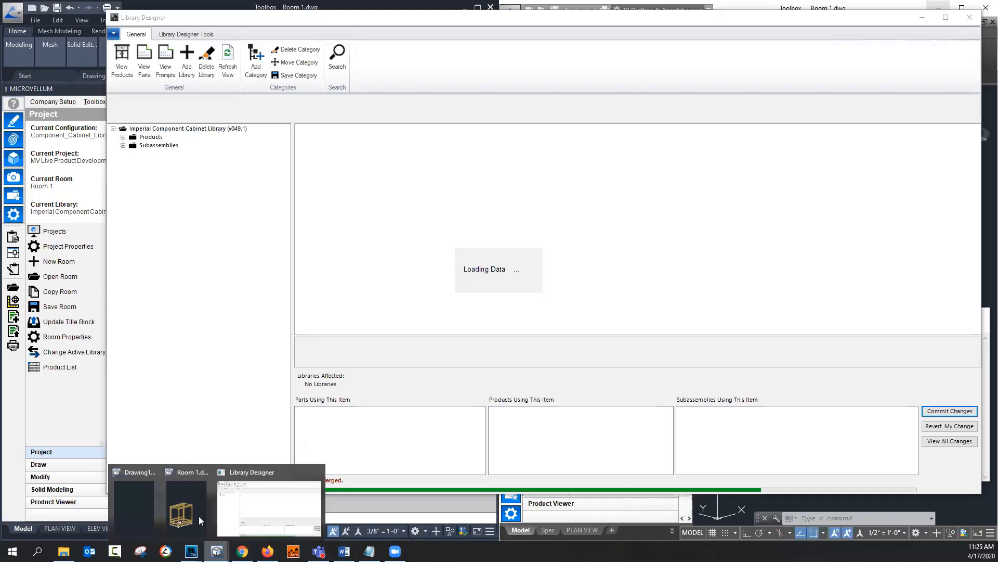
pyautogui.click(166, 517)
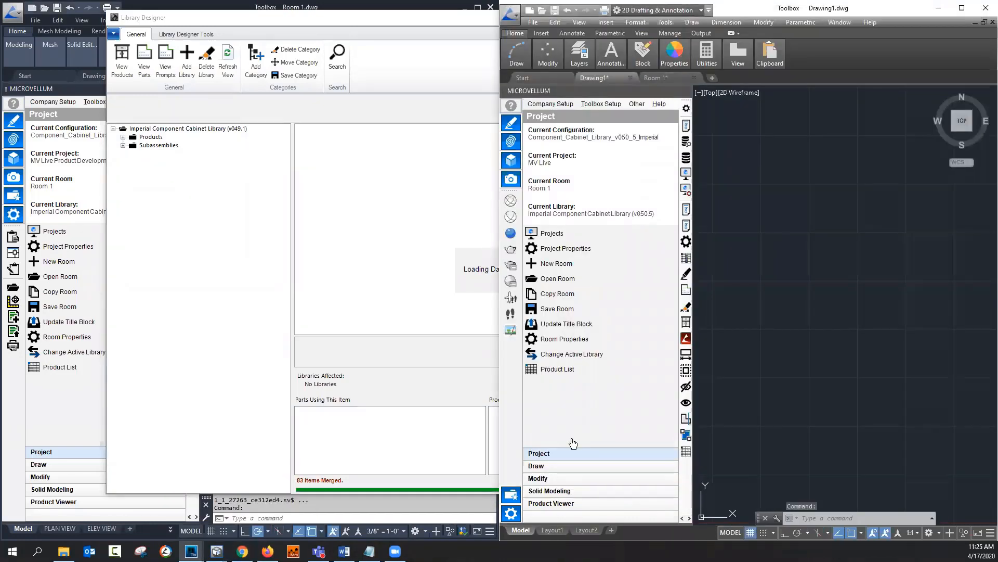
pyautogui.click(567, 468)
pyautogui.click(671, 79)
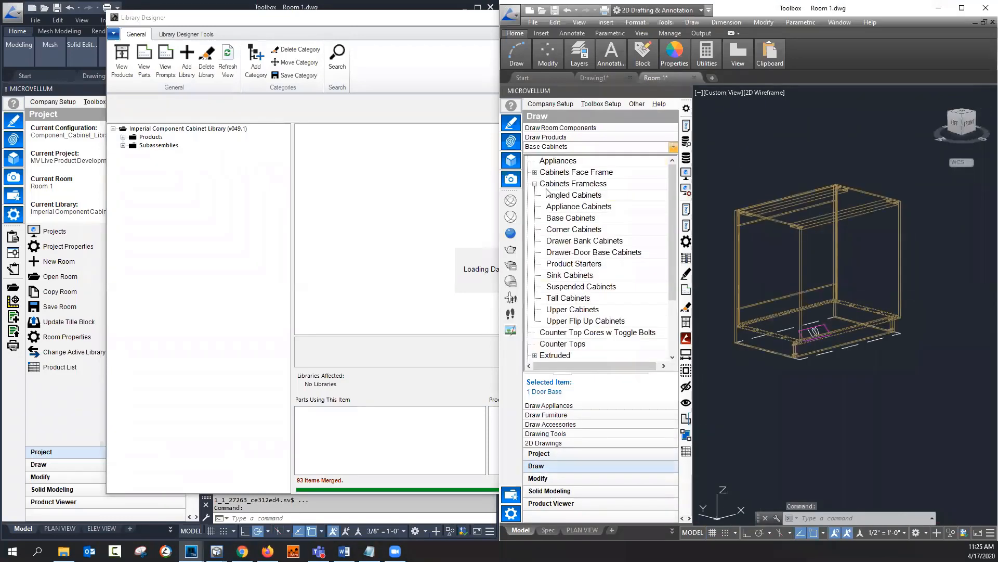
pyautogui.click(534, 184)
pyautogui.click(564, 252)
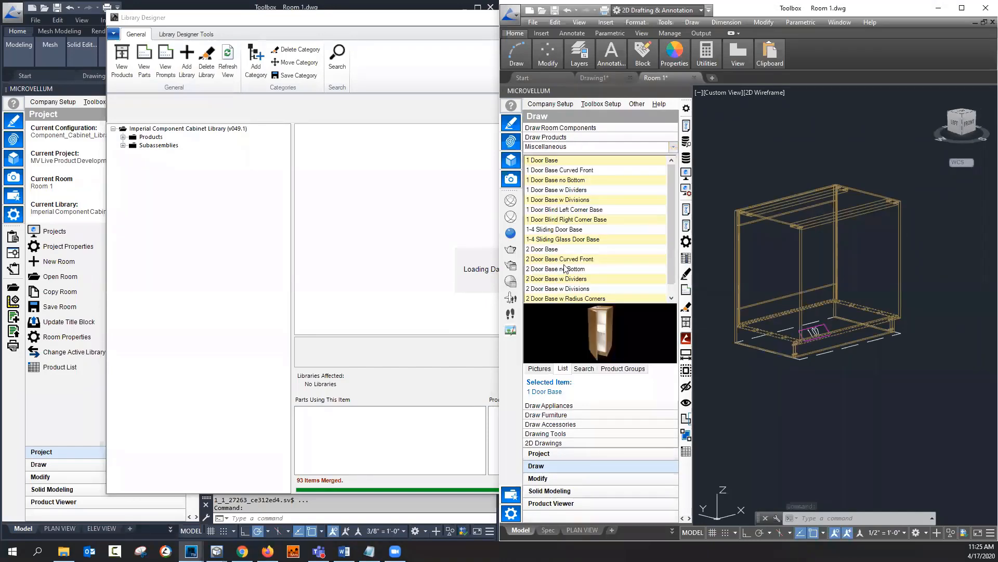
pyautogui.scroll(-2, 547, 269)
pyautogui.click(548, 268)
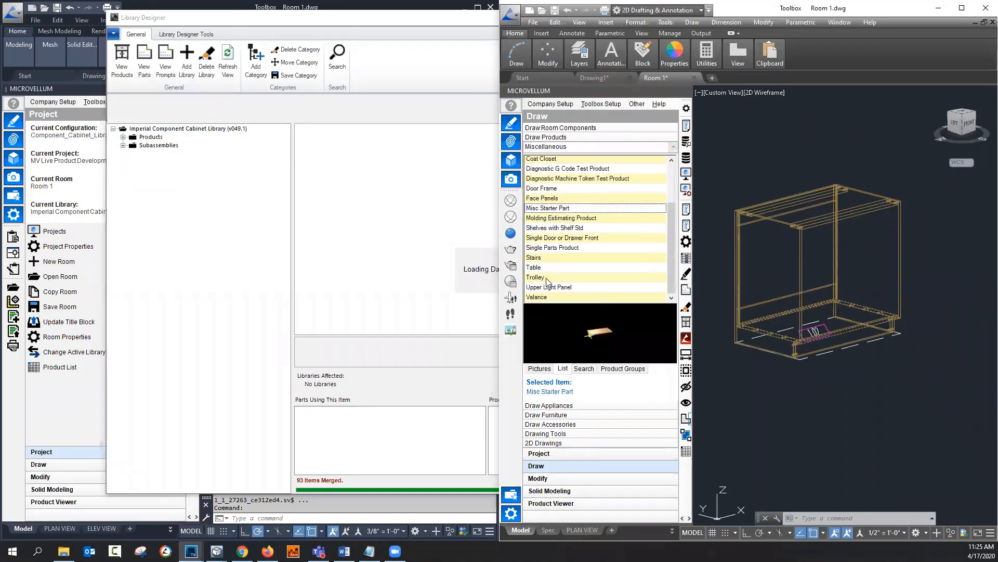
pyautogui.click(576, 277)
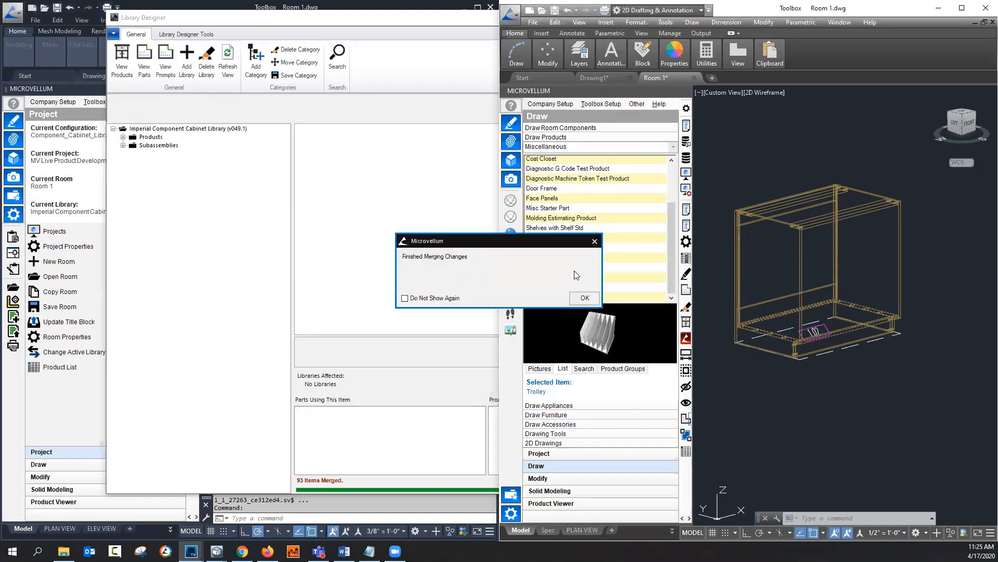
pyautogui.click(586, 298)
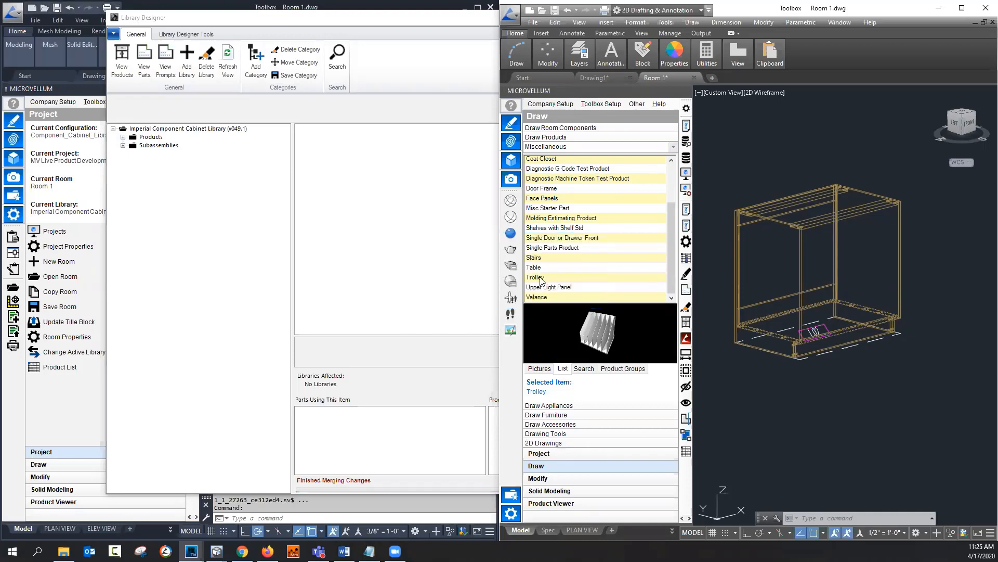
pyautogui.click(540, 278)
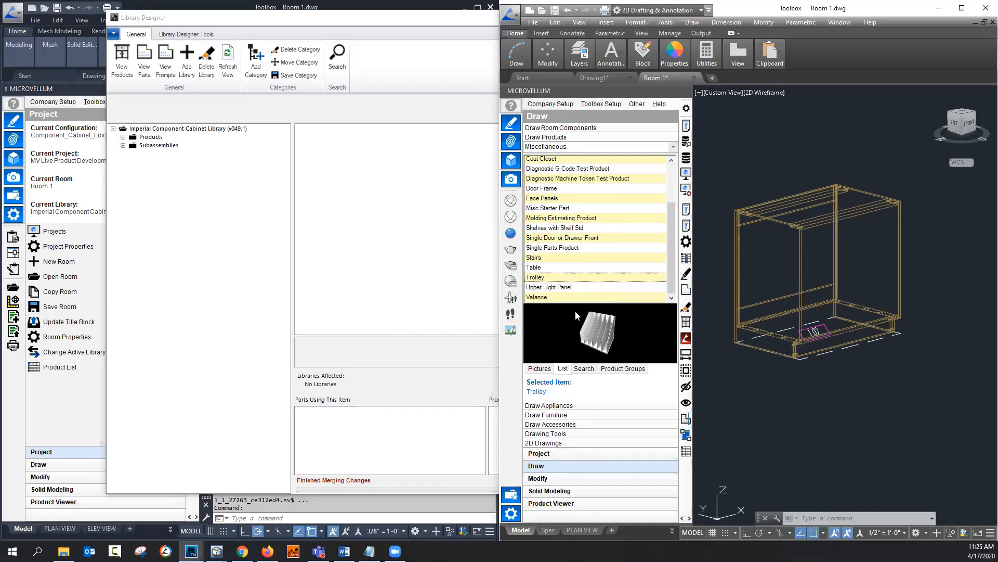
# Step: Close Library Designer and move the Formulas.txt Notepad window out of the way of the v049.1 drawing
pyautogui.click(370, 247)
pyautogui.click(973, 20)
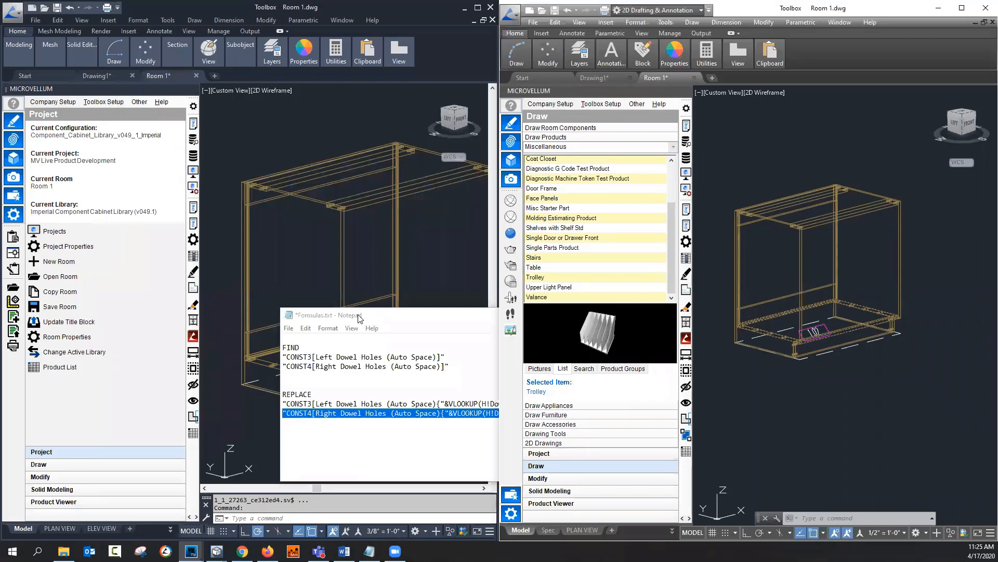
pyautogui.moveTo(358, 314); pyautogui.dragTo(0, 244)
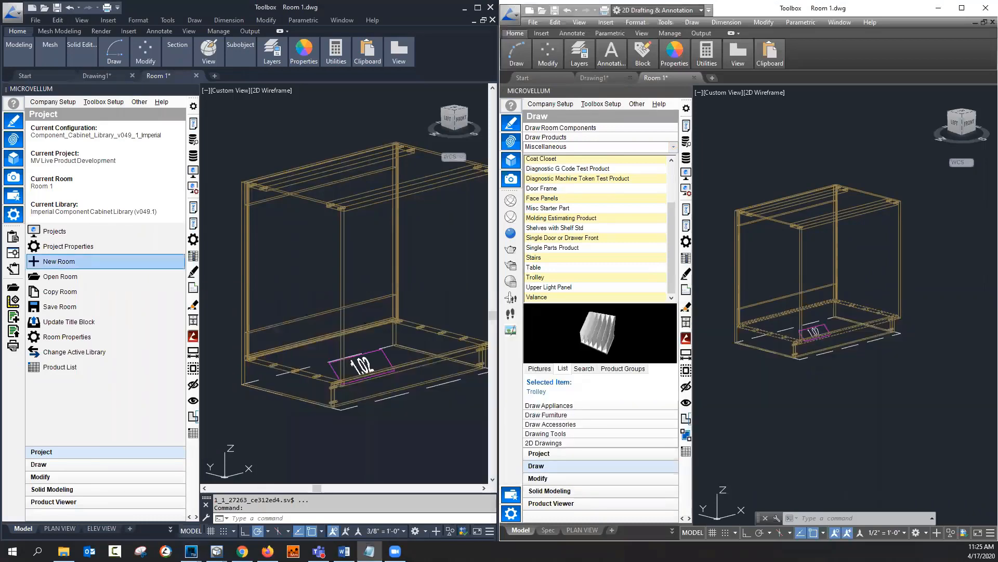
# Step: Place a 1 Door Upper from the frameless Upper Cabinets at a selected point in the v049.1 Room 1, accepting its prompts
pyautogui.click(230, 177)
pyautogui.scroll(-5, 229, 177)
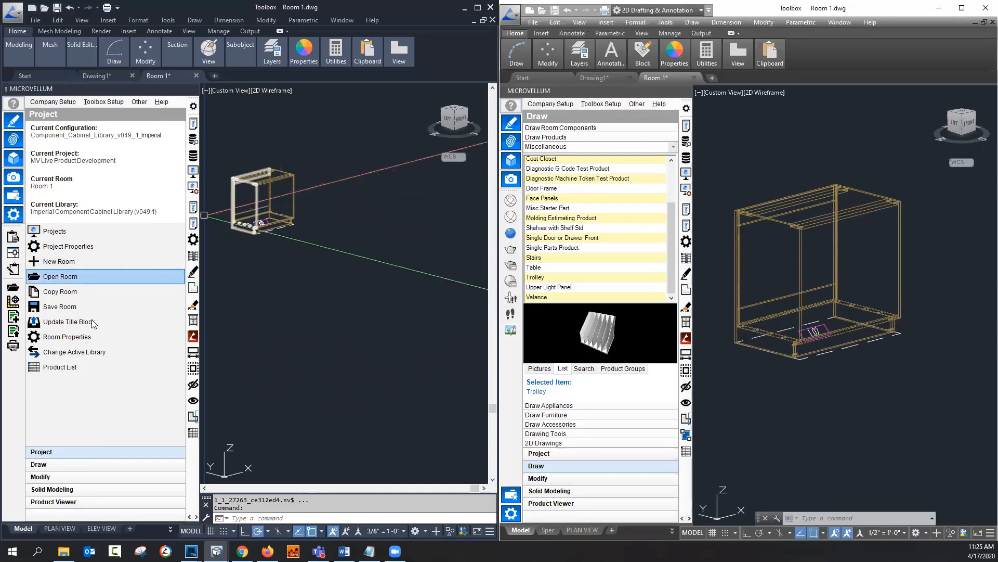
pyautogui.click(95, 464)
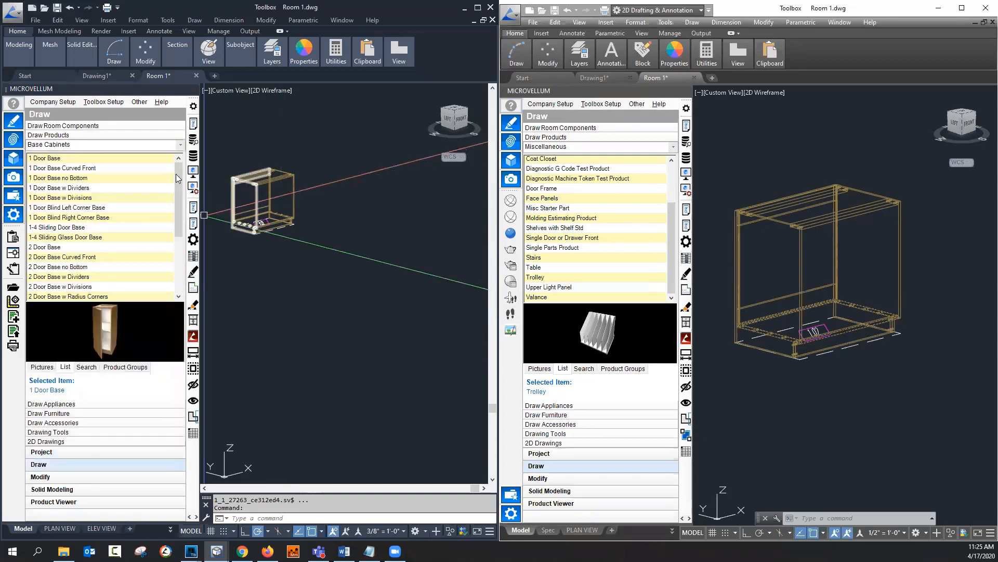
pyautogui.click(179, 146)
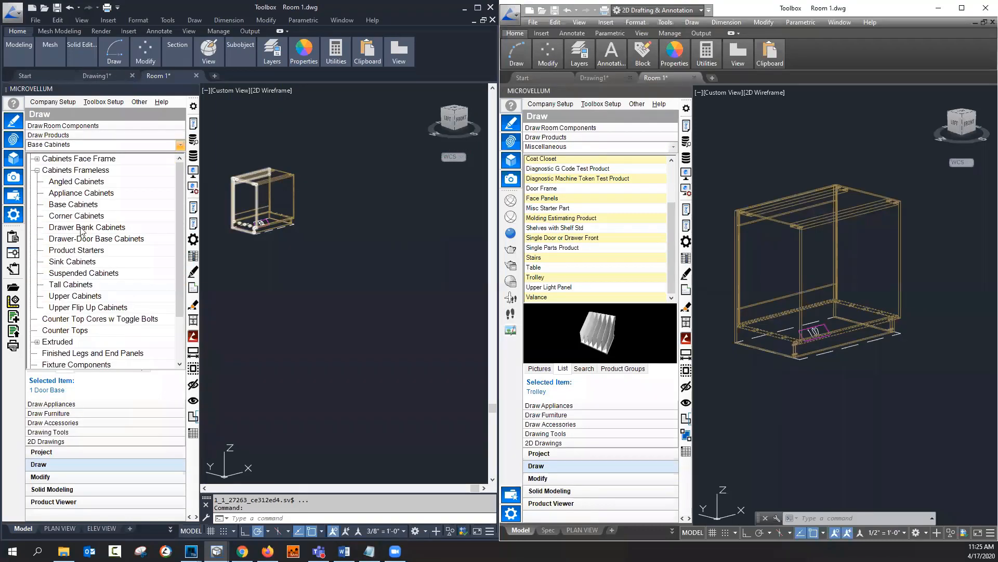
pyautogui.click(66, 298)
pyautogui.rightClick(102, 235)
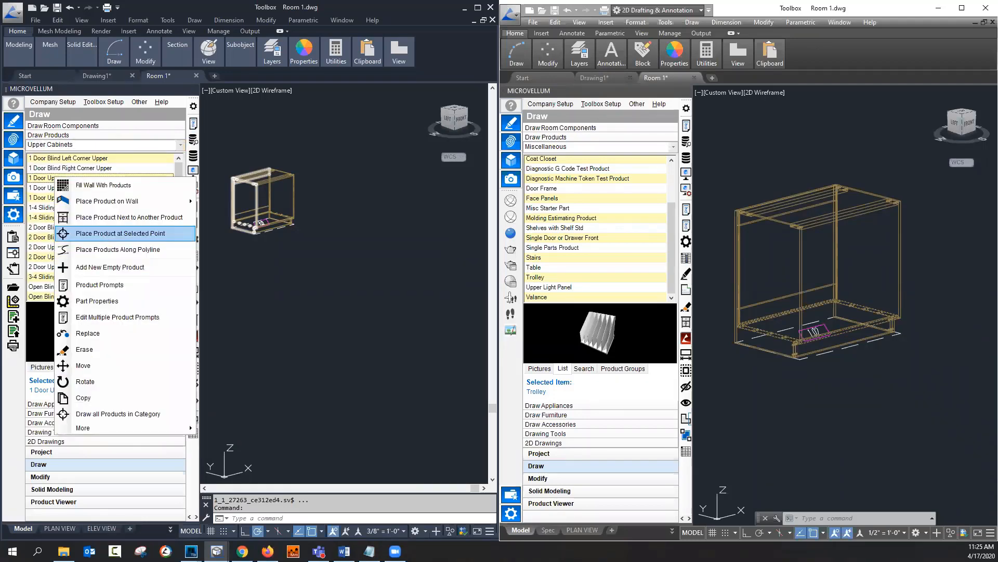
pyautogui.click(106, 234)
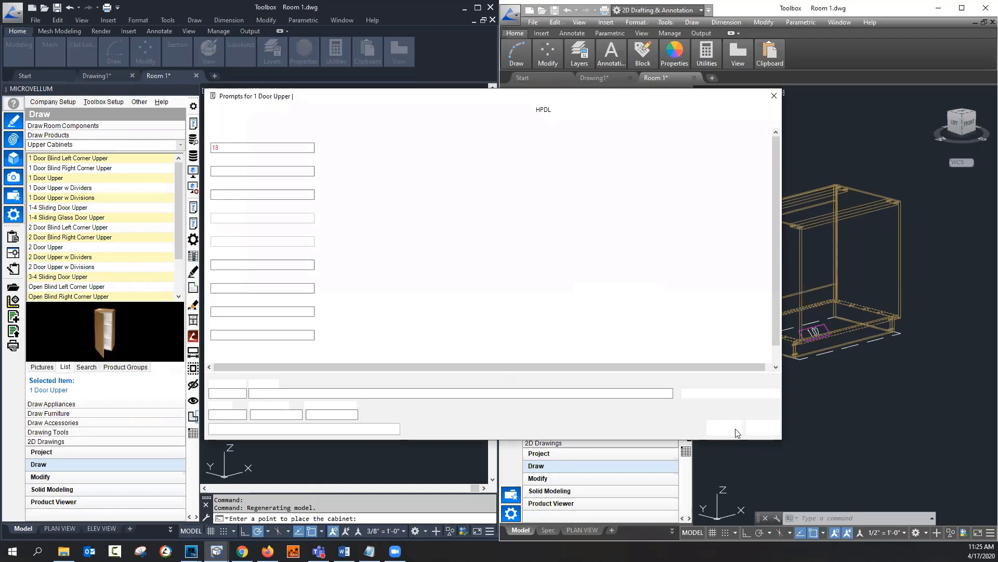
pyautogui.click(736, 429)
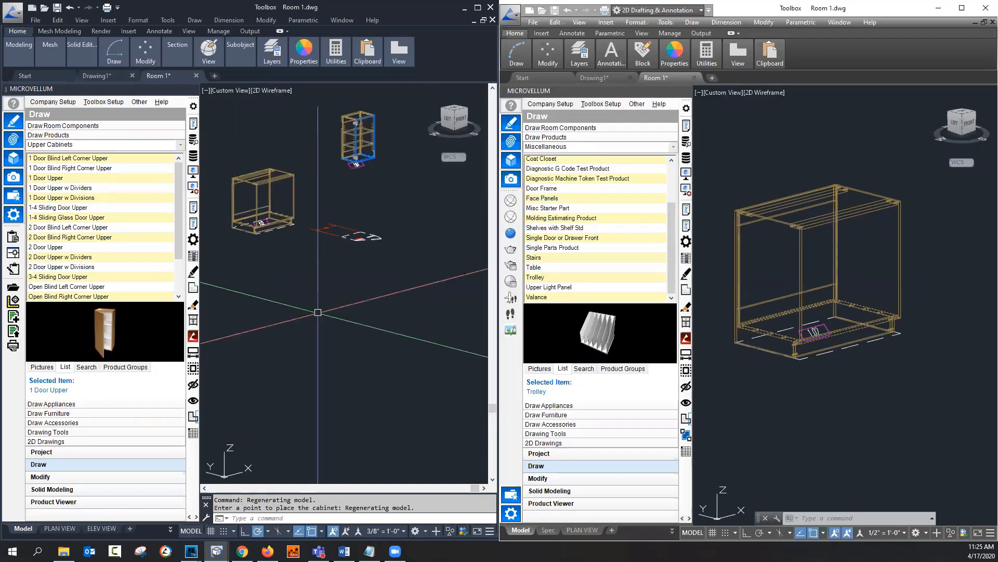
# Step: Examine the CONST3 and CONST4 machining token formulas of the Upper Bottom part in the new upper's Carcass Upper subassembly
pyautogui.scroll(2, 374, 103)
pyautogui.scroll(6, 354, 131)
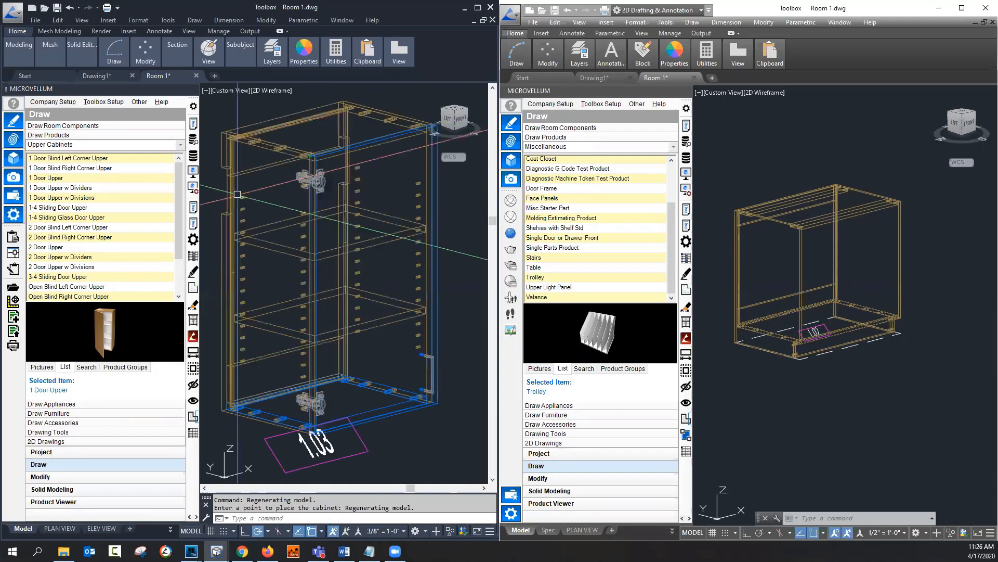
pyautogui.click(193, 239)
pyautogui.click(230, 239)
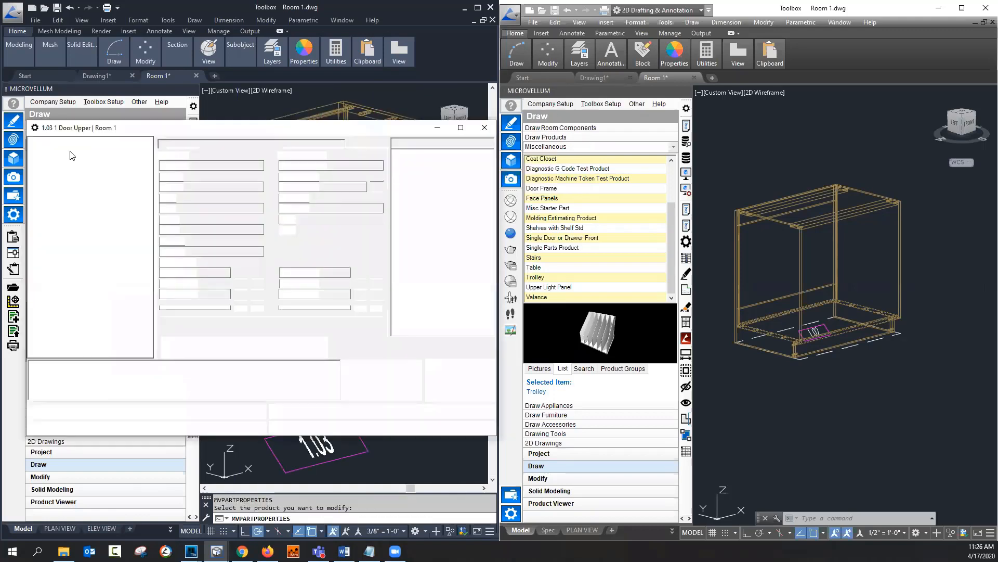
pyautogui.rightClick(73, 158)
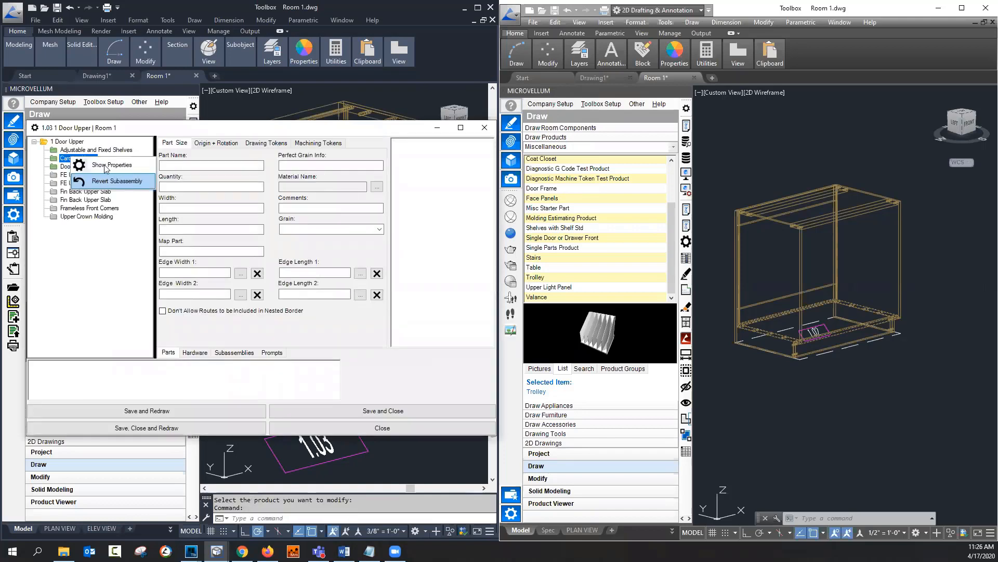
pyautogui.click(106, 166)
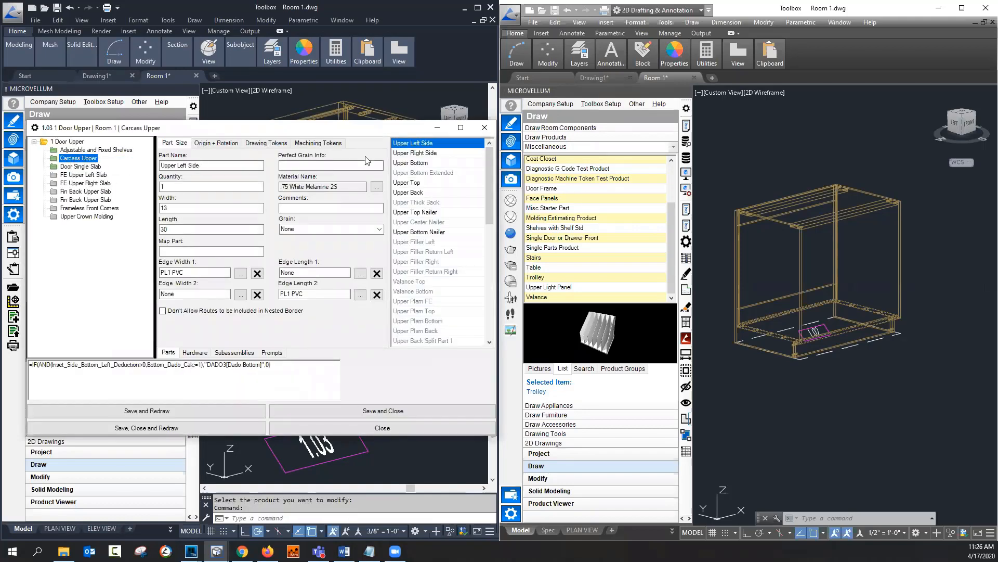
pyautogui.click(330, 144)
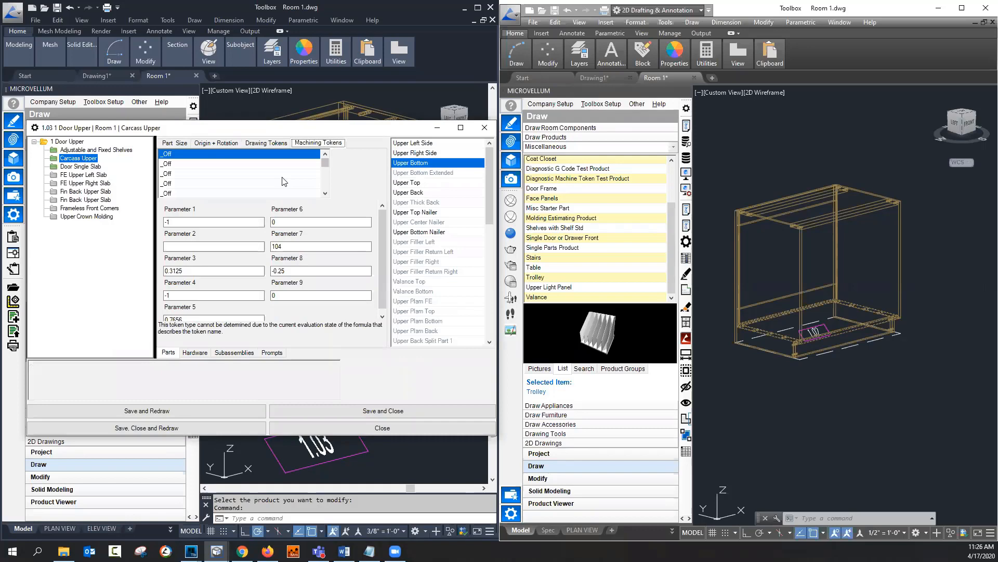
pyautogui.click(285, 165)
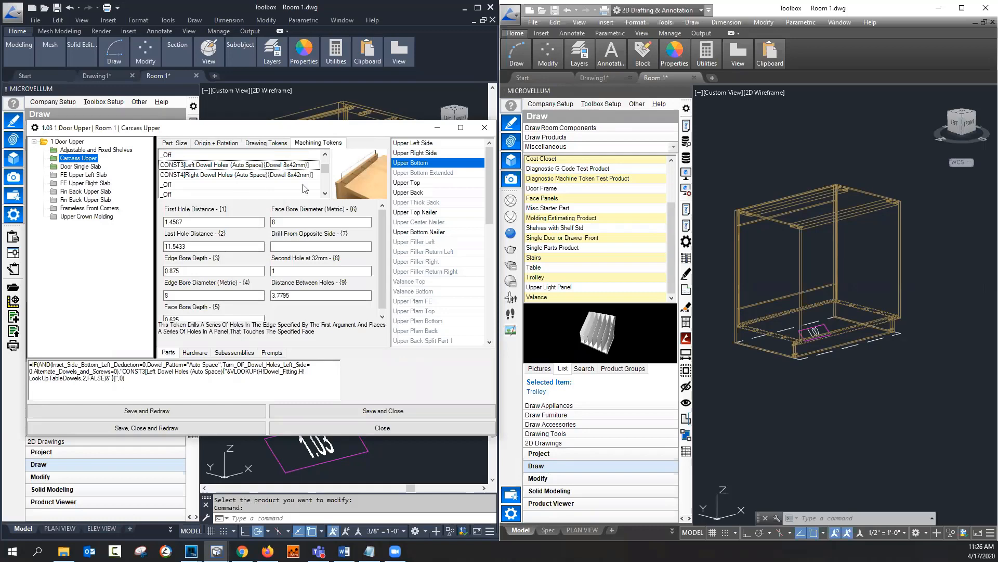
pyautogui.click(271, 176)
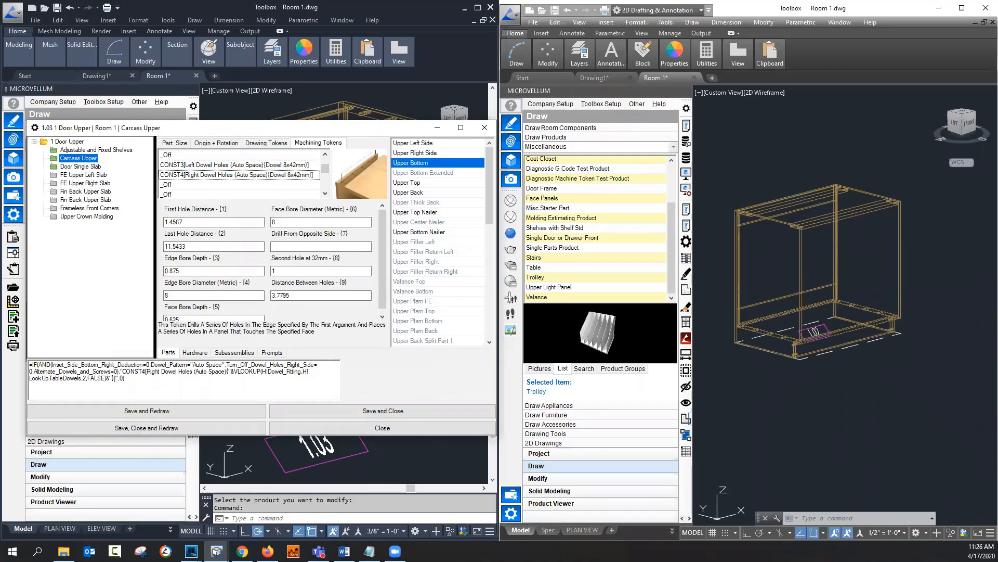
pyautogui.click(483, 128)
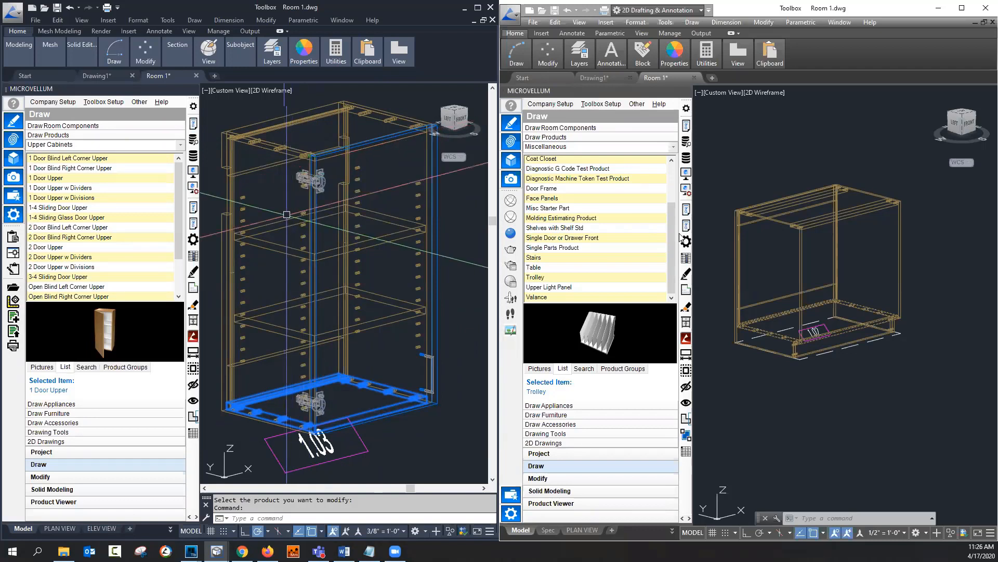
# Step: Open Database Explorer in the v050.5 session and delete Trolley.CUTX and Trolley.jpg from the D:\MV LIVE folder
pyautogui.click(686, 144)
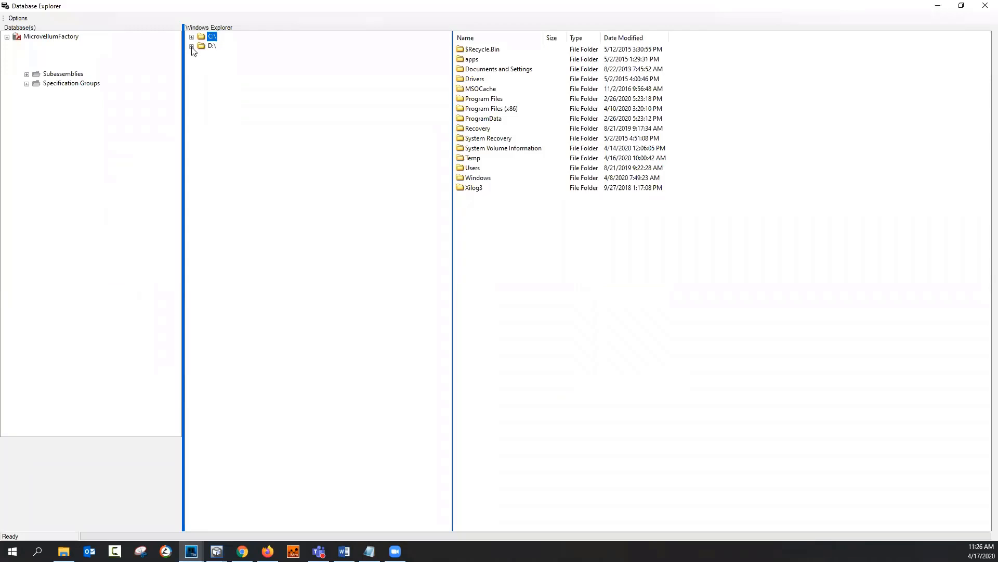
pyautogui.click(192, 46)
pyautogui.click(225, 168)
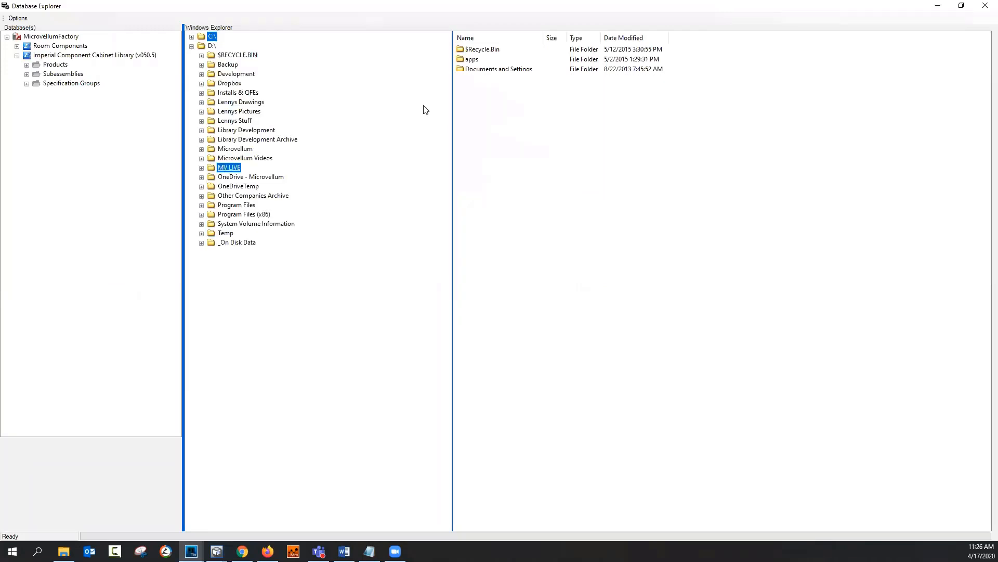
pyautogui.moveTo(500, 89); pyautogui.dragTo(481, 47)
pyautogui.rightClick(478, 59)
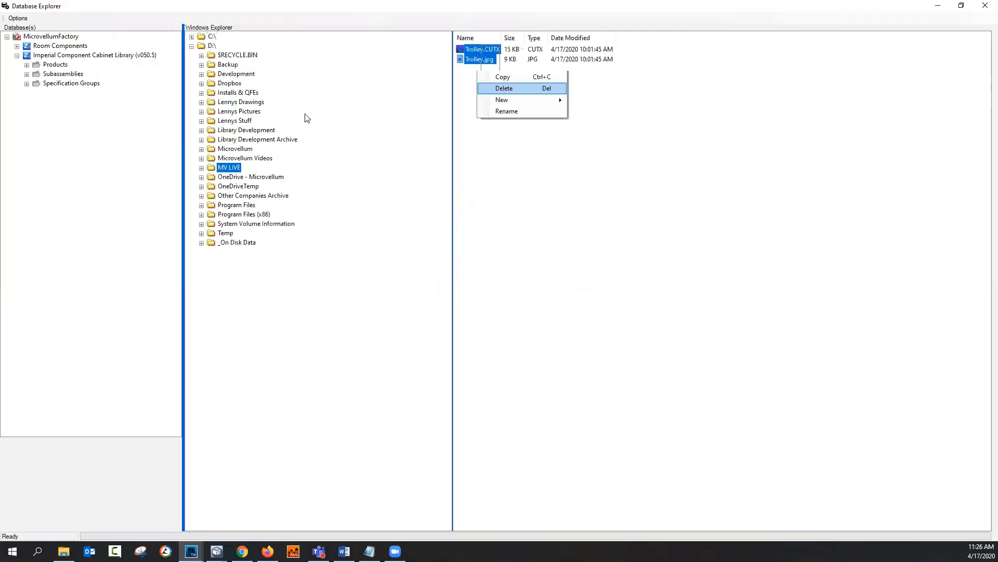
pyautogui.press('Return')
pyautogui.click(403, 287)
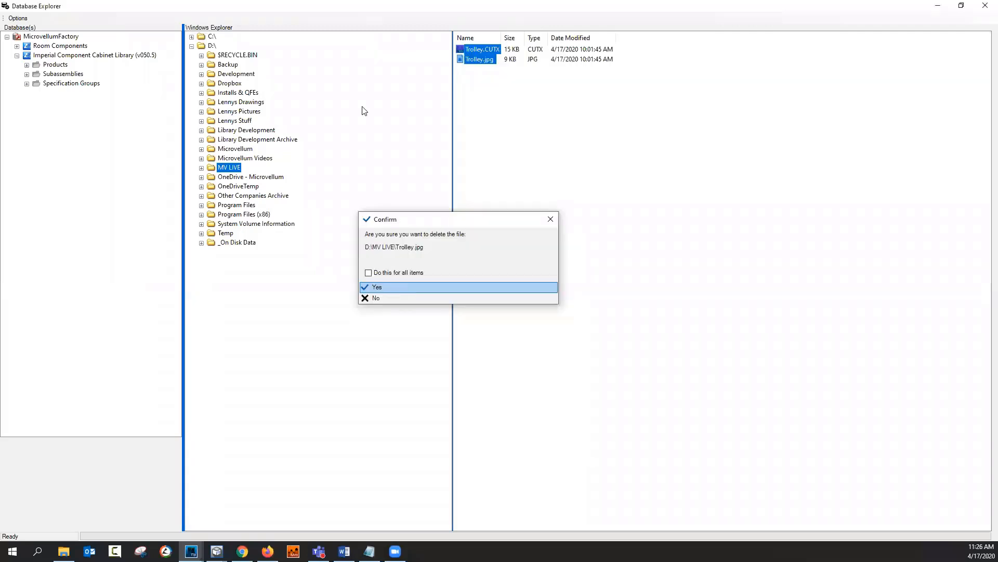
pyautogui.press('Return')
# Step: Export the Trolley product from the v050.5 library's Miscellaneous products to the D:\MV LIVE folder, then close Database Explorer
pyautogui.click(27, 65)
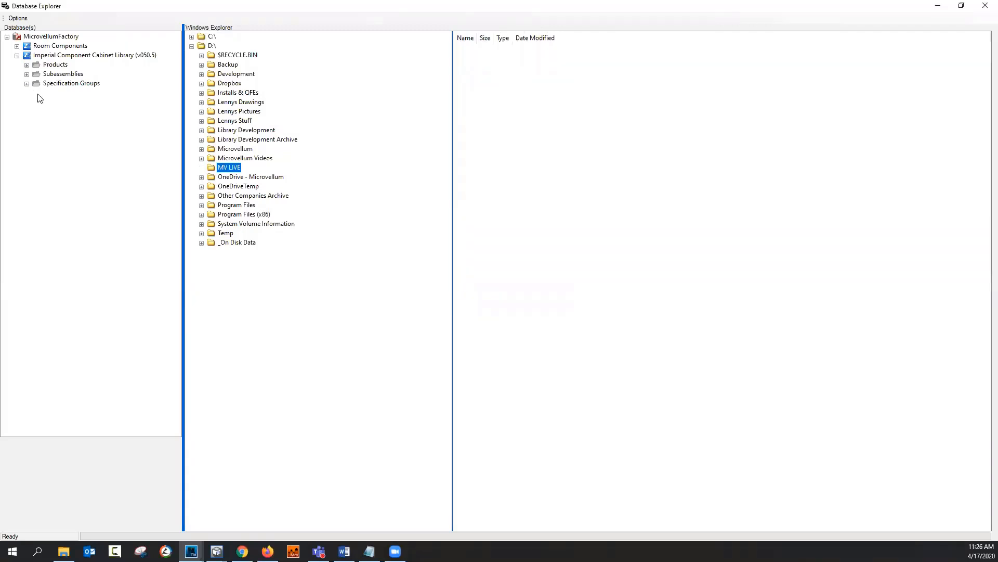
pyautogui.click(36, 150)
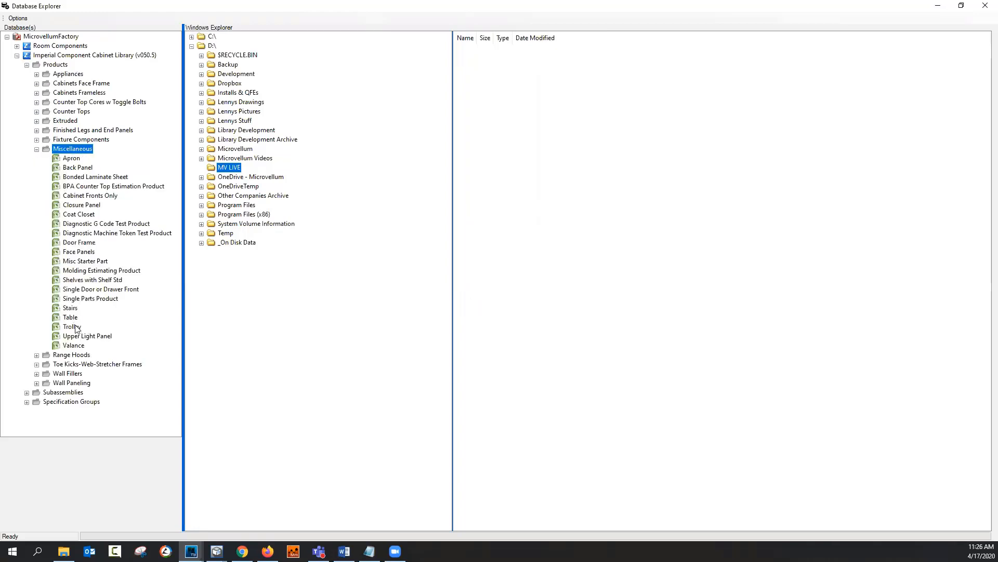
pyautogui.click(73, 326)
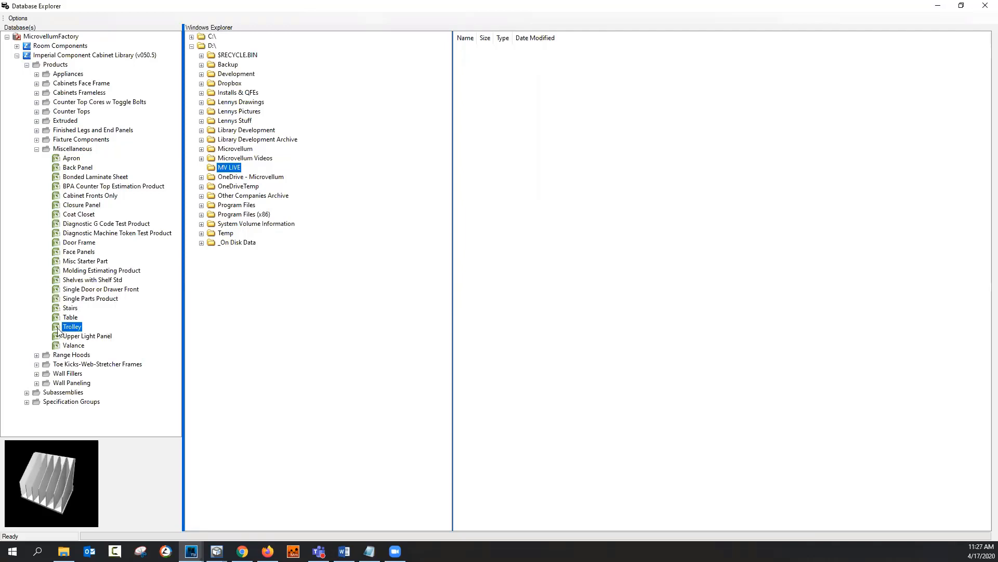
pyautogui.moveTo(57, 327); pyautogui.dragTo(685, 118)
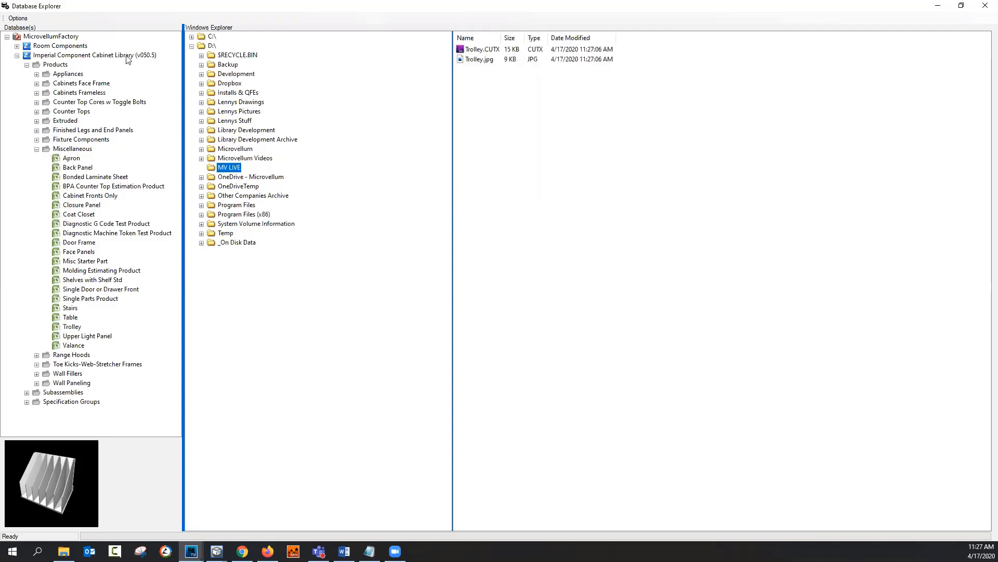
pyautogui.click(985, 6)
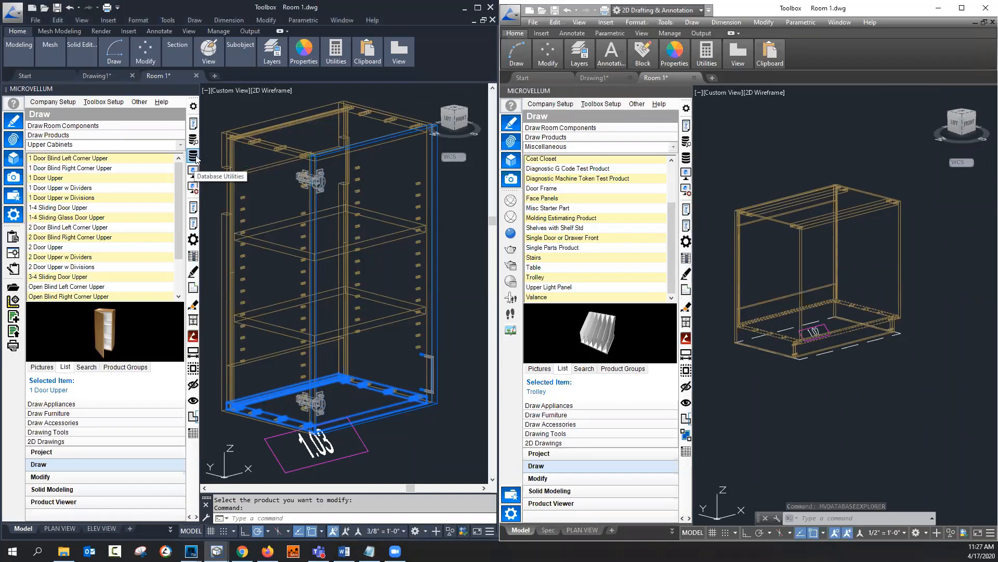
# Step: Open Database Explorer in the v049.1 session, enlarge its window, and show the contents of the D:\MV LIVE folder
pyautogui.click(194, 157)
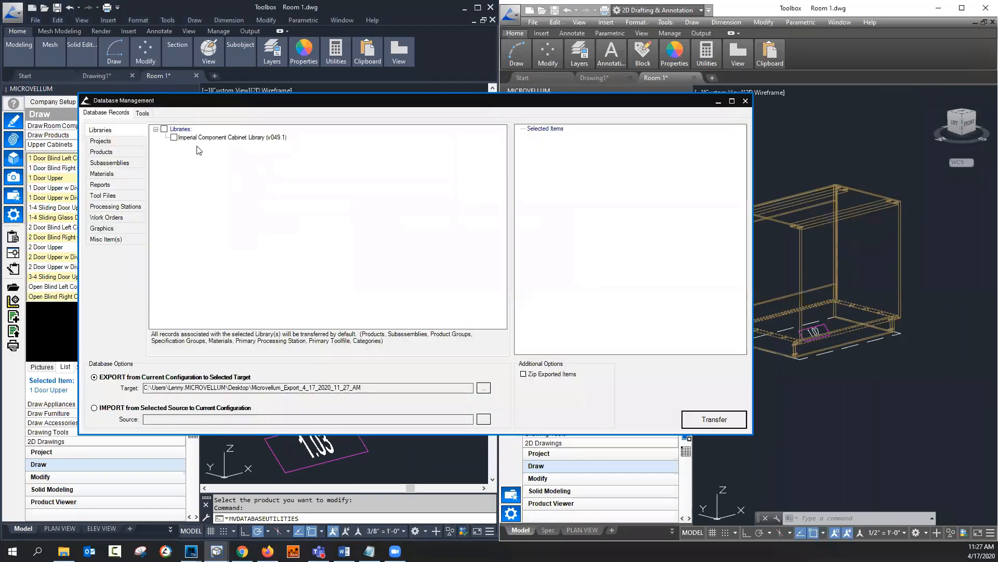
pyautogui.press('Escape')
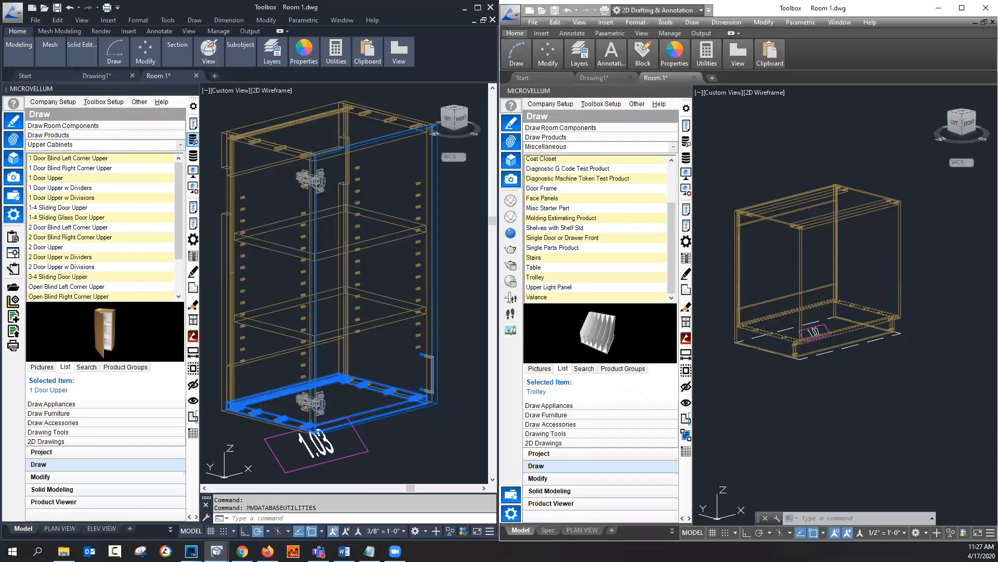
pyautogui.click(193, 140)
pyautogui.moveTo(445, 372); pyautogui.dragTo(890, 491)
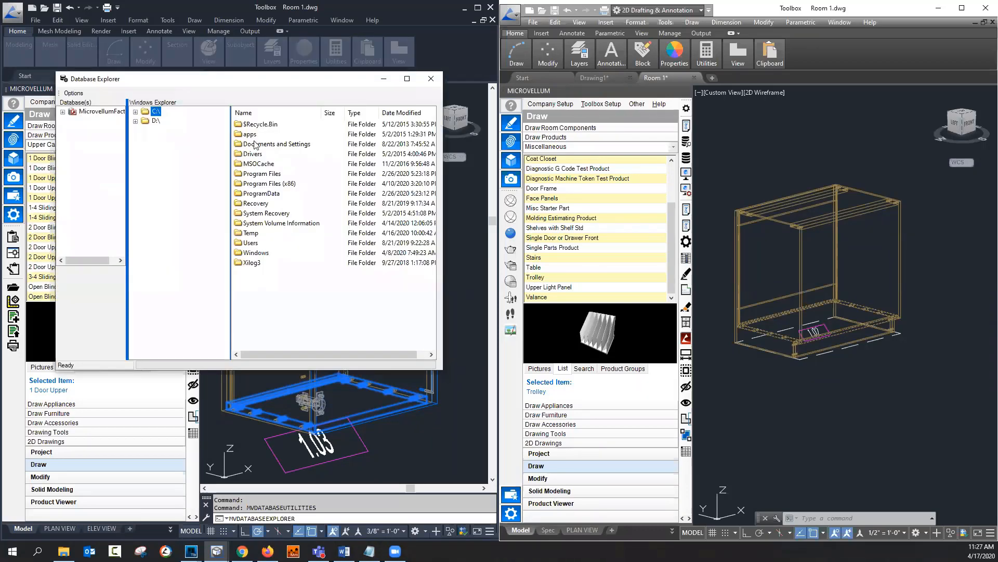
pyautogui.press('Down')
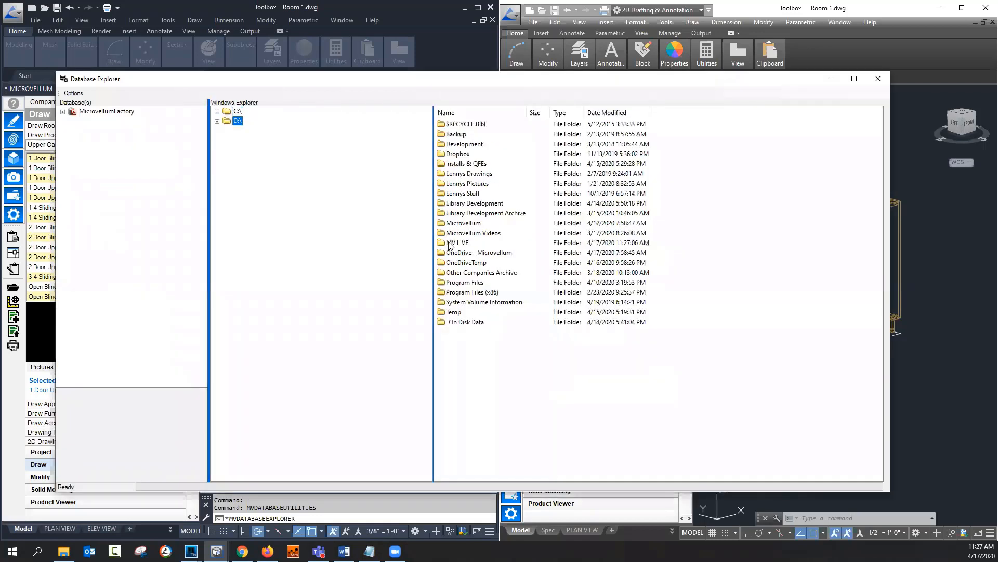
pyautogui.doubleClick(450, 245)
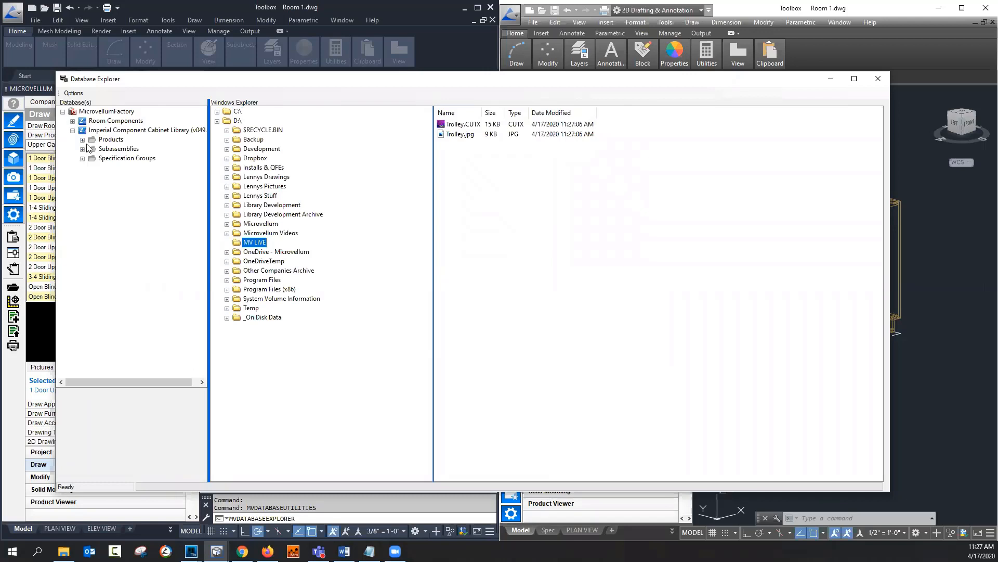
# Step: Import Trolley.CUTX and Trolley.jpg from D:\MV LIVE into the v049.1 library's Miscellaneous product category
pyautogui.click(84, 141)
pyautogui.click(105, 212)
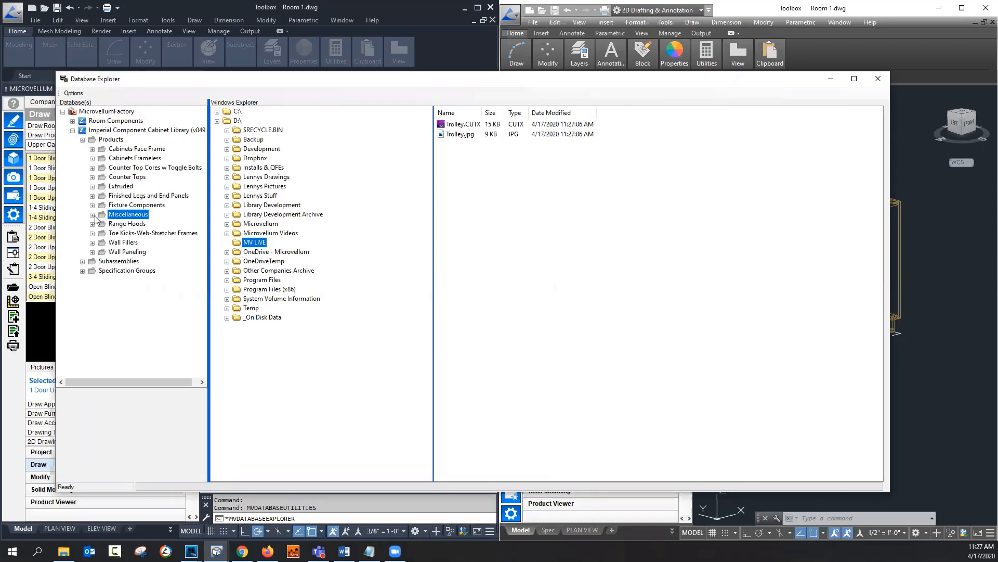
pyautogui.click(93, 214)
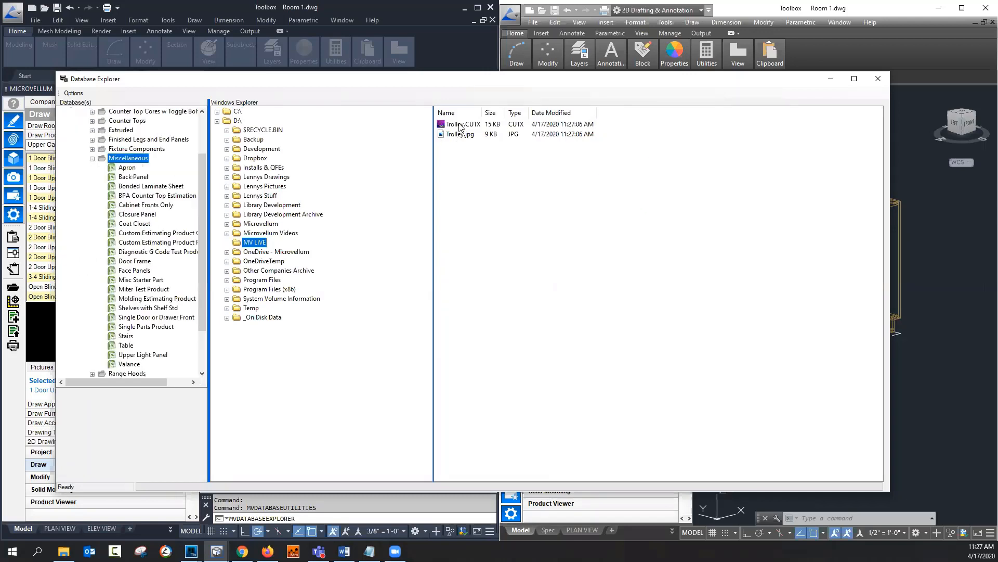
pyautogui.click(479, 138)
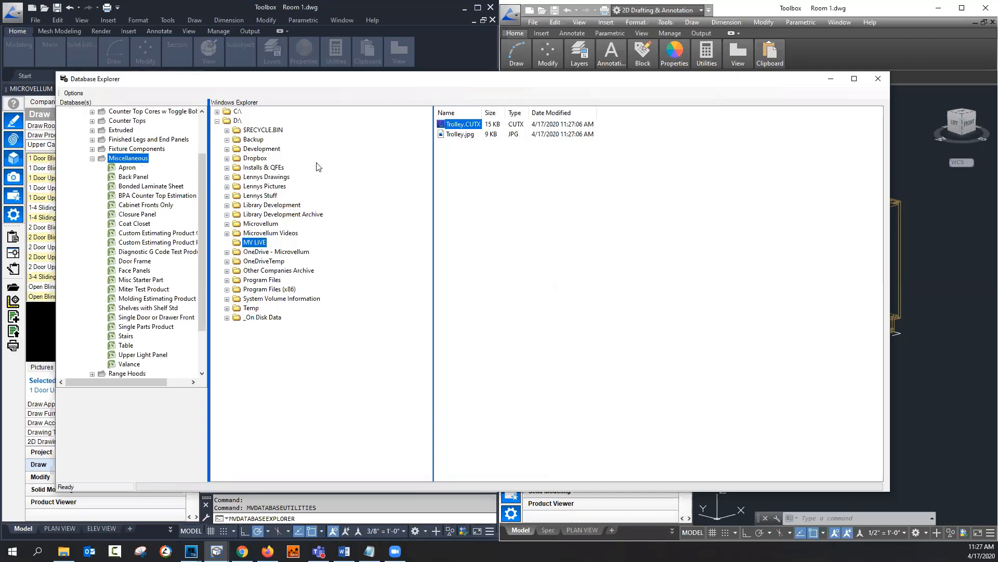
pyautogui.click(448, 134)
pyautogui.moveTo(470, 125); pyautogui.dragTo(127, 159)
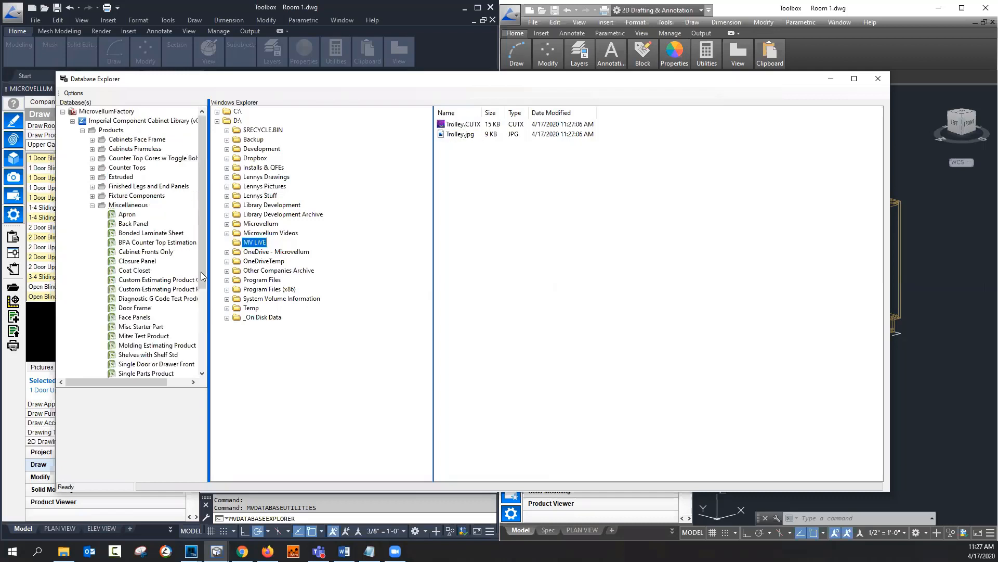
# Step: Check the imported Trolley and its preview picture under Miscellaneous, then close Database Explorer
pyautogui.scroll(-3, 134, 314)
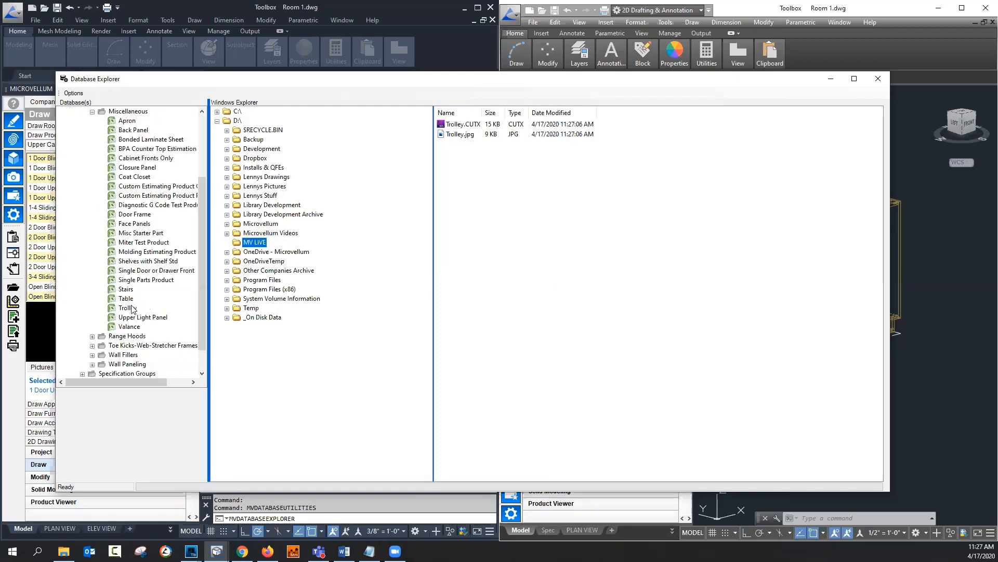
pyautogui.click(128, 307)
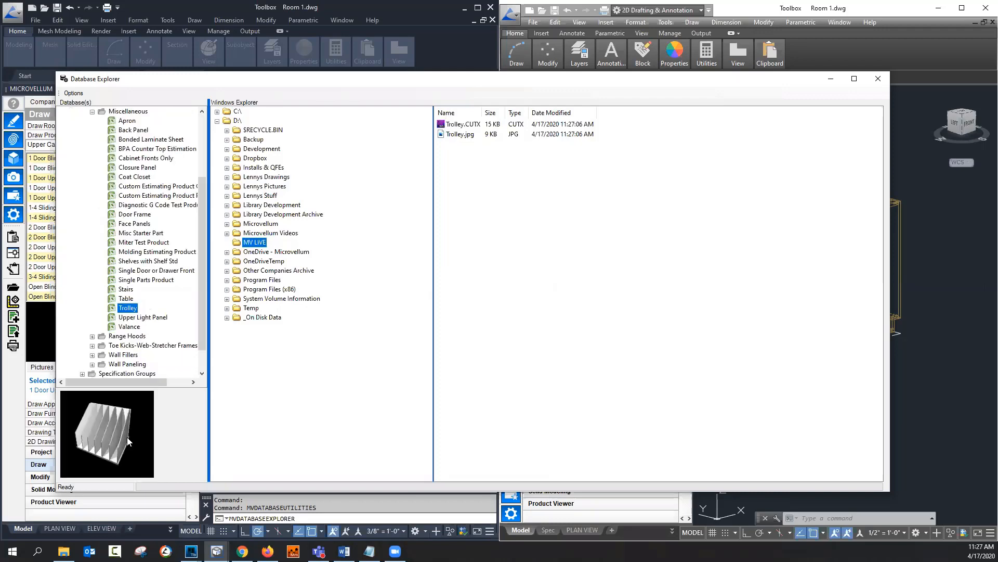
pyautogui.click(878, 78)
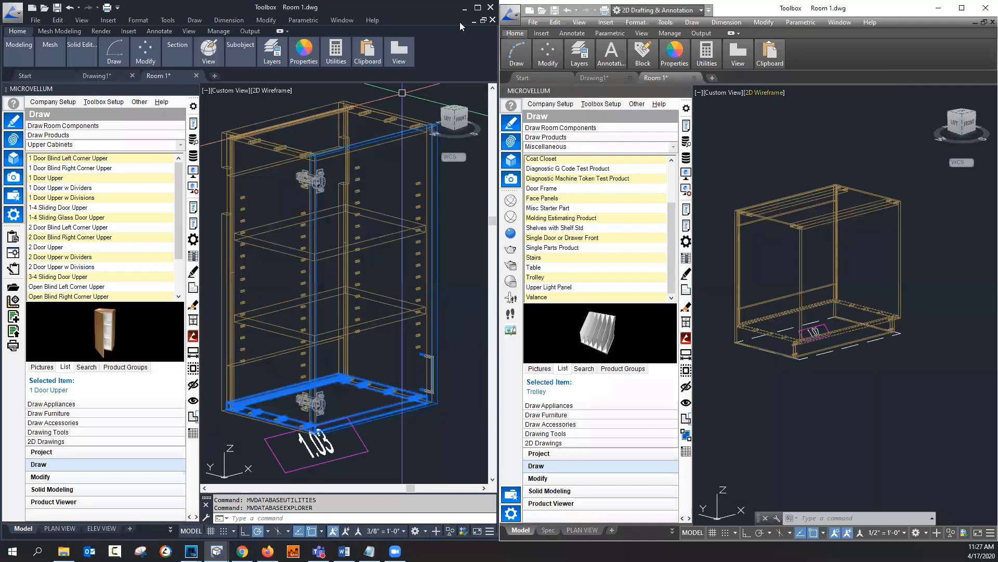
# Step: Maximize the v049.1 session and reload Imperial Component Cabinet Library (v049.1) as the project's active library
pyautogui.click(478, 8)
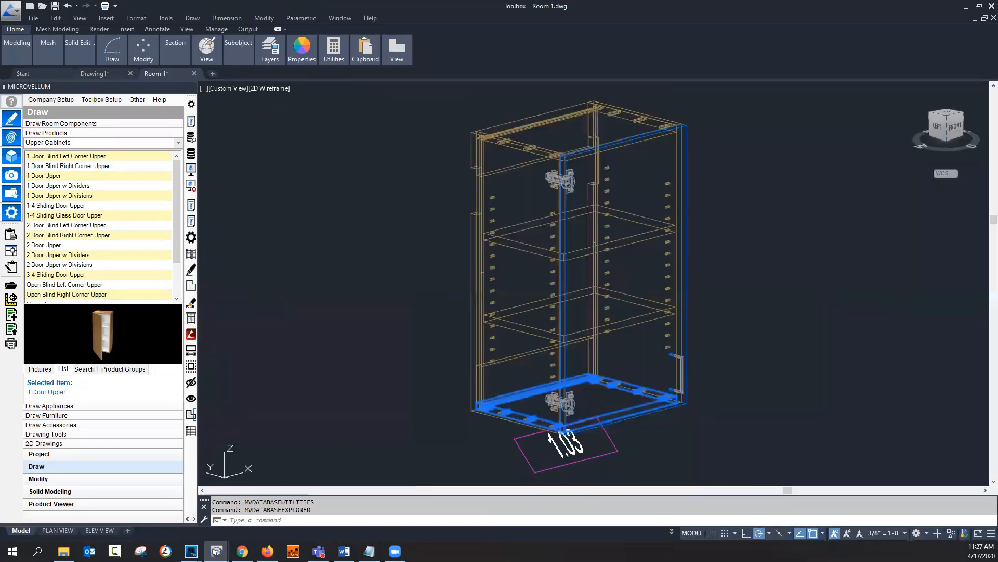
pyautogui.scroll(-5, 386, 211)
pyautogui.scroll(-3, 386, 211)
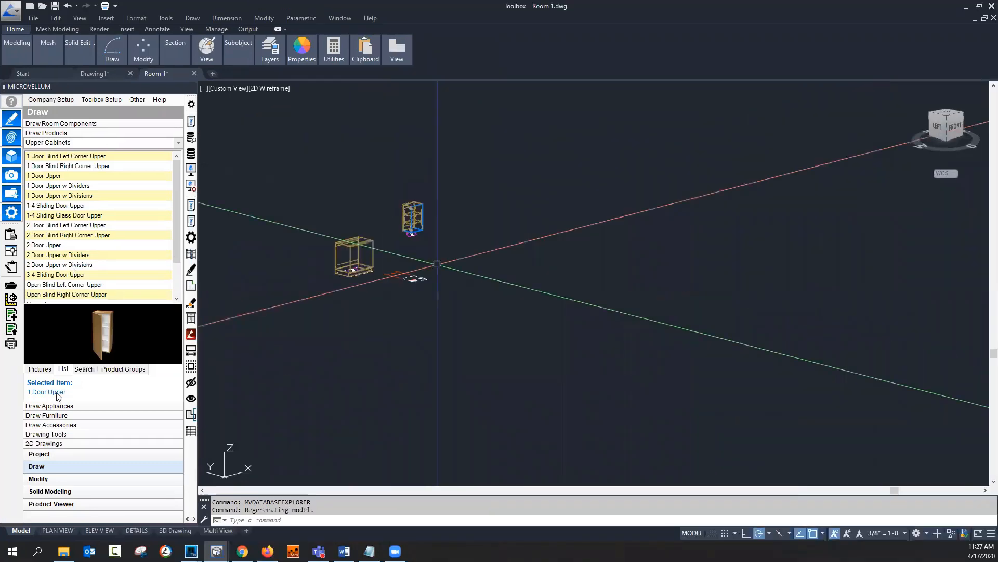
pyautogui.click(177, 145)
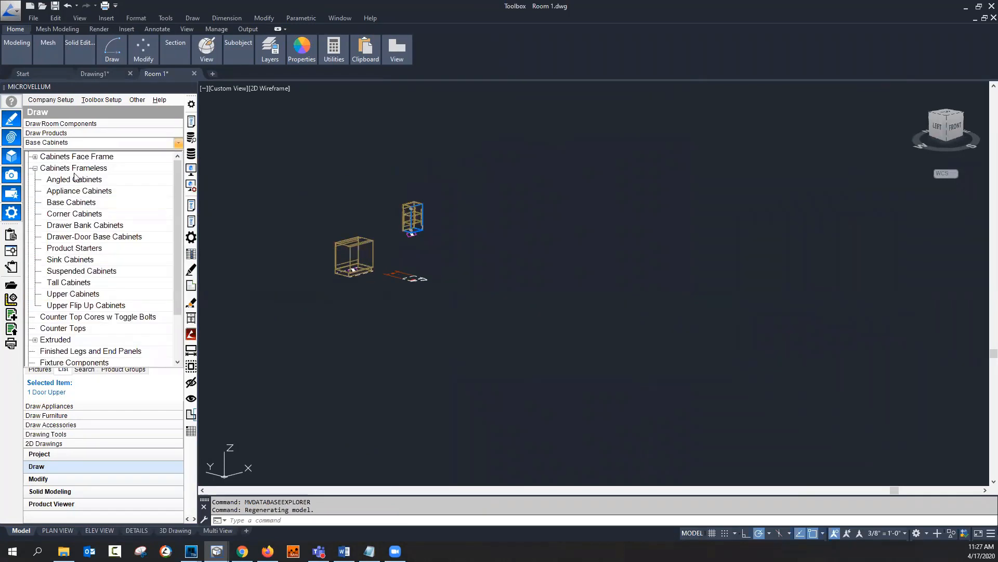
pyautogui.click(35, 168)
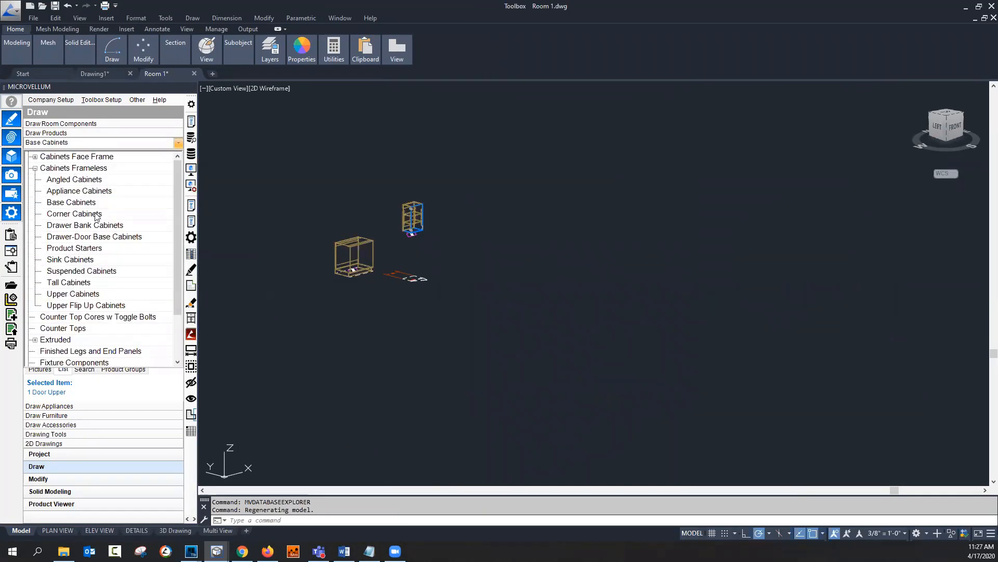
pyautogui.click(74, 461)
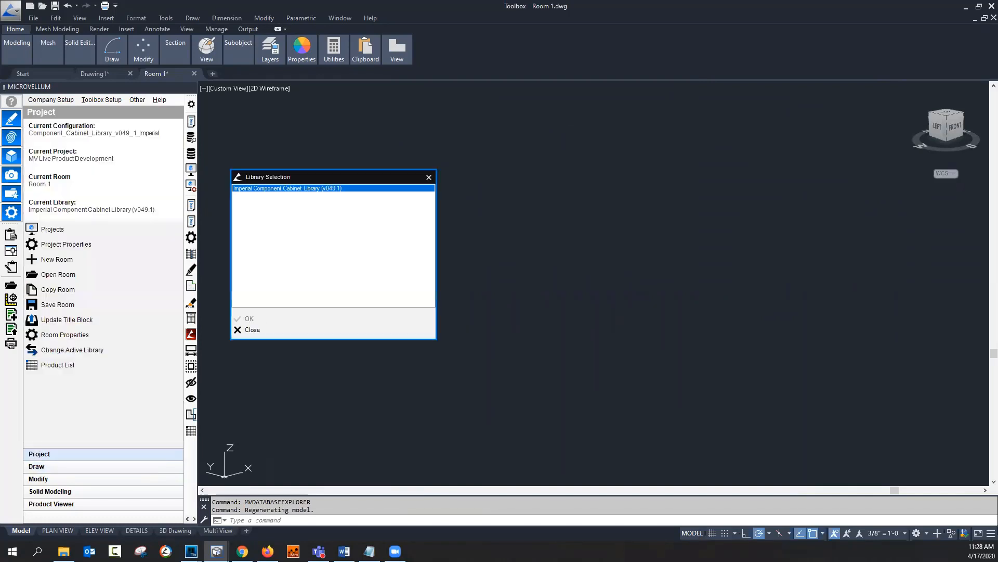
pyautogui.click(262, 326)
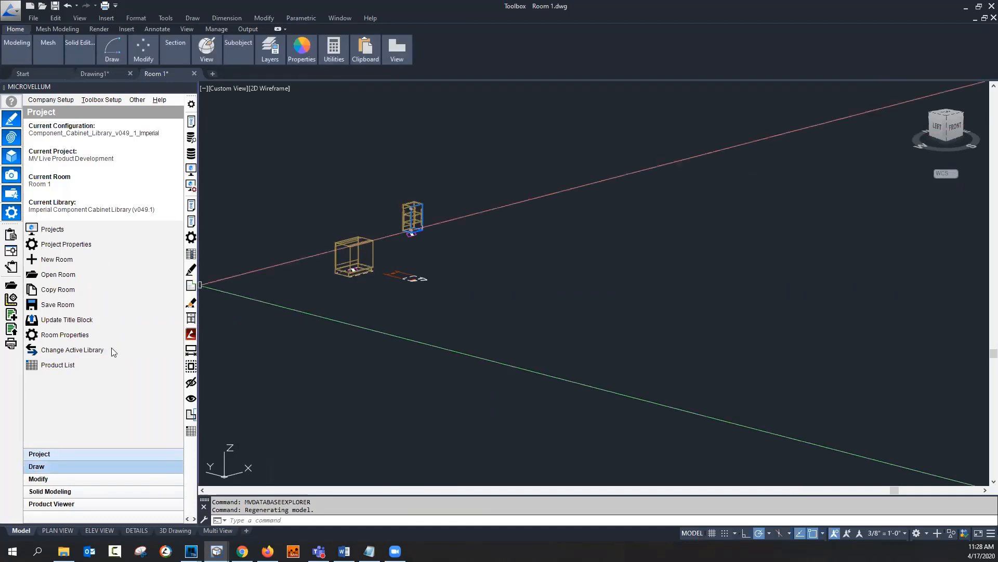
# Step: Place the Trolley from the Miscellaneous products at a selected point beside the cabinets in Room 1, accepting its prompts
pyautogui.click(178, 143)
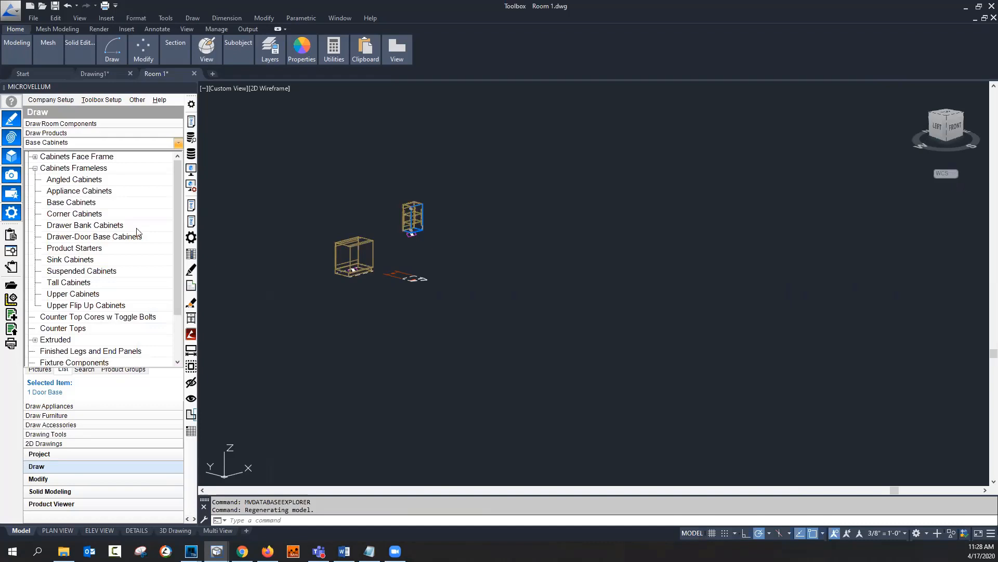
pyautogui.click(178, 219)
pyautogui.click(66, 237)
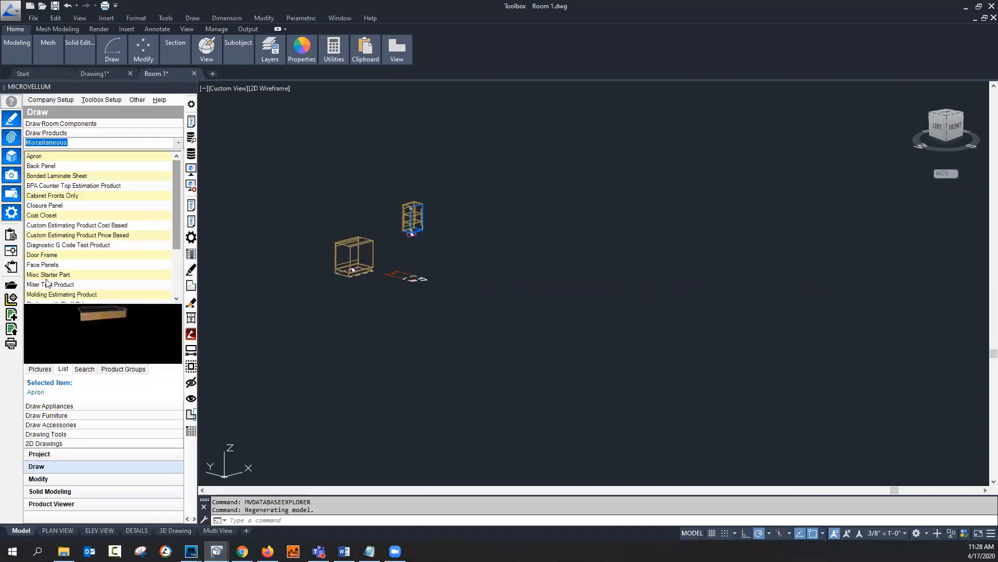
pyautogui.scroll(-3, 47, 284)
pyautogui.rightClick(47, 278)
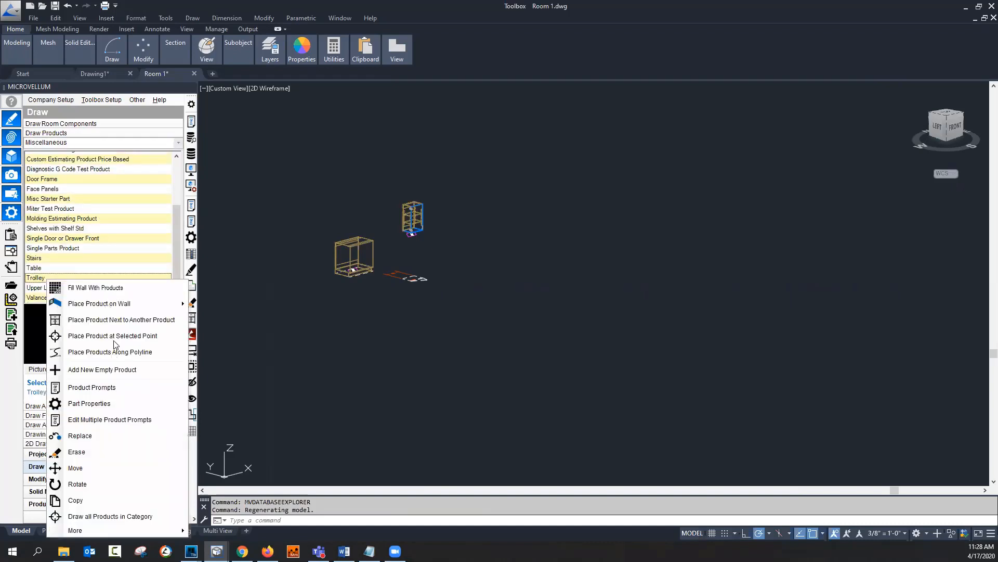
pyautogui.click(115, 351)
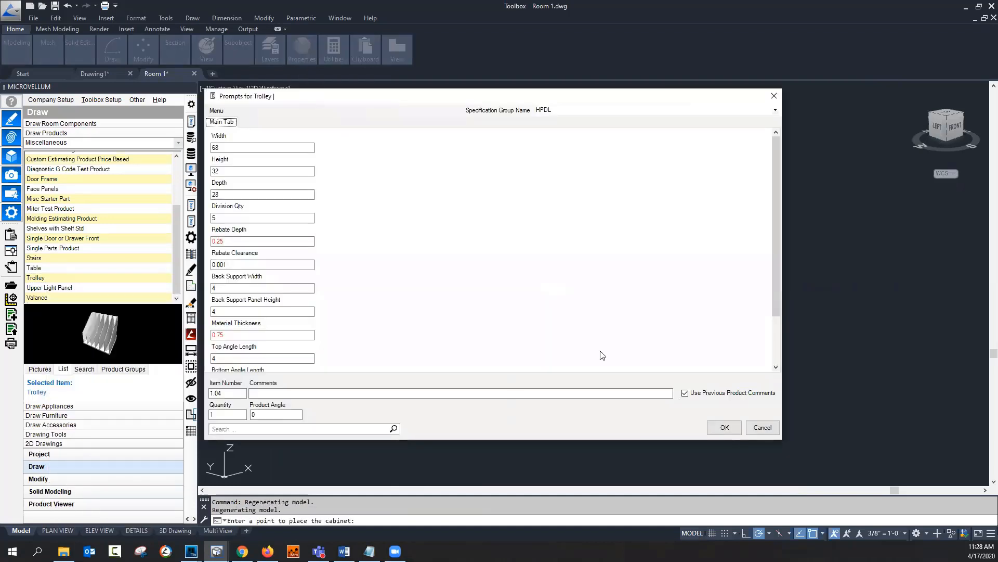
pyautogui.click(724, 427)
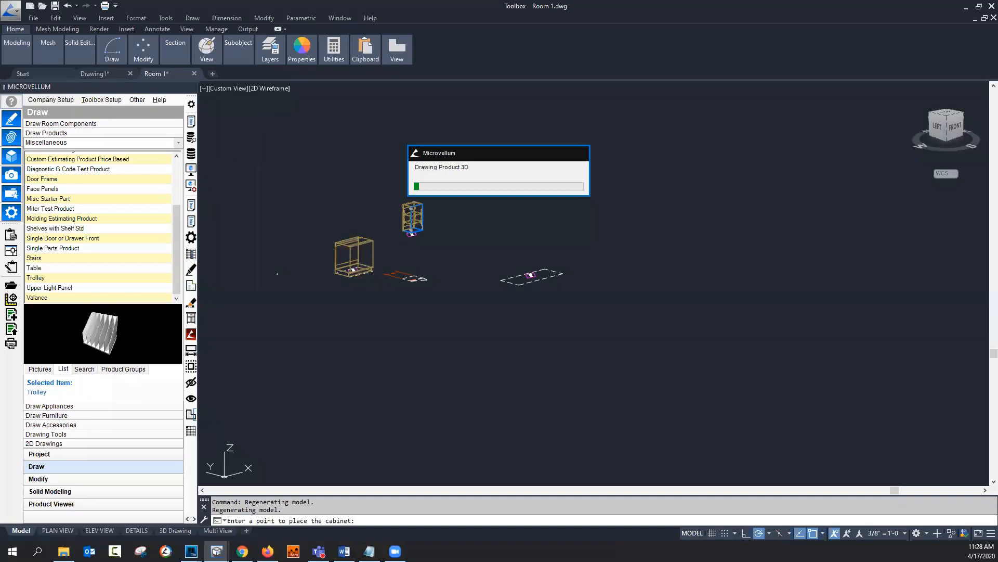
# Step: Open the new Trolley's design data and examine its cut parts and the Rebate_Depth prompt formula
pyautogui.scroll(8, 536, 269)
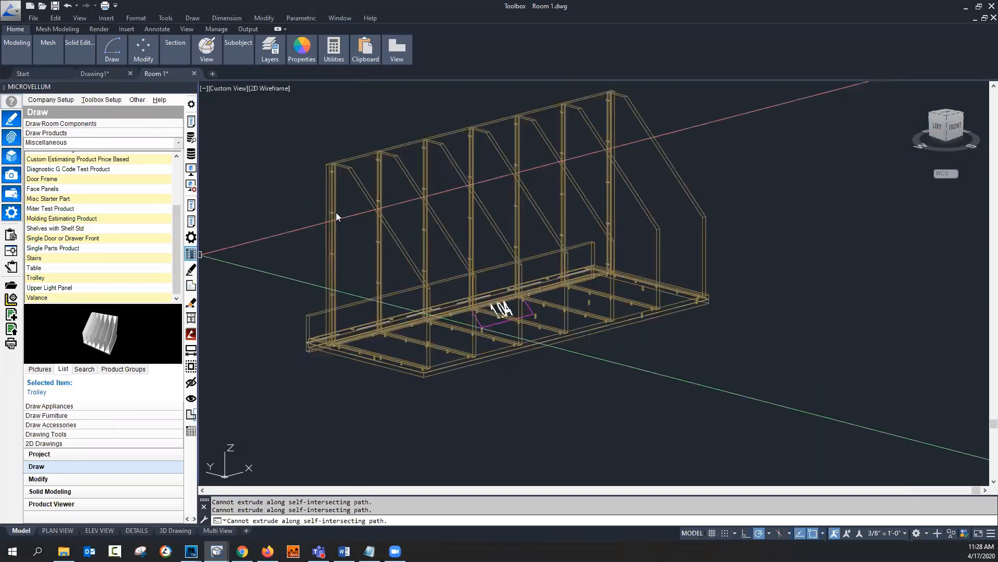
pyautogui.doubleClick(336, 212)
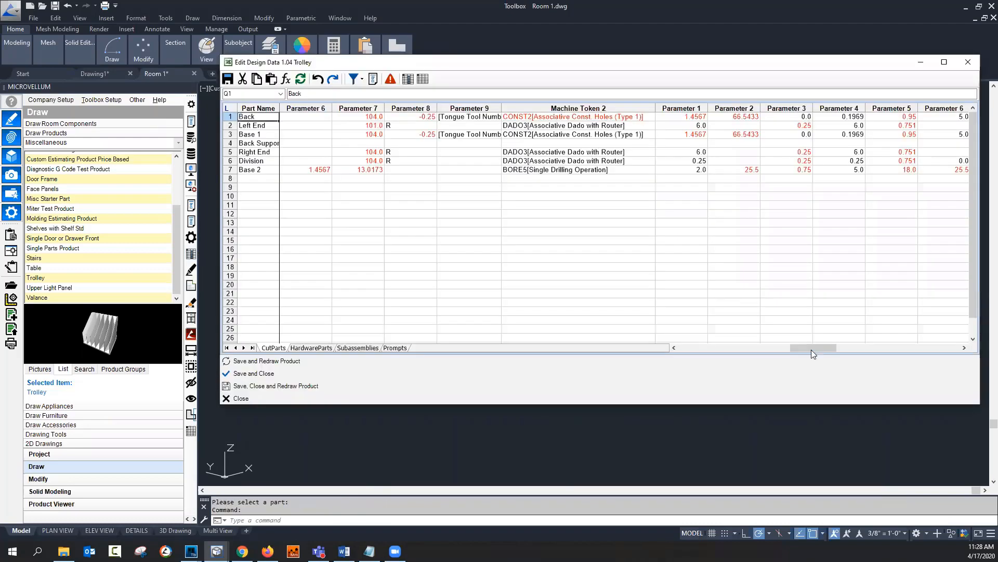
pyautogui.moveTo(812, 349); pyautogui.dragTo(698, 350)
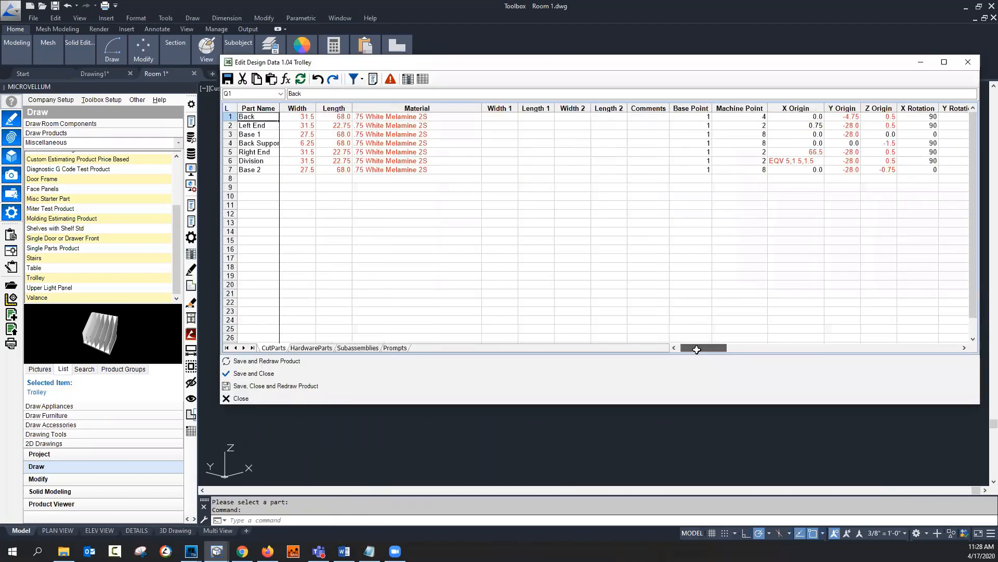
pyautogui.click(330, 127)
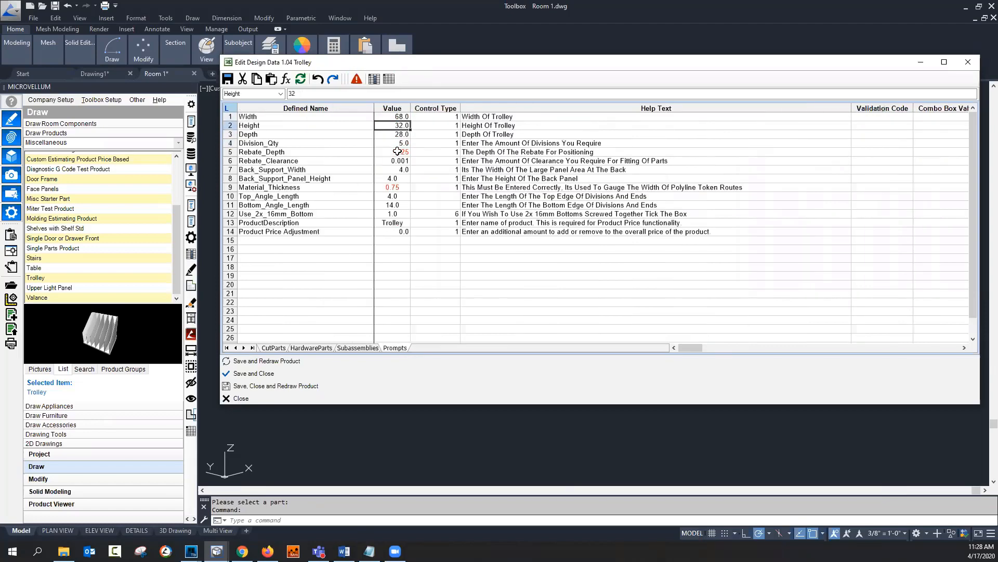
pyautogui.click(398, 152)
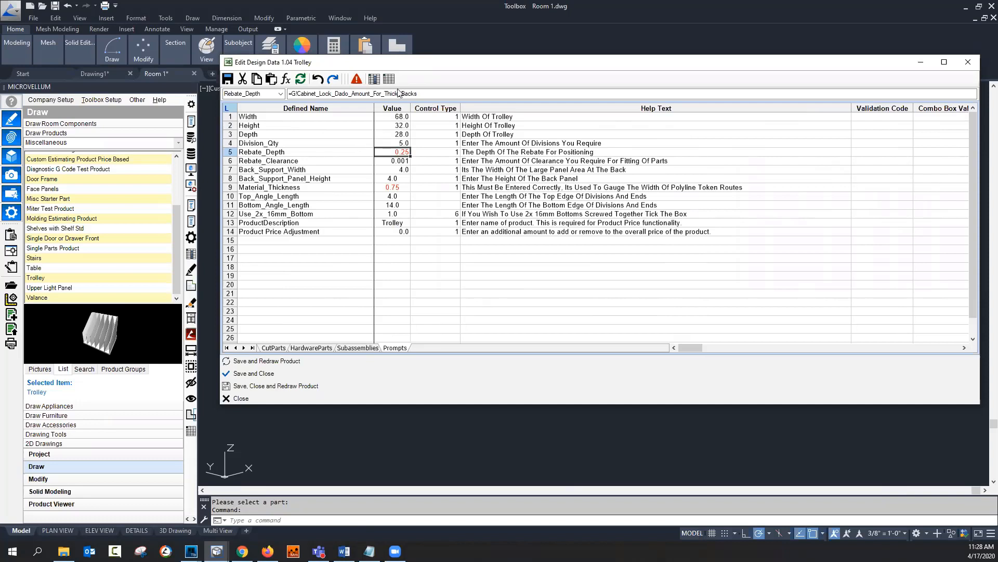
pyautogui.moveTo(432, 91); pyautogui.dragTo(293, 116)
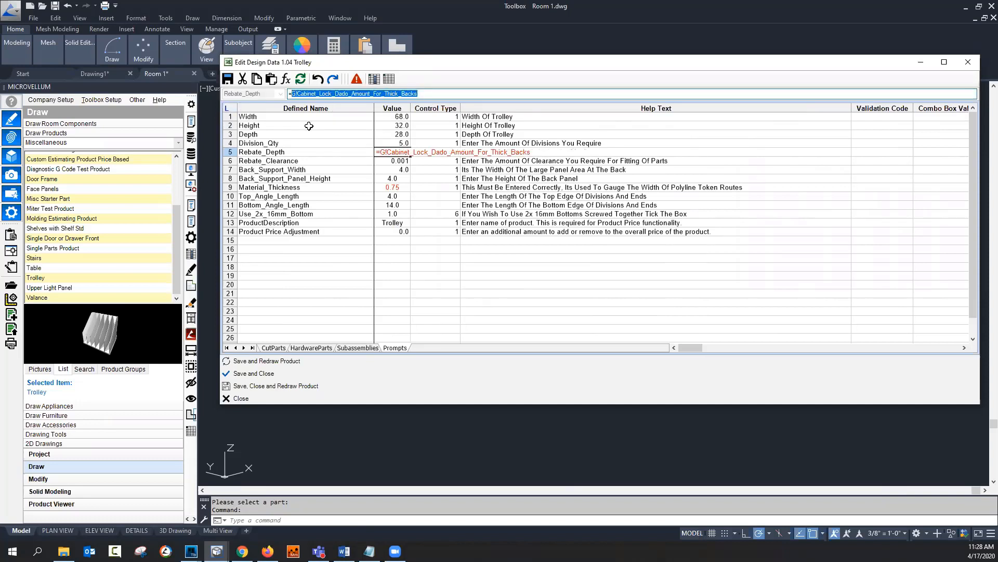
pyautogui.press('Escape')
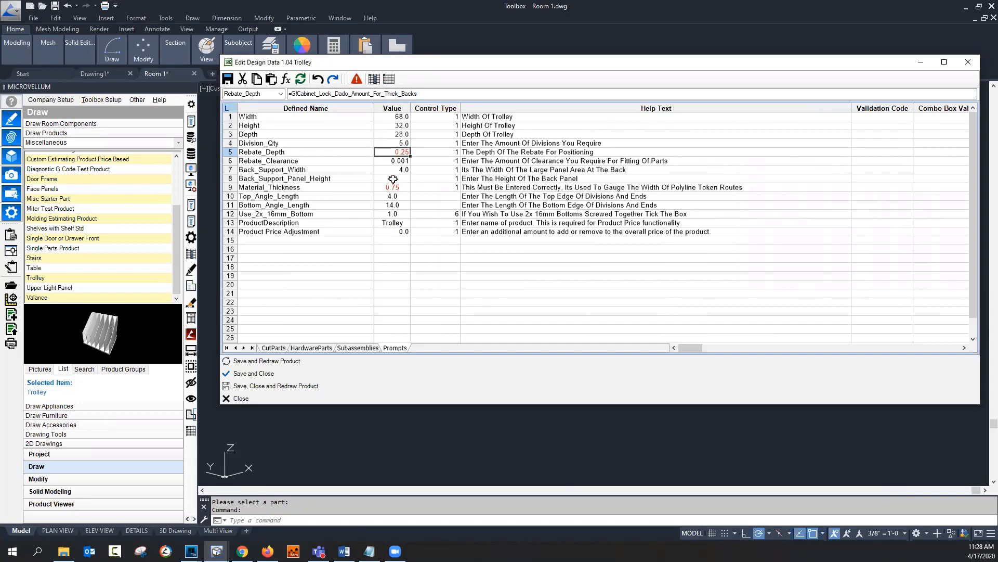
# Step: Check the Back Support length formula in the Trolley's cut parts, then close the design data without saving changes
pyautogui.click(274, 348)
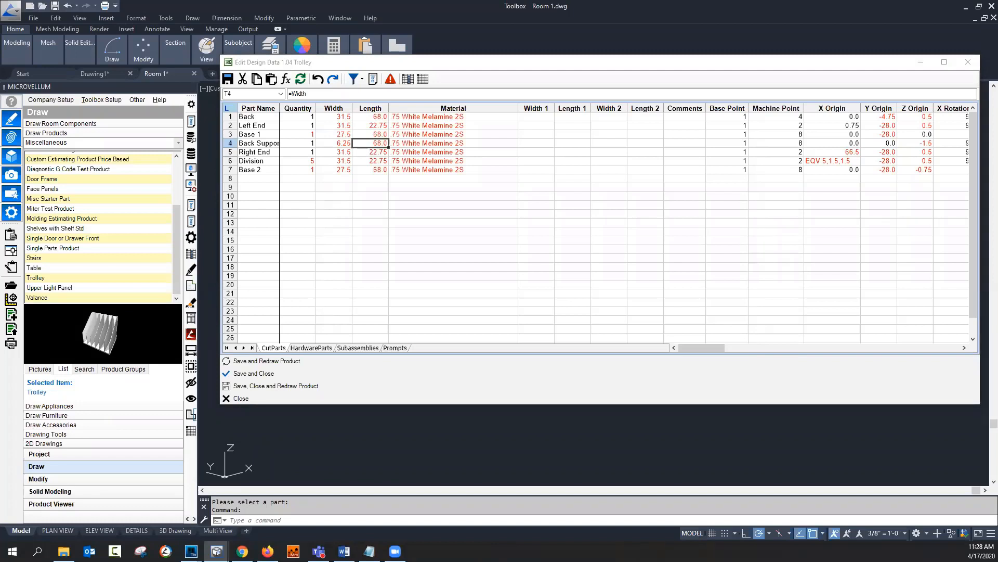
pyautogui.click(967, 62)
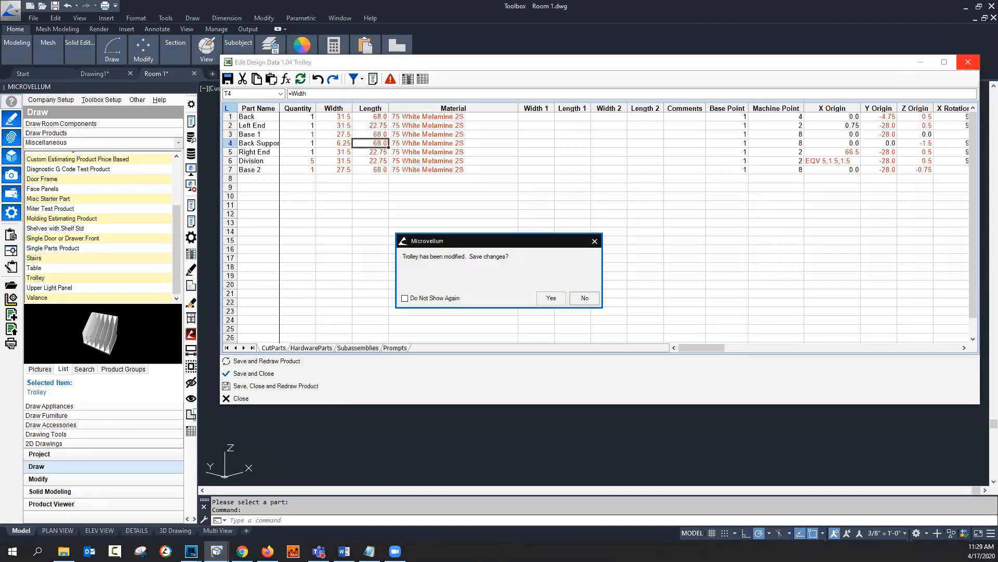
pyautogui.click(584, 297)
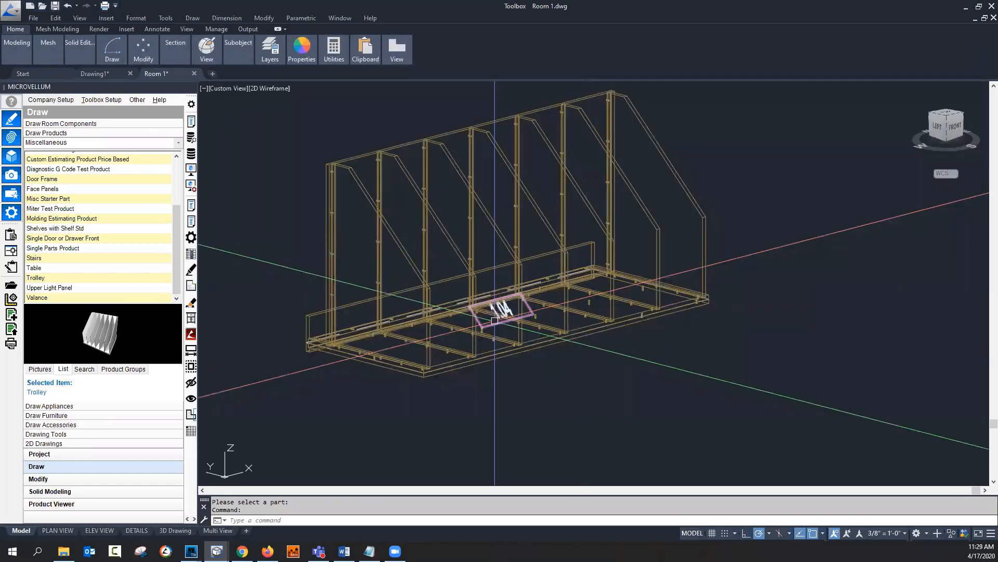
# Step: Inspect the Trolley's 1.04 item tag and the nearby 1.02 cabinet up close in the wireframe model
pyautogui.scroll(6, 495, 321)
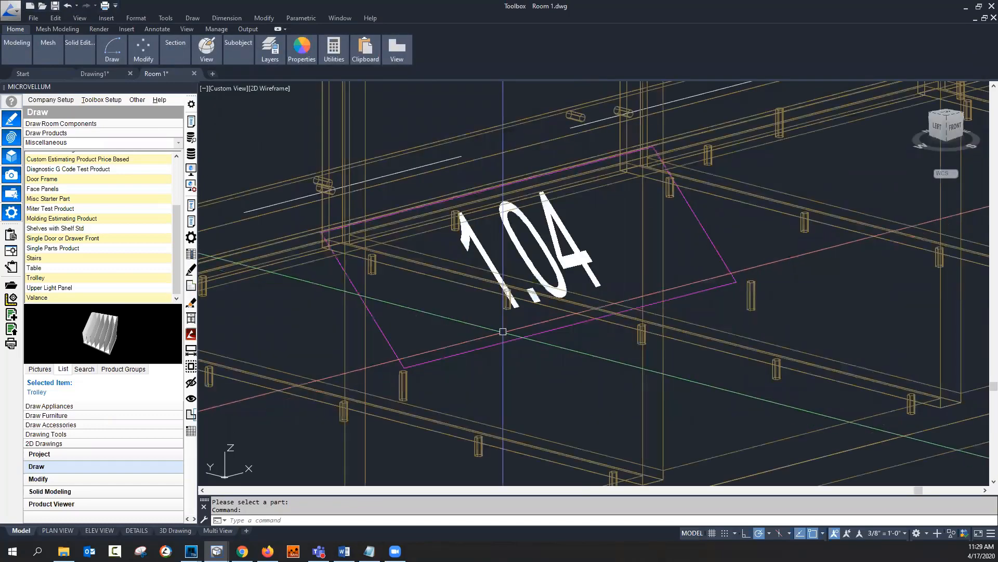
pyautogui.scroll(-6, 502, 331)
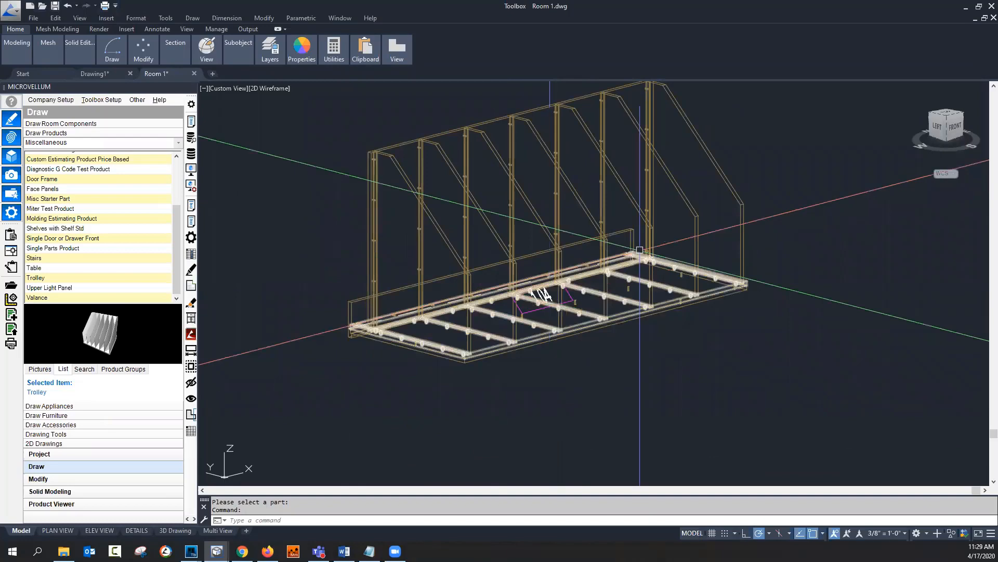
pyautogui.scroll(-5, 640, 250)
pyautogui.scroll(7, 333, 260)
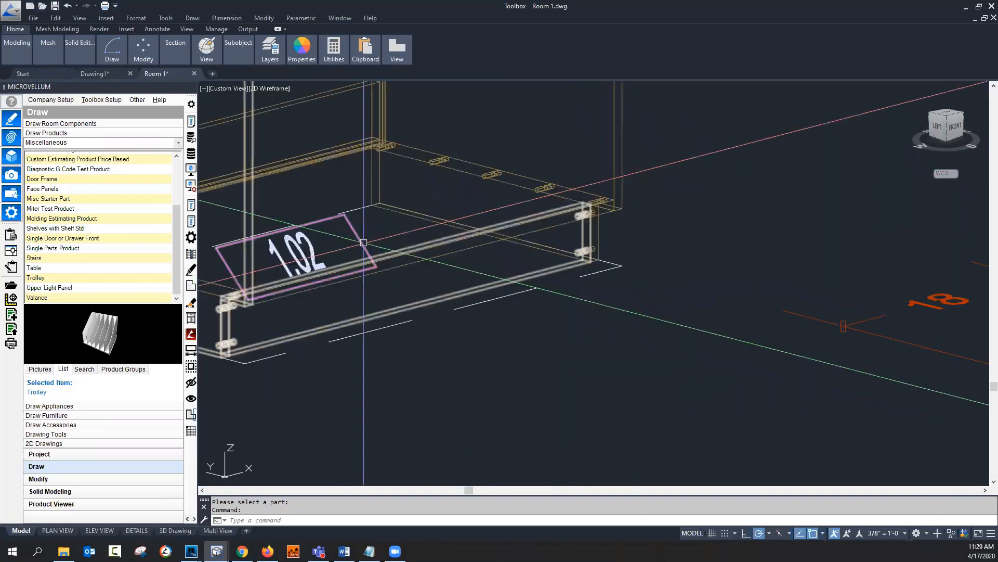
pyautogui.scroll(-5, 377, 235)
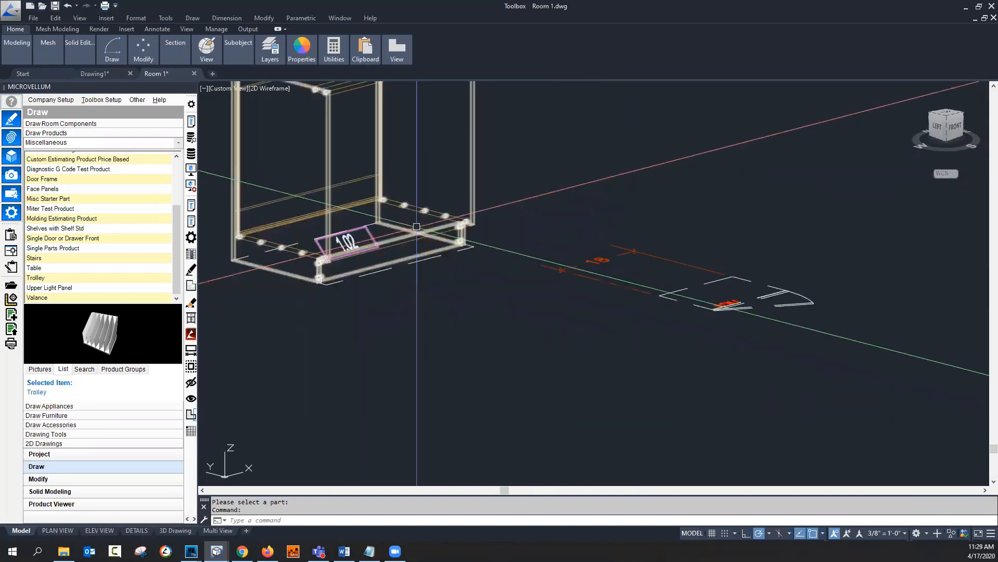
pyautogui.scroll(-3, 417, 227)
# Step: Examine the placement of the Room 1 products in the Left, Top and Front views, finishing with an overview from the front
pyautogui.click(228, 88)
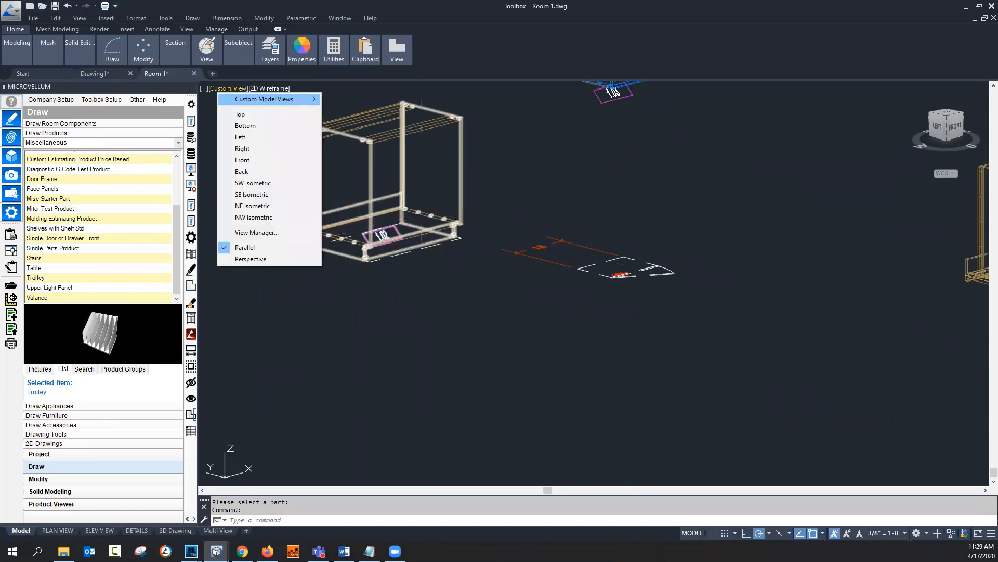
pyautogui.click(240, 137)
pyautogui.scroll(6, 529, 242)
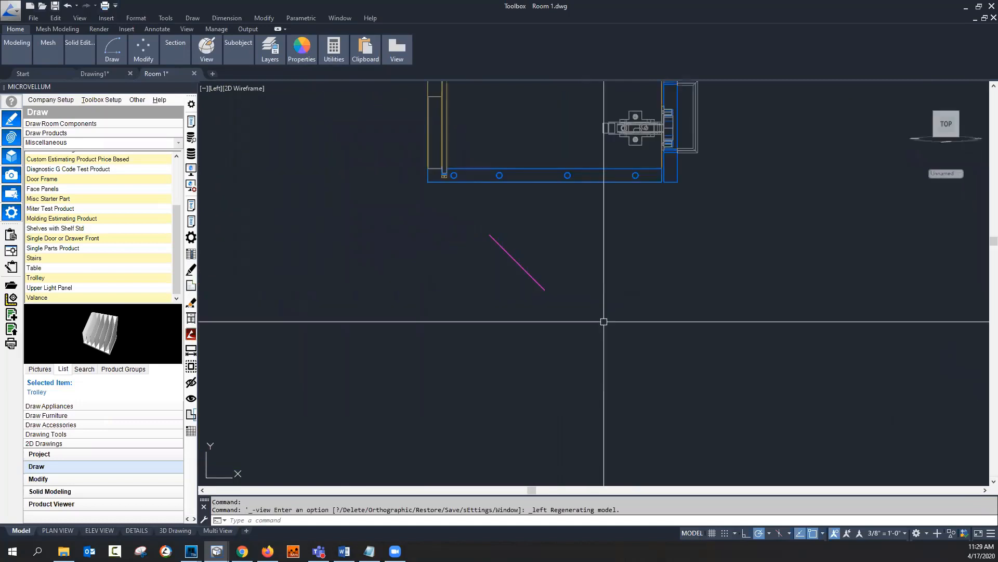
pyautogui.scroll(-2, 407, 276)
pyautogui.click(216, 90)
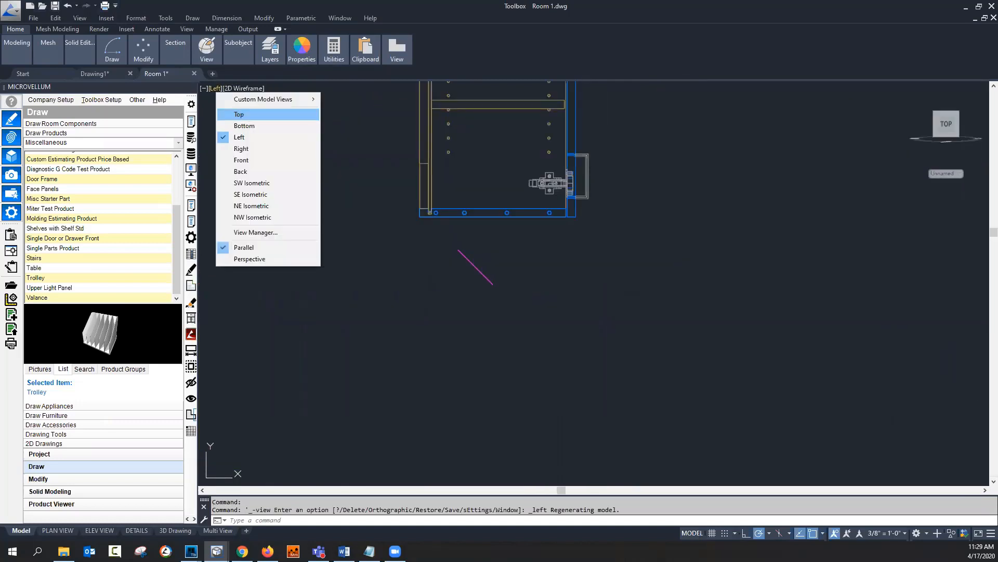
pyautogui.click(239, 114)
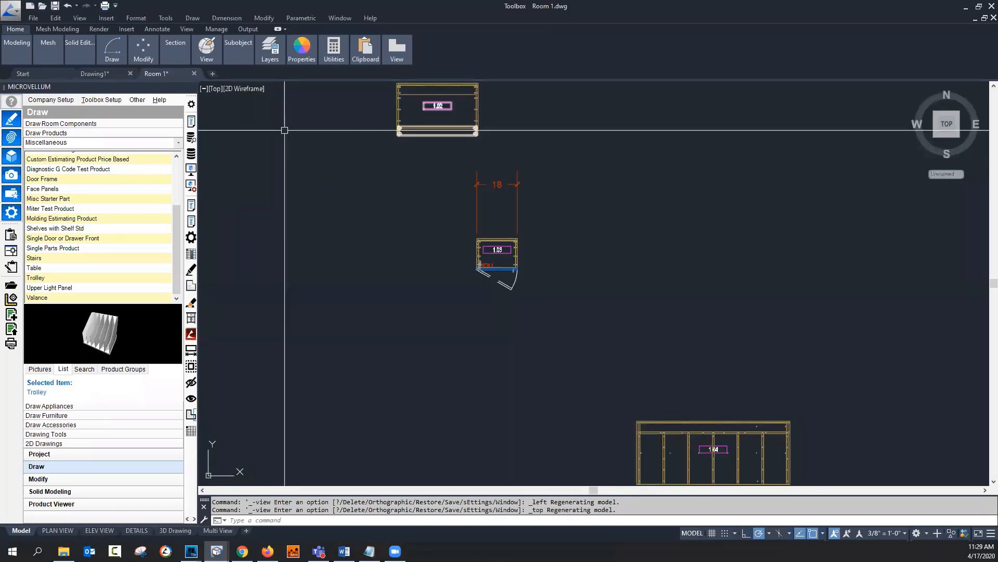
pyautogui.click(215, 89)
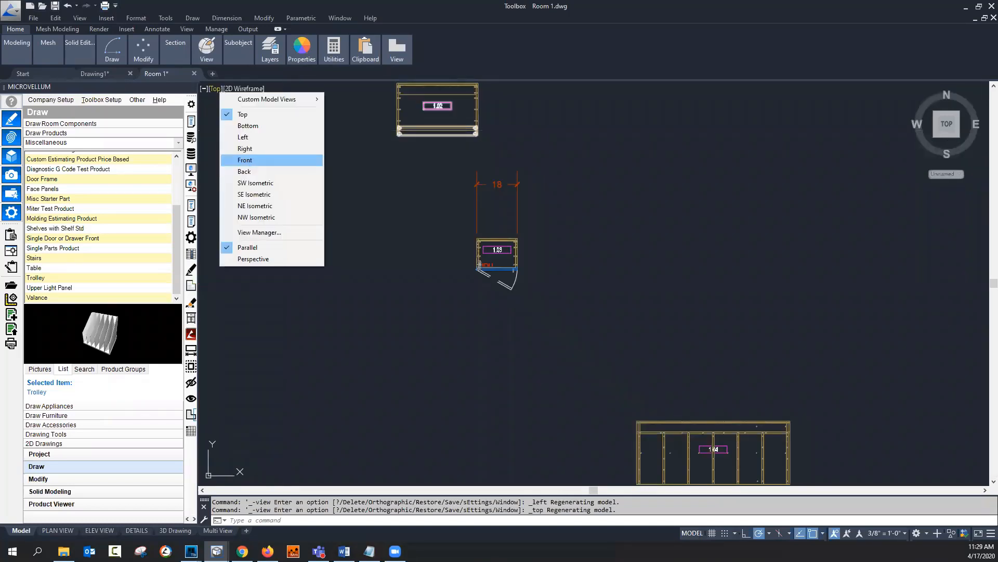
pyautogui.click(245, 160)
pyautogui.scroll(2, 396, 246)
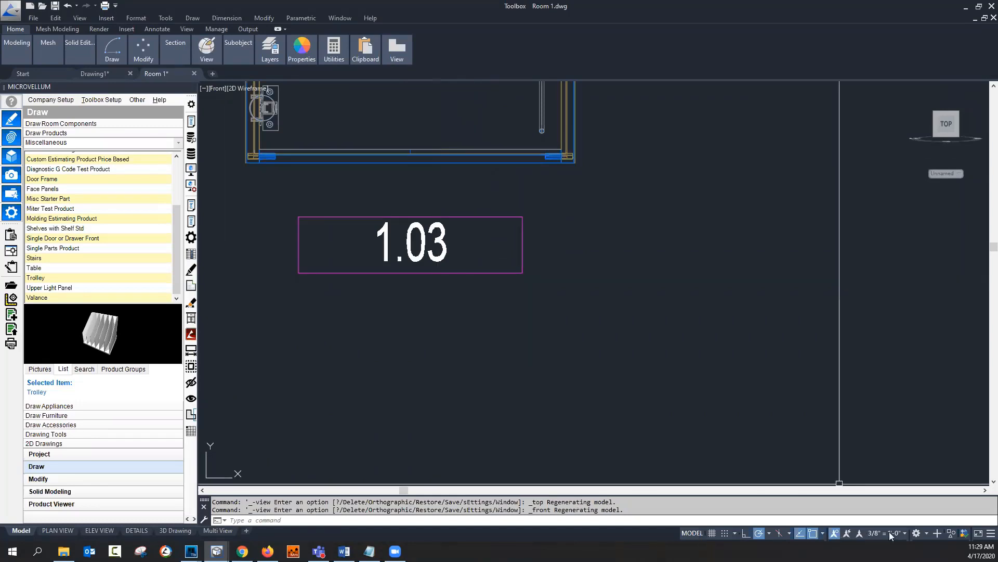
pyautogui.doubleClick(630, 205)
pyautogui.scroll(-14, 456, 297)
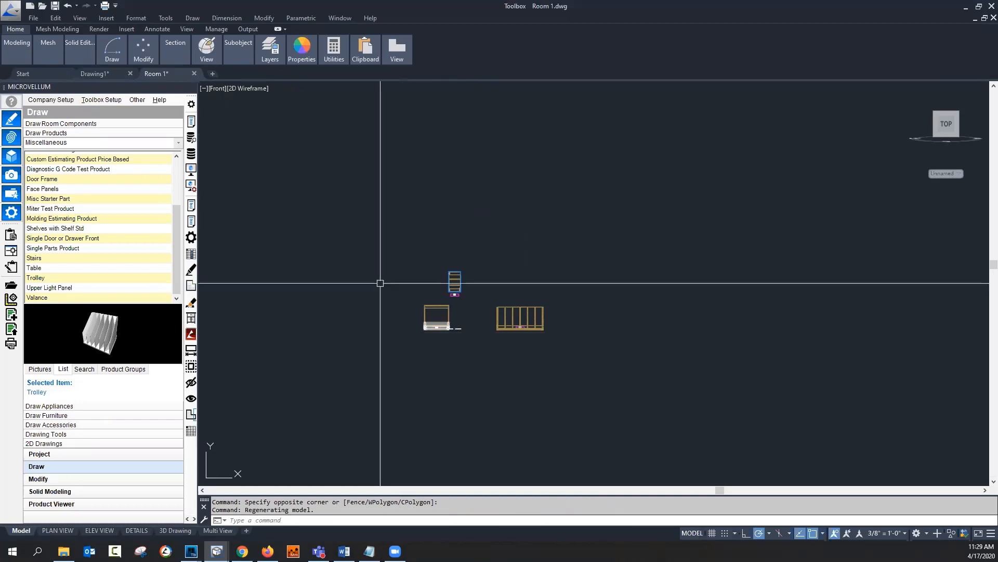